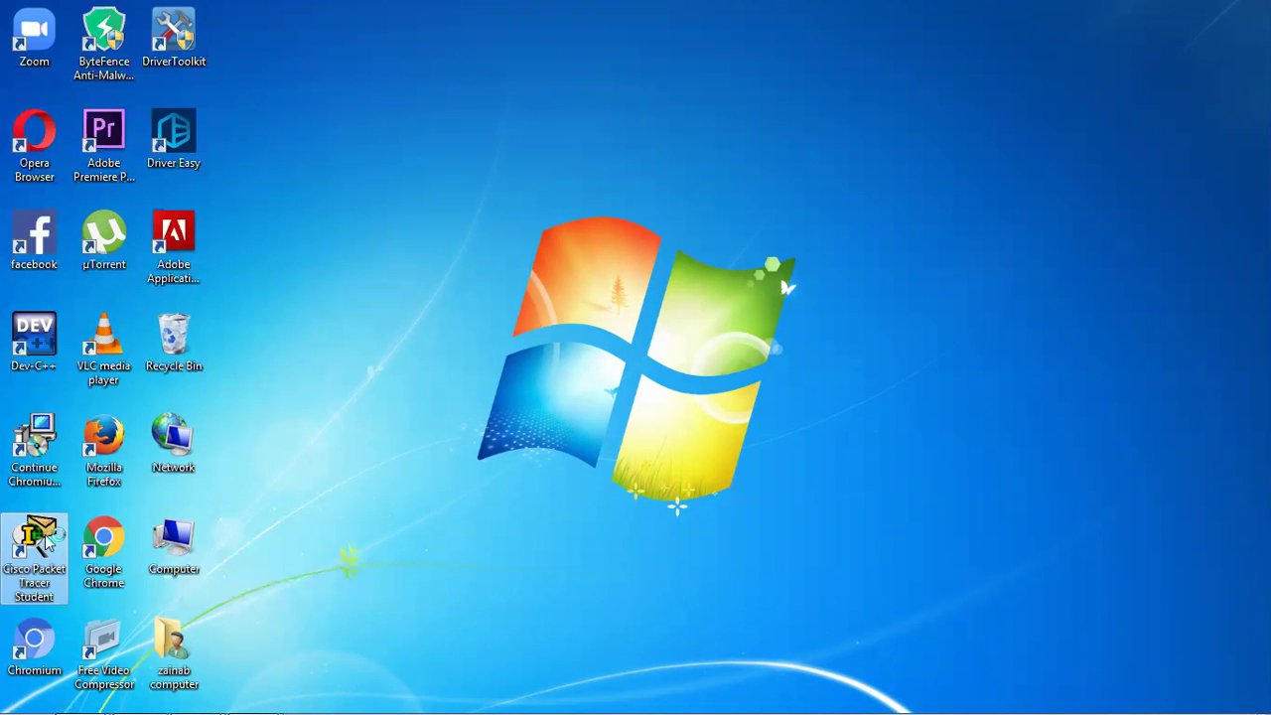
# Step: Open Cisco Packet Tracer Student and place two generic PCs side by side, well apart, in the logical workspace
pyautogui.doubleClick(46, 541)
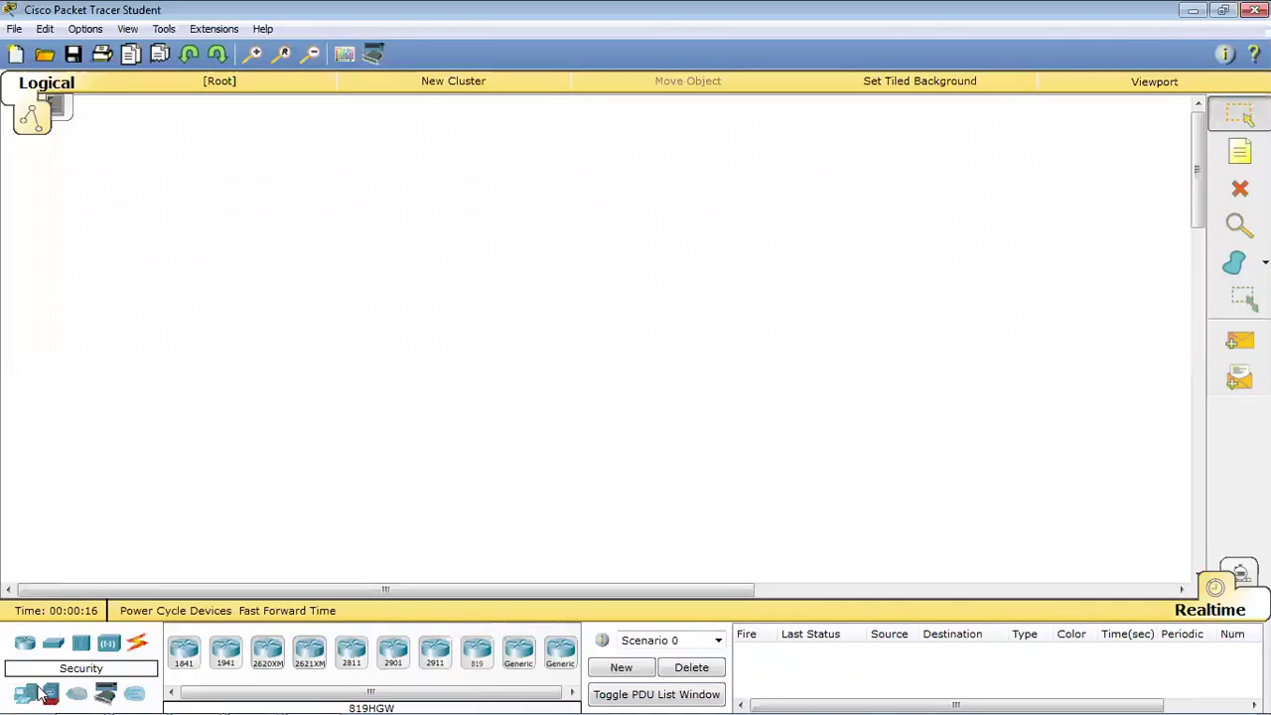
pyautogui.moveTo(25, 695)
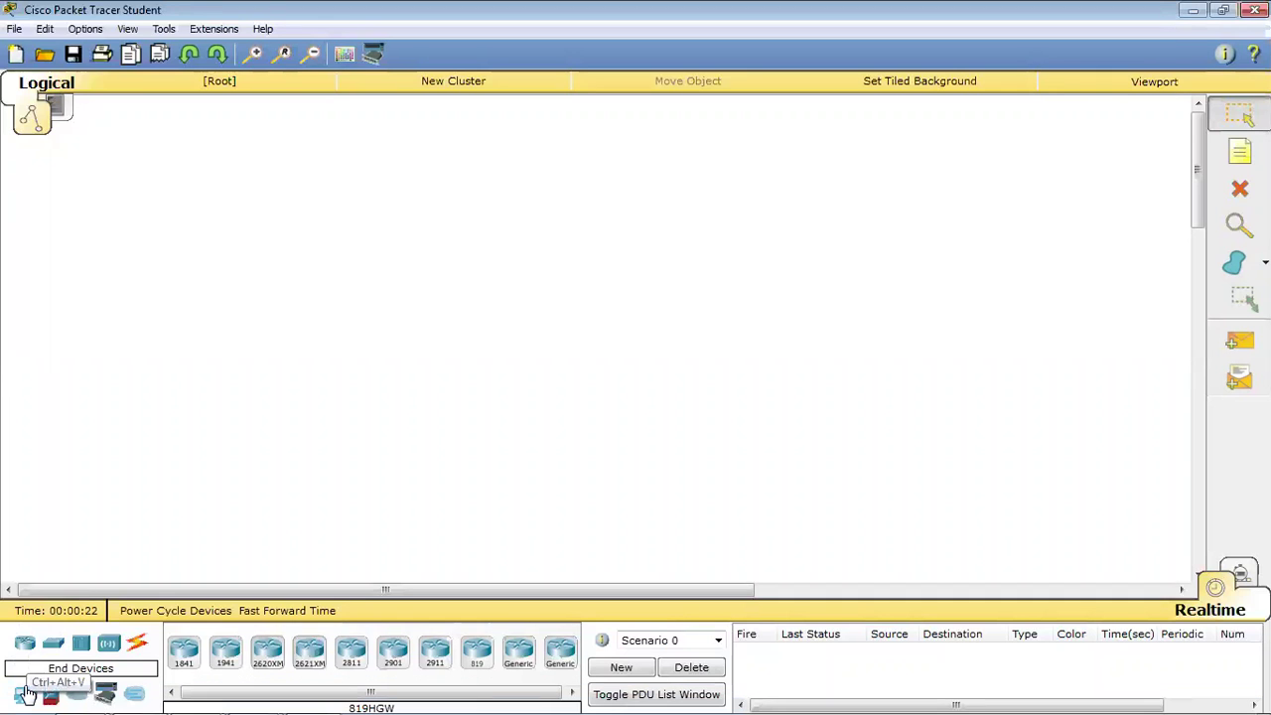
pyautogui.click(26, 694)
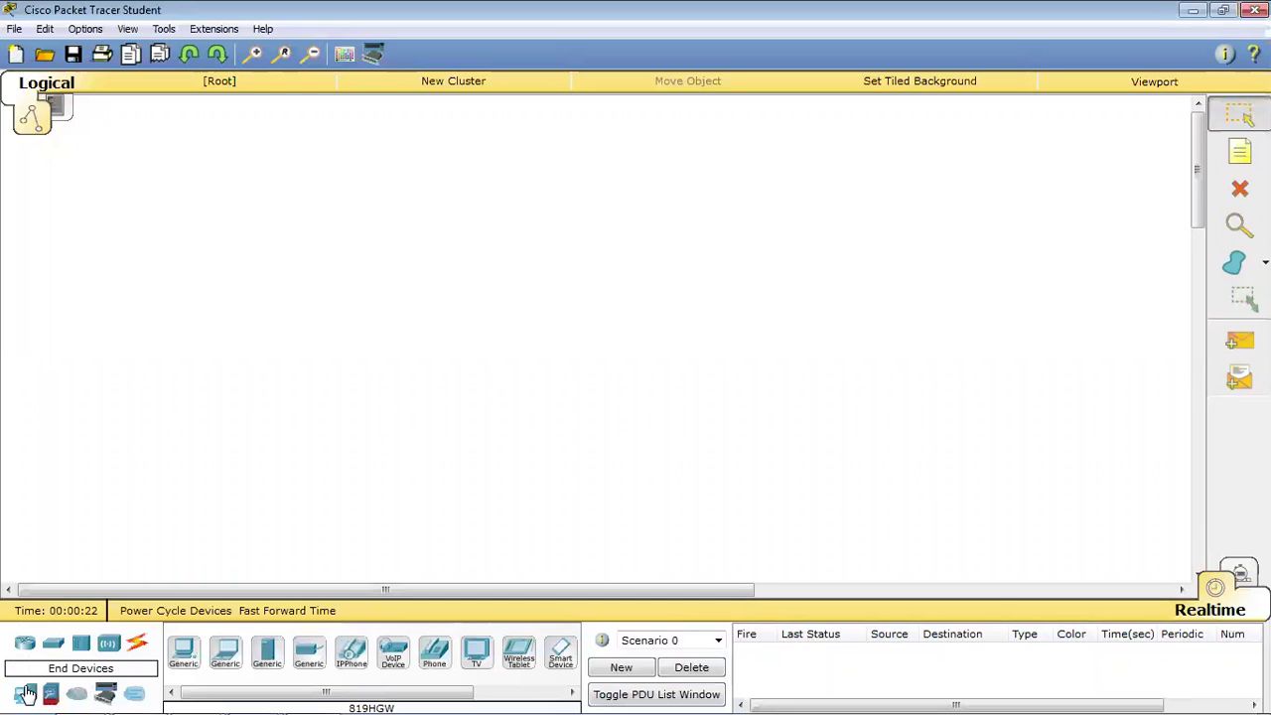
pyautogui.click(182, 653)
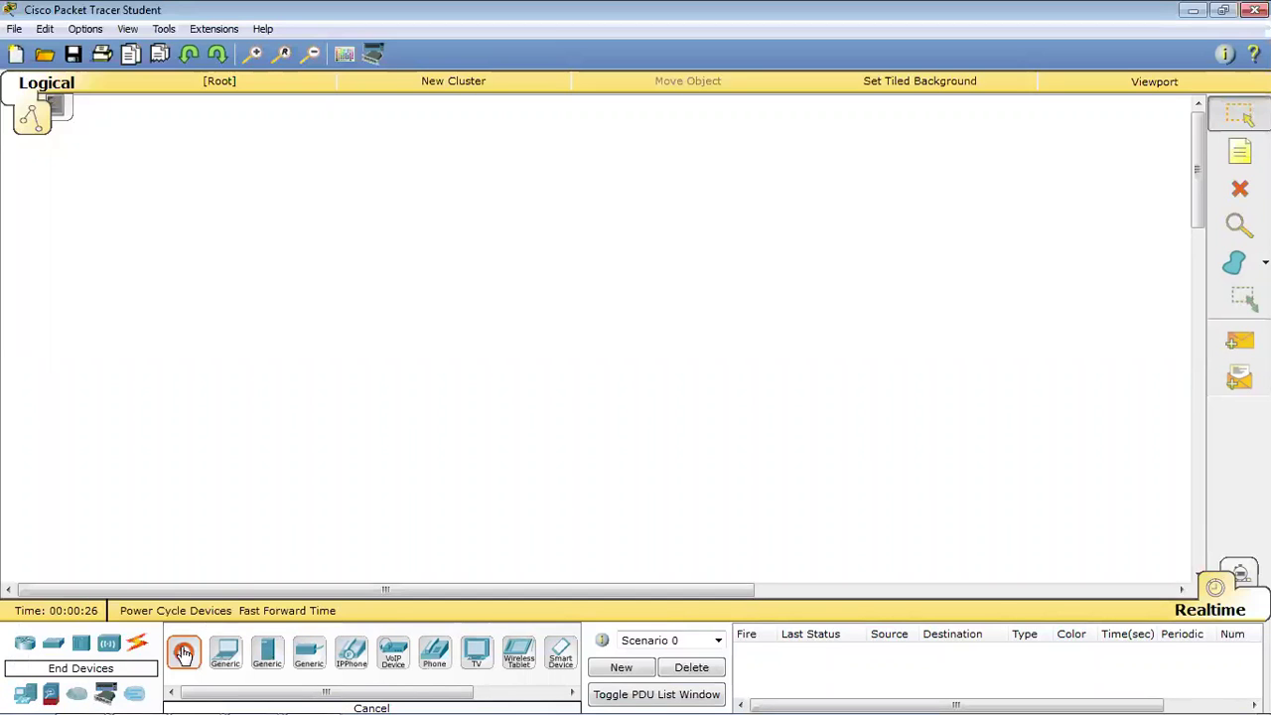
pyautogui.click(269, 334)
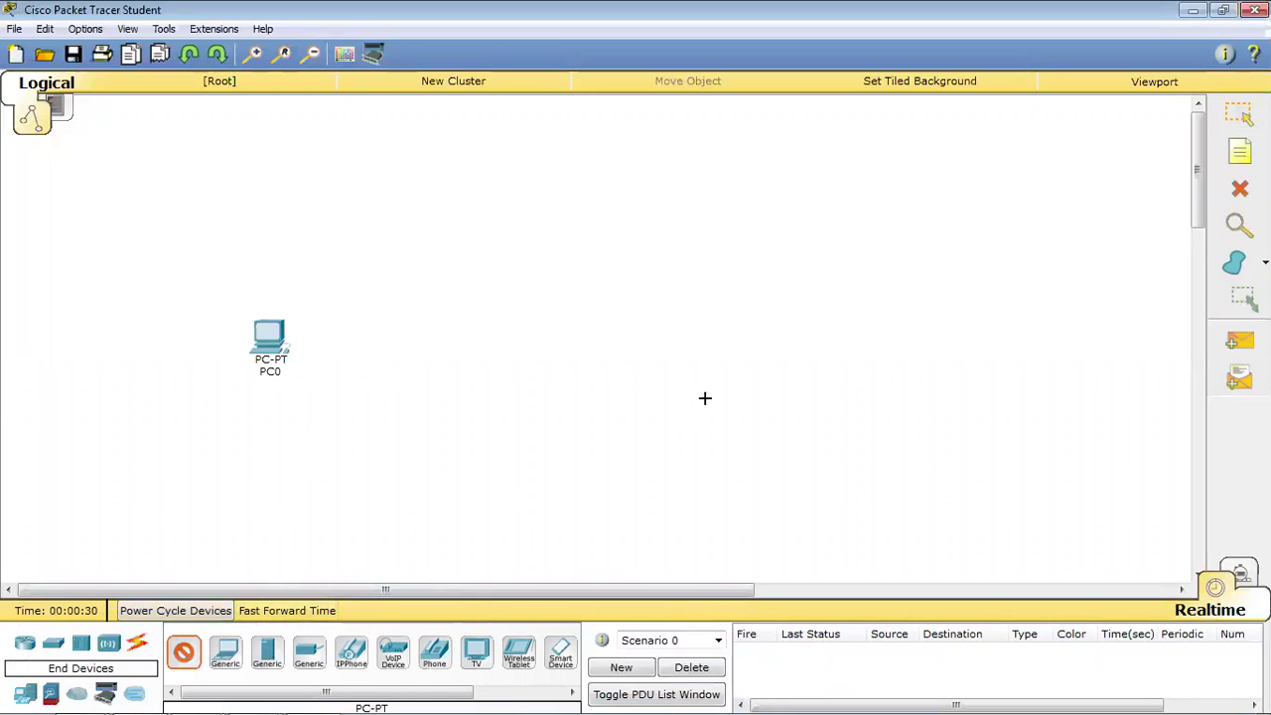
pyautogui.click(749, 337)
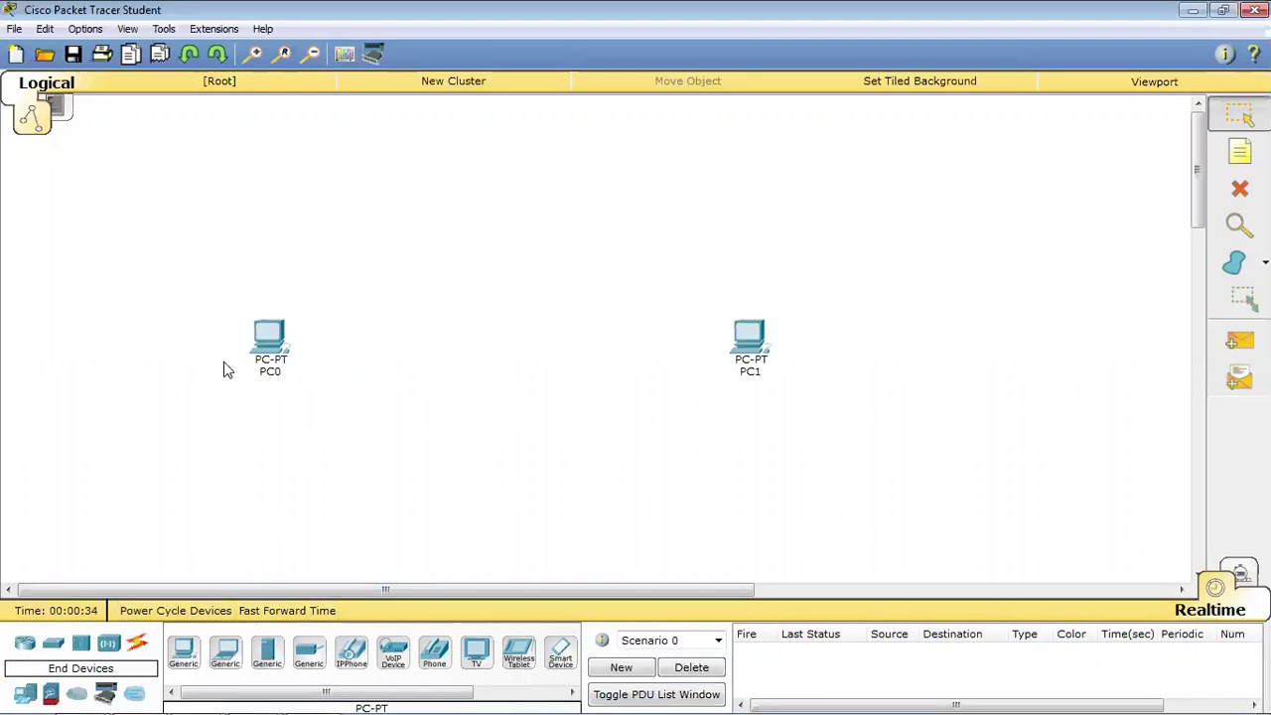
pyautogui.moveTo(270, 343); pyautogui.dragTo(287, 342)
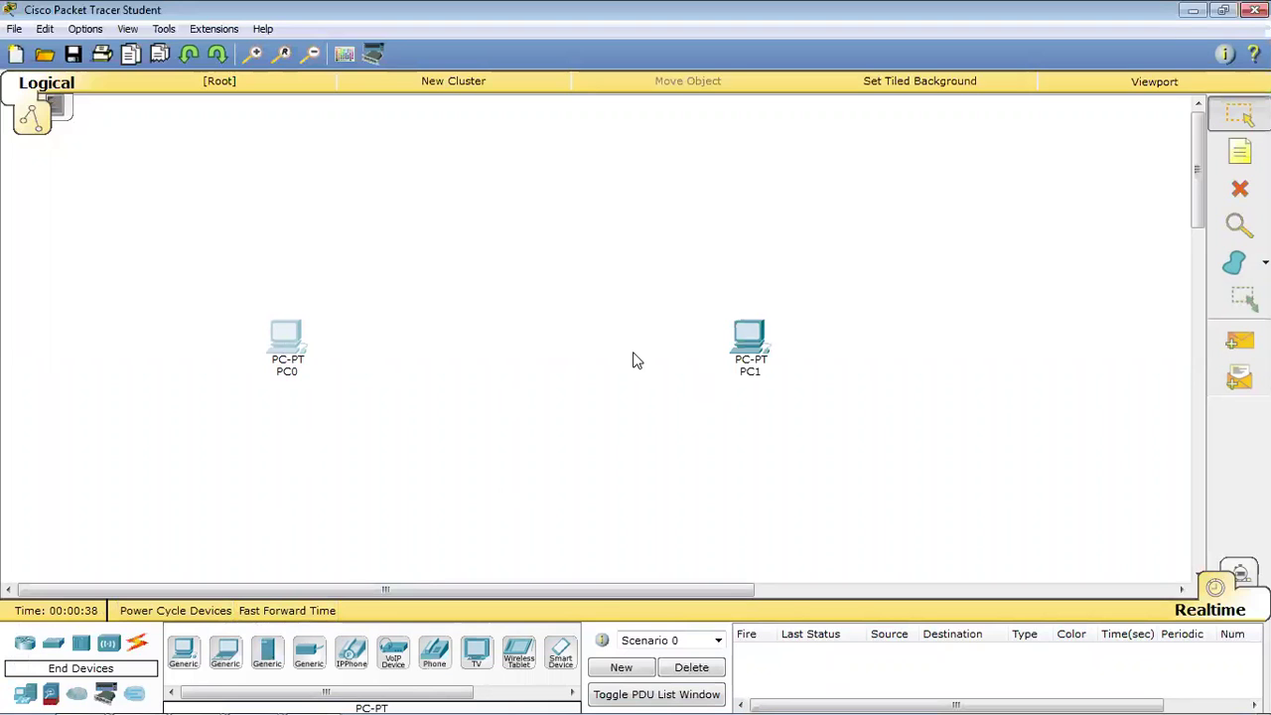
pyautogui.moveTo(749, 349); pyautogui.dragTo(756, 355)
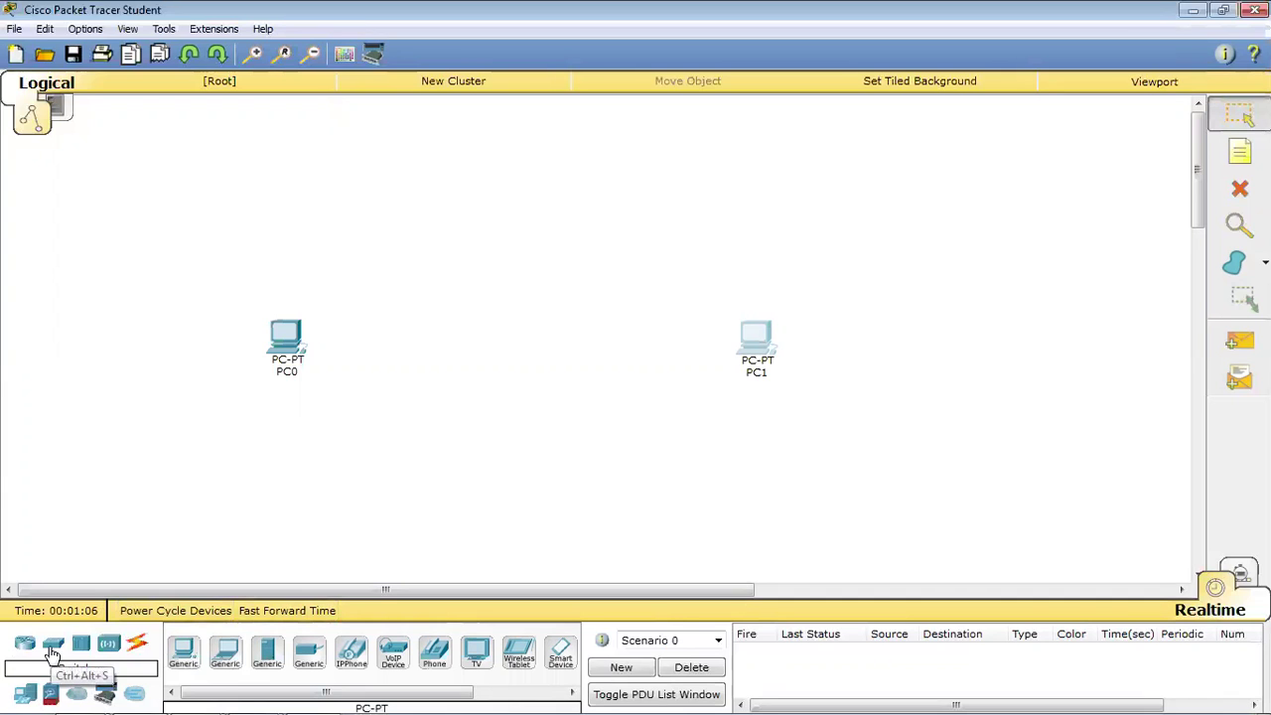
# Step: Connect PC0's FastEthernet0 port to PC1's FastEthernet0 port with a Copper Cross-Over cable
pyautogui.click(139, 647)
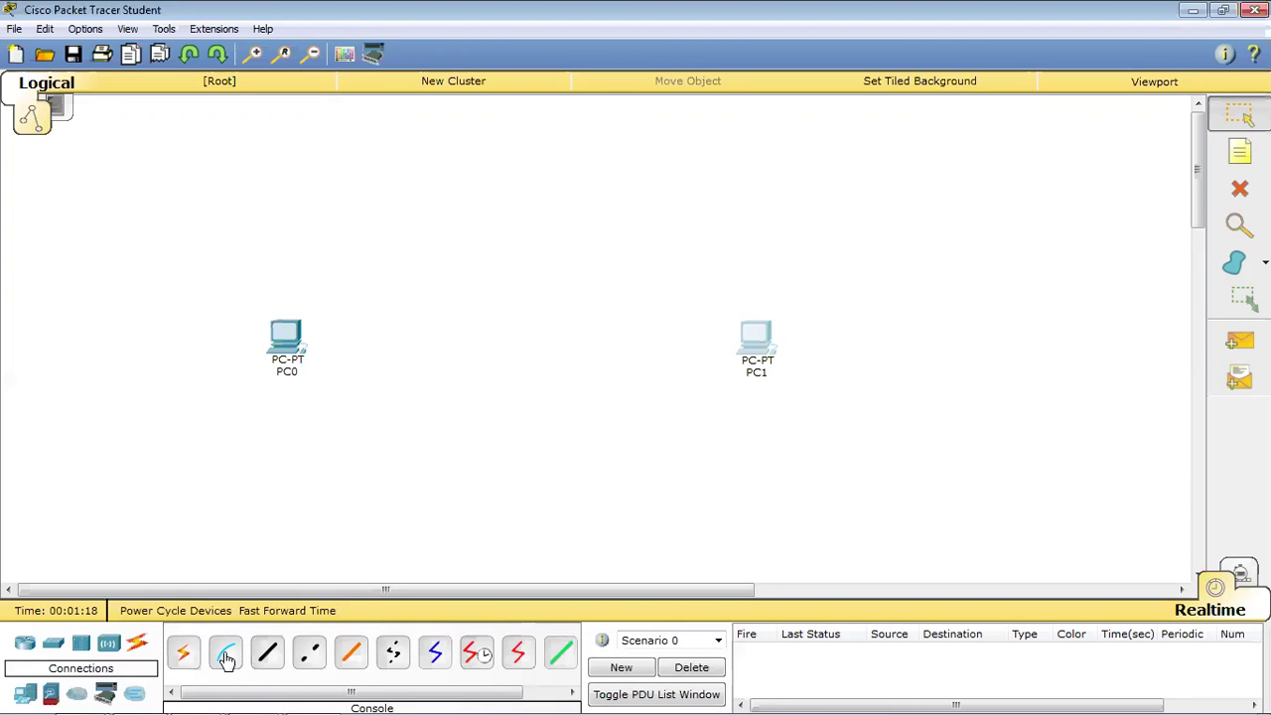
pyautogui.click(309, 655)
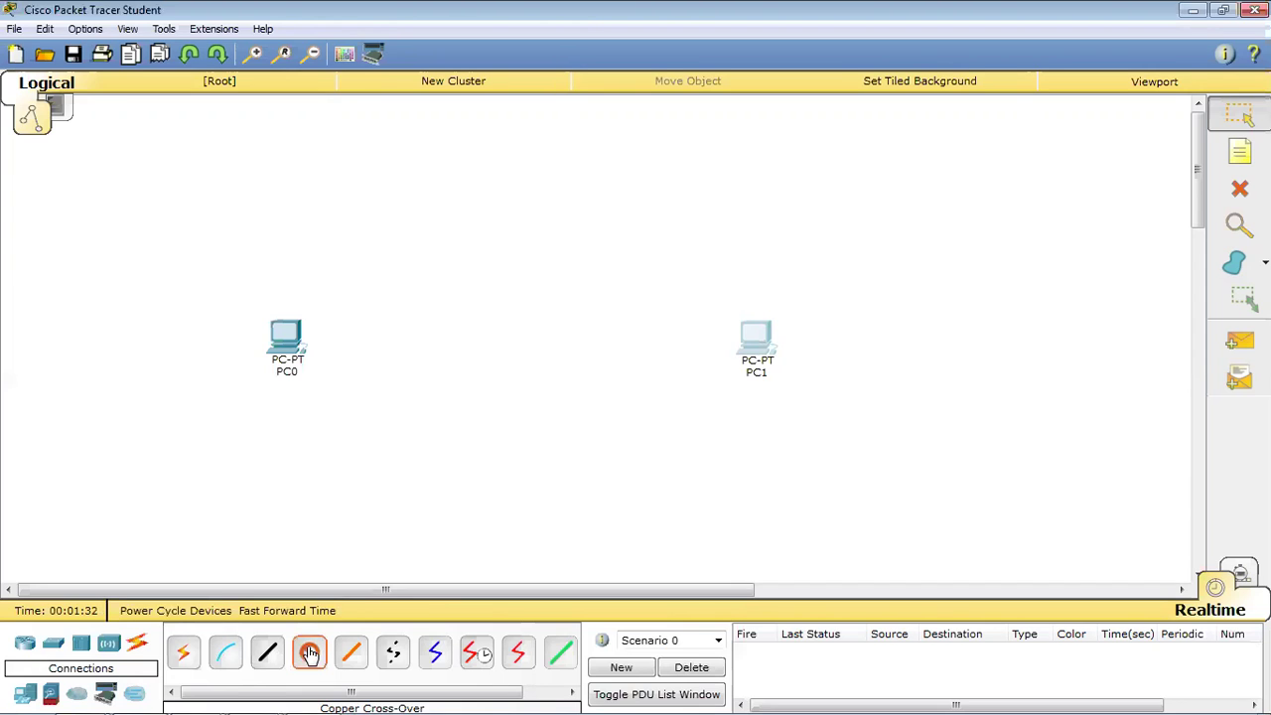
pyautogui.click(291, 339)
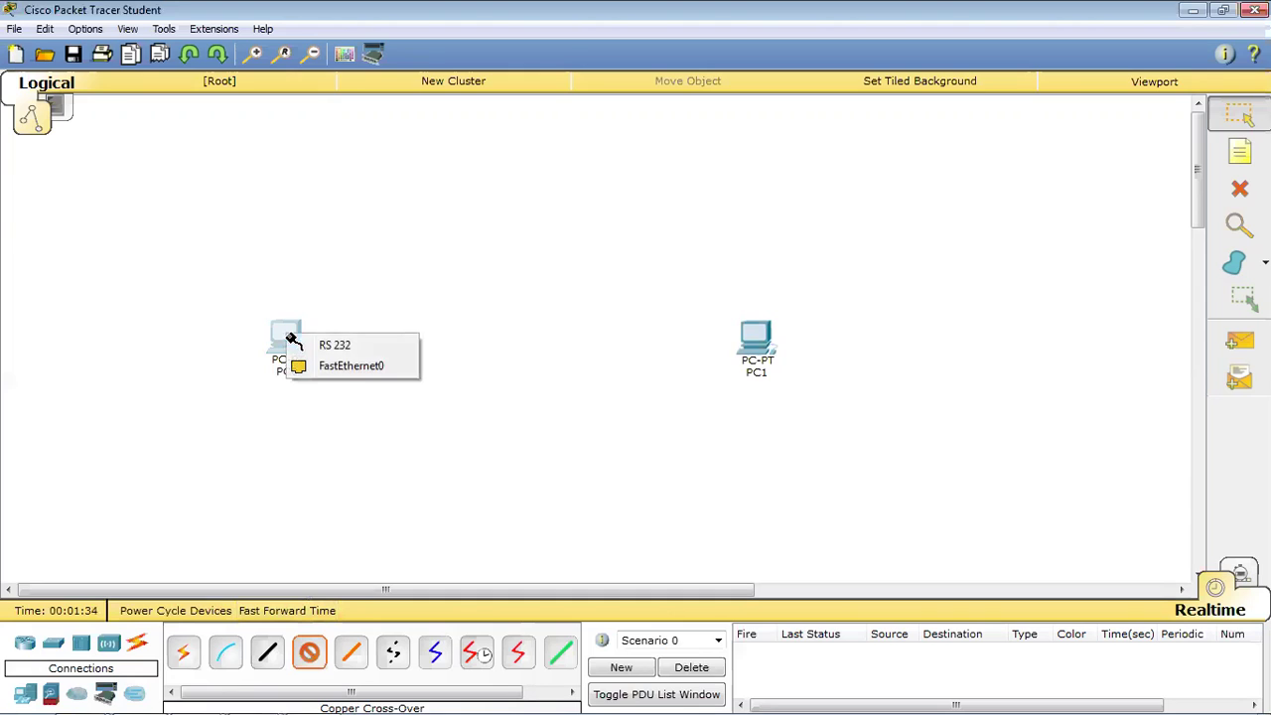
pyautogui.click(338, 366)
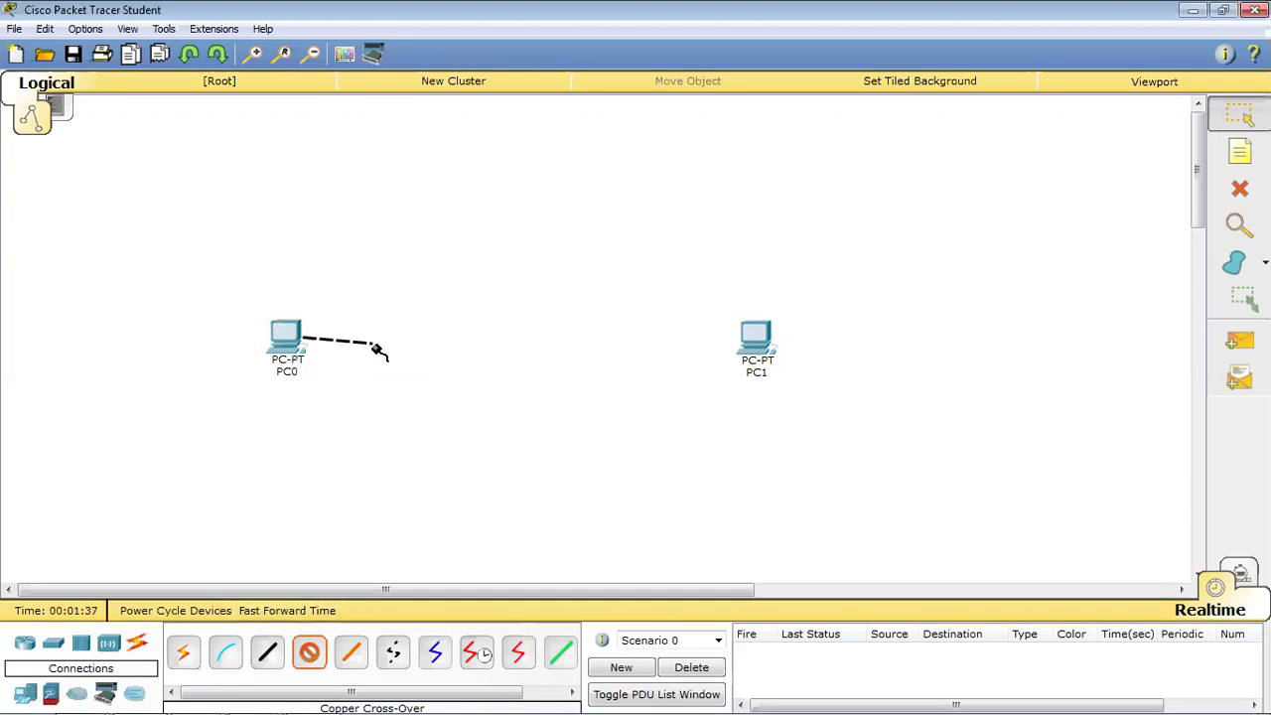
pyautogui.click(758, 339)
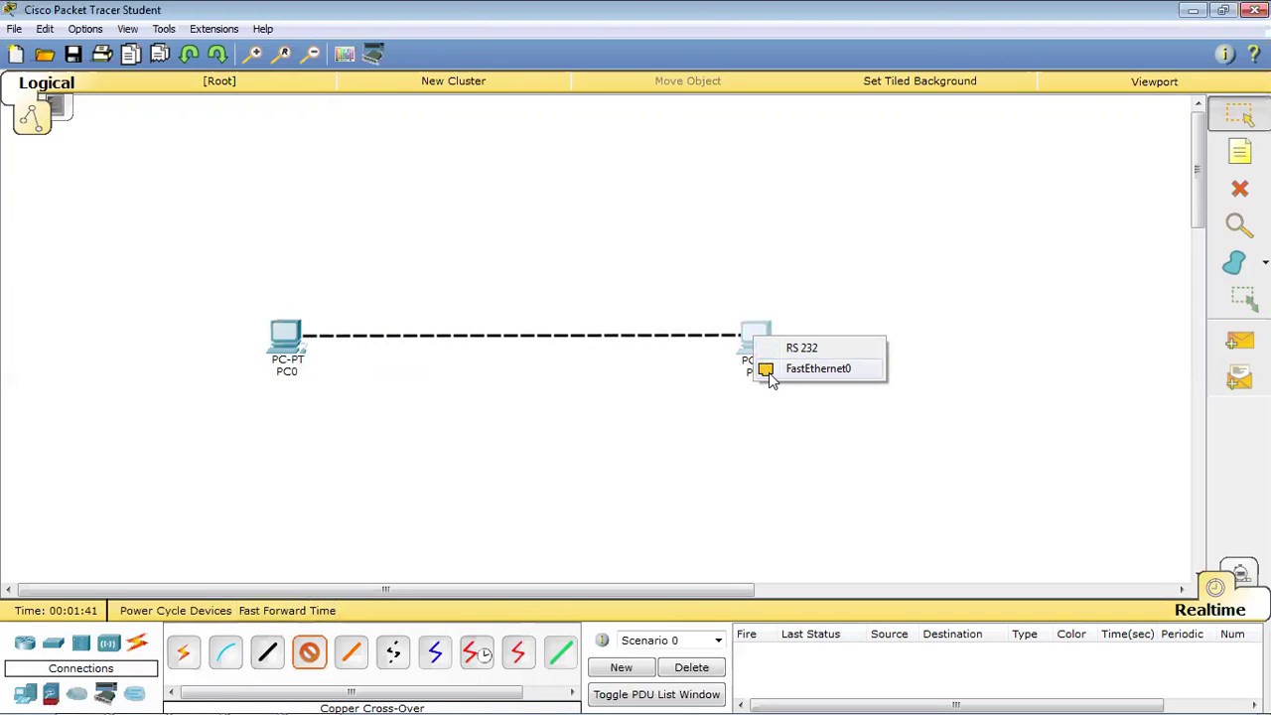
pyautogui.click(769, 374)
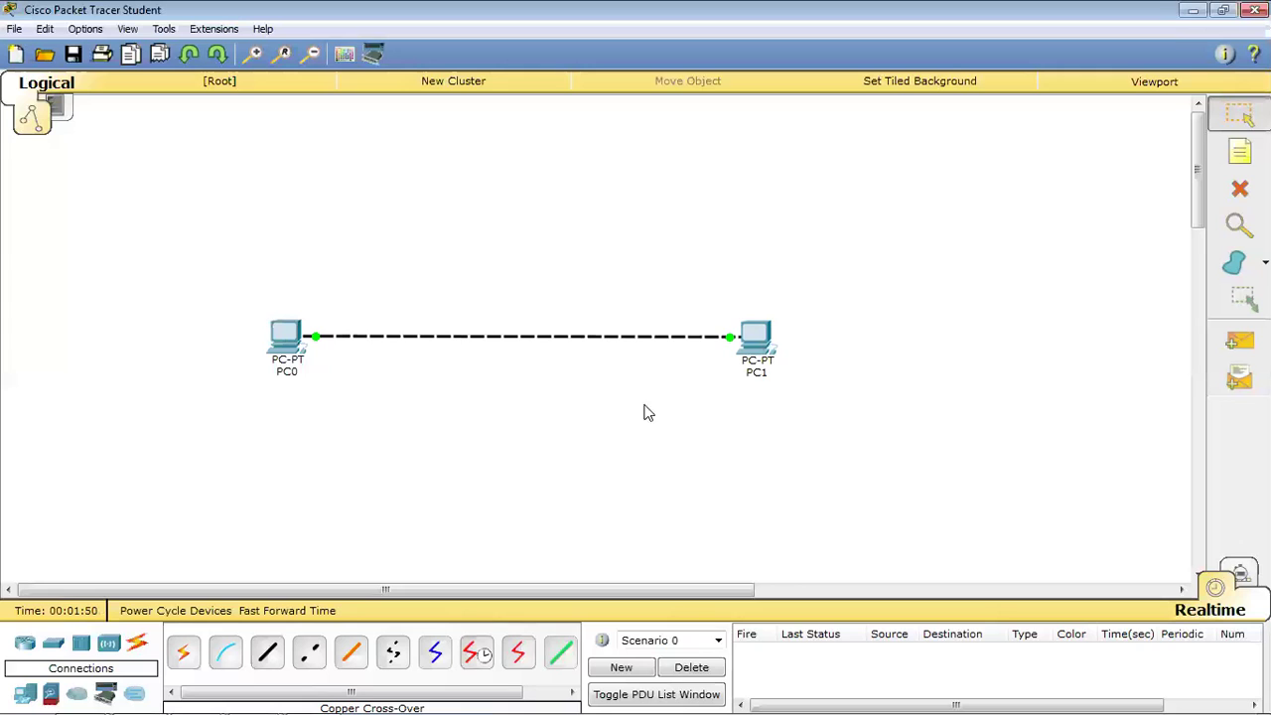
pyautogui.moveTo(279, 332)
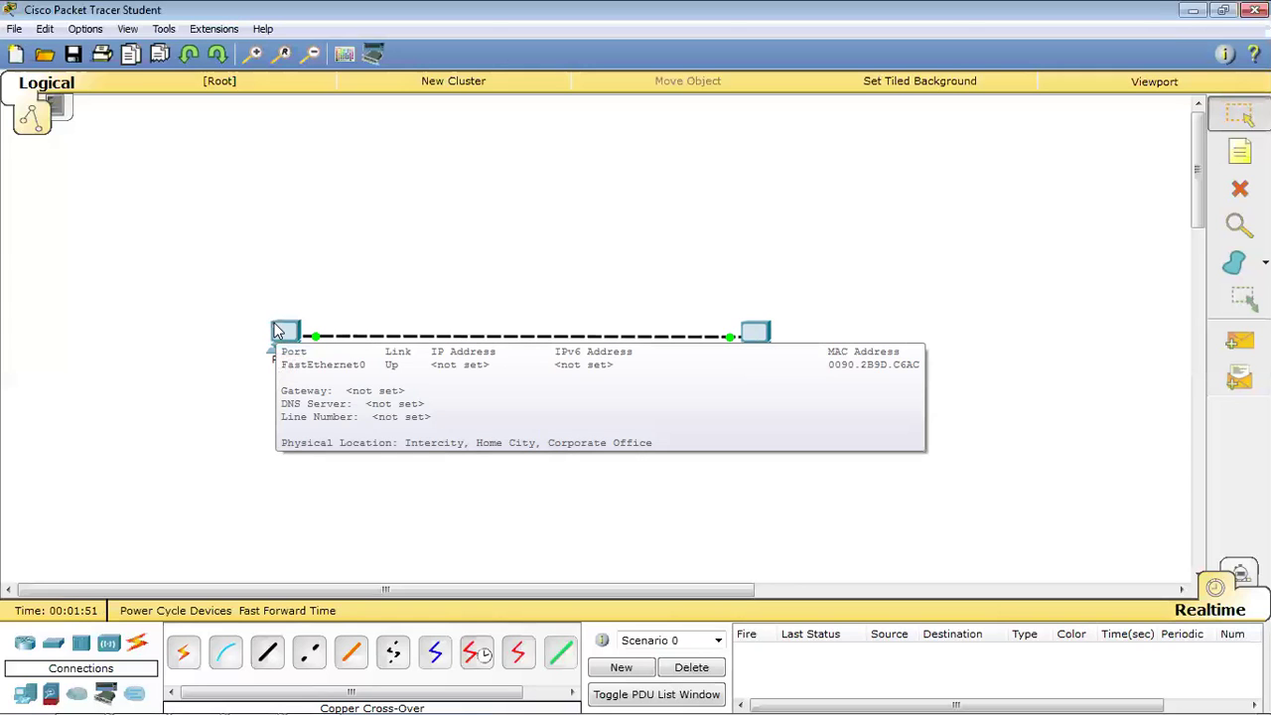
pyautogui.click(289, 341)
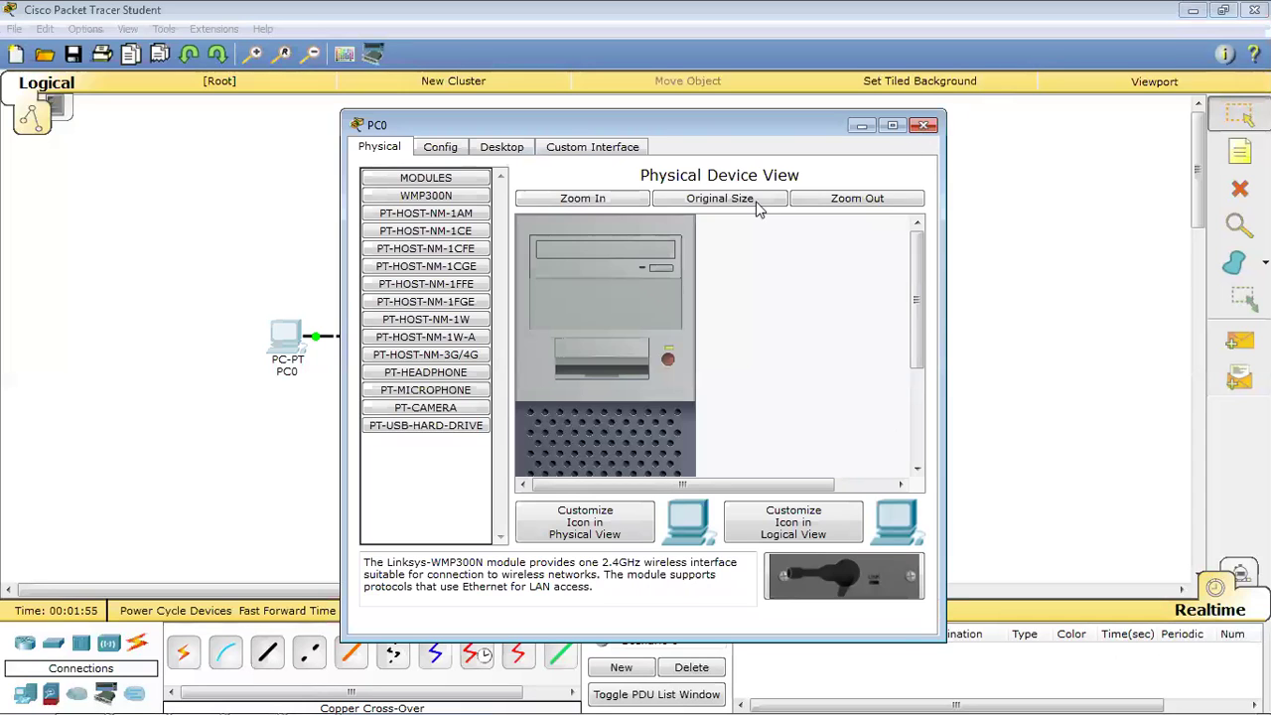
pyautogui.hotkey('alt', 'F4')
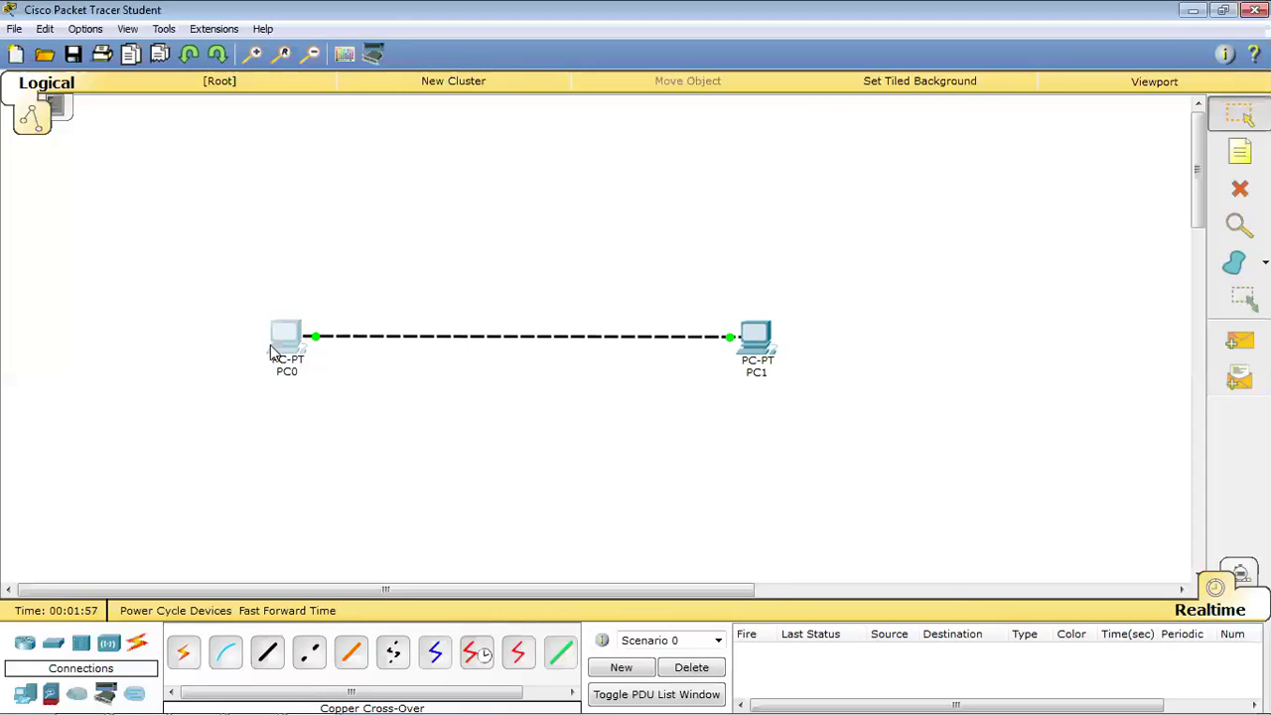
# Step: Give PC0 the static IP address 192.168.0.1 with subnet mask 255.255.255.0, and close its configuration
pyautogui.click(270, 348)
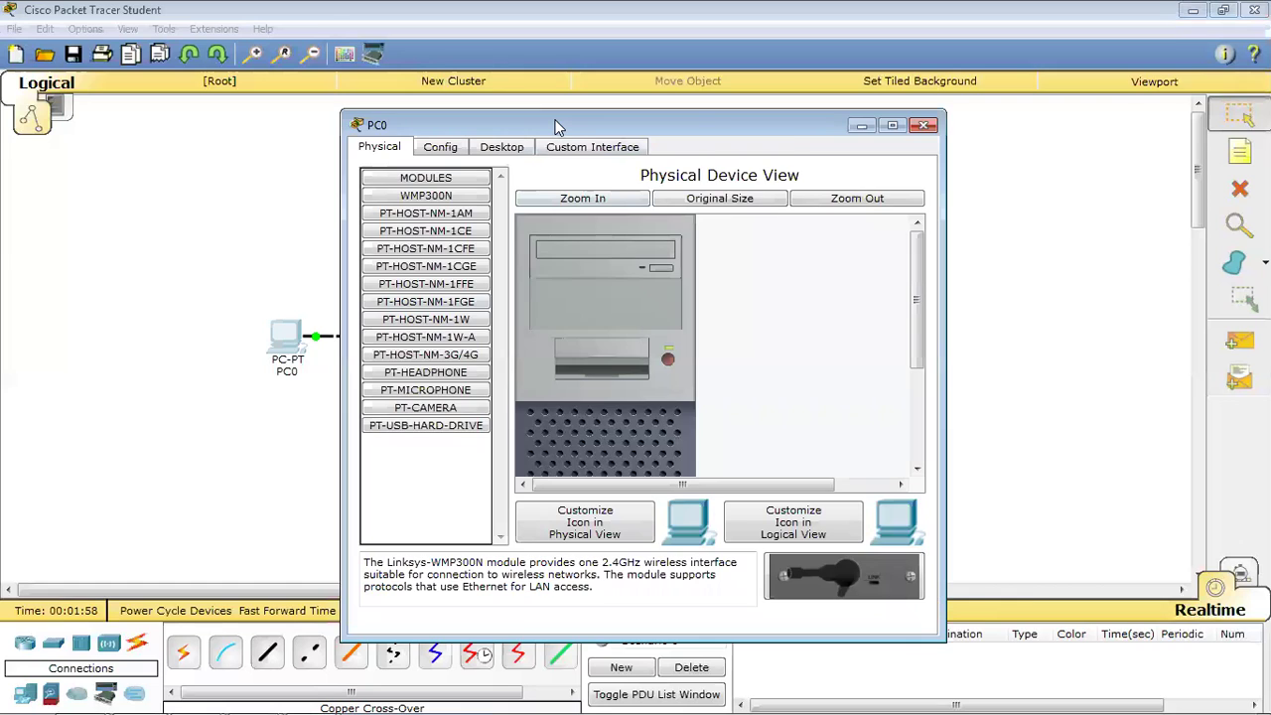
pyautogui.moveTo(556, 127); pyautogui.dragTo(732, 117)
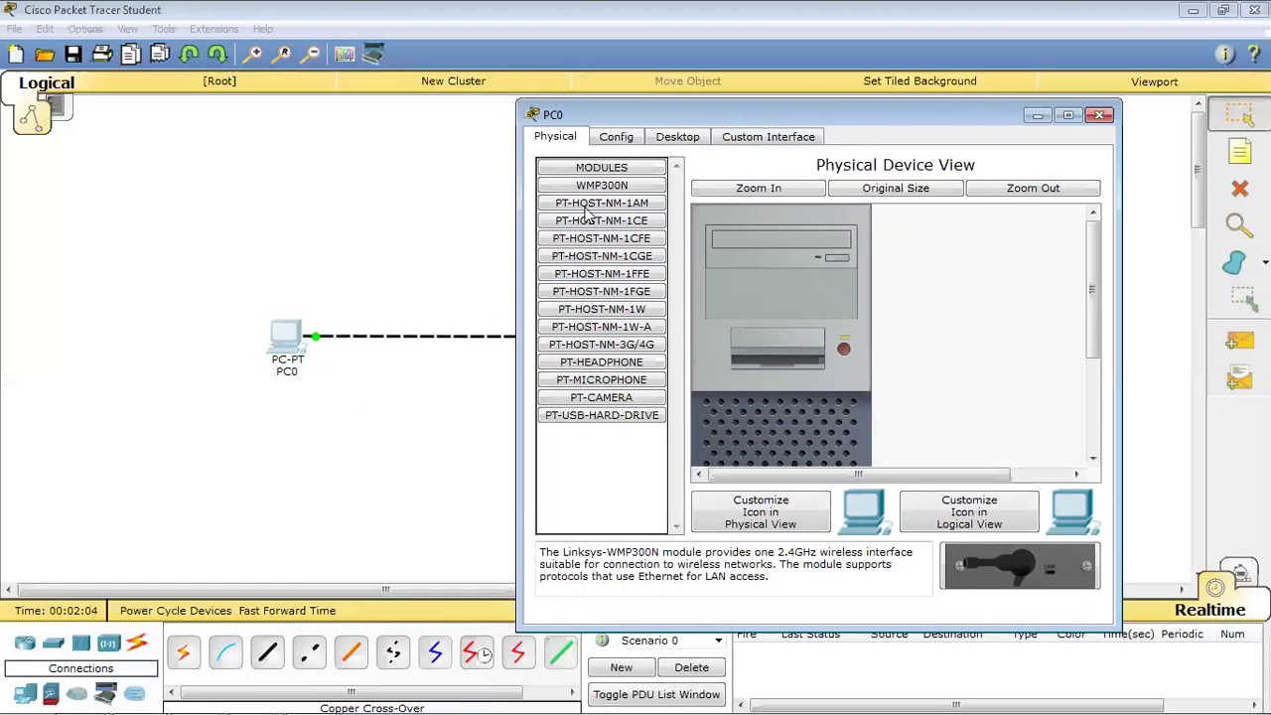
pyautogui.click(677, 139)
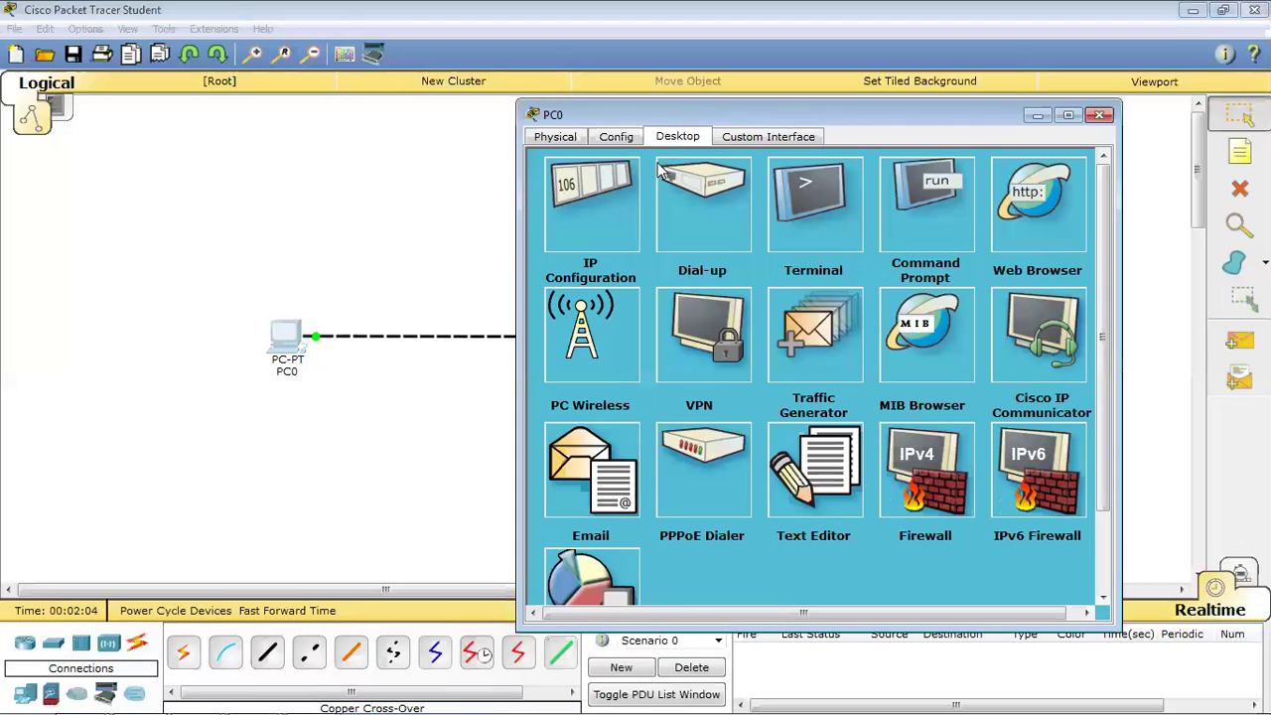
pyautogui.click(600, 200)
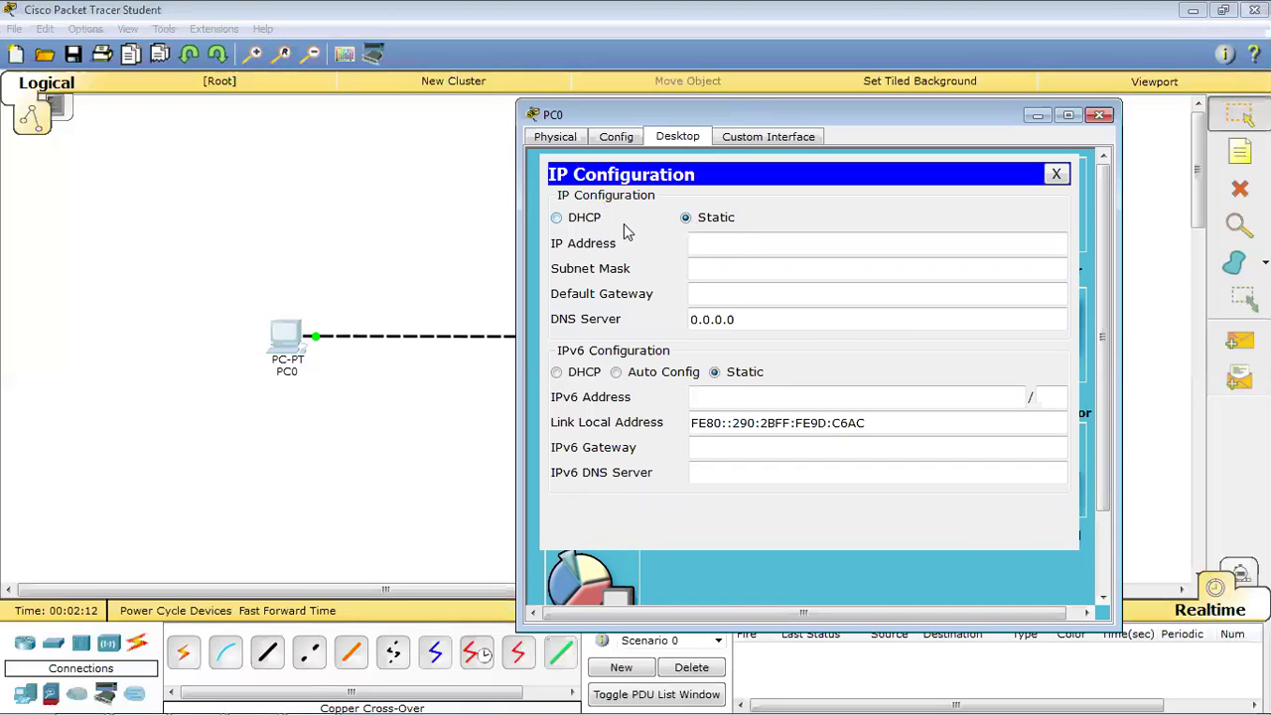
pyautogui.click(717, 242)
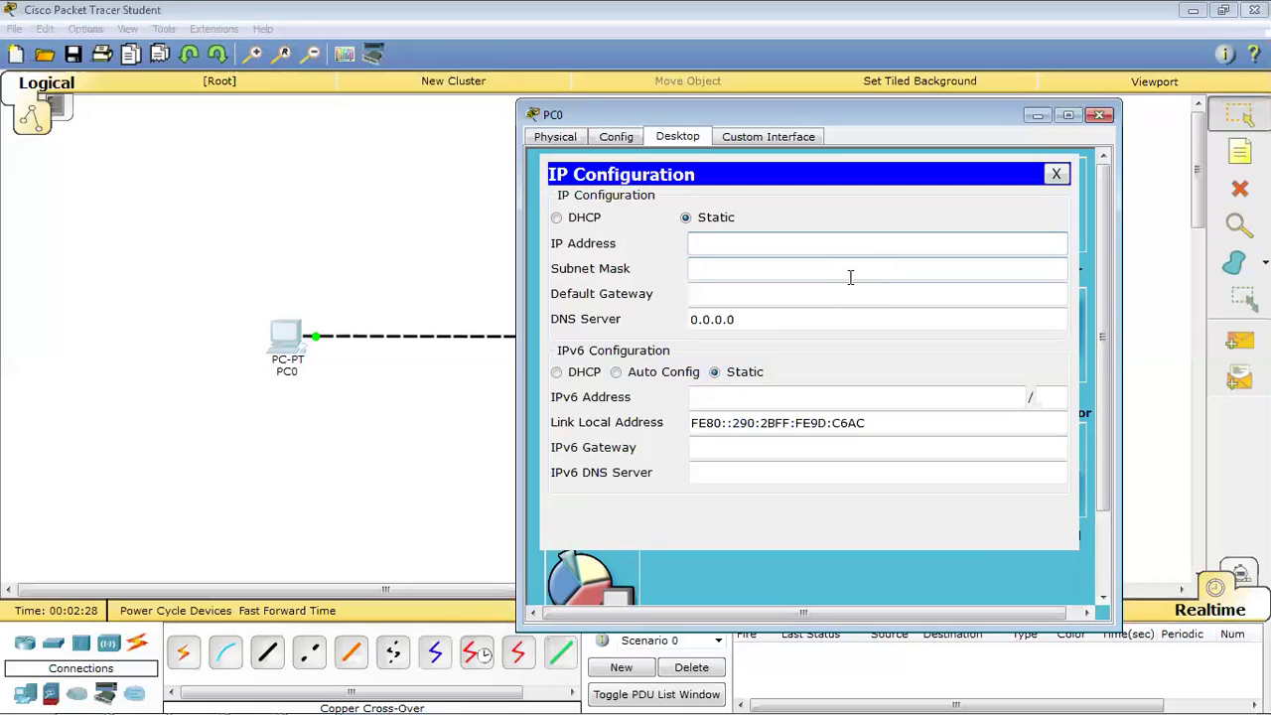
pyautogui.write('192.168.0.1')
pyautogui.click(837, 266)
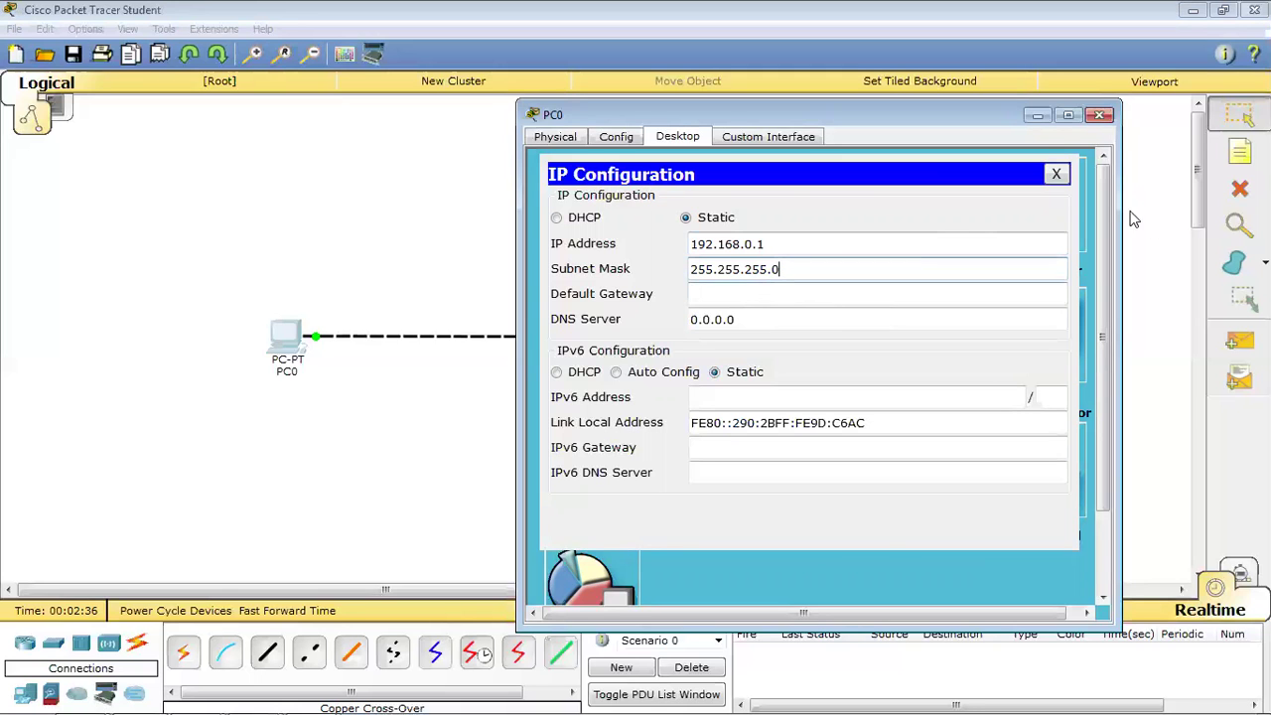
pyautogui.click(1056, 174)
pyautogui.click(1101, 118)
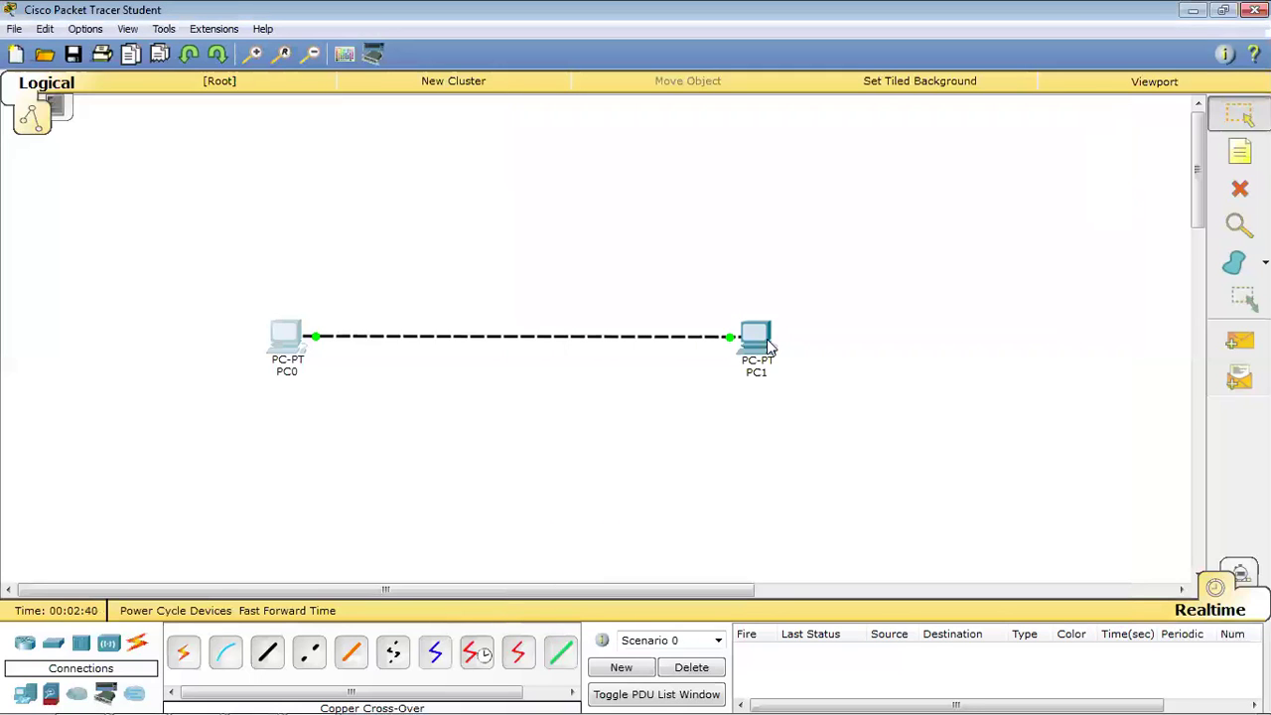
# Step: Give PC1 the static IP address 192.168.0.2 with subnet mask 255.255.255.0, and close its configuration
pyautogui.click(757, 342)
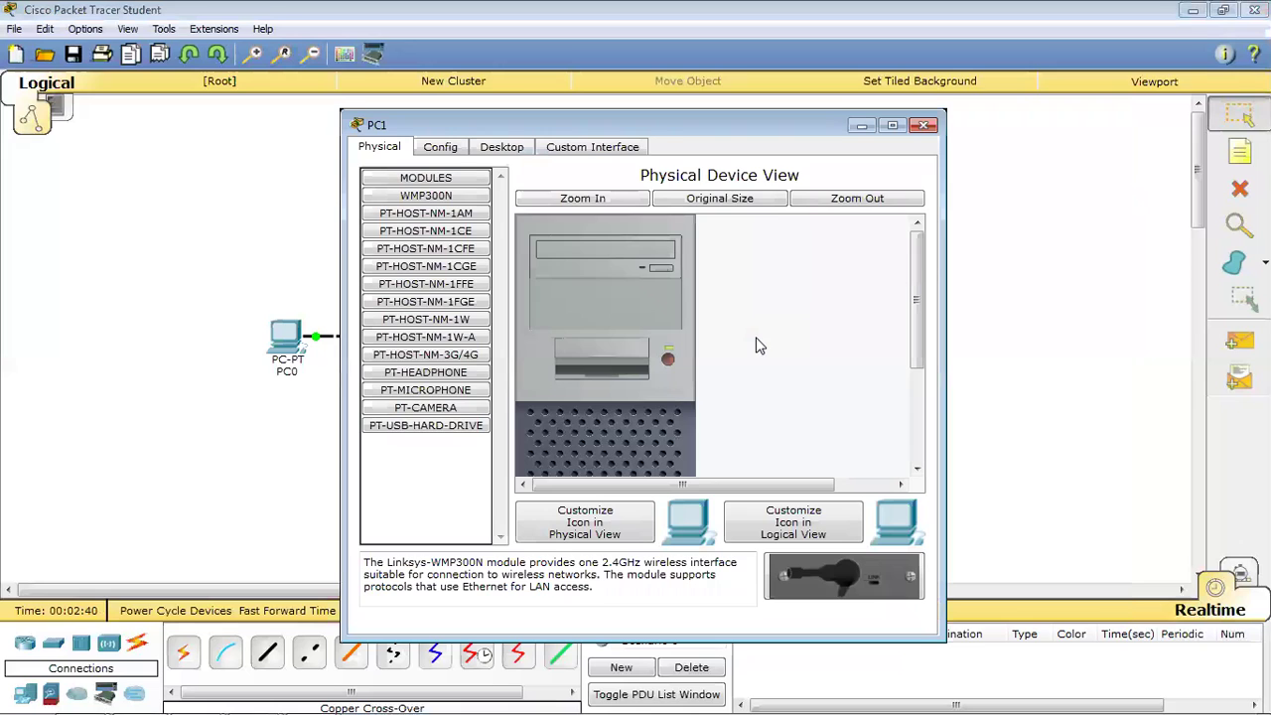
pyautogui.click(511, 149)
pyautogui.click(445, 216)
pyautogui.click(543, 250)
pyautogui.write('19')
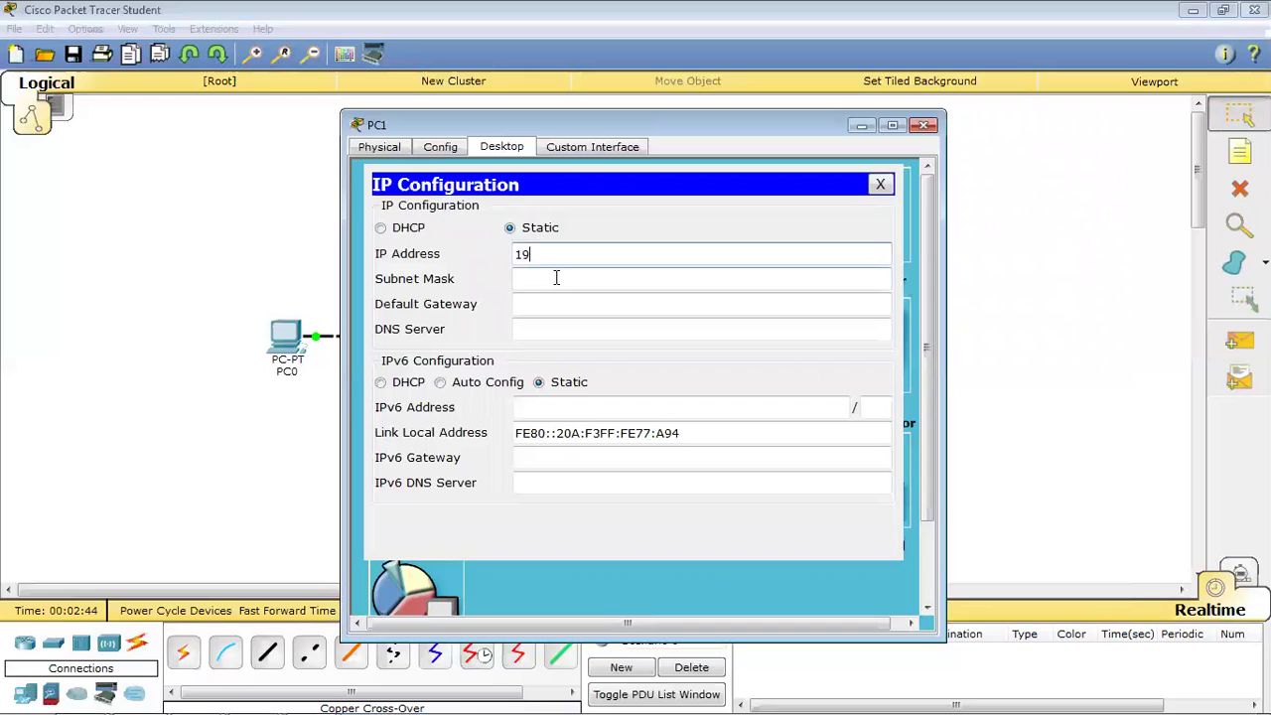
pyautogui.write('2.168.0.2')
pyautogui.click(556, 278)
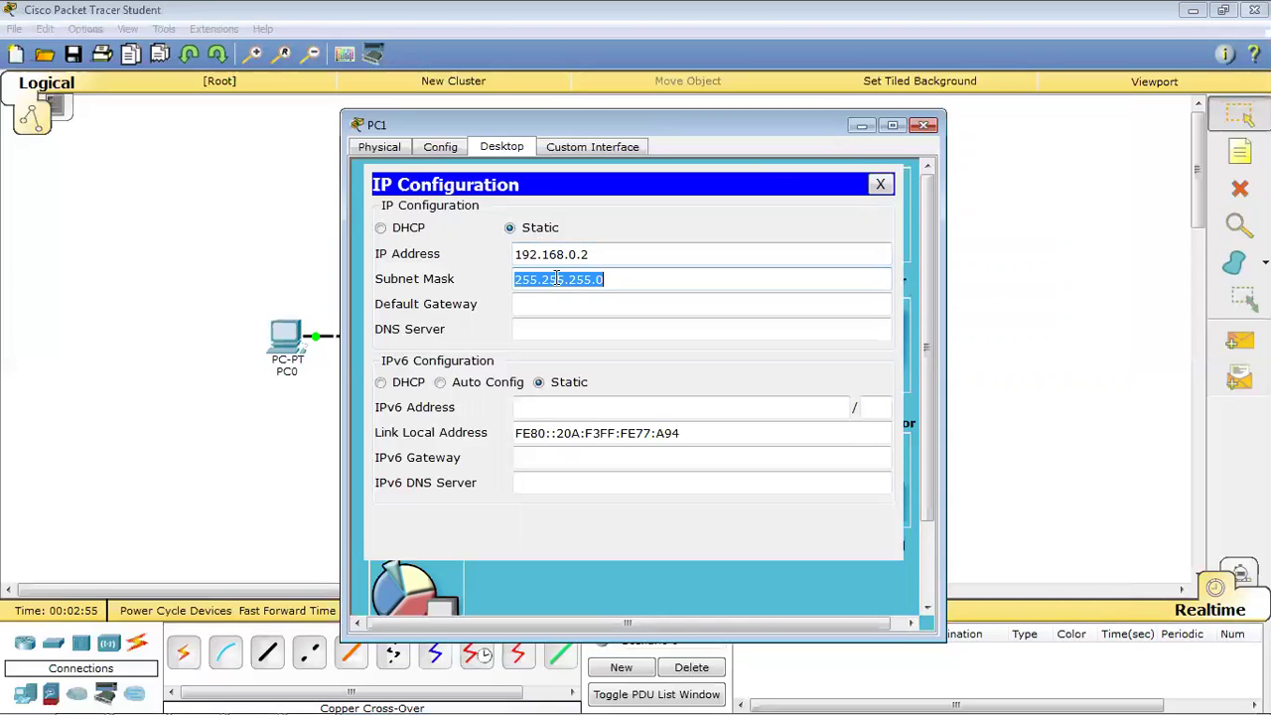
pyautogui.click(923, 125)
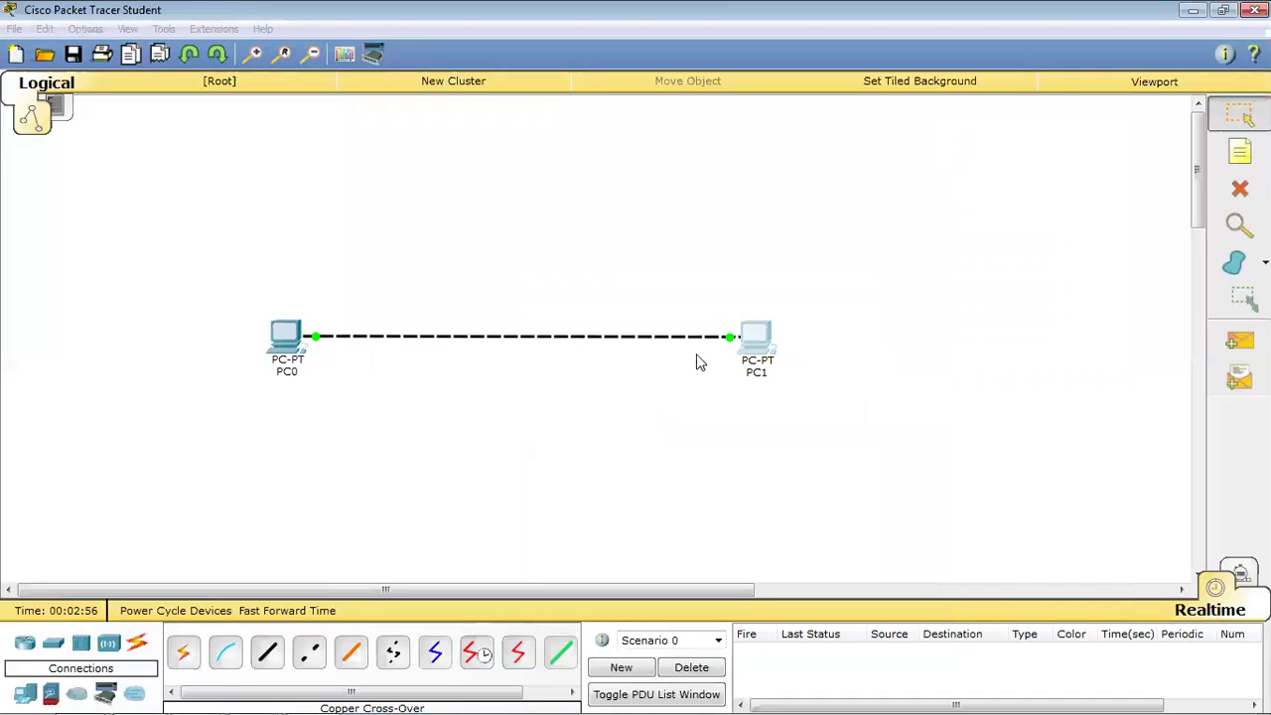
# Step: Test the link by running ping 192.168.0.2 from PC0's Command Prompt, and close the device window
pyautogui.click(287, 339)
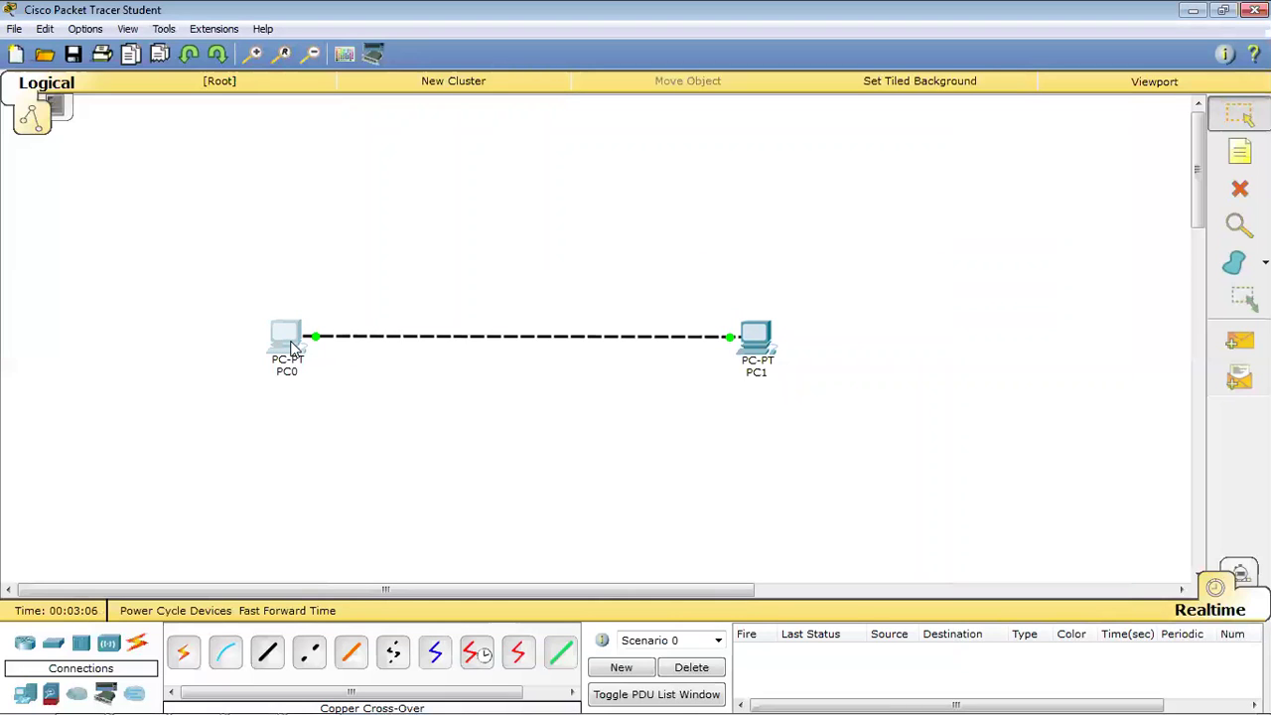
pyautogui.click(287, 338)
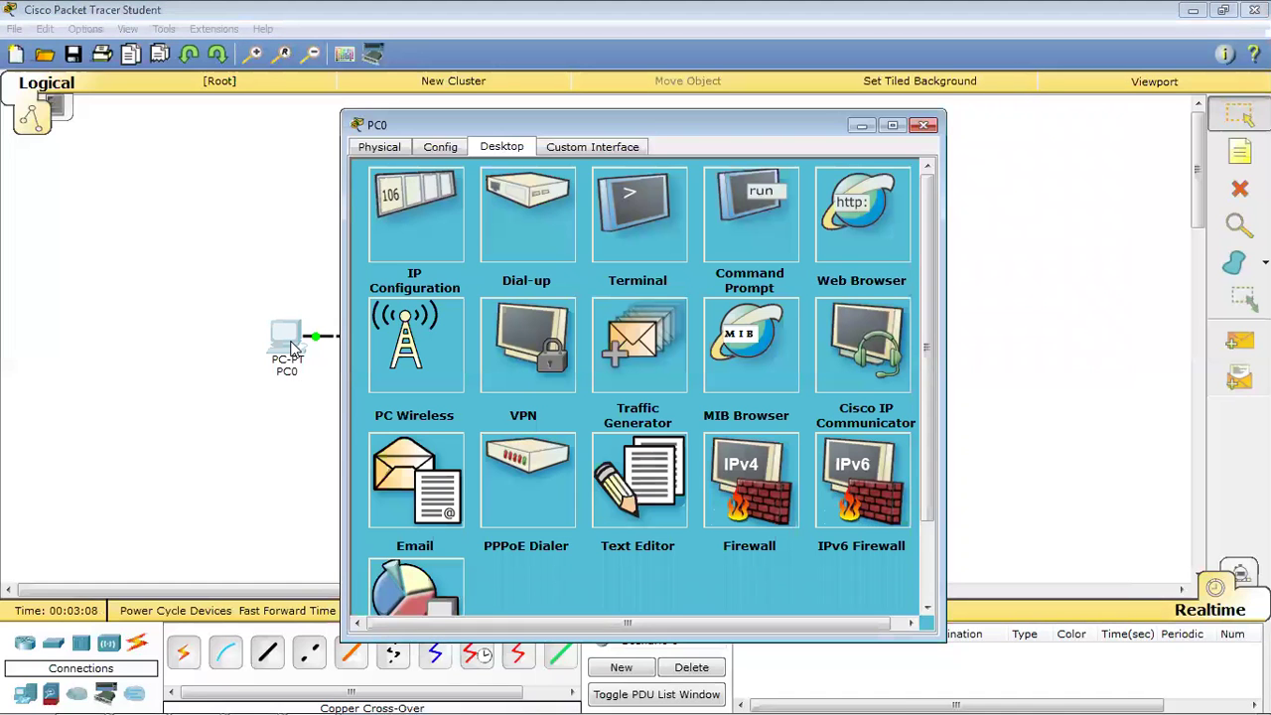
pyautogui.click(745, 215)
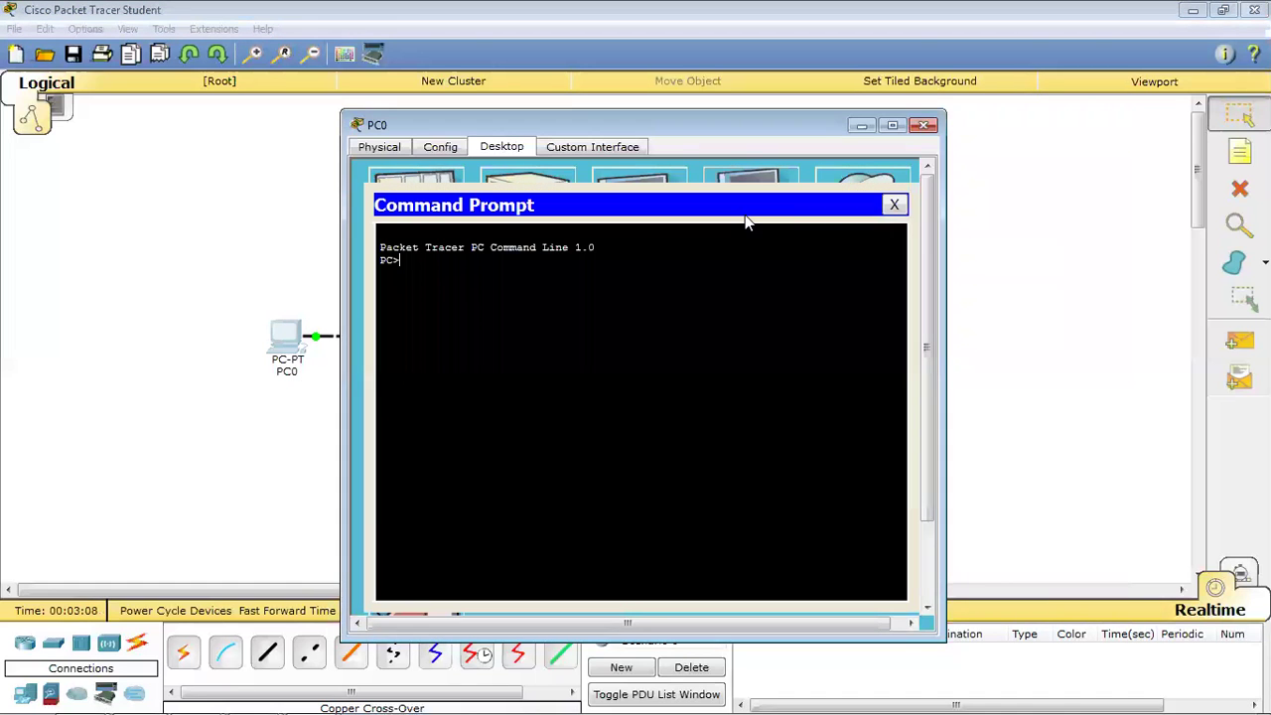
pyautogui.moveTo(760, 137); pyautogui.dragTo(948, 142)
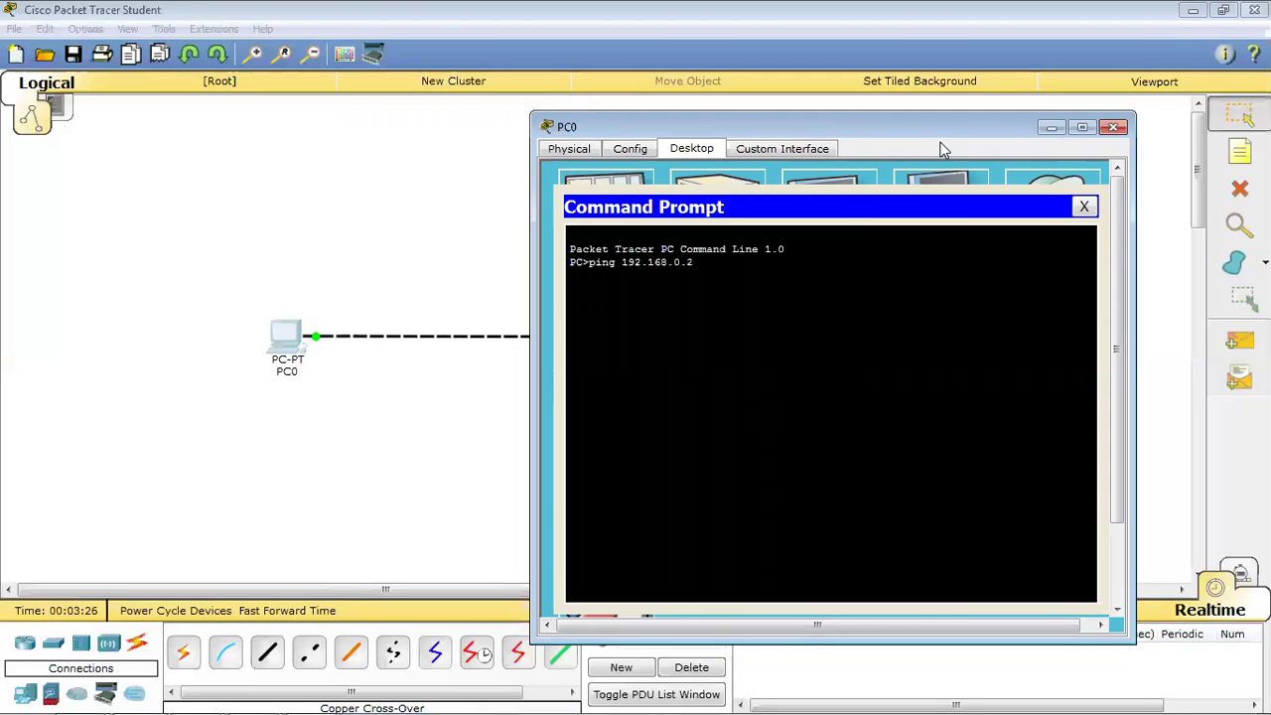
pyautogui.press('Return')
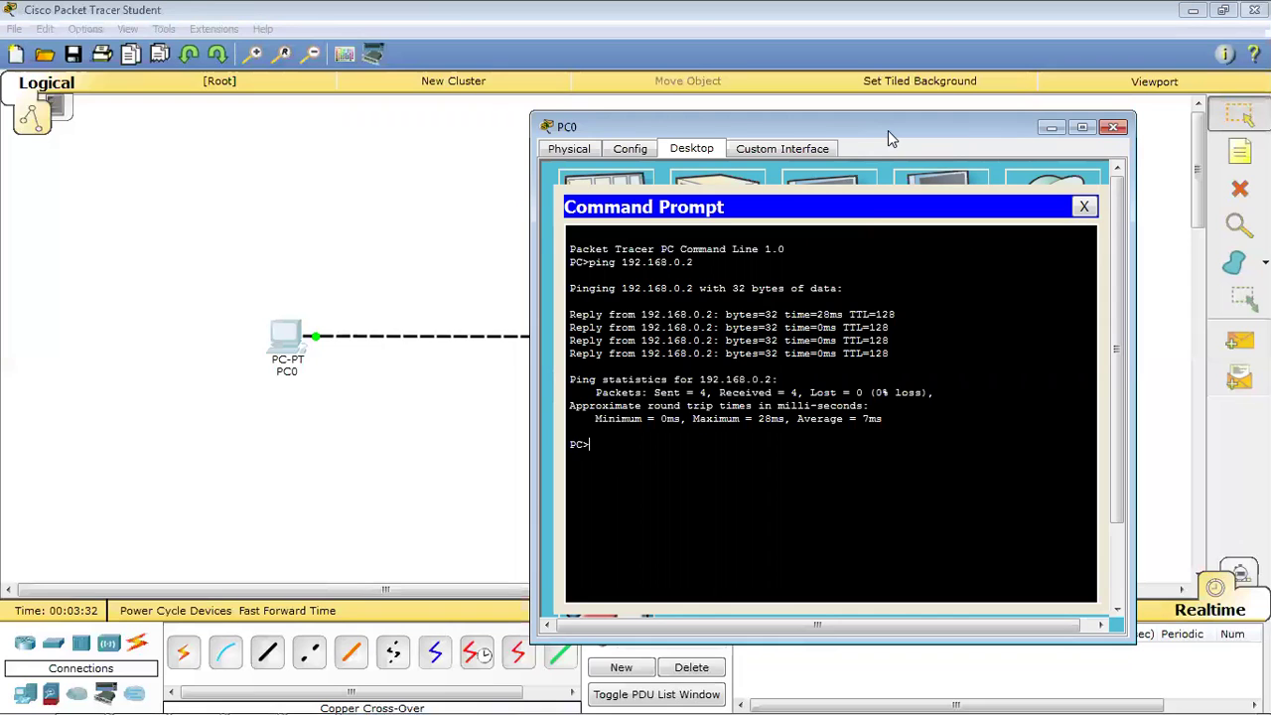
pyautogui.moveTo(888, 130); pyautogui.dragTo(872, 200)
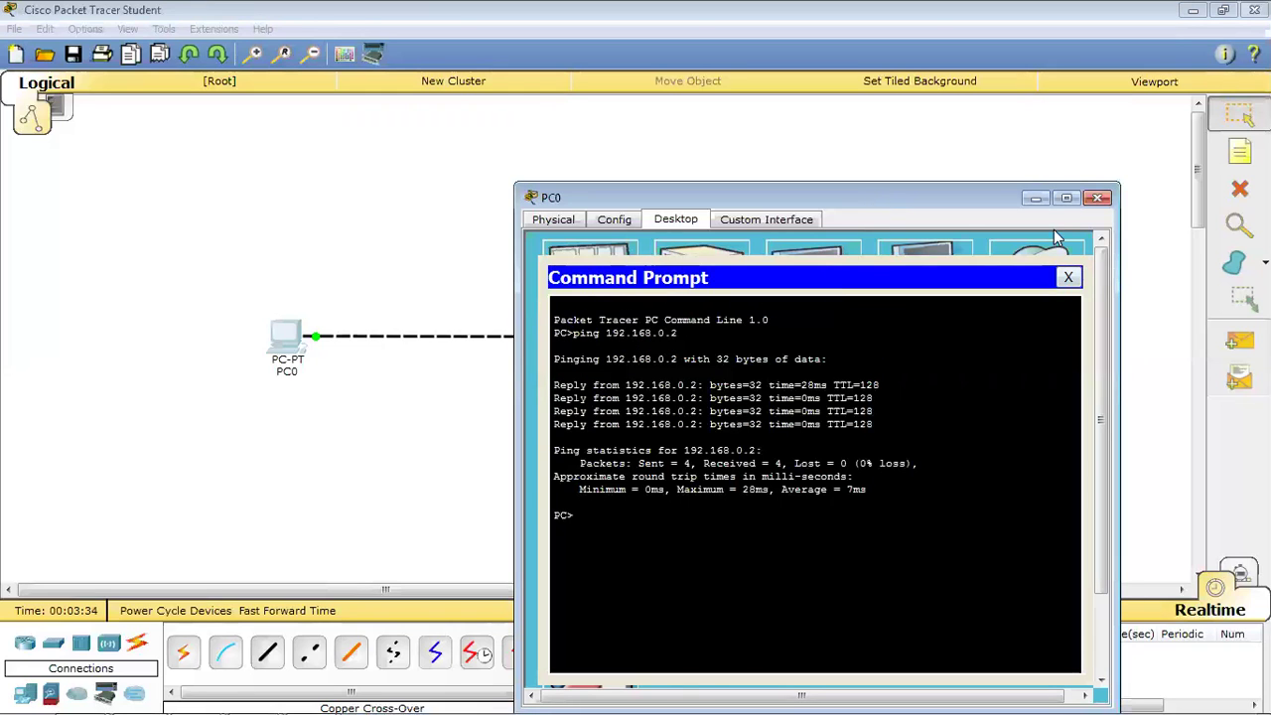
pyautogui.click(1101, 199)
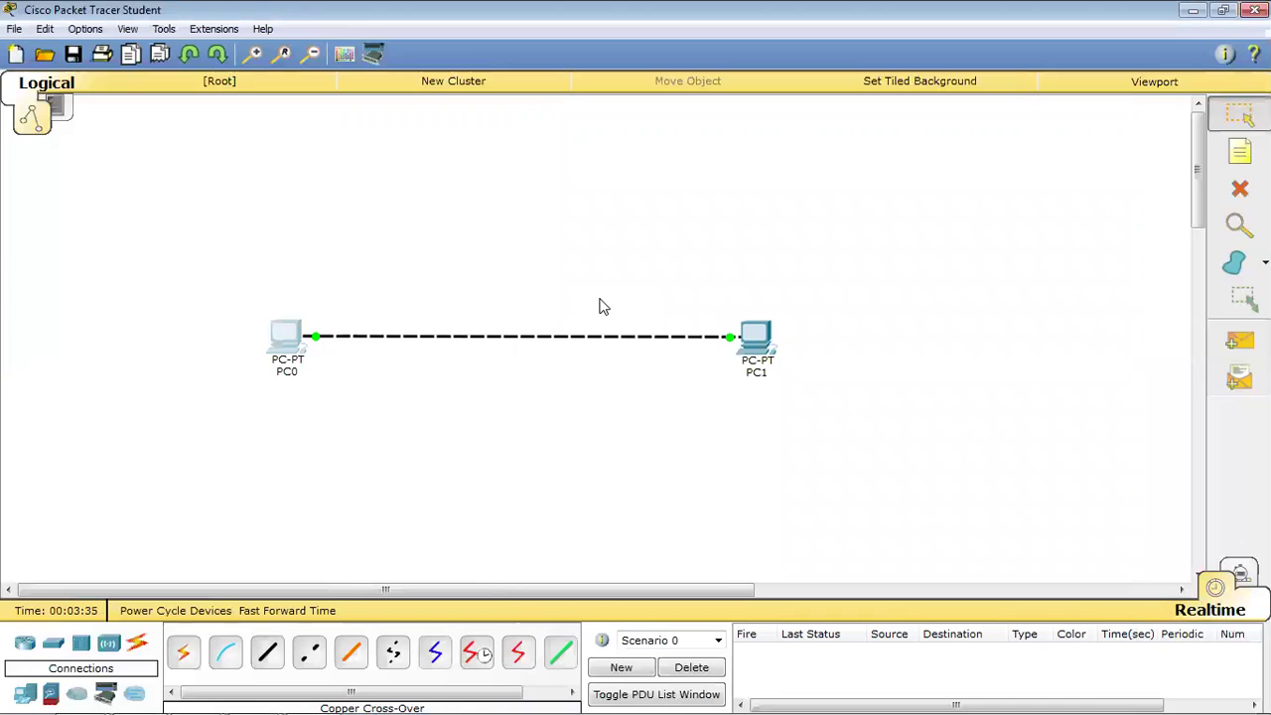
# Step: Save the two-PC network as a Packet Tracer activity file named p1 in the CISCO PACKET TRACER PRACTICAL folder
pyautogui.click(14, 29)
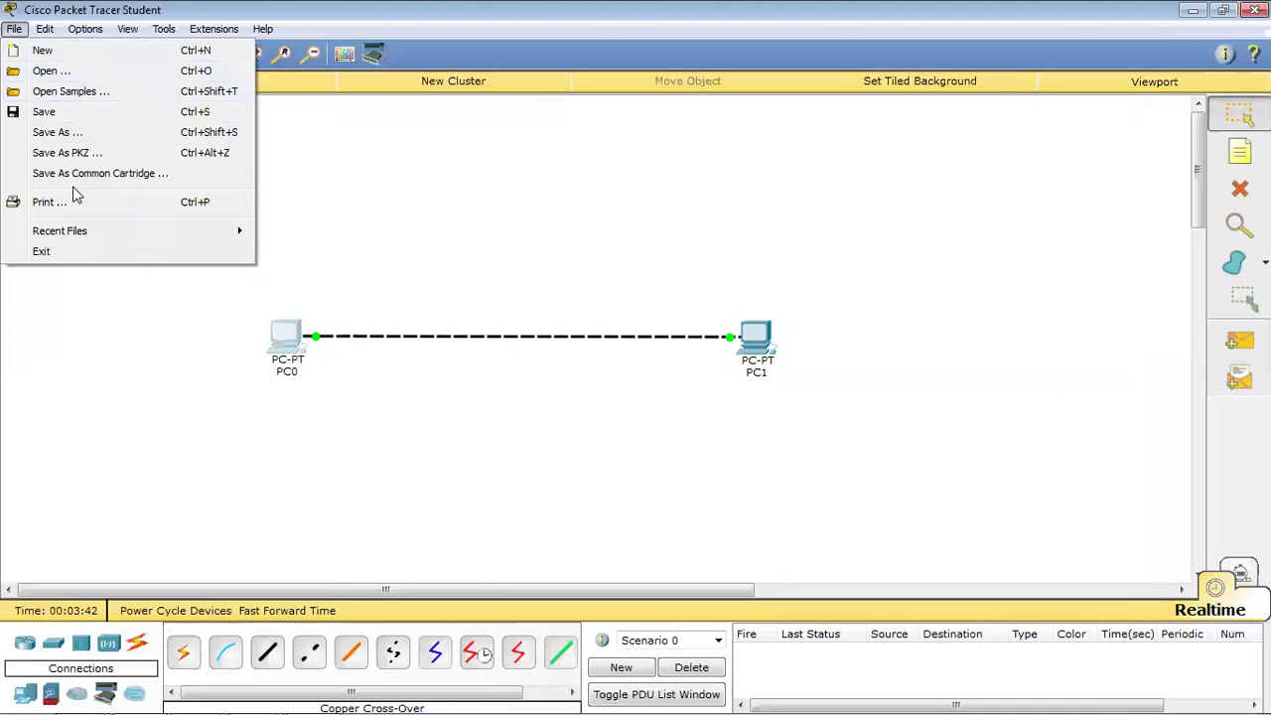
pyautogui.click(60, 132)
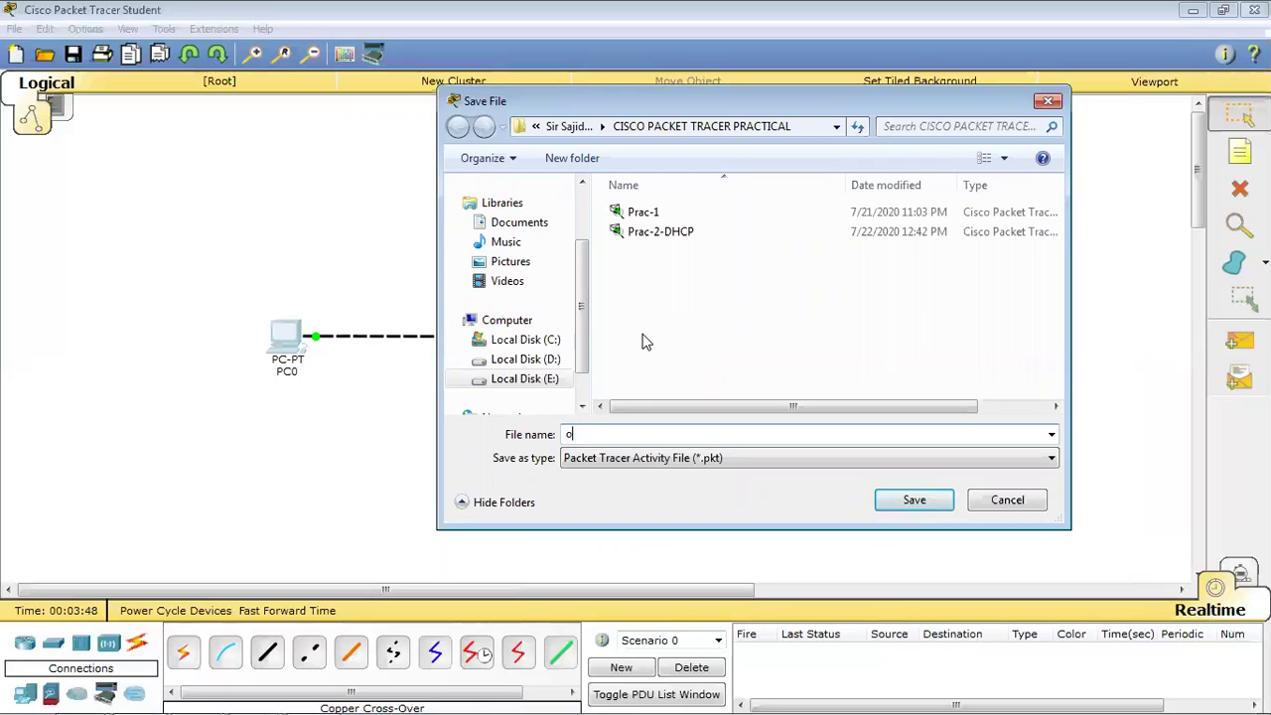
pyautogui.write('p3')
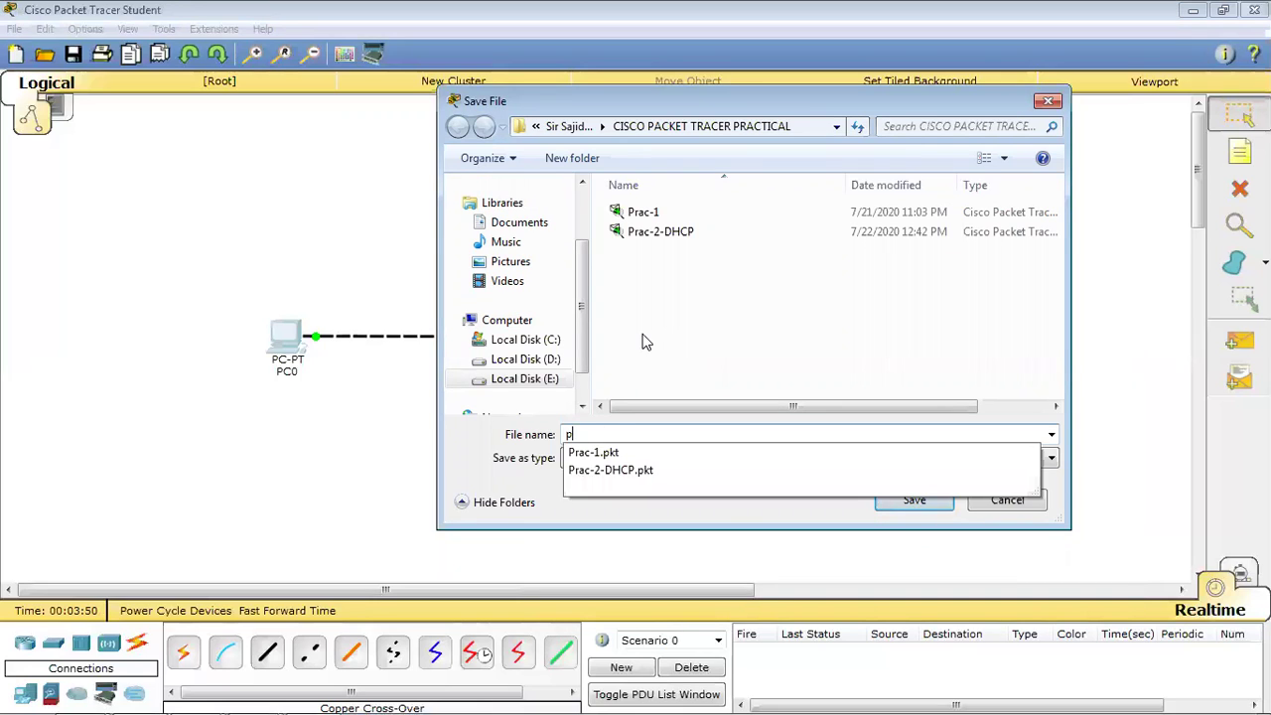
pyautogui.press('Return')
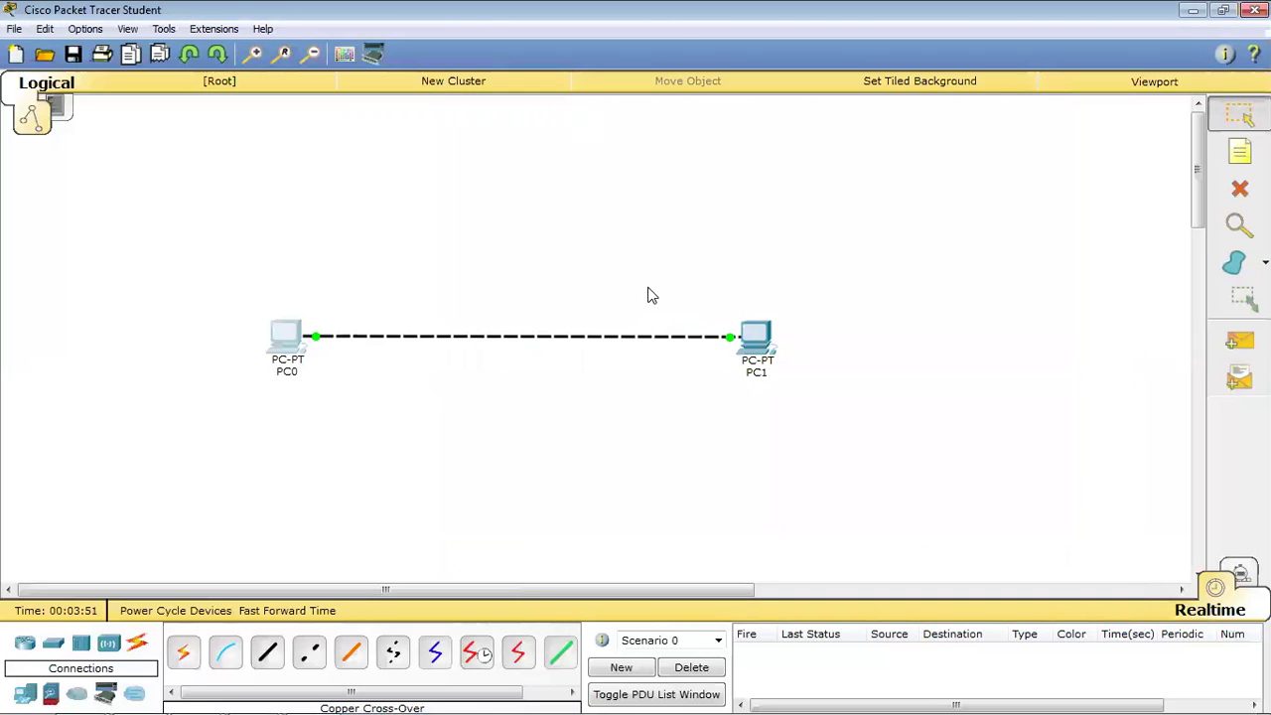
# Step: Start a new, empty network file
pyautogui.click(15, 30)
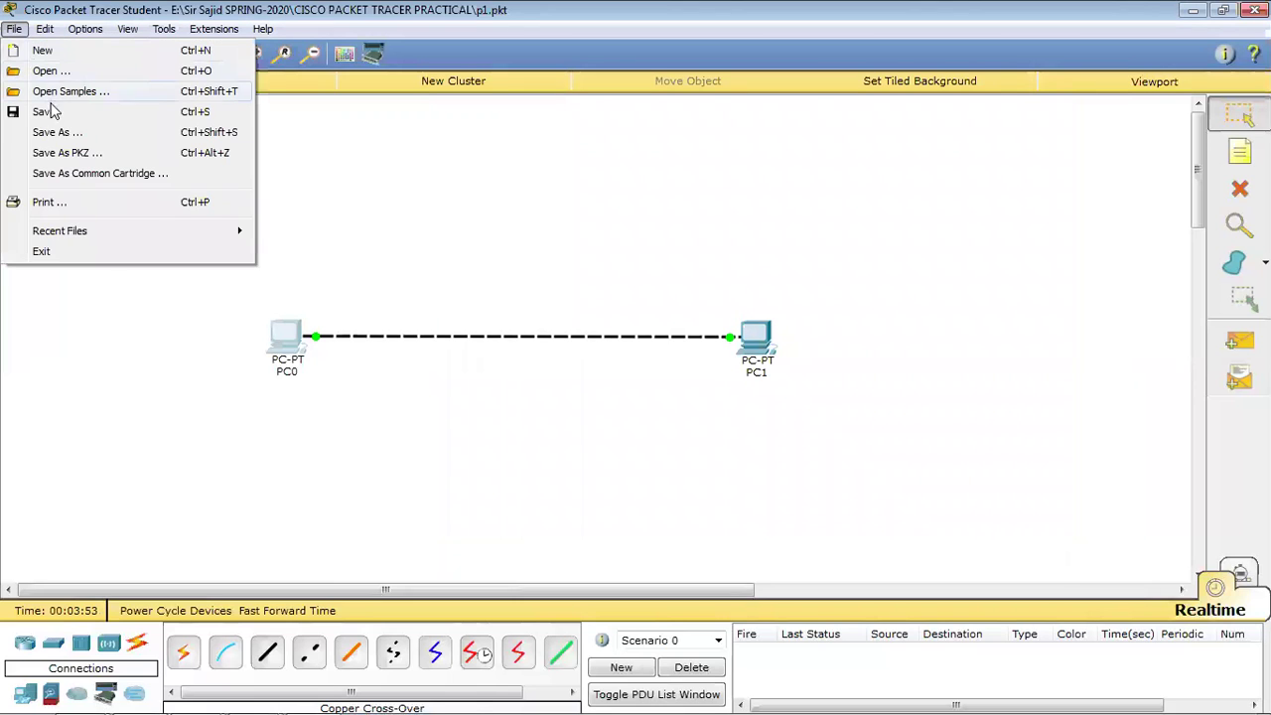
pyautogui.click(43, 50)
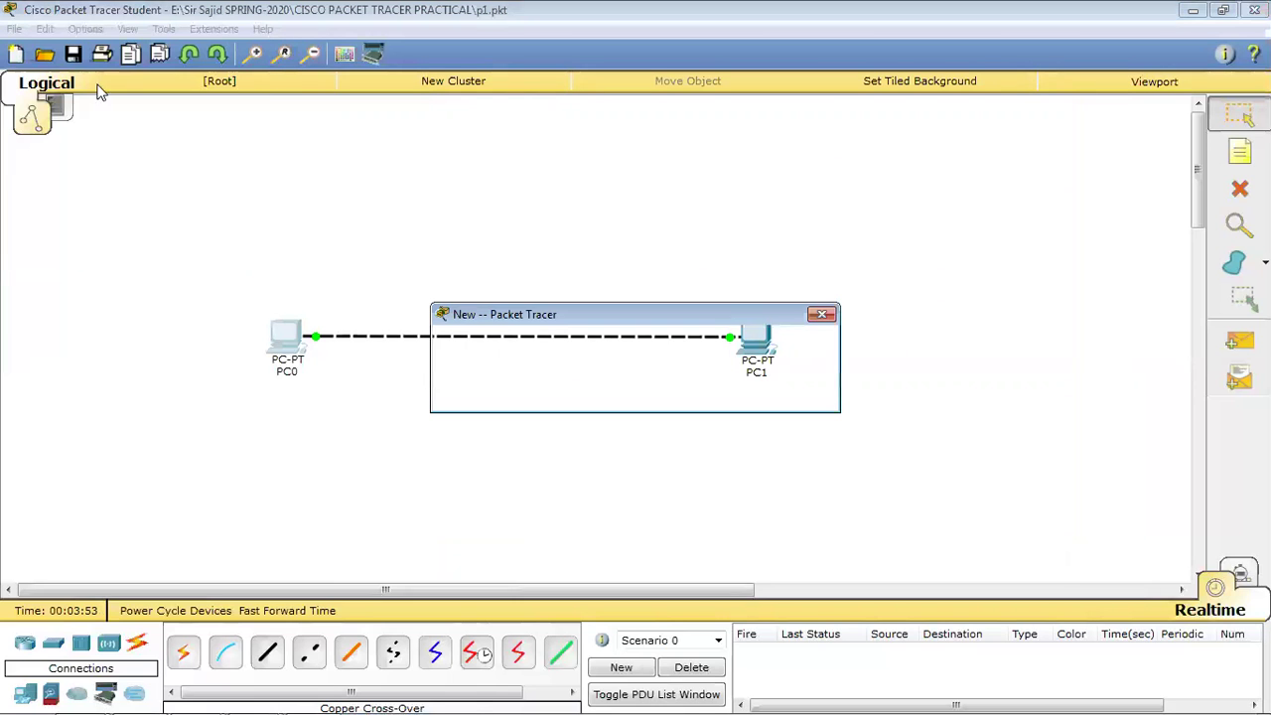
pyautogui.click(641, 390)
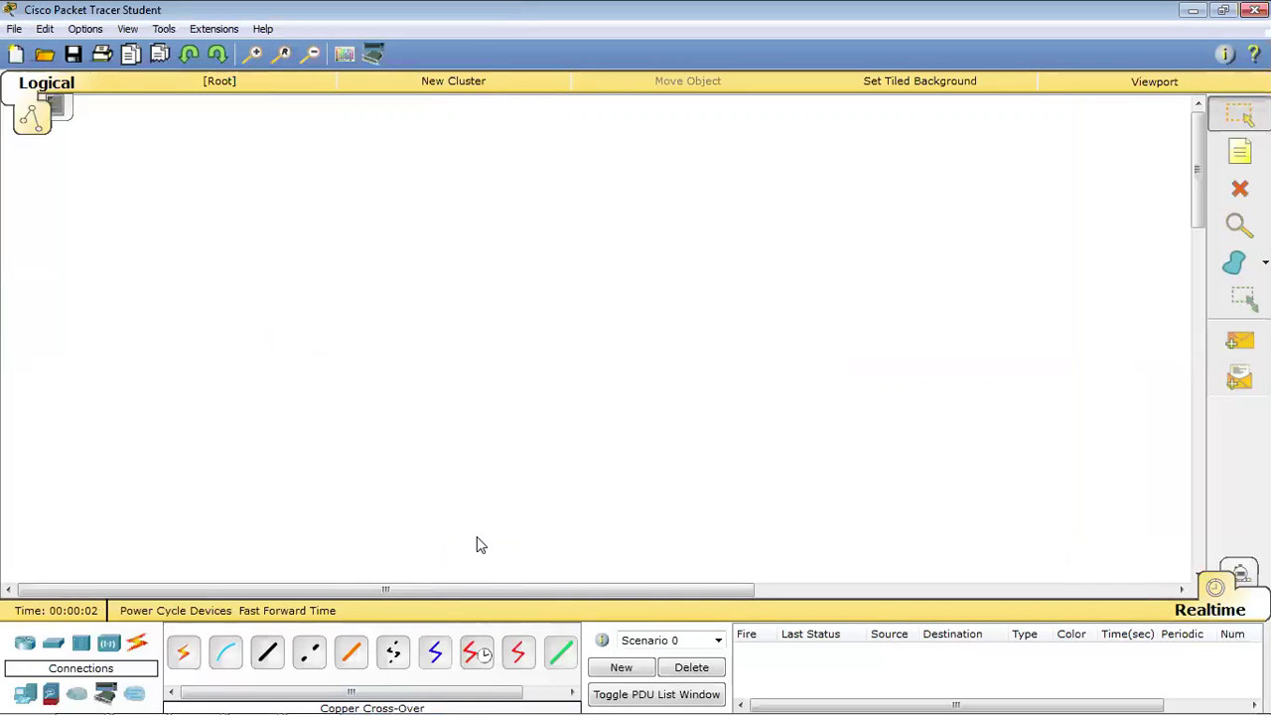
pyautogui.hotkey('alt', 'Tab')
pyautogui.hotkey('alt', 'Tab')
pyautogui.hotkey('alt', 'Tab')
pyautogui.hotkey('alt', 'Tab')
pyautogui.hotkey('alt', 'Tab')
pyautogui.hotkey('alt', 'Tab')
pyautogui.hotkey('alt', 'Tab')
pyautogui.hotkey('alt', 'Tab')
pyautogui.hotkey('alt', 'Tab')
pyautogui.hotkey('alt', 'Tab')
pyautogui.hotkey('alt', 'Tab')
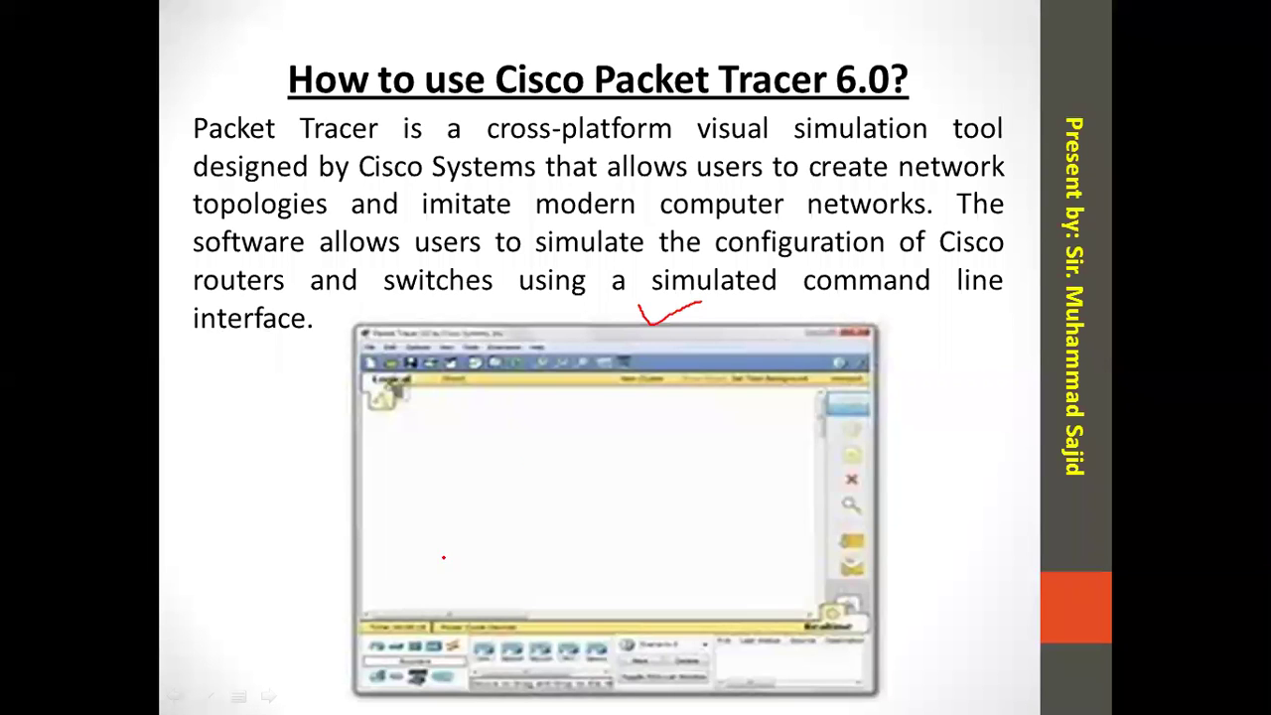
pyautogui.press('Right')
pyautogui.press('Right')
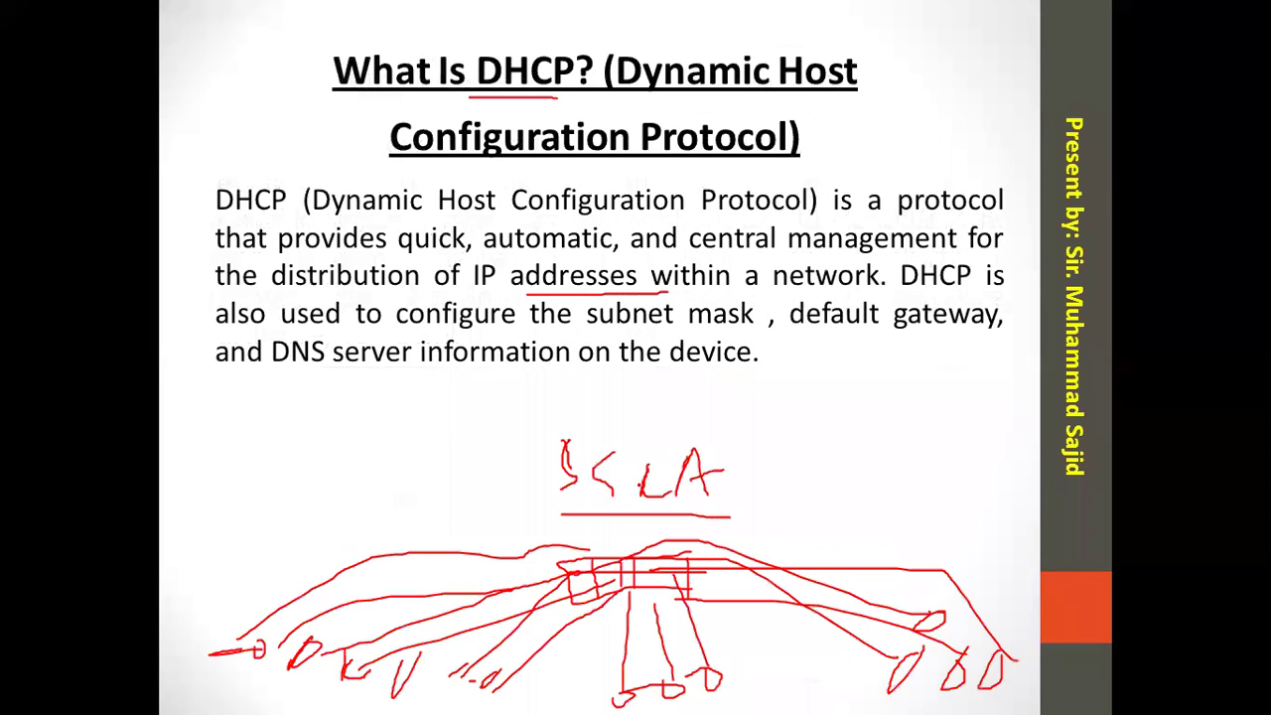
pyautogui.press('Right')
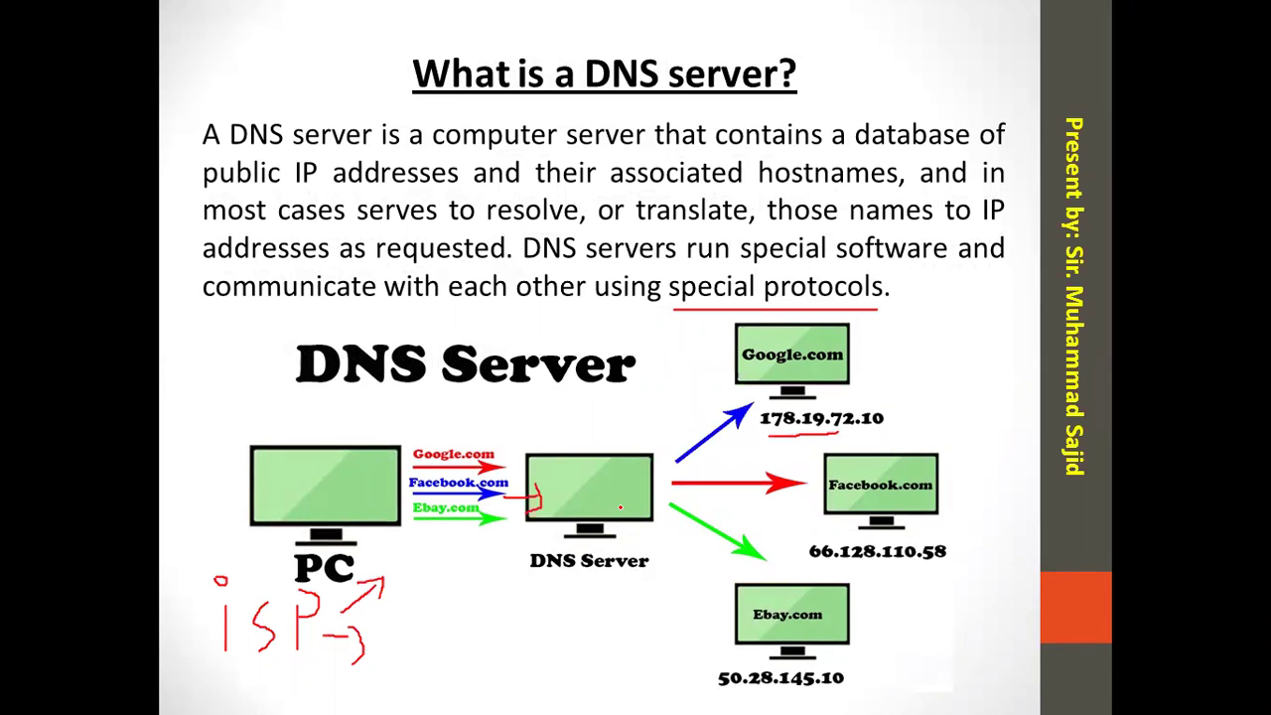
pyautogui.press('Right')
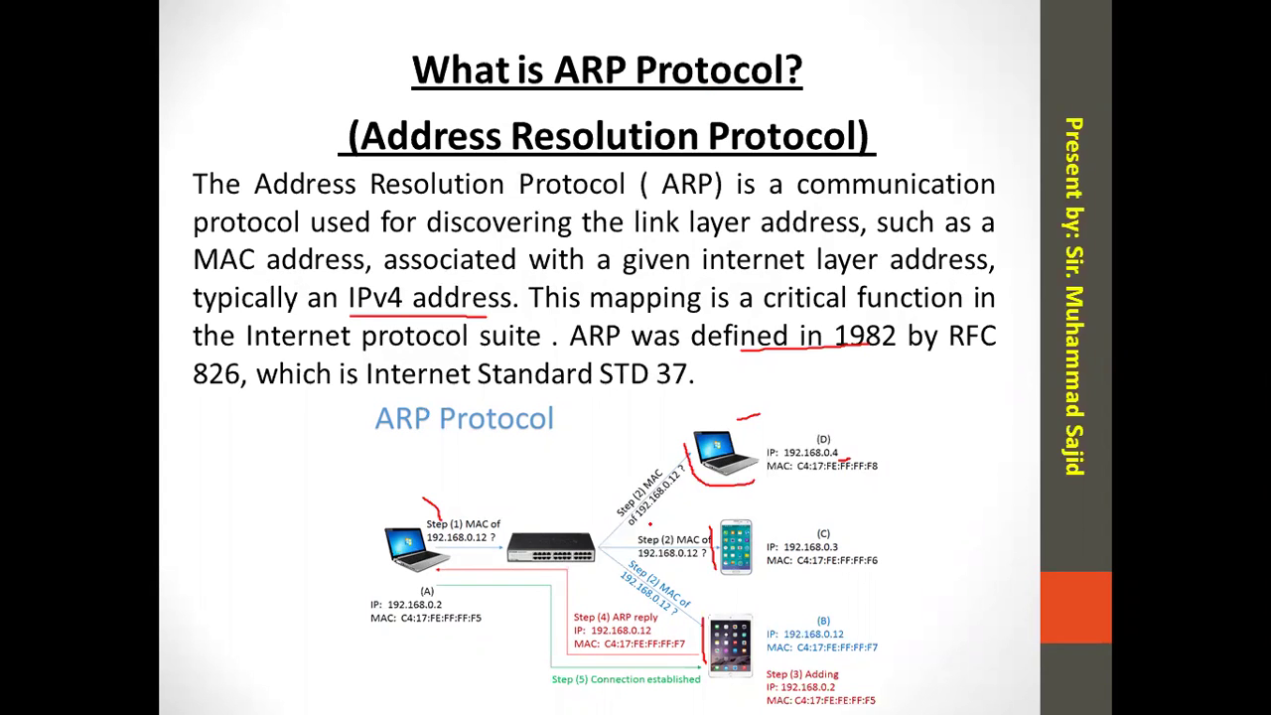
pyautogui.hotkey('alt', 'Tab')
pyautogui.hotkey('alt', 'Tab')
pyautogui.hotkey('alt', 'Tab')
pyautogui.hotkey('alt', 'Tab')
pyautogui.hotkey('alt', 'Tab')
pyautogui.hotkey('alt', 'Tab')
pyautogui.hotkey('alt', 'Tab')
pyautogui.hotkey('alt', 'Tab')
pyautogui.hotkey('alt', 'Tab')
pyautogui.hotkey('alt', 'Tab')
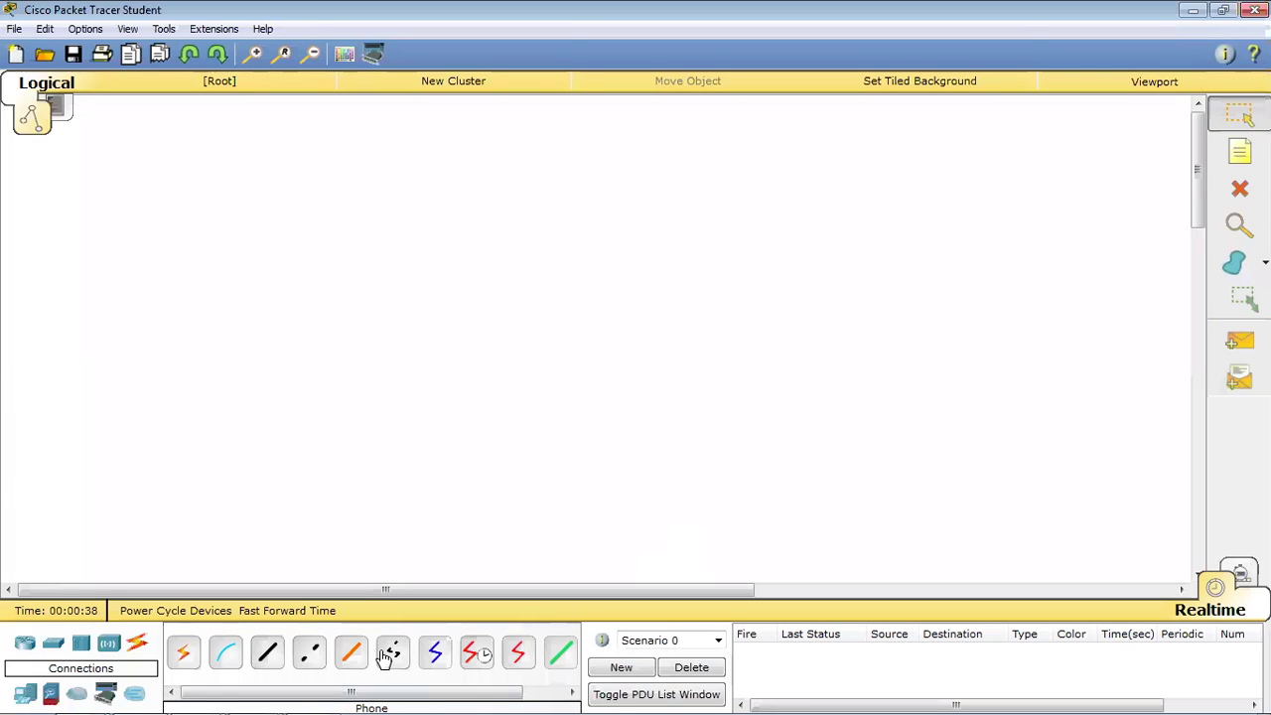
# Step: Place three generic PCs side by side across the lower part of the empty workspace
pyautogui.click(25, 692)
pyautogui.click(185, 653)
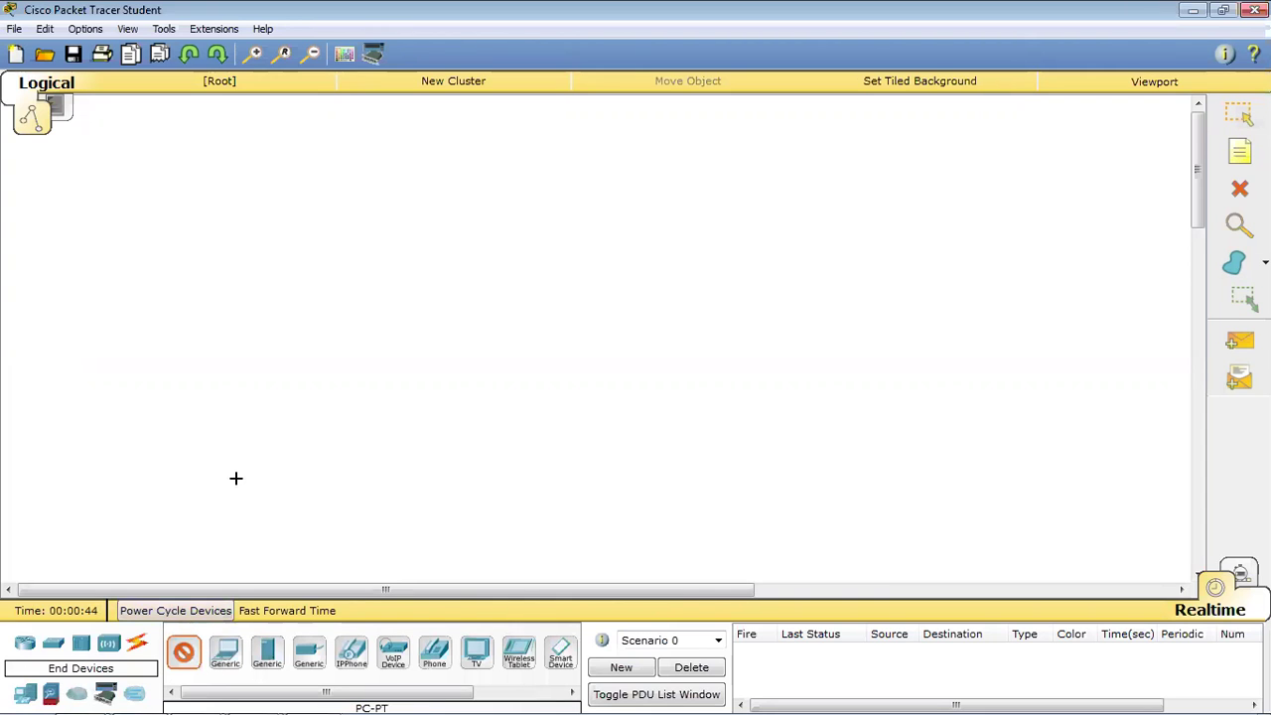
pyautogui.click(229, 414)
pyautogui.click(183, 660)
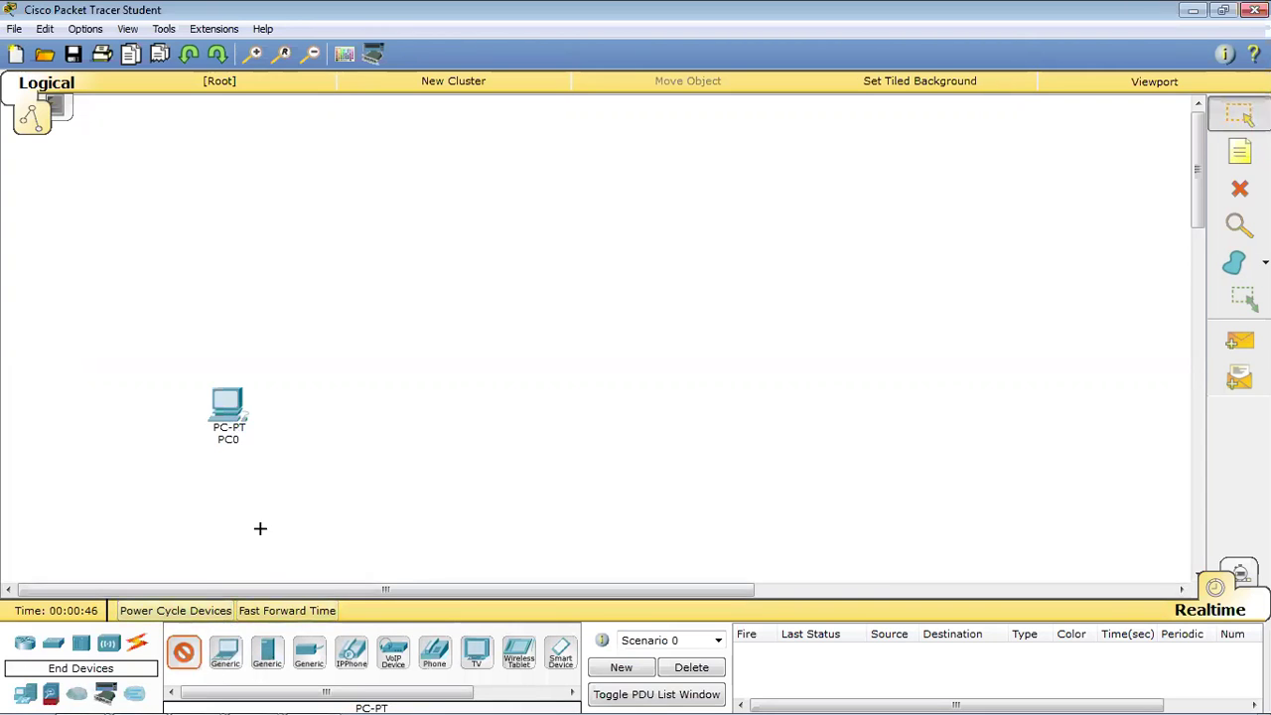
pyautogui.click(386, 450)
pyautogui.click(183, 655)
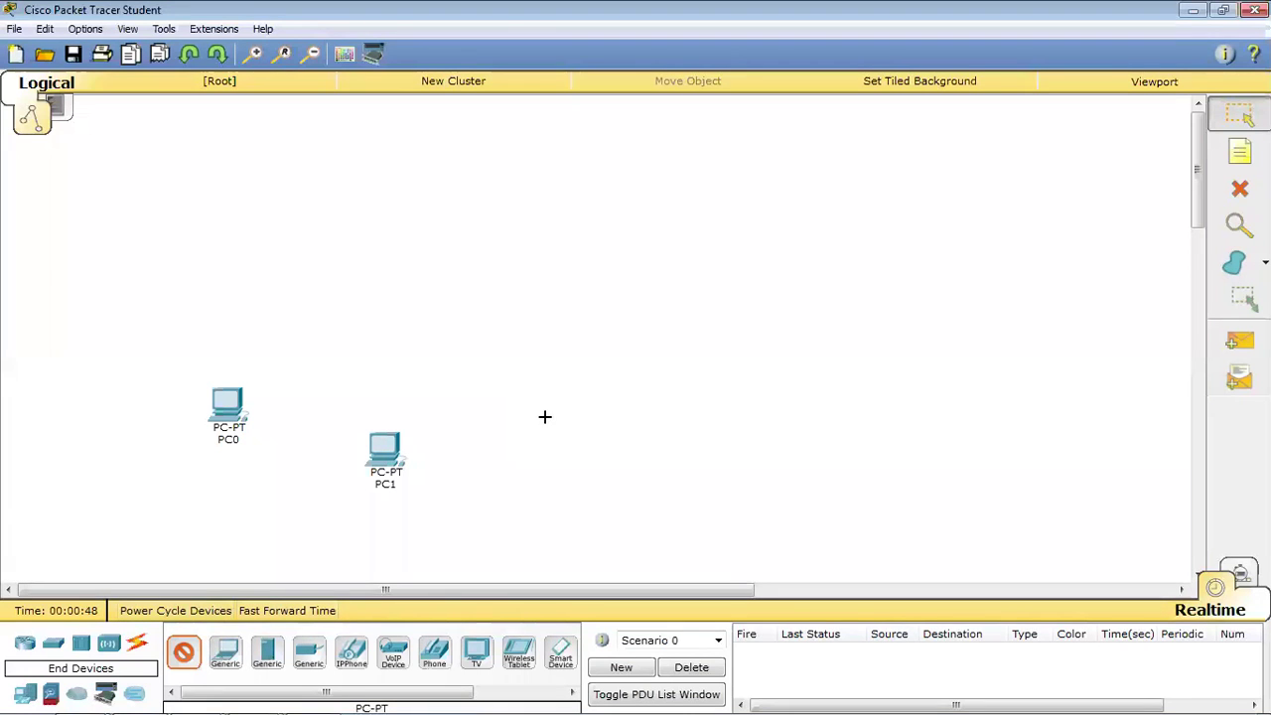
pyautogui.click(544, 417)
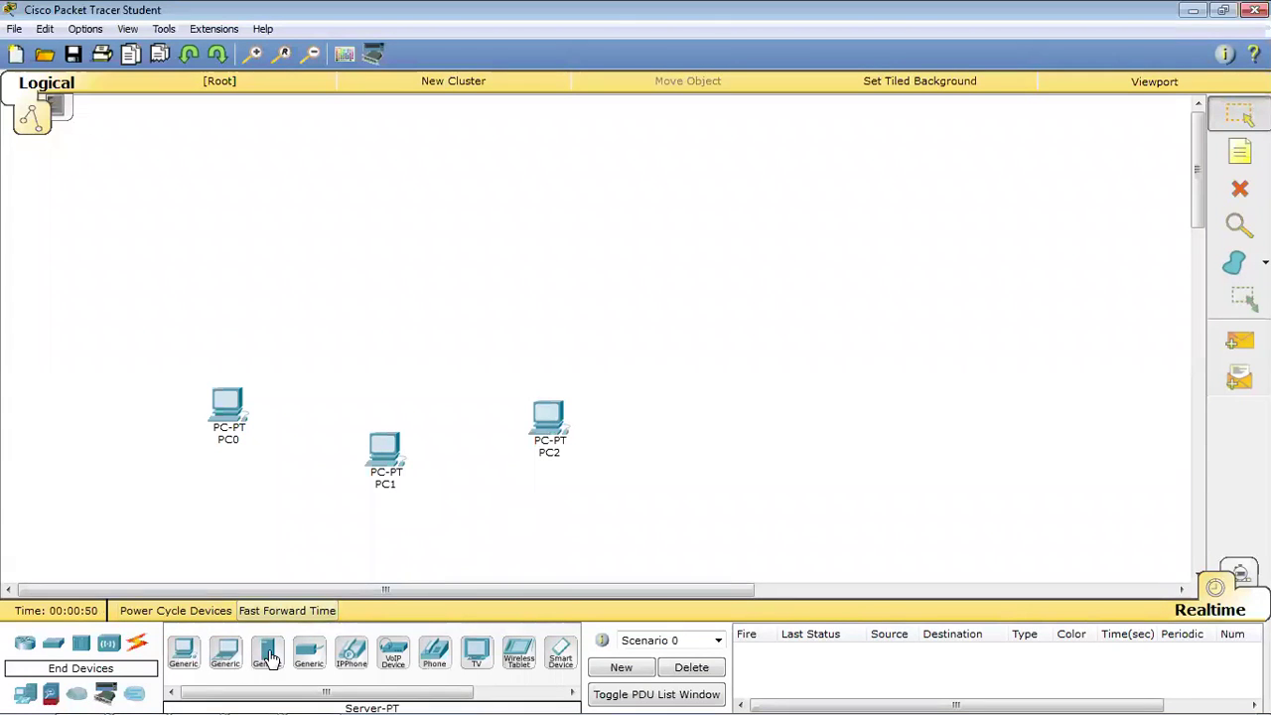
# Step: Add three generic laptops in a row to the right of PC2
pyautogui.click(228, 659)
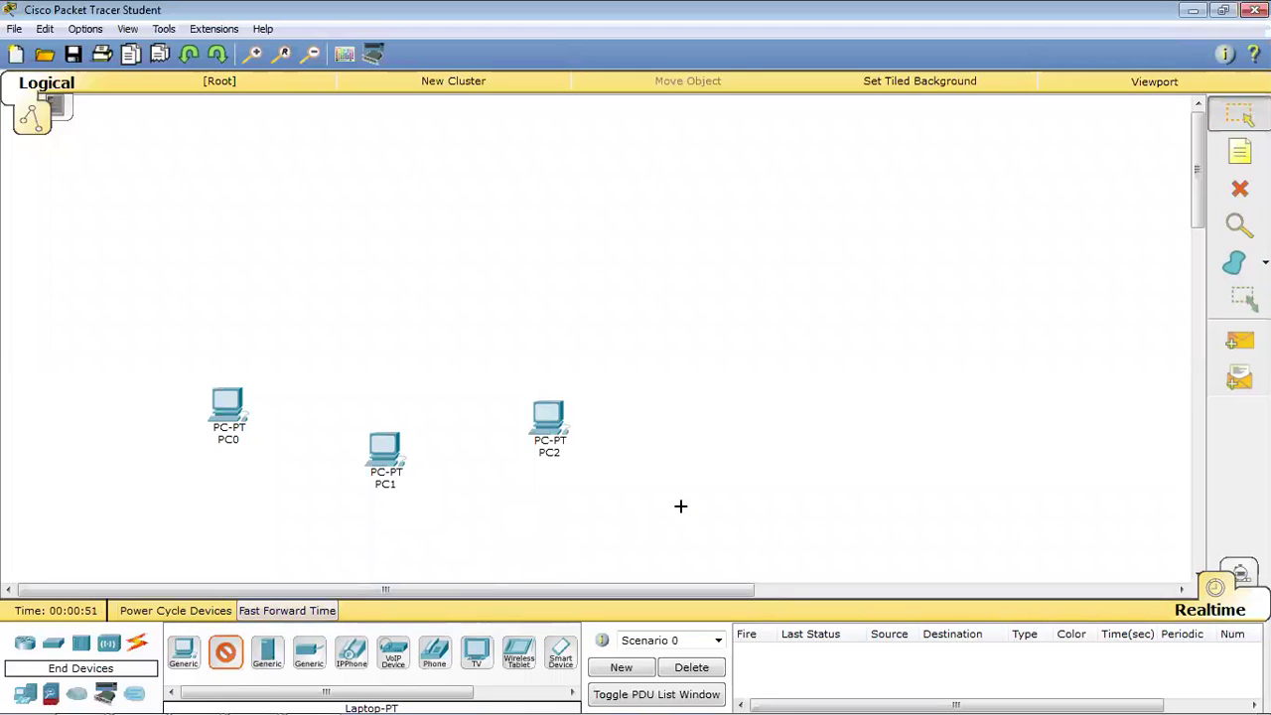
pyautogui.click(686, 430)
pyautogui.click(227, 658)
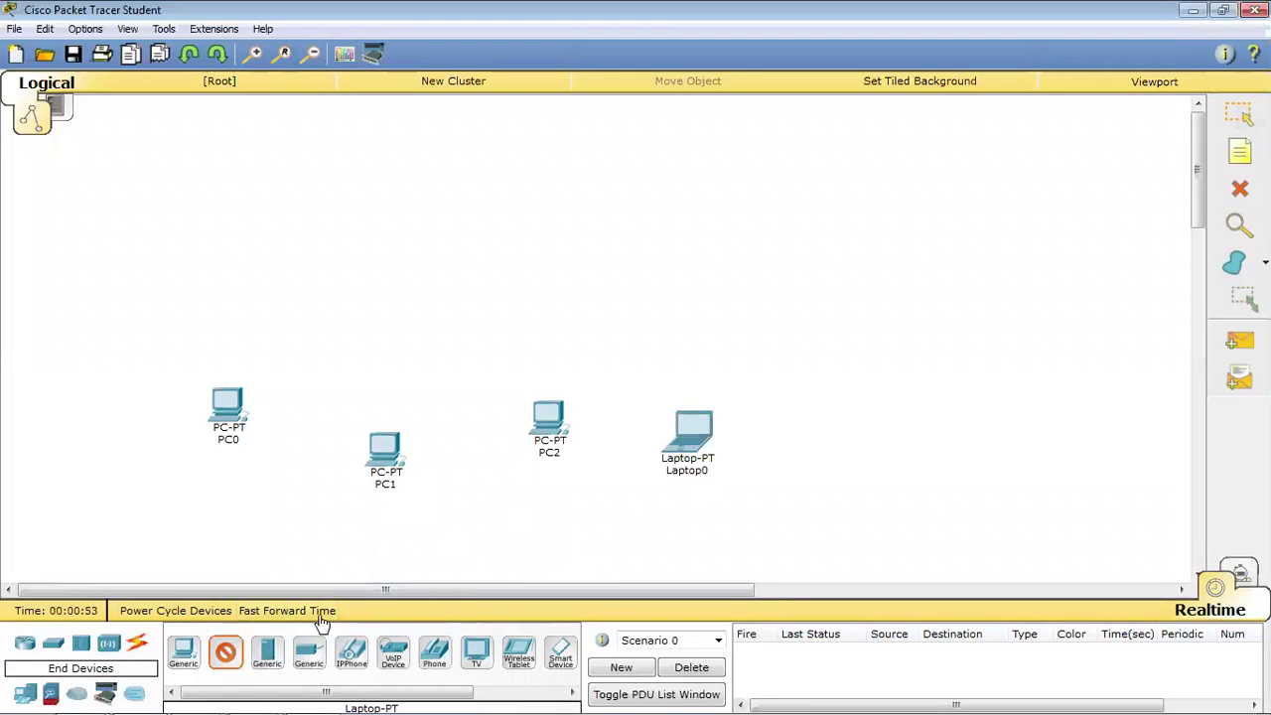
pyautogui.click(800, 415)
pyautogui.click(225, 653)
pyautogui.click(906, 360)
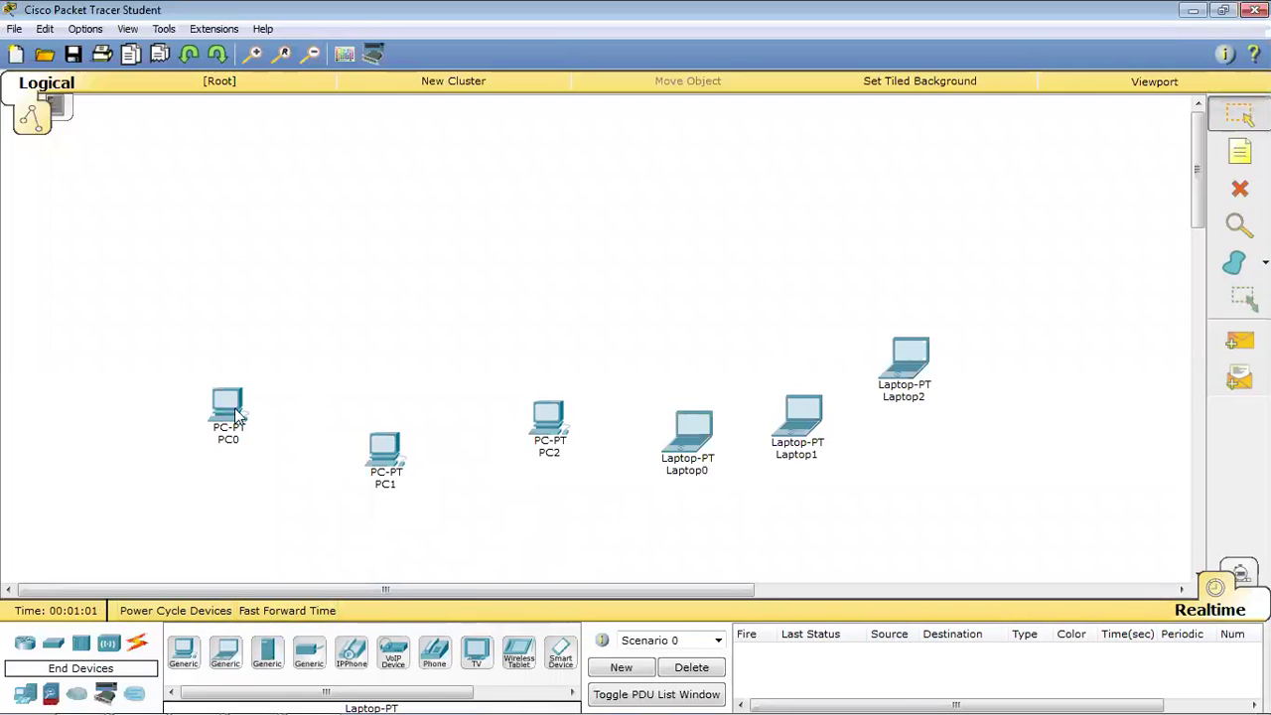
# Step: Place a 2960 switch centrally above the row of PCs and laptops
pyautogui.click(55, 645)
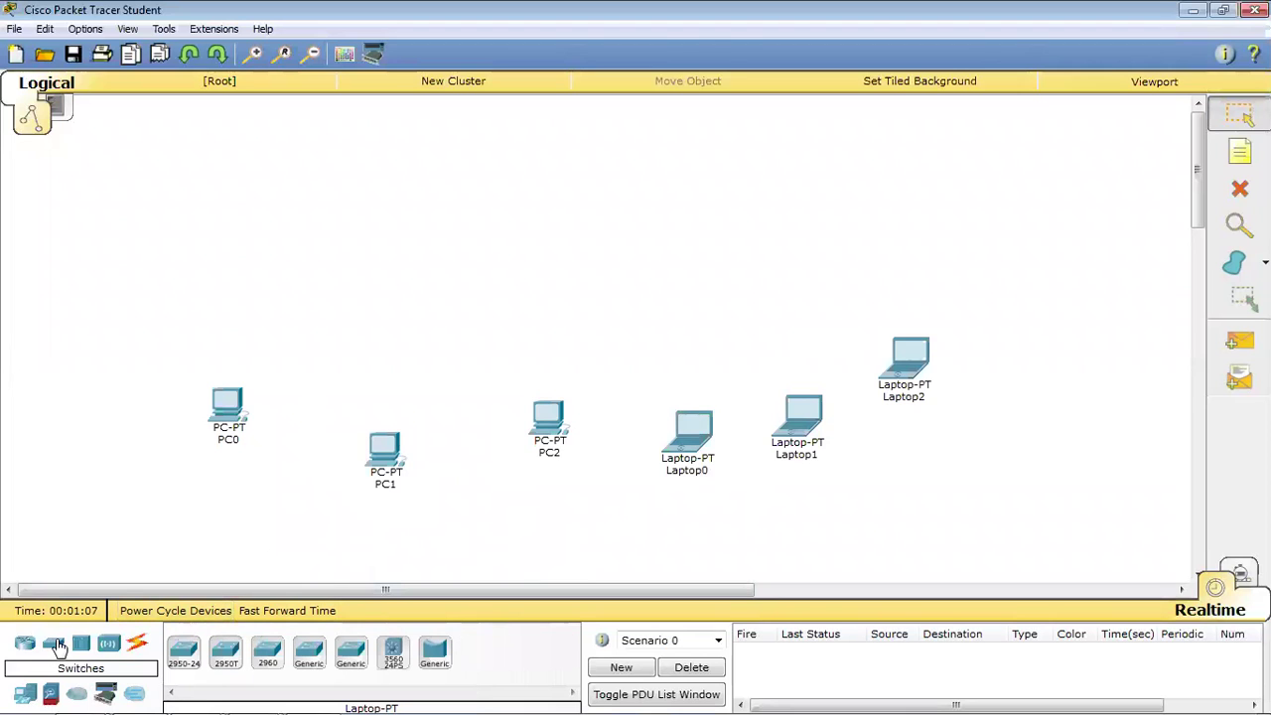
pyautogui.click(268, 653)
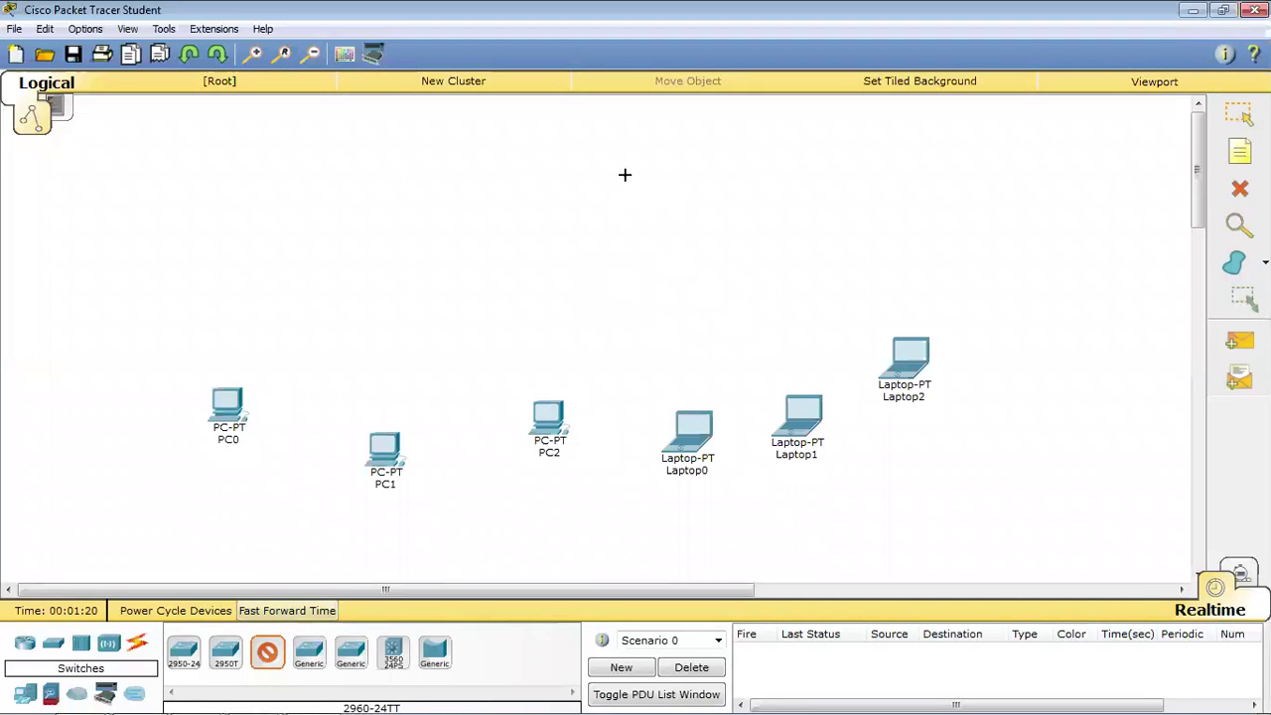
pyautogui.click(597, 139)
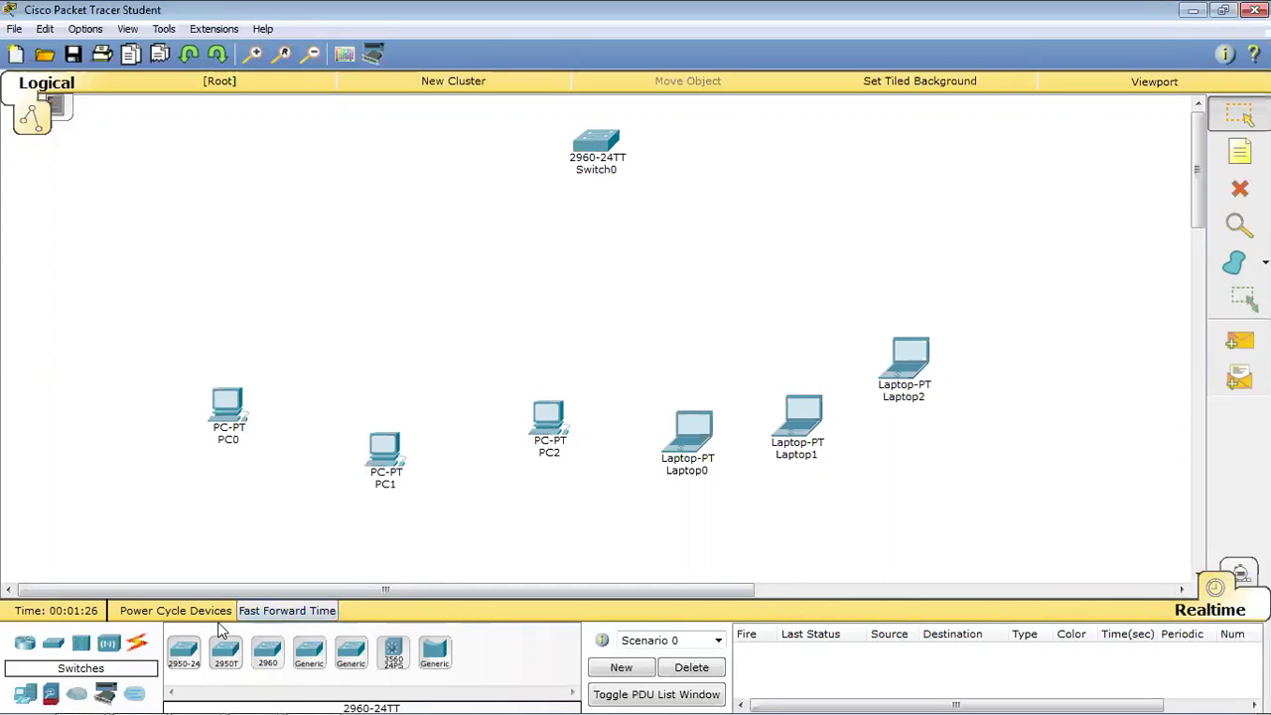
# Step: Connect PC0's FastEthernet0 port to Switch0's FastEthernet0/1 port with a Copper Straight-Through cable
pyautogui.click(136, 647)
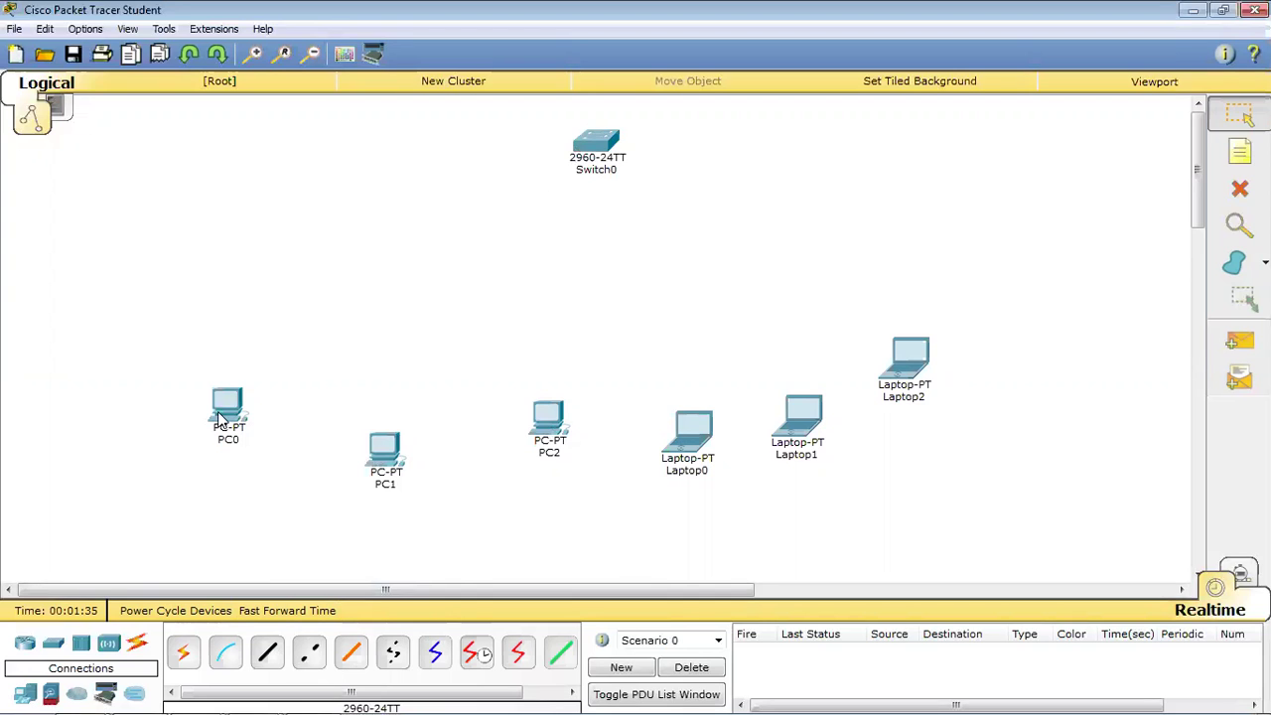
pyautogui.click(270, 653)
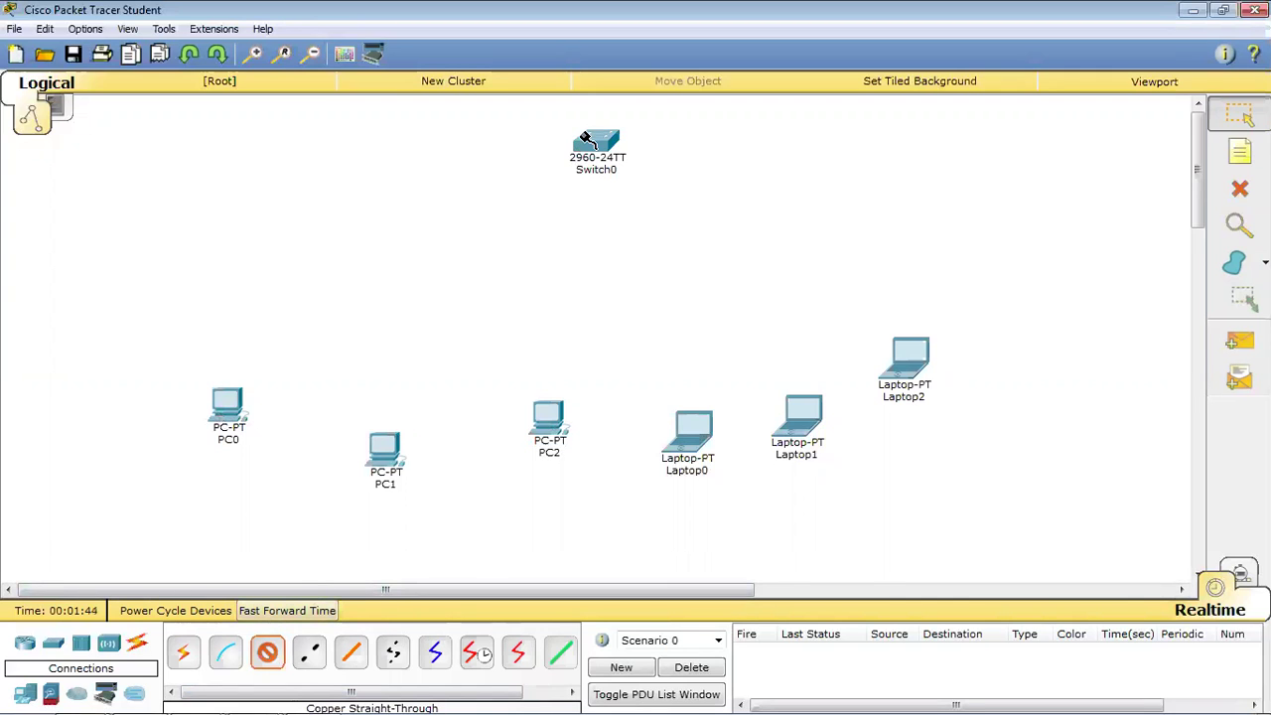
pyautogui.click(228, 405)
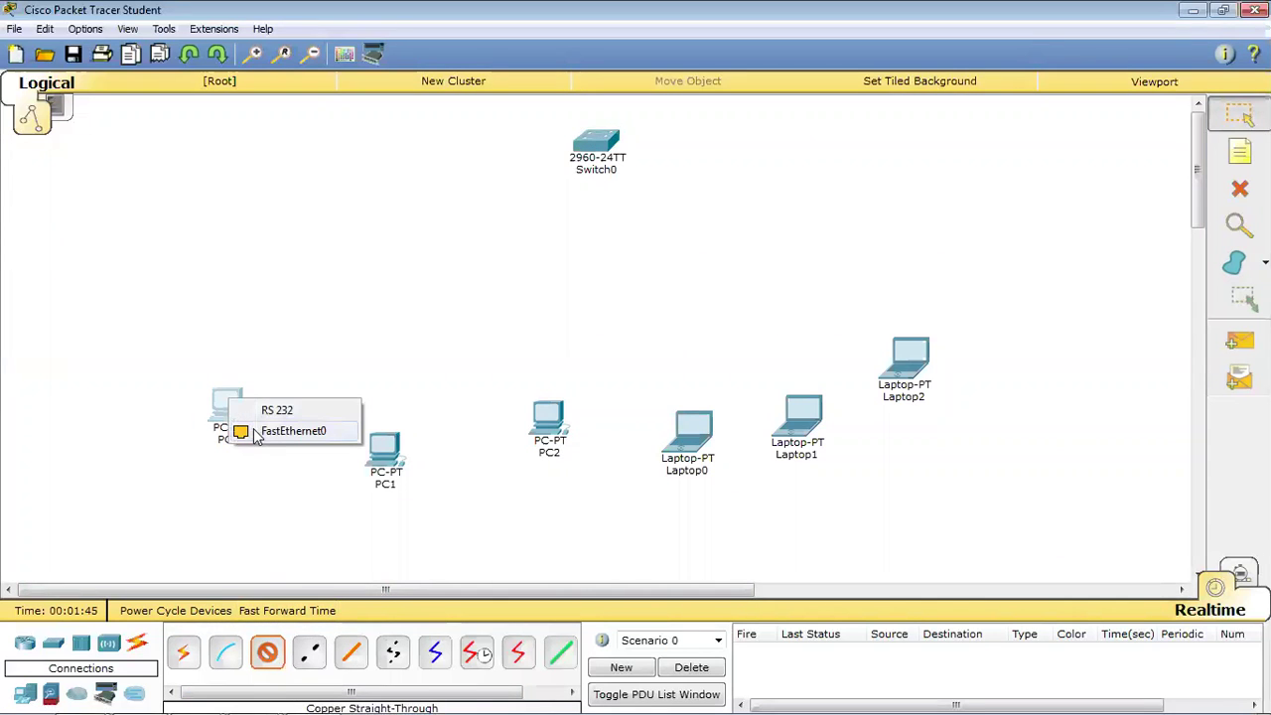
pyautogui.click(262, 440)
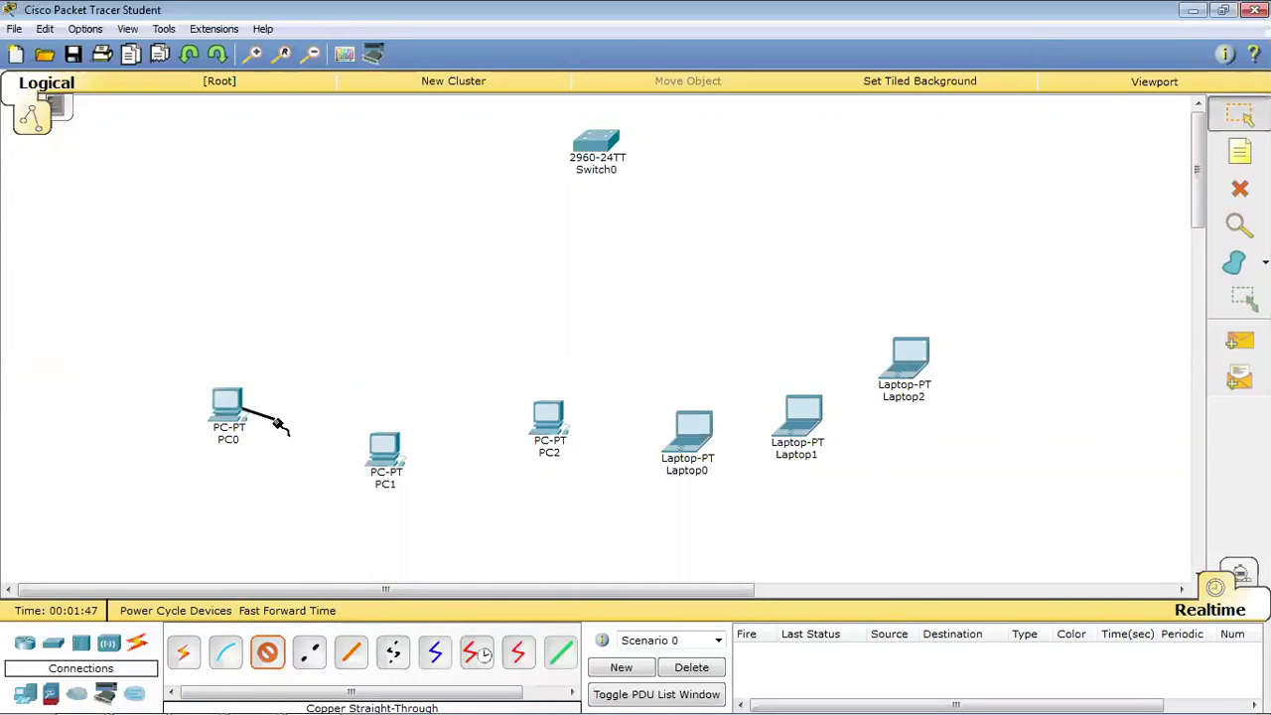
pyautogui.click(602, 142)
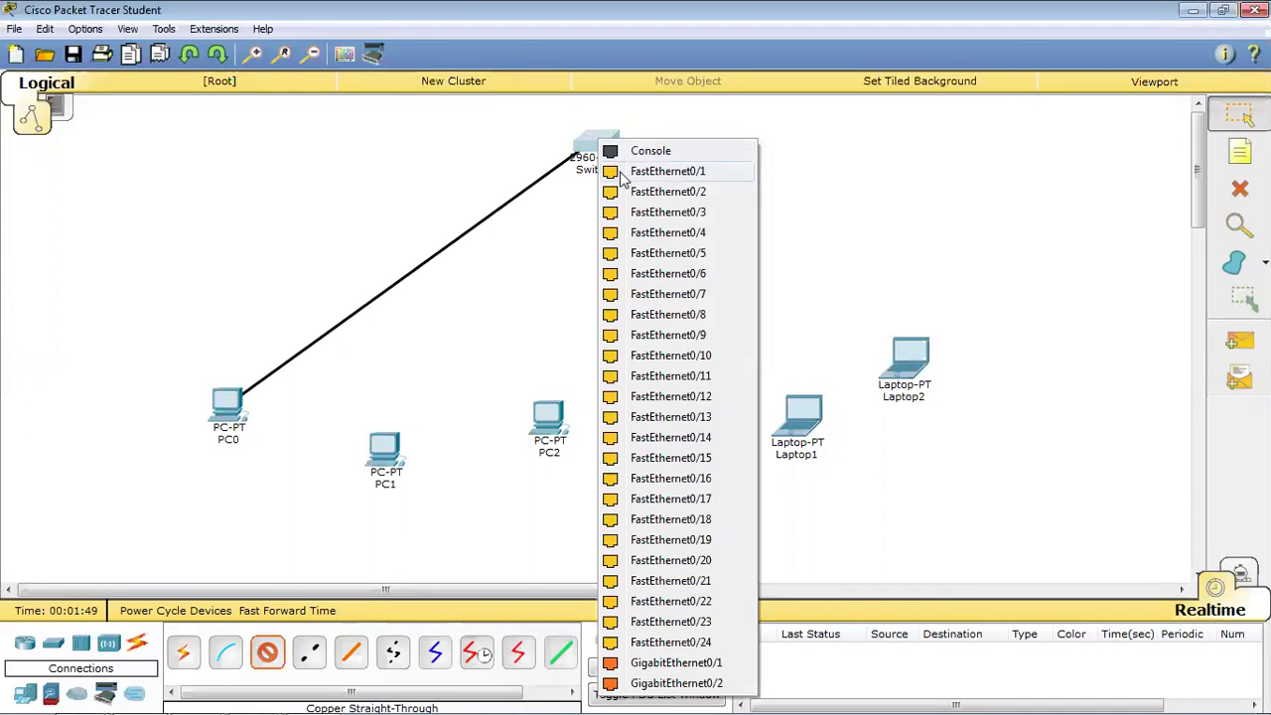
pyautogui.click(655, 172)
# Step: Connect PC1's FastEthernet0 port to Switch0's FastEthernet0/2 port with a Copper Straight-Through cable
pyautogui.click(269, 659)
pyautogui.click(392, 456)
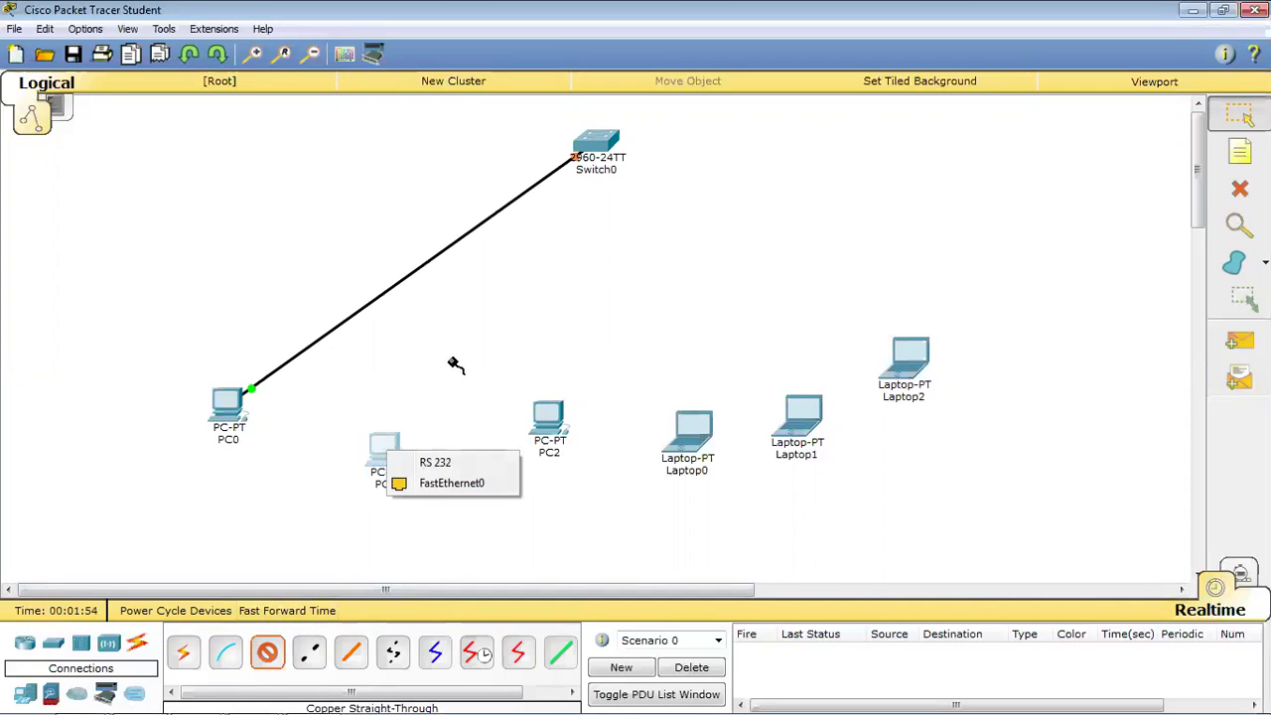
pyautogui.click(454, 483)
pyautogui.click(601, 148)
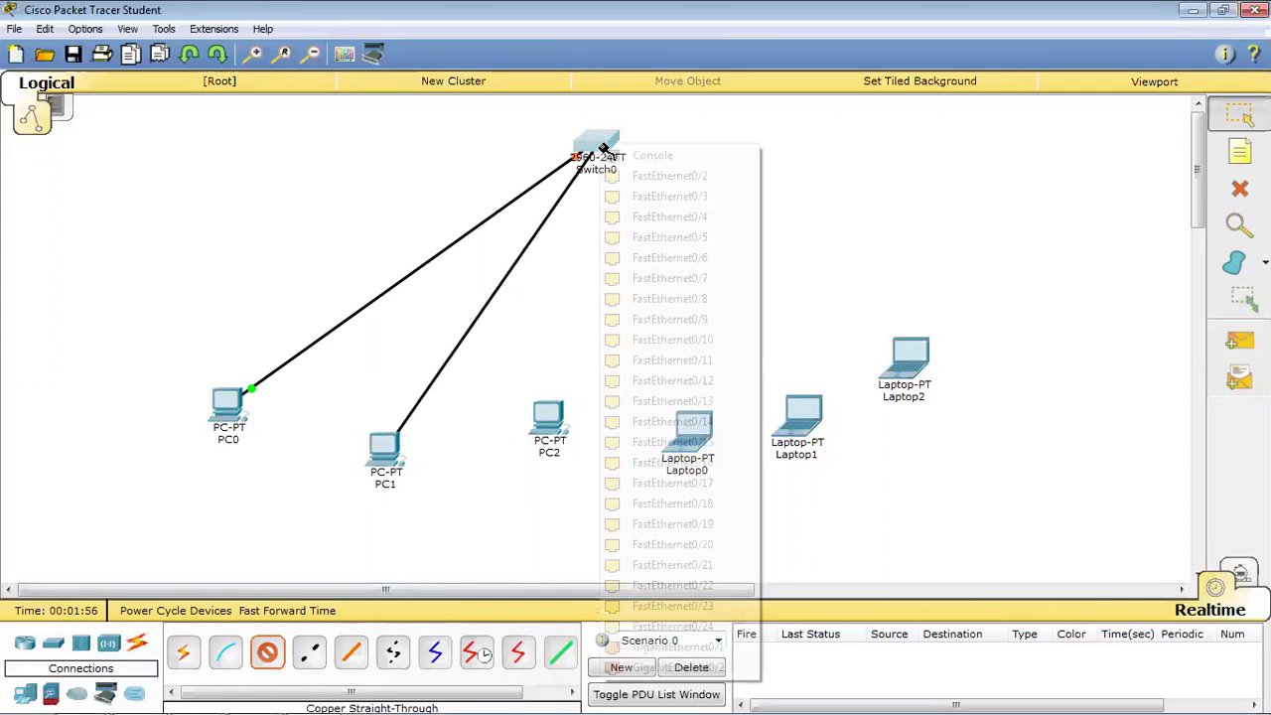
pyautogui.click(647, 176)
# Step: Connect PC2's FastEthernet0 port to Switch0's FastEthernet0/3 port with a Copper Straight-Through cable
pyautogui.click(267, 652)
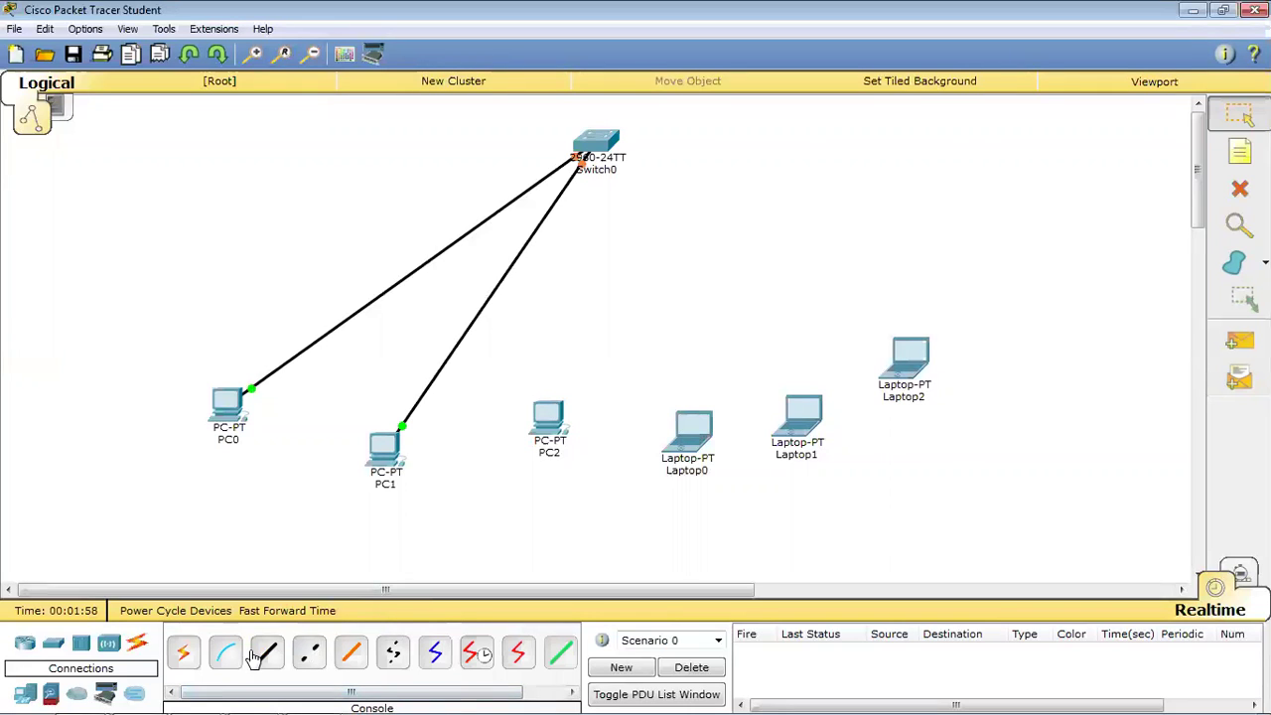
pyautogui.click(551, 422)
pyautogui.click(563, 452)
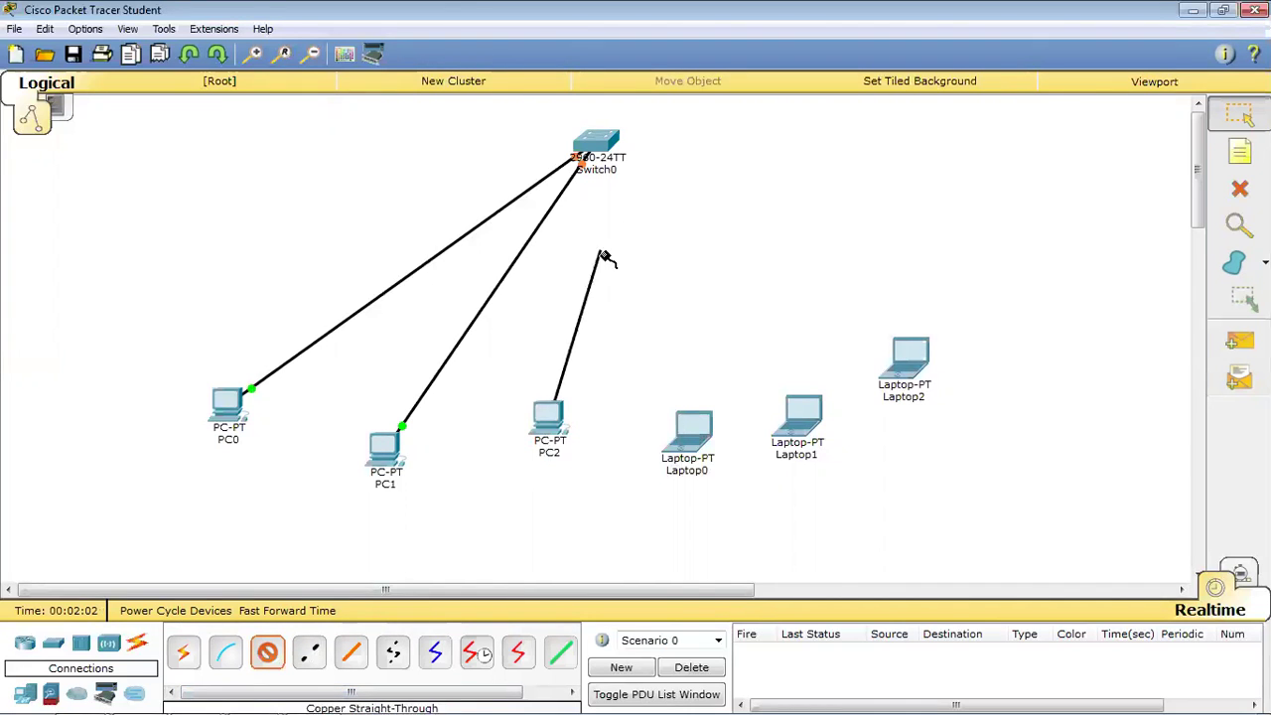
pyautogui.click(602, 148)
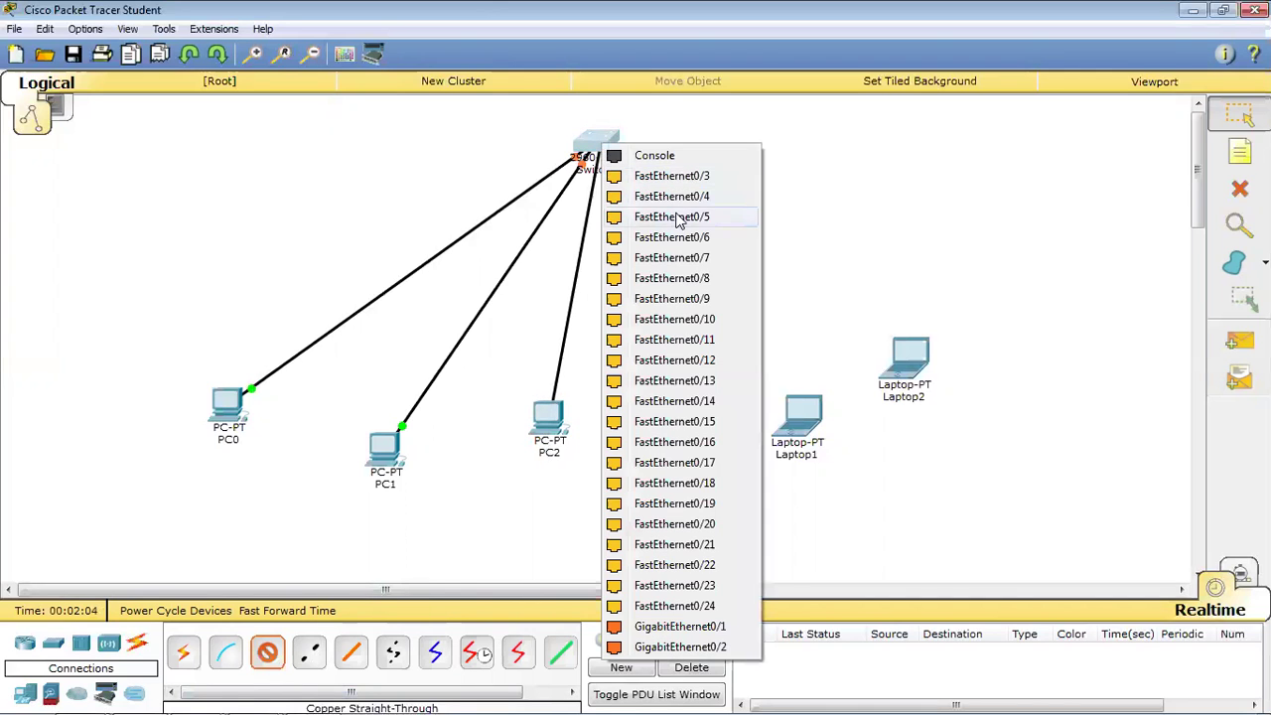
pyautogui.click(686, 178)
# Step: Connect Laptop0 to Switch0's FastEthernet0/4 port with a Copper Straight-Through cable
pyautogui.click(267, 651)
pyautogui.click(695, 434)
pyautogui.click(755, 460)
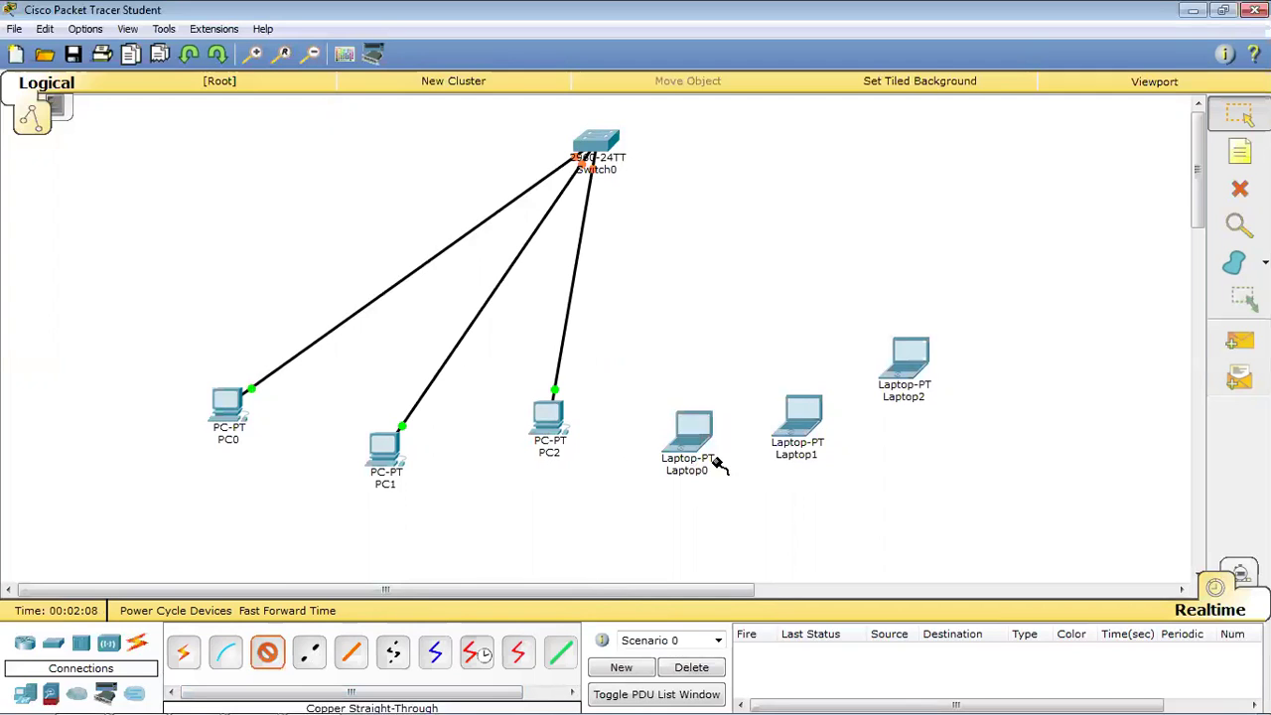
pyautogui.click(616, 142)
pyautogui.click(675, 172)
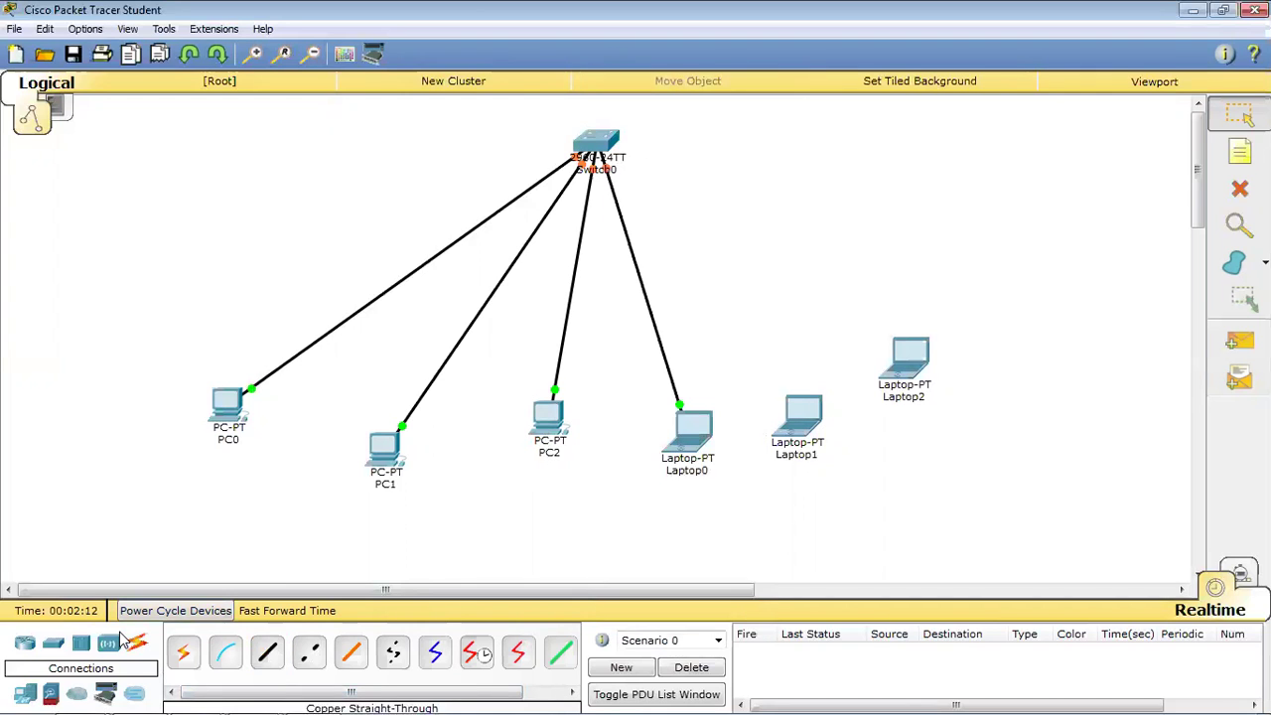
# Step: Connect Laptop1's FastEthernet0 port to Switch0's FastEthernet0/5 port with a Copper Straight-Through cable
pyautogui.click(803, 407)
pyautogui.click(851, 436)
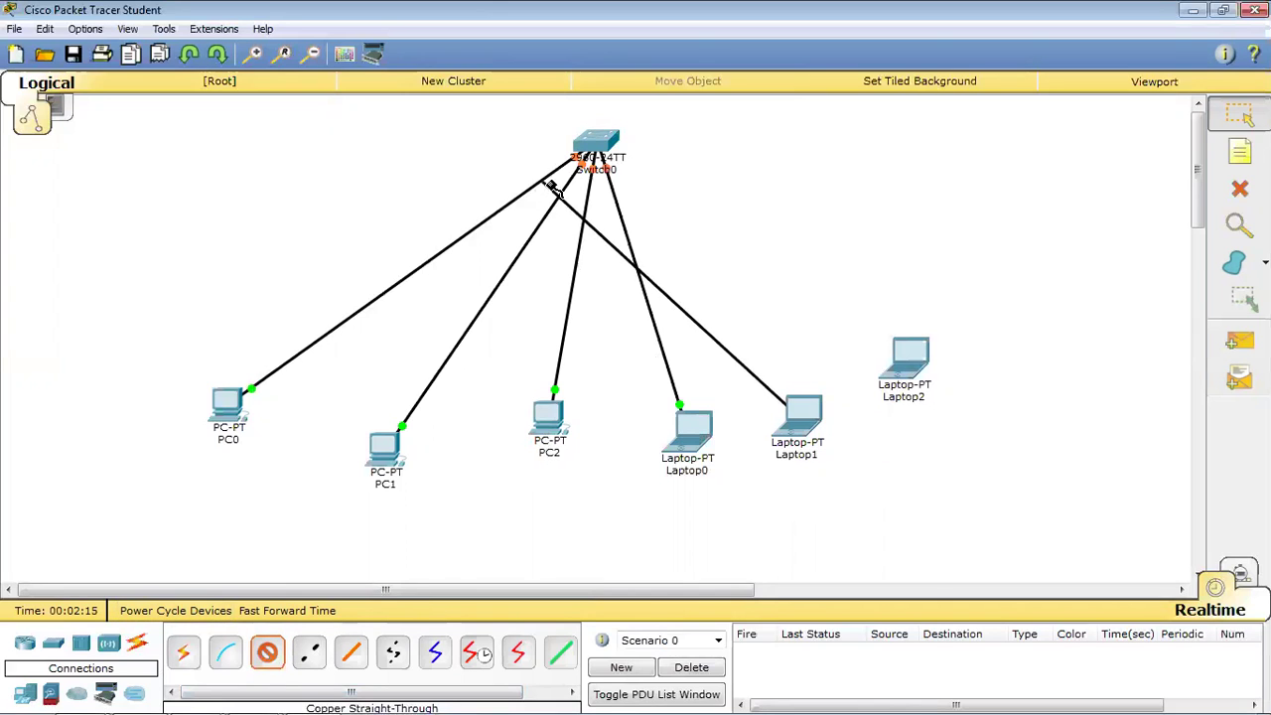
pyautogui.click(597, 139)
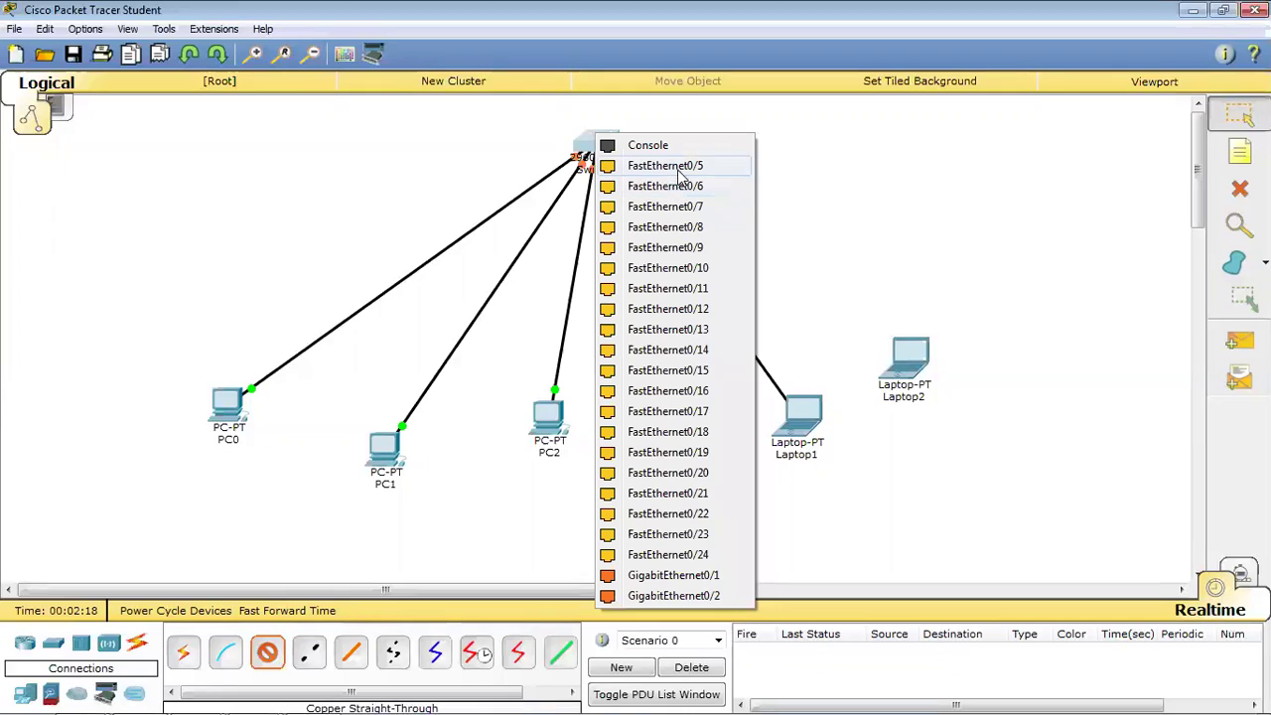
pyautogui.click(681, 171)
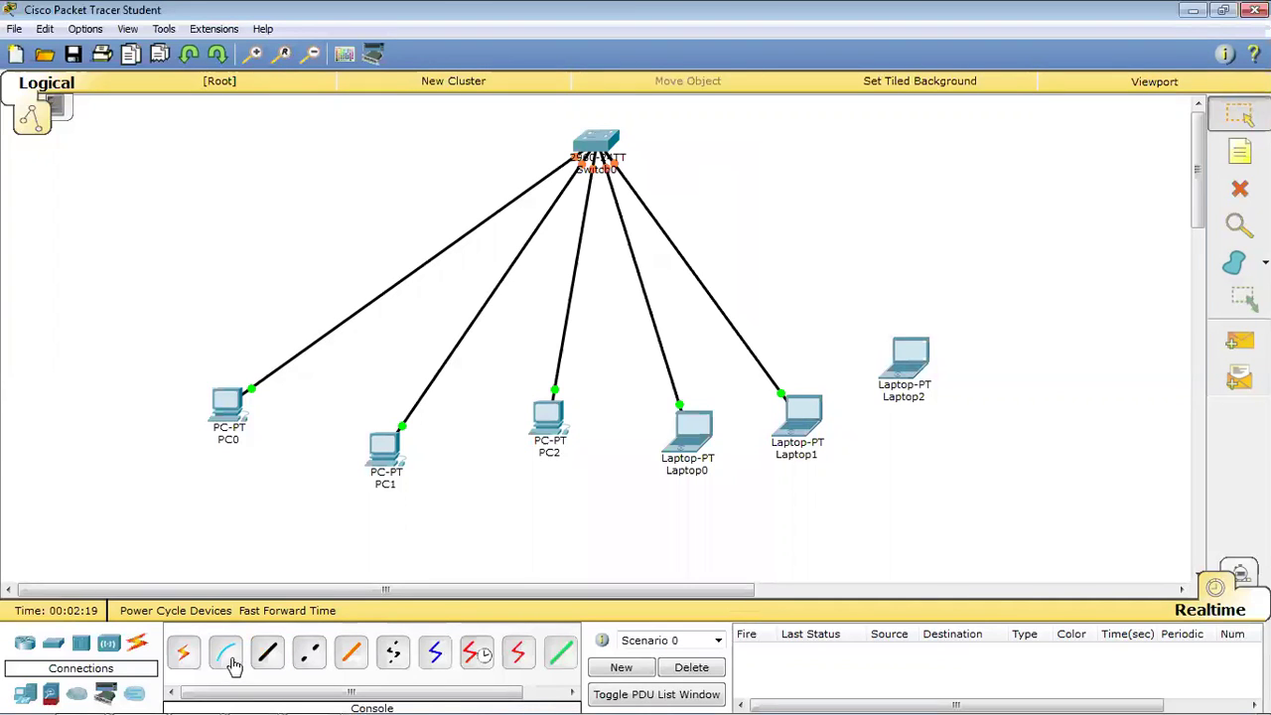
# Step: Connect Laptop2's FastEthernet0 port to Switch0's FastEthernet0/6 port with a Copper Straight-Through cable
pyautogui.click(268, 655)
pyautogui.click(914, 358)
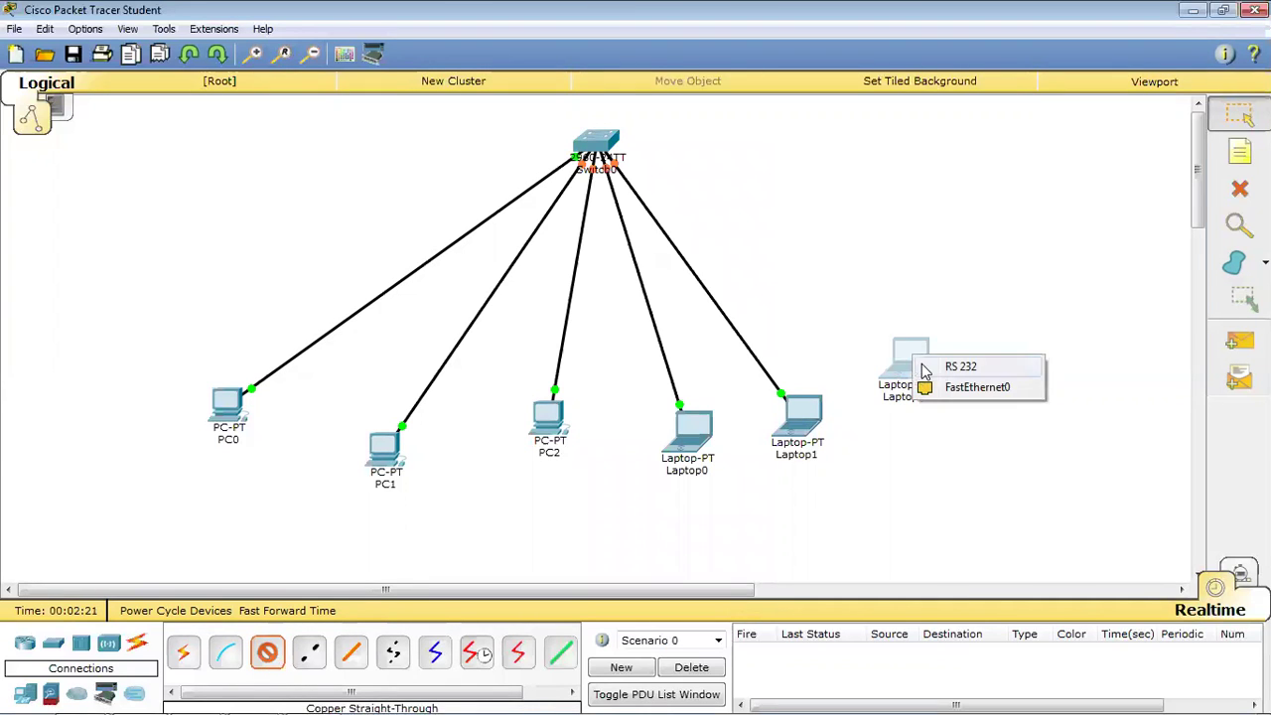
pyautogui.click(951, 387)
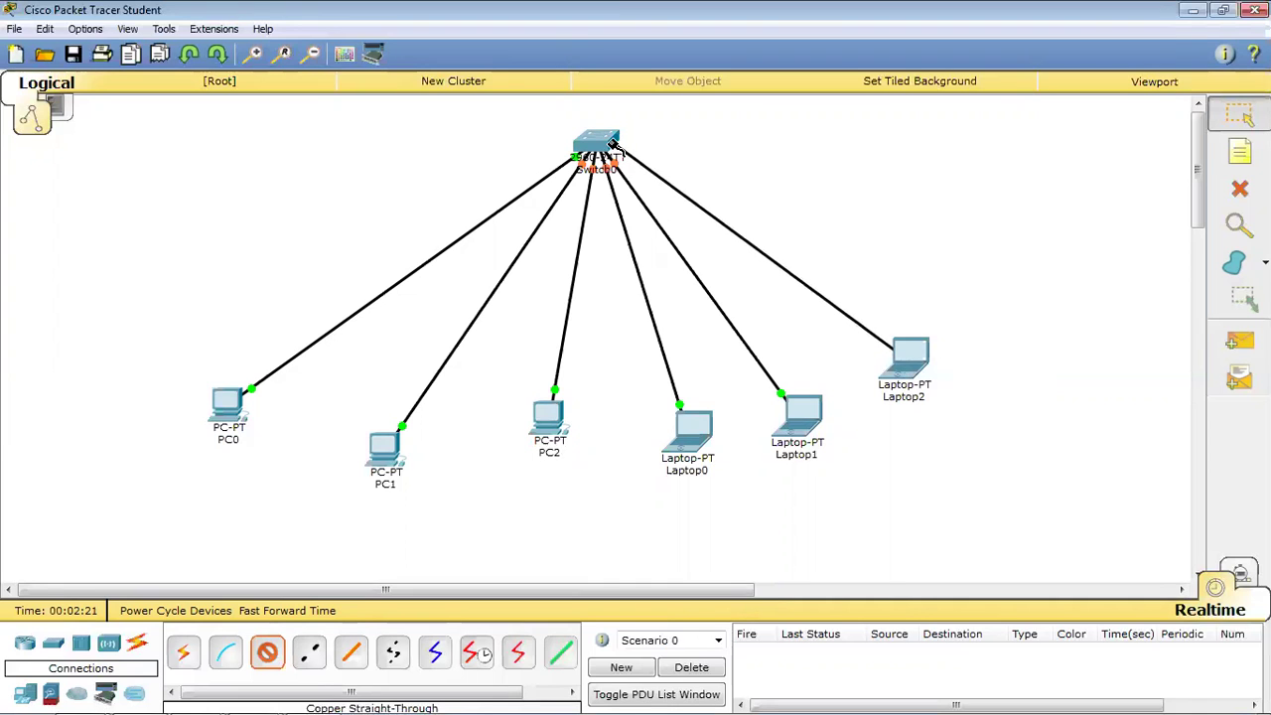
pyautogui.click(606, 142)
pyautogui.click(660, 171)
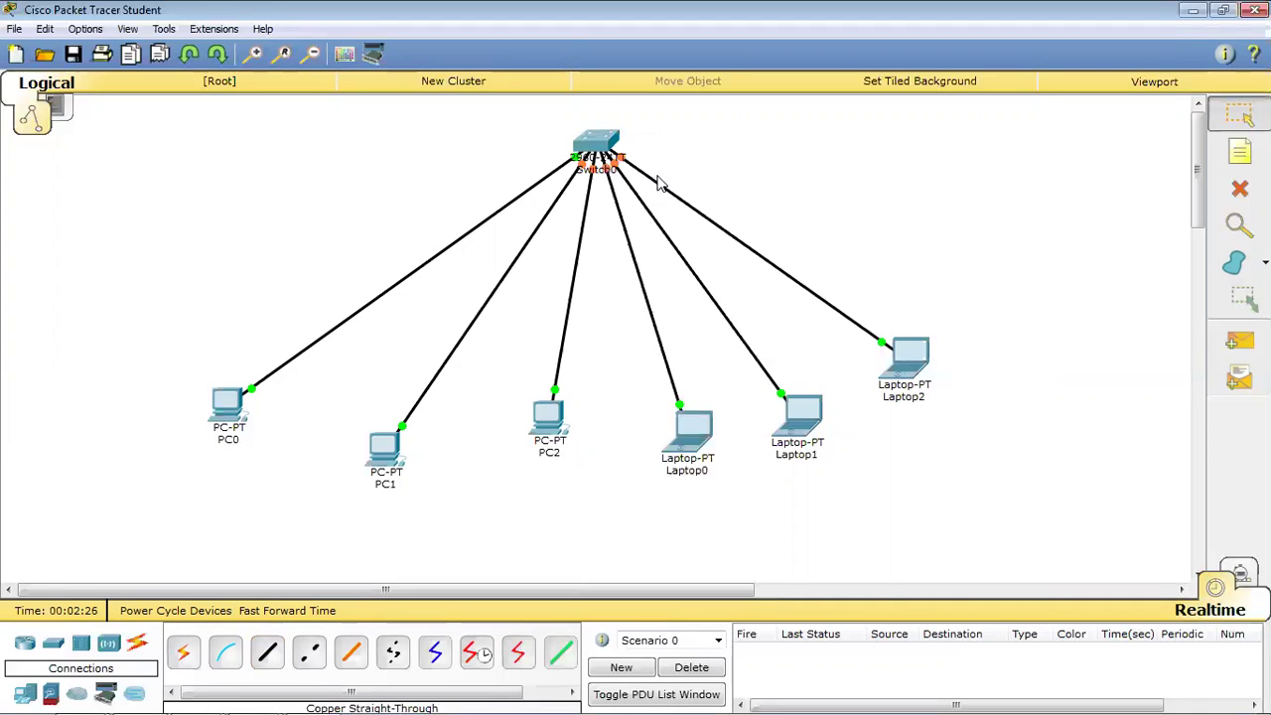
# Step: Rearrange the three PCs and three laptops into a wide, evenly spread arc below Switch0
pyautogui.moveTo(228, 399); pyautogui.dragTo(137, 290)
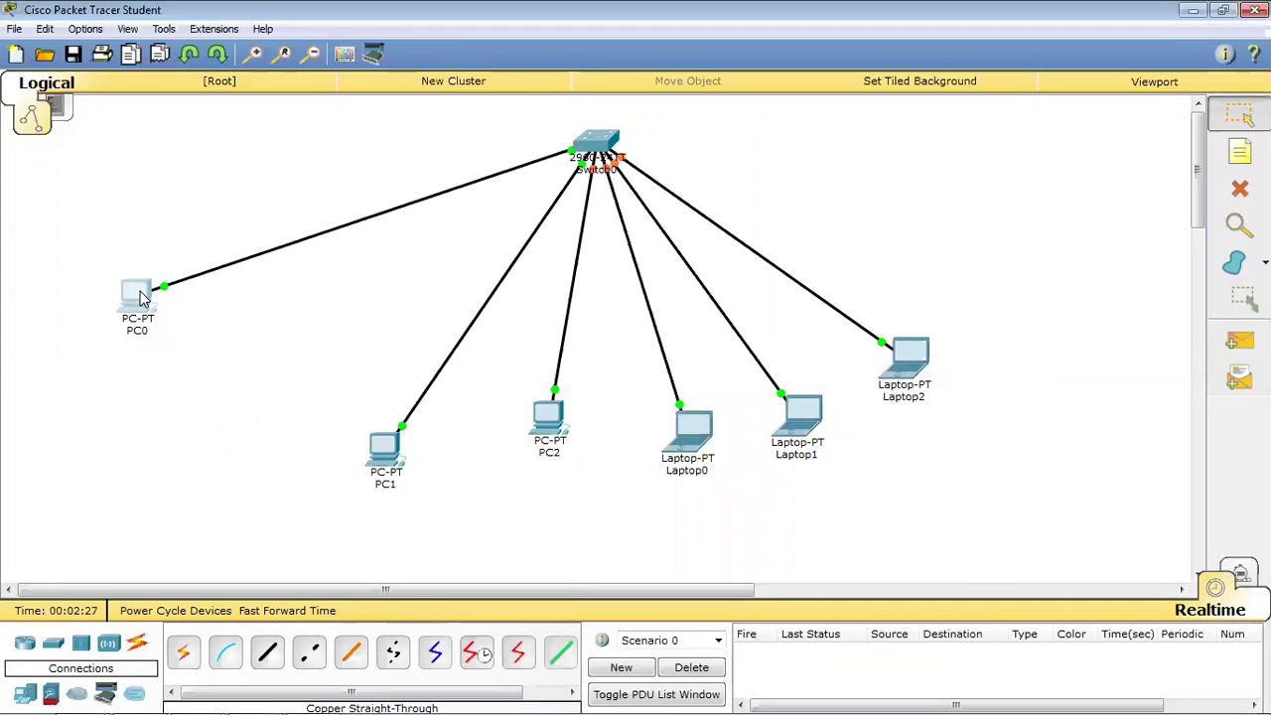
pyautogui.moveTo(384, 447); pyautogui.dragTo(187, 452)
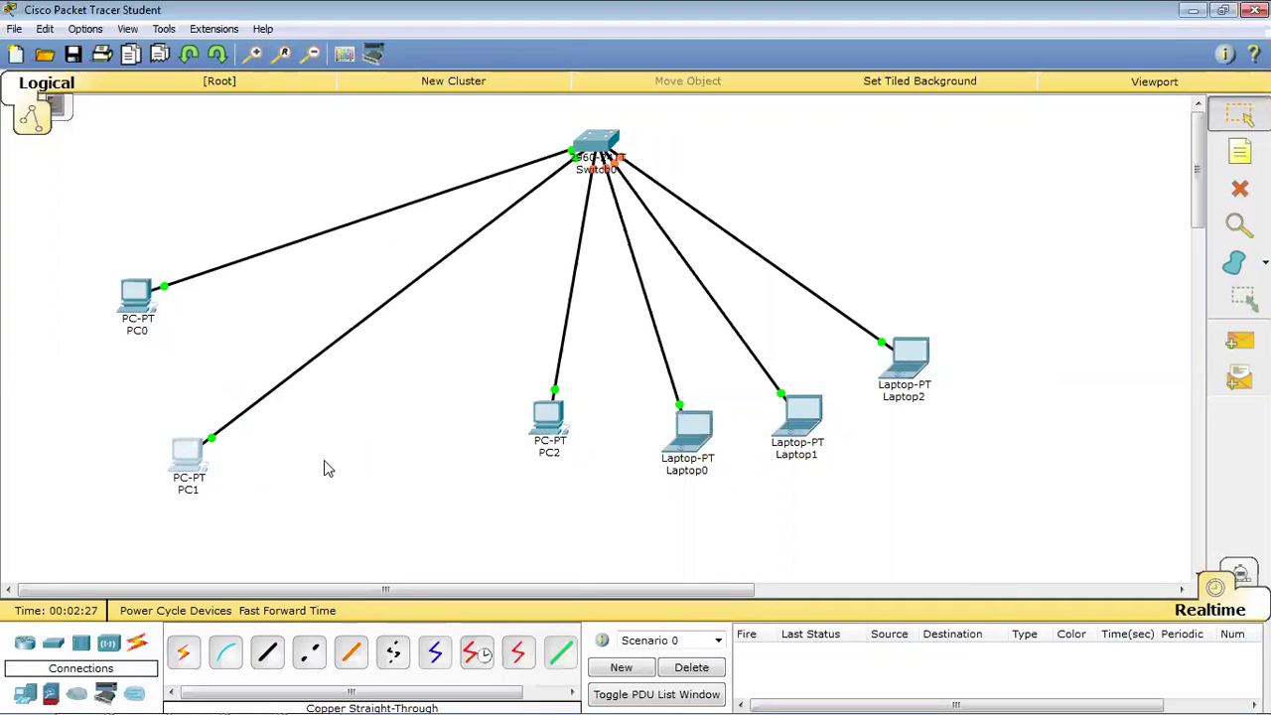
pyautogui.moveTo(561, 425); pyautogui.dragTo(399, 524)
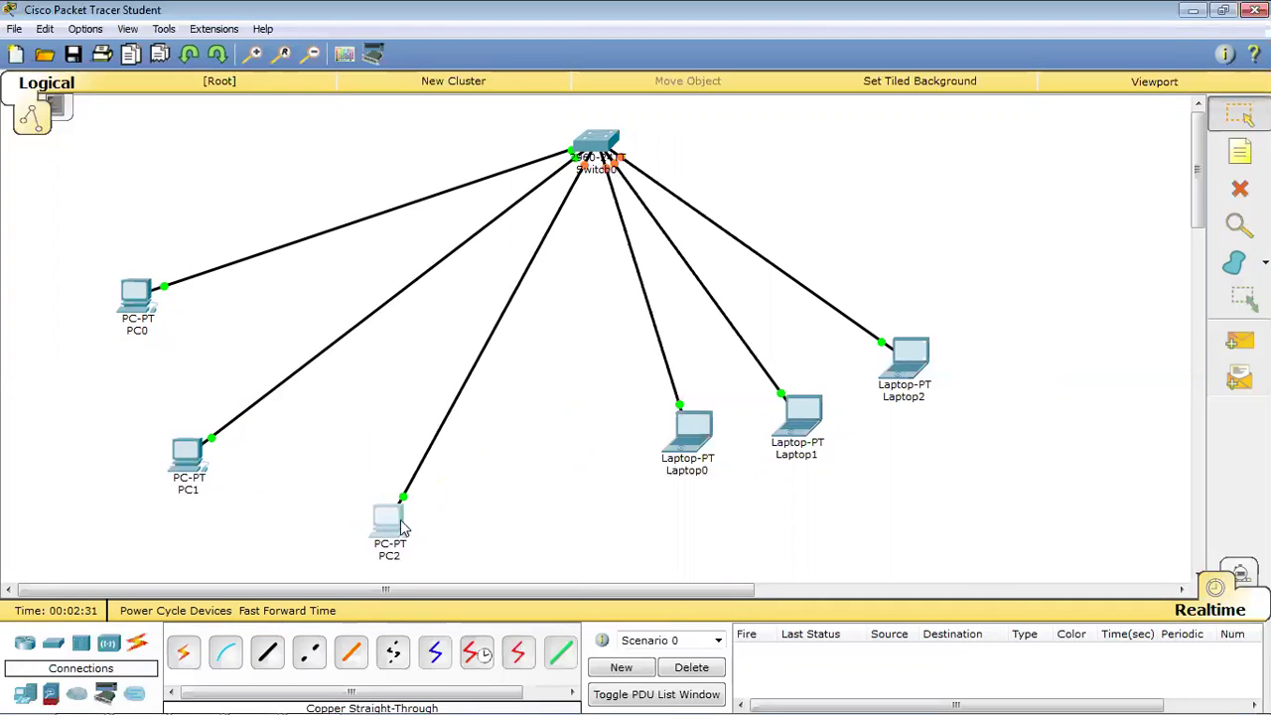
pyautogui.moveTo(700, 447); pyautogui.dragTo(630, 532)
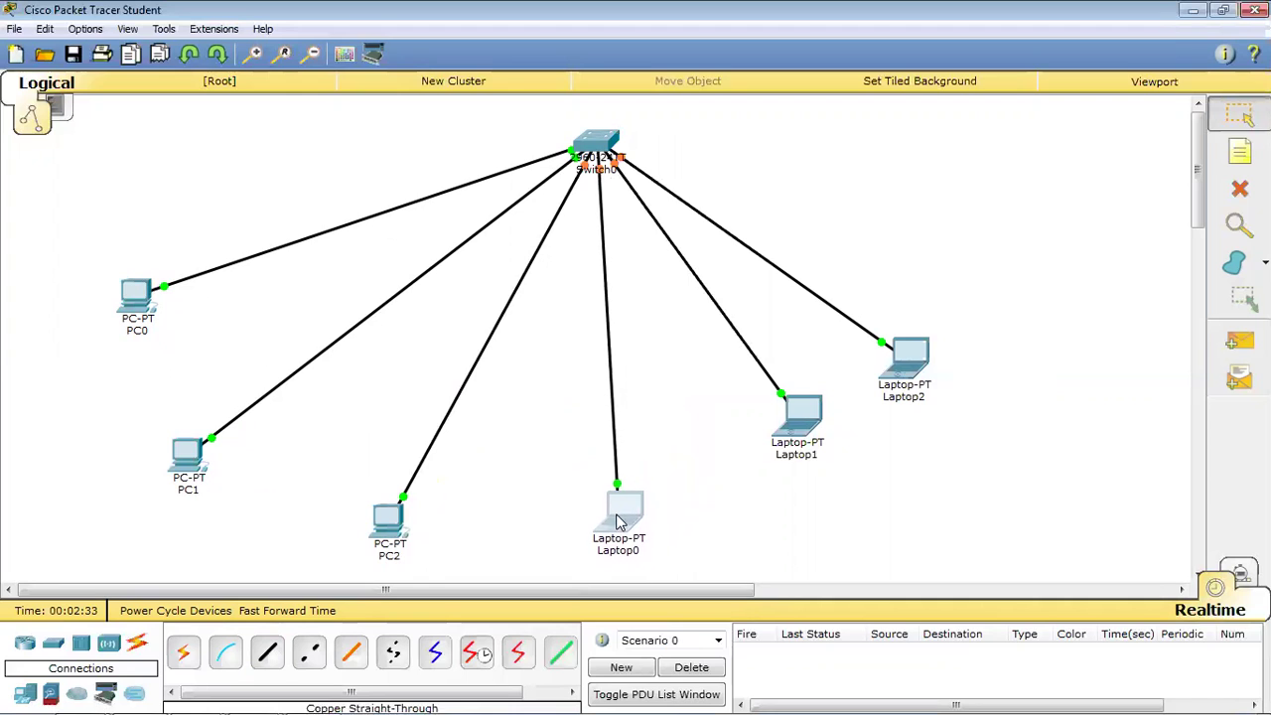
pyautogui.moveTo(802, 433); pyautogui.dragTo(860, 470)
pyautogui.moveTo(917, 359); pyautogui.dragTo(987, 281)
pyautogui.moveTo(877, 457); pyautogui.dragTo(885, 422)
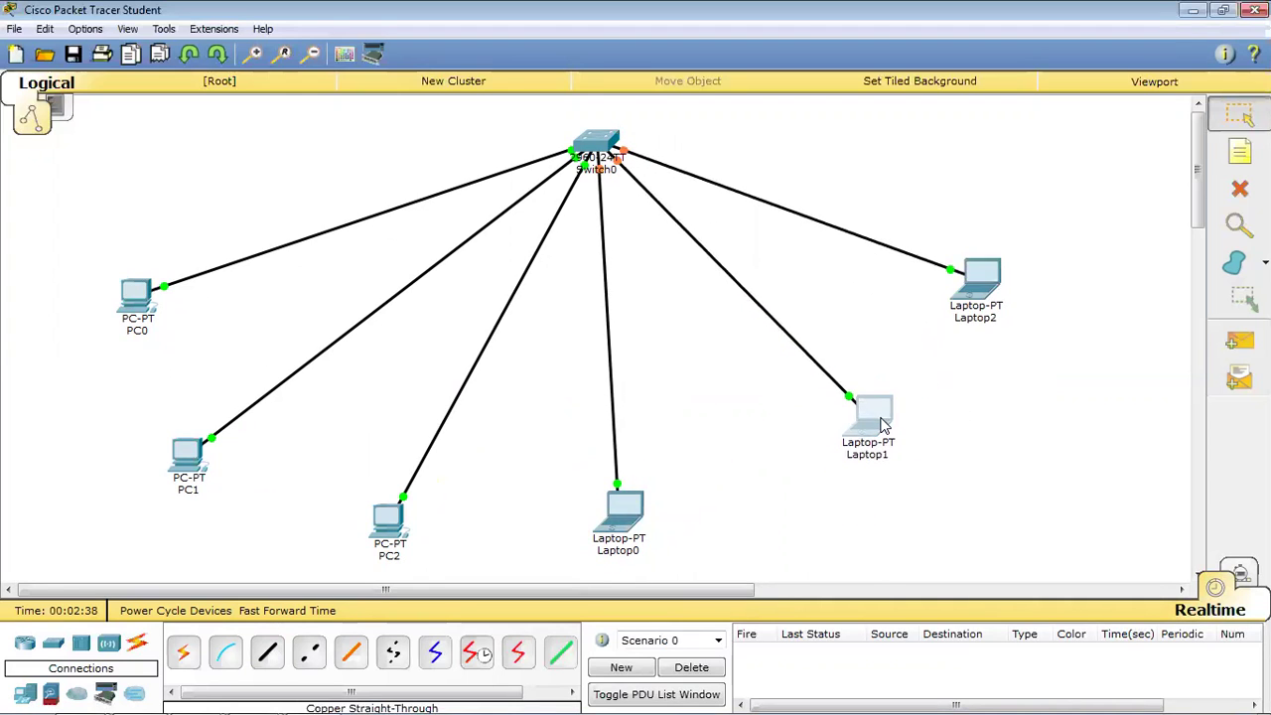
pyautogui.moveTo(603, 517); pyautogui.dragTo(624, 496)
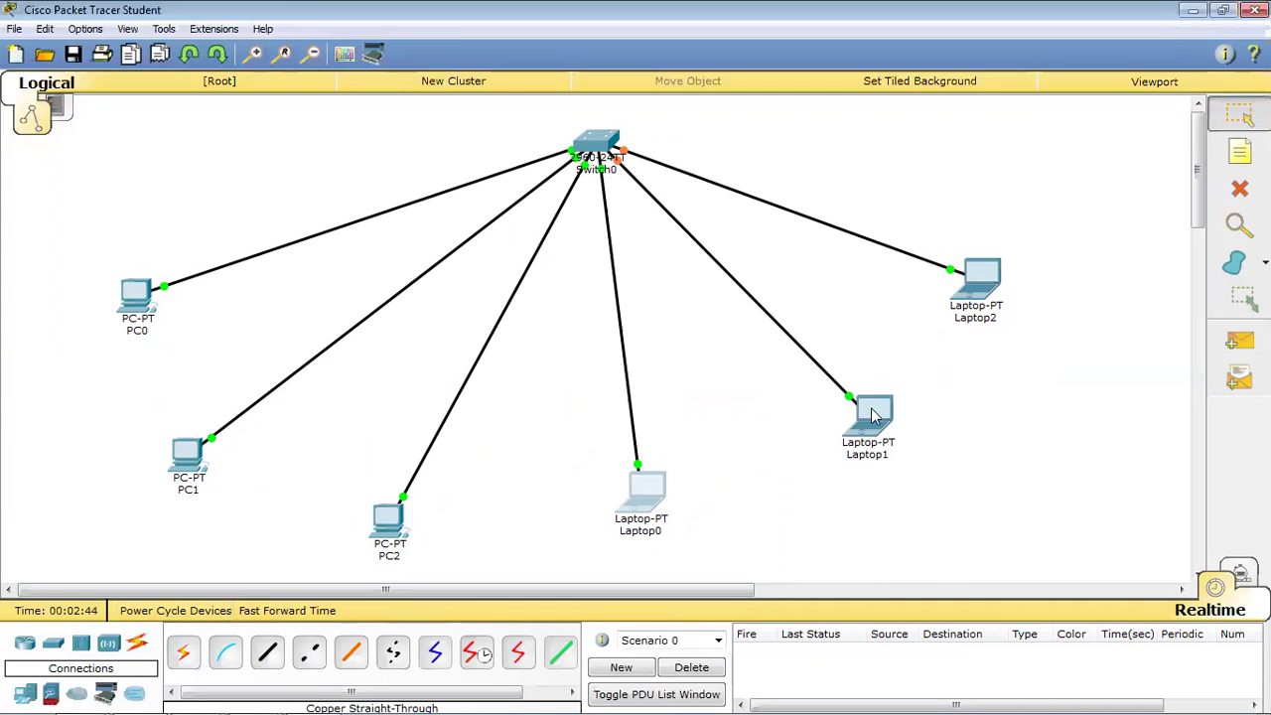
# Step: Assign PC0 the static IP address 192.168.0.1 with subnet mask 255.255.255.0 and close its window
pyautogui.click(139, 298)
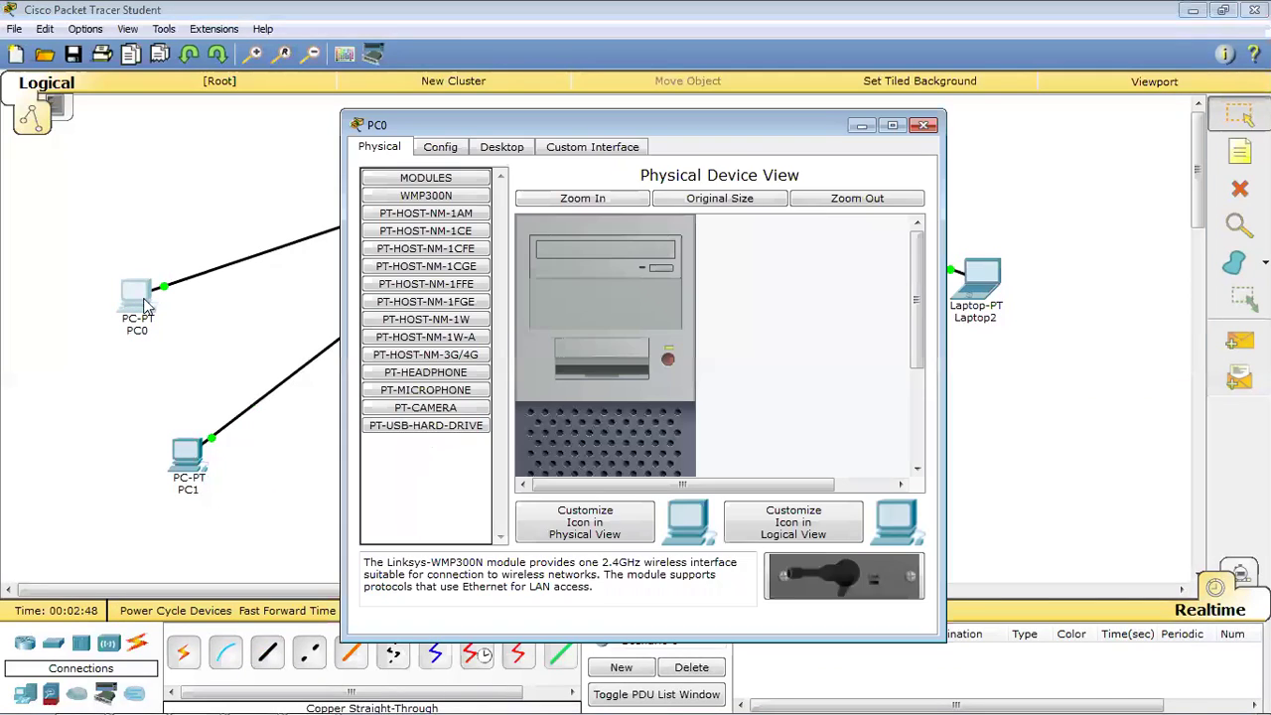
pyautogui.click(510, 149)
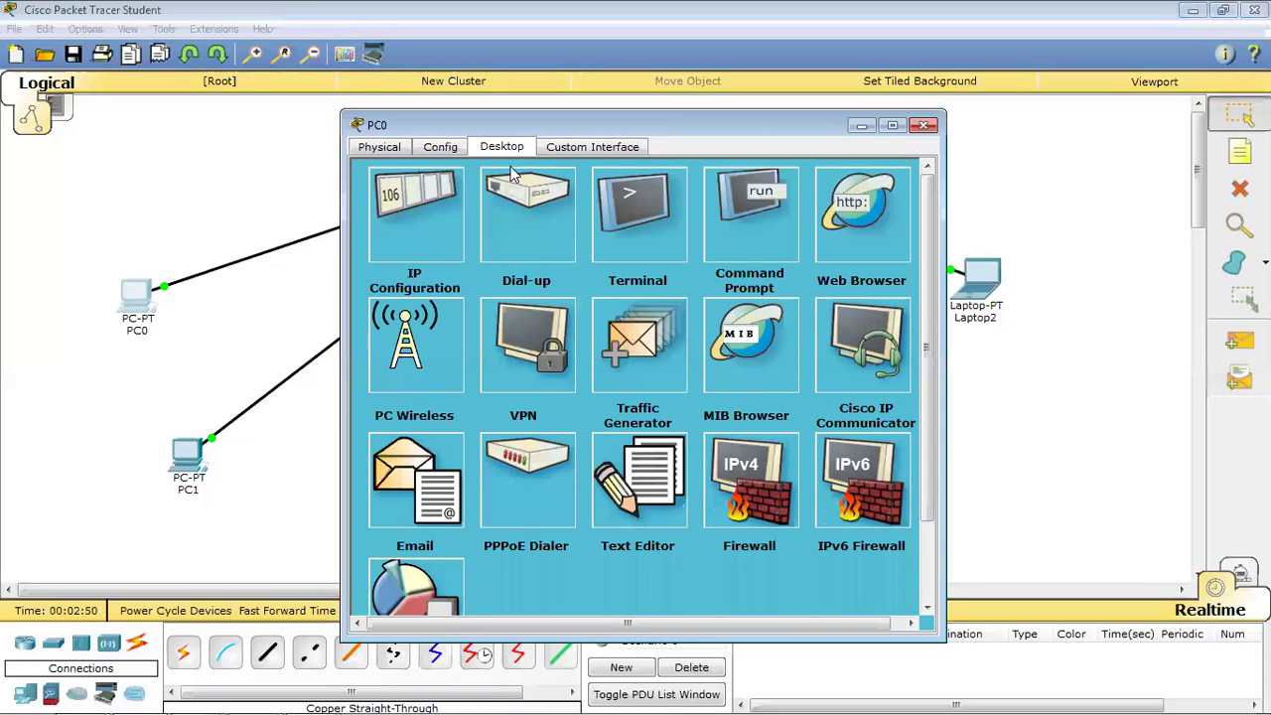
pyautogui.click(449, 216)
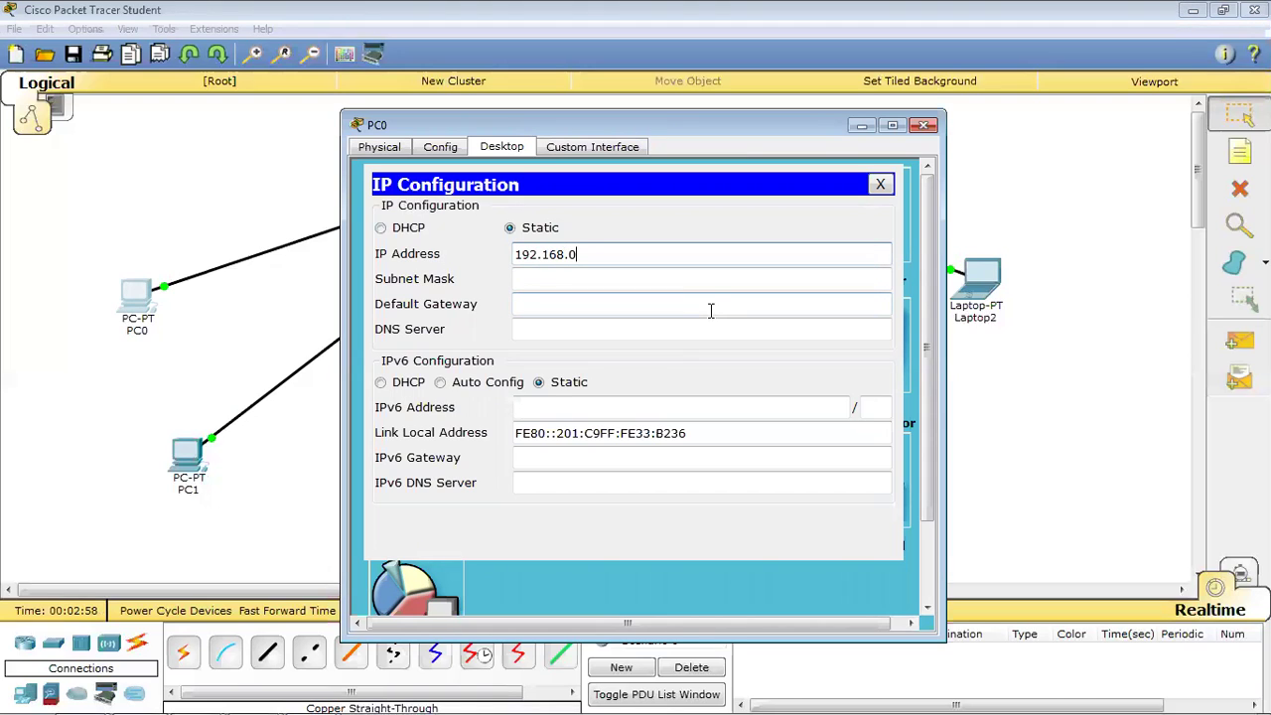
pyautogui.hotkey('shift', 'End')
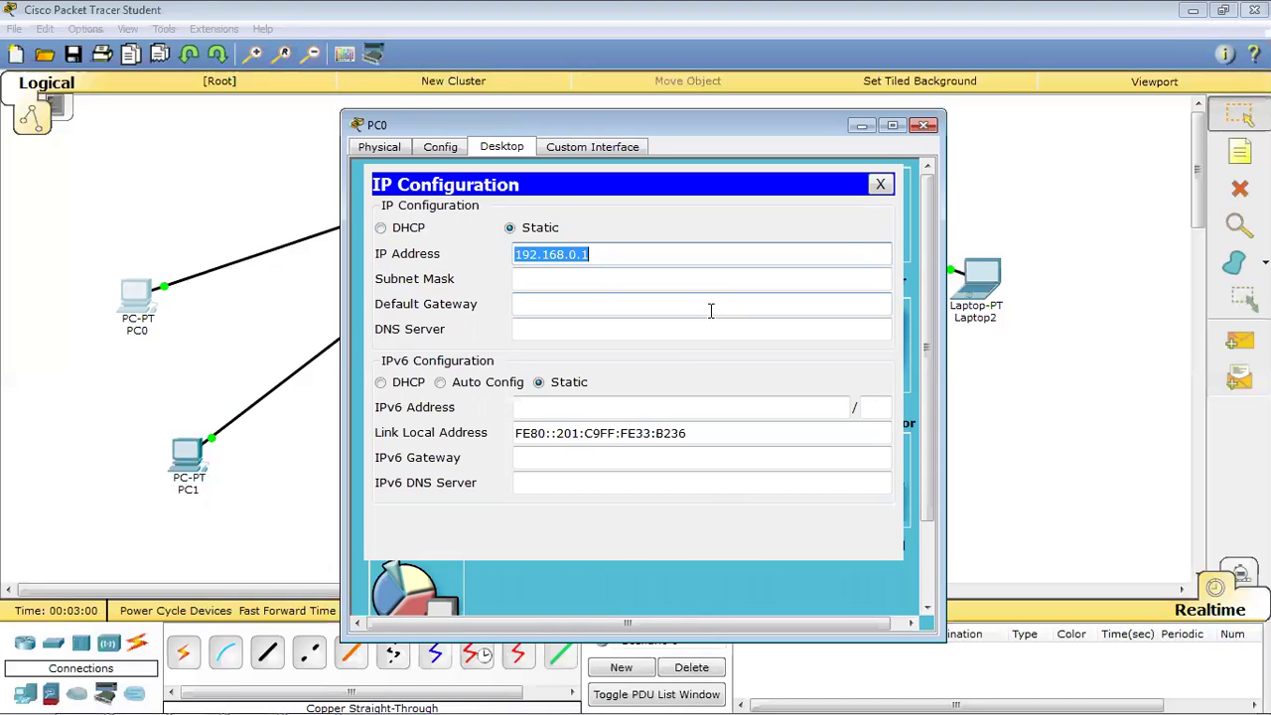
pyautogui.press('Tab')
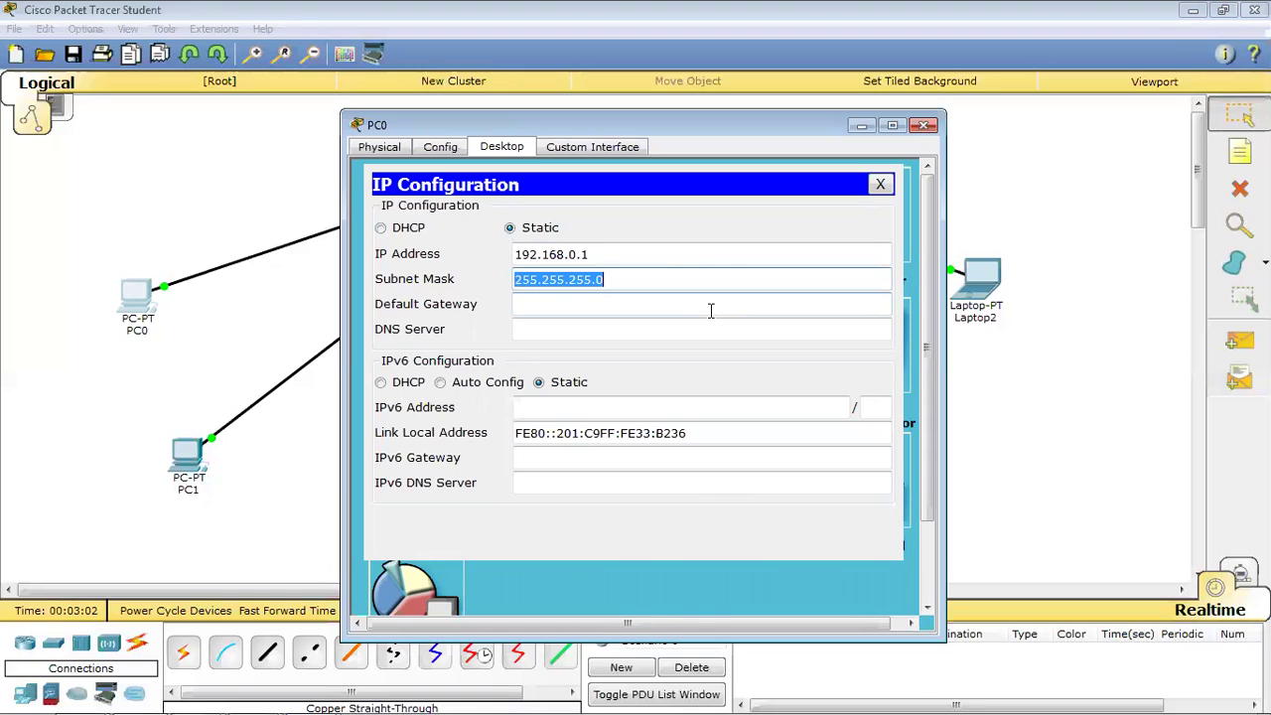
pyautogui.click(924, 125)
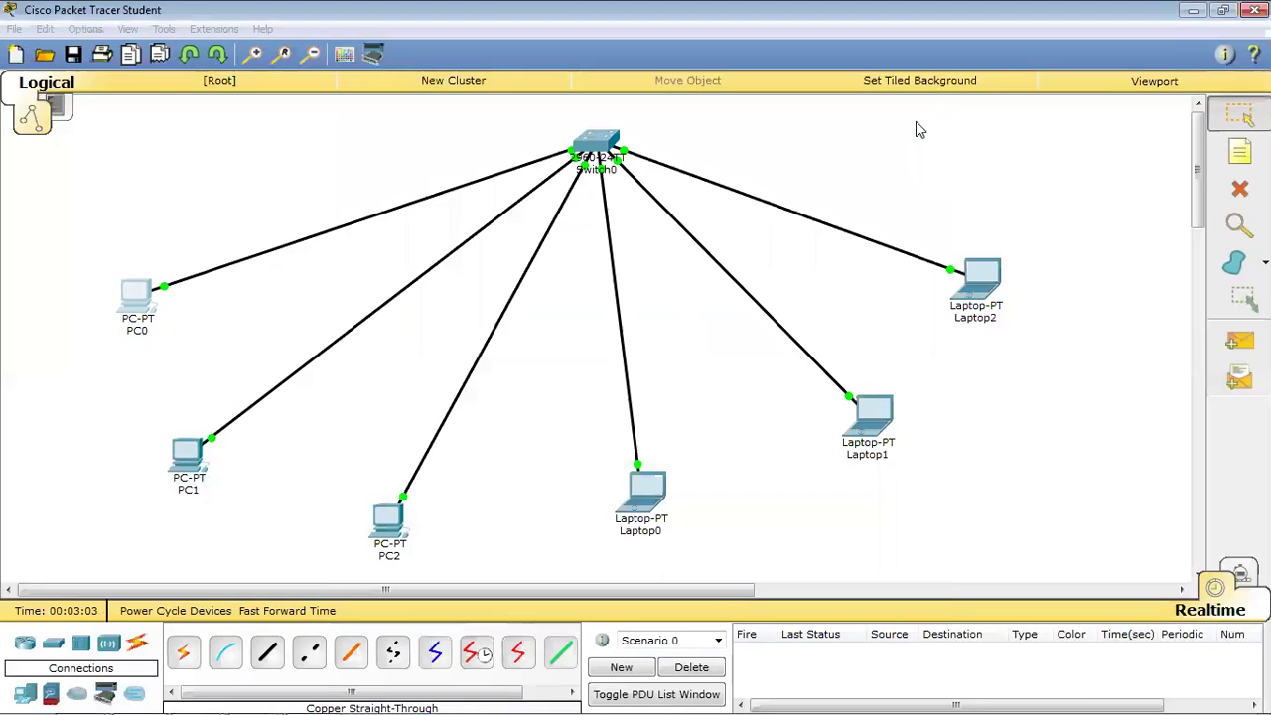
# Step: Assign PC1 the static IP address 192.168.0.2 with subnet mask 255.255.255.0 and close its window
pyautogui.click(185, 453)
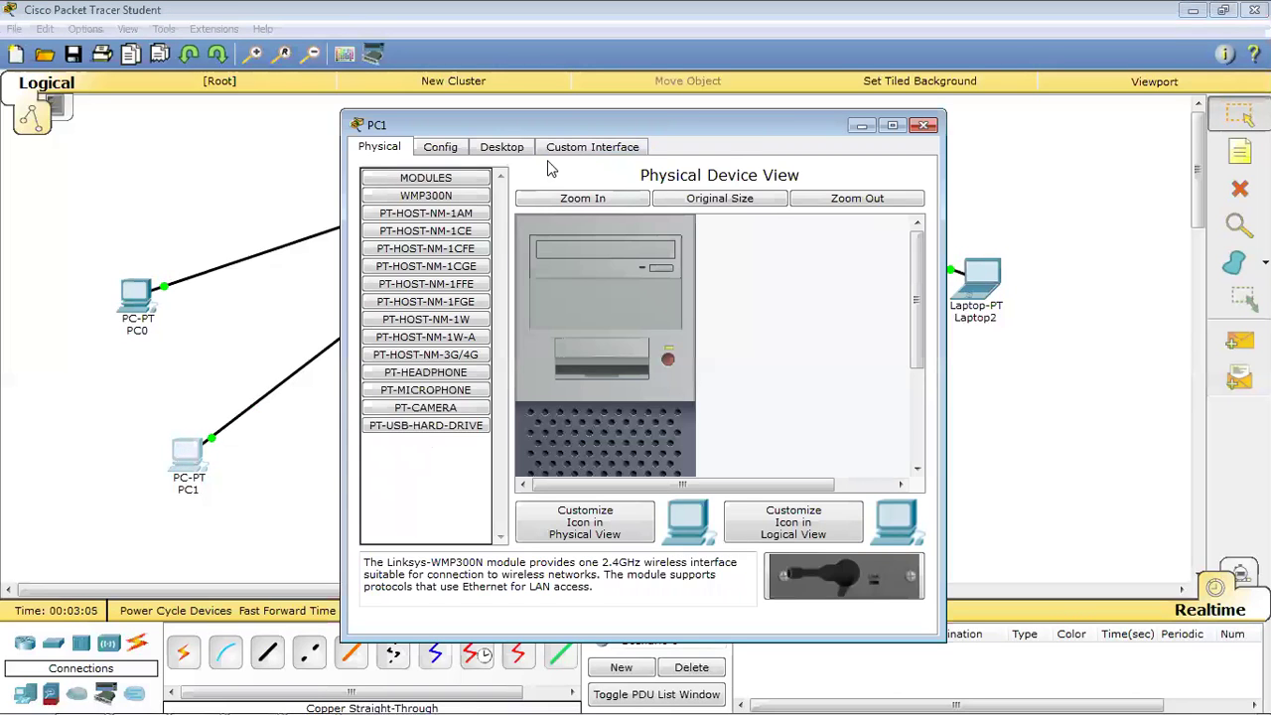
pyautogui.click(504, 149)
pyautogui.click(414, 211)
pyautogui.click(603, 254)
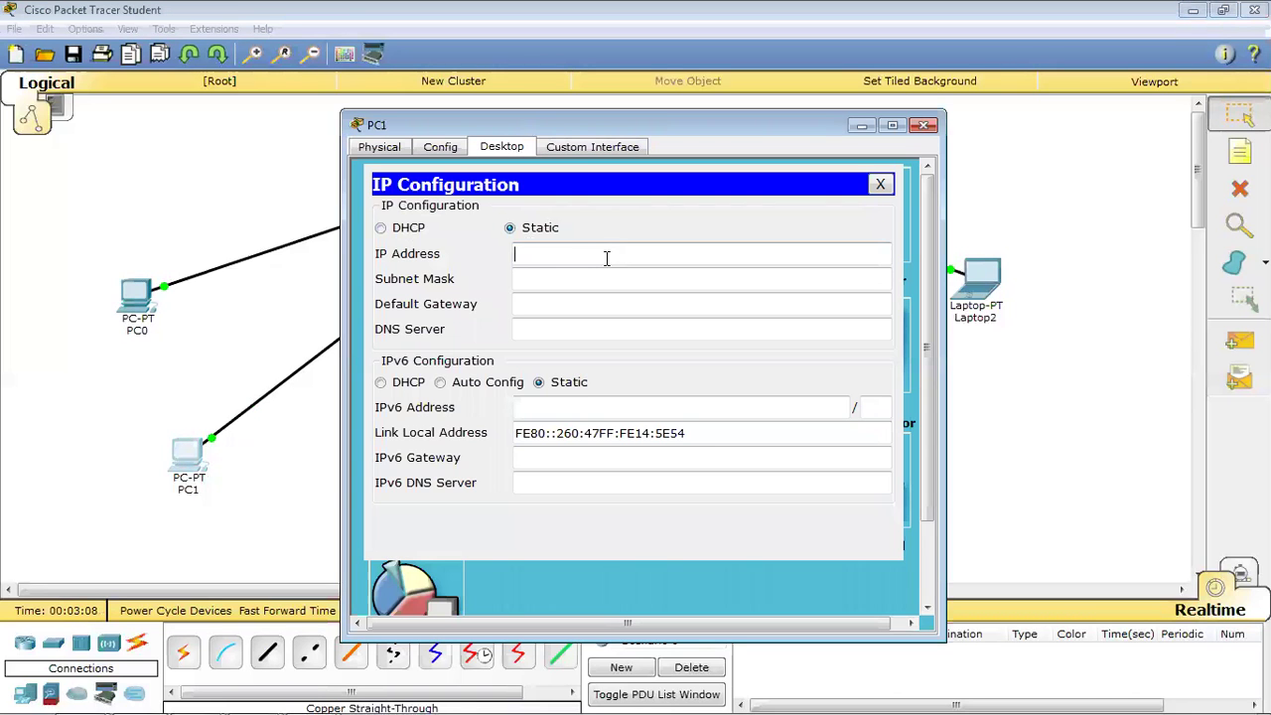
pyautogui.write('192.168.0.12')
pyautogui.press('Tab')
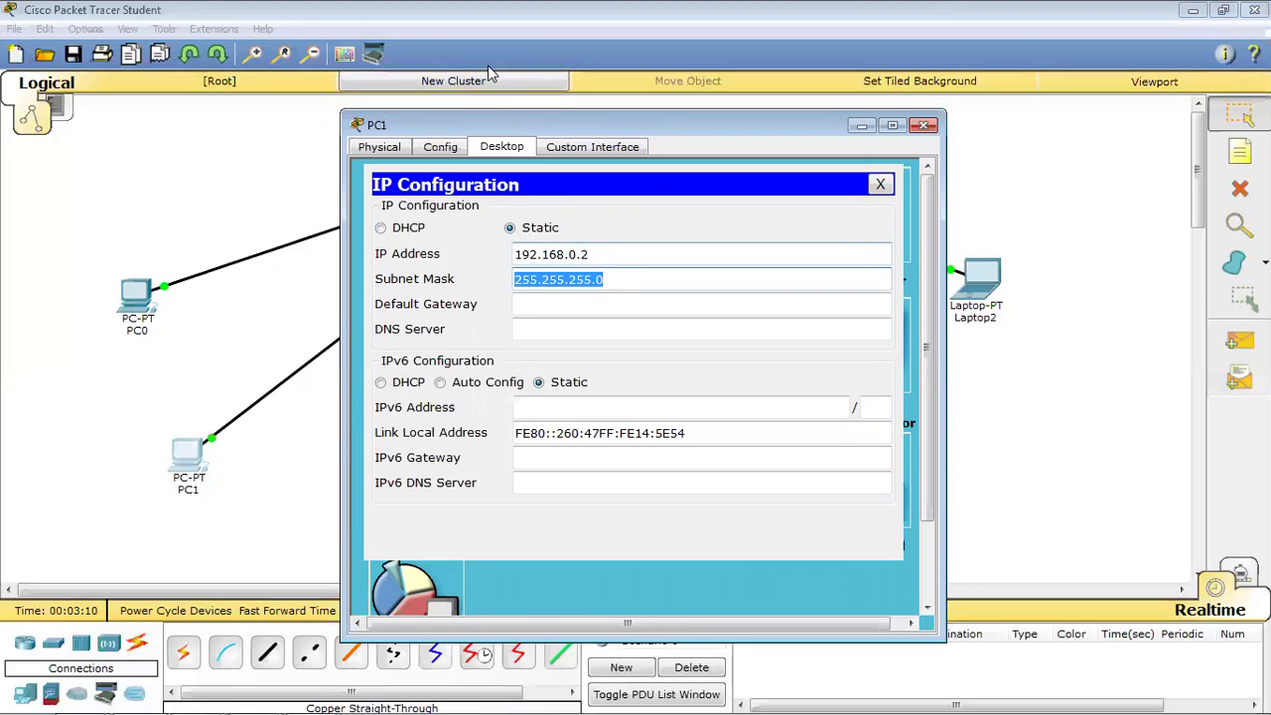
pyautogui.hotkey('alt', 'F4')
# Step: Assign PC2 the static IP address 192.168.0.3 with subnet mask 255.255.255.0 and close its window
pyautogui.click(382, 516)
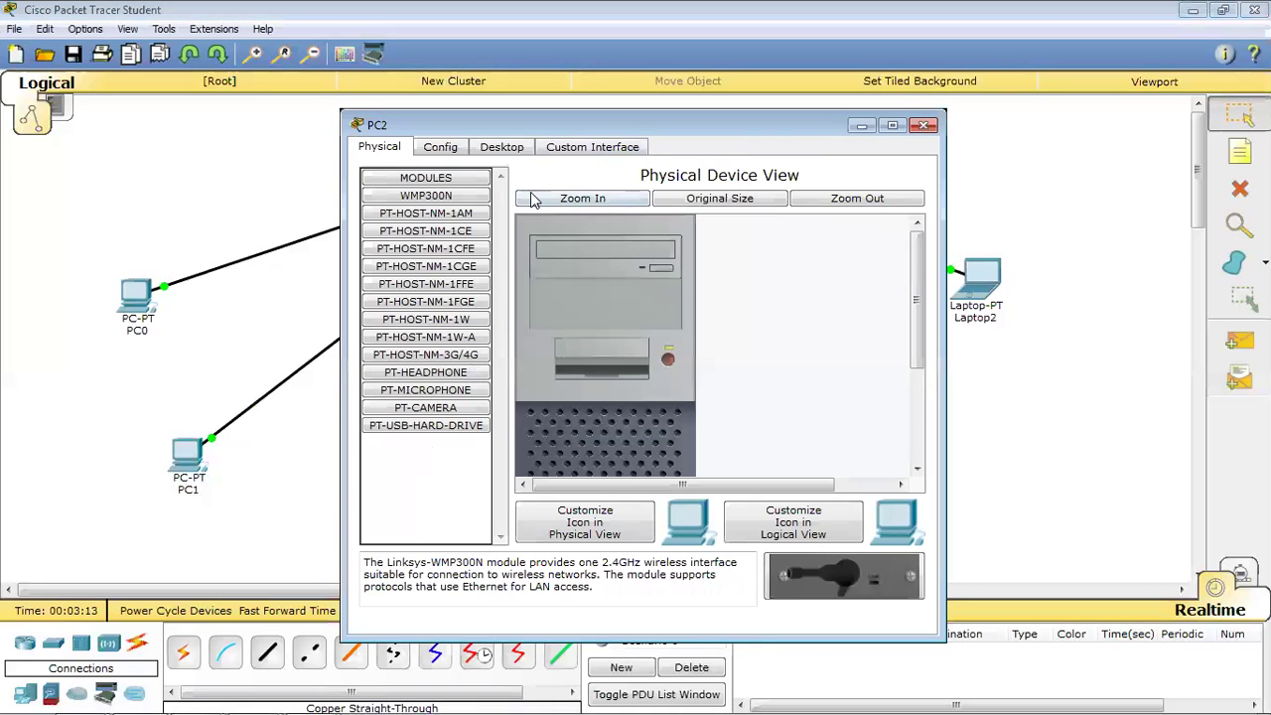
pyautogui.click(502, 145)
pyautogui.click(400, 213)
pyautogui.click(547, 253)
pyautogui.write('192.168.0.1')
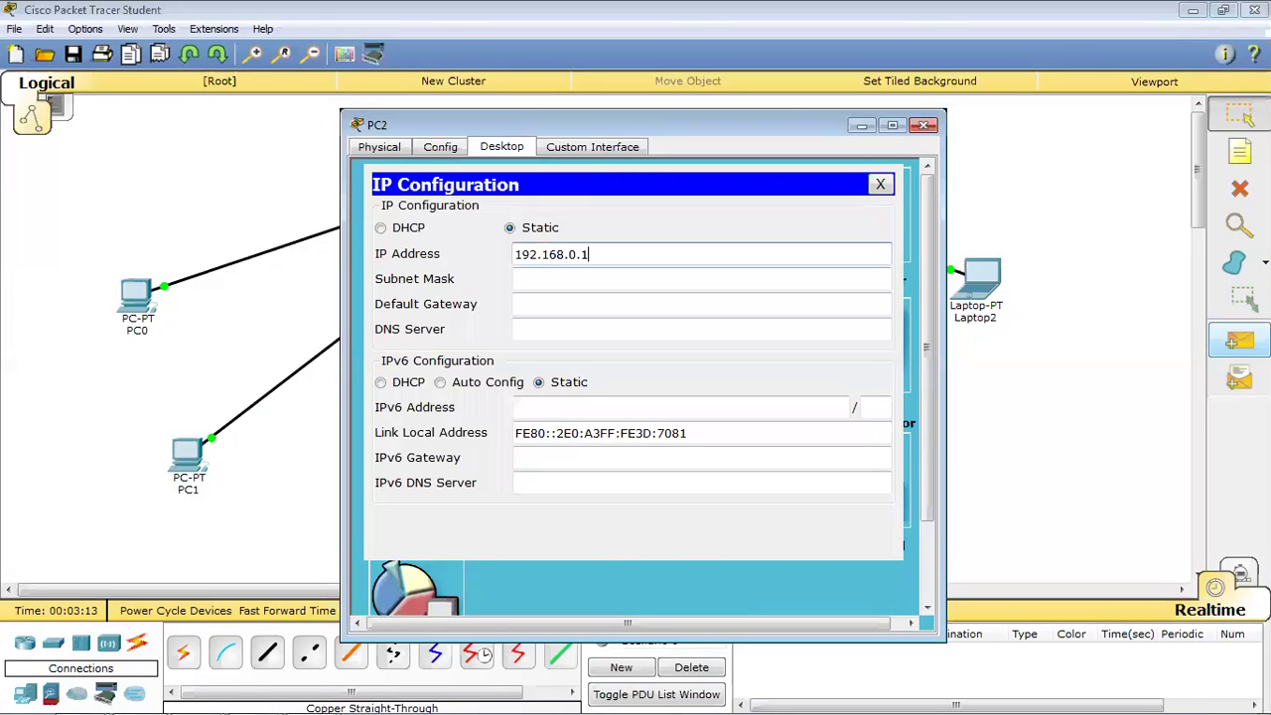
pyautogui.press('BackSpace')
pyautogui.write('3')
pyautogui.press('Tab')
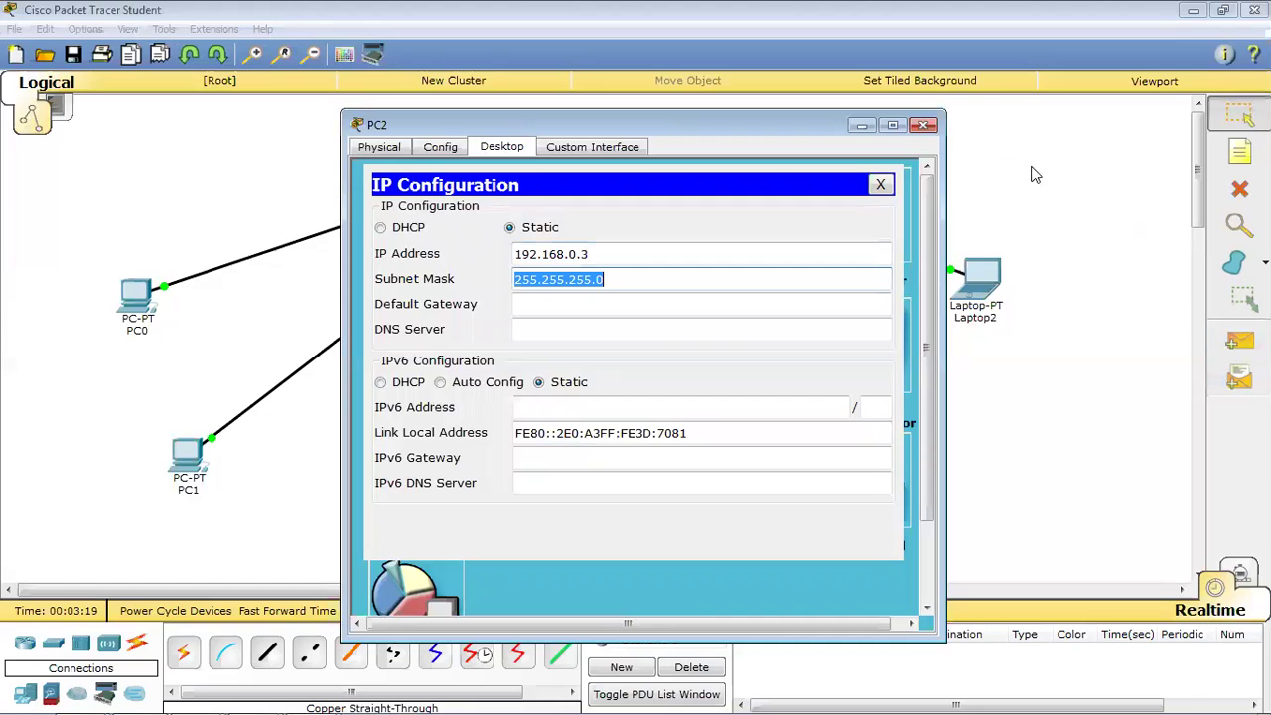
pyautogui.click(924, 124)
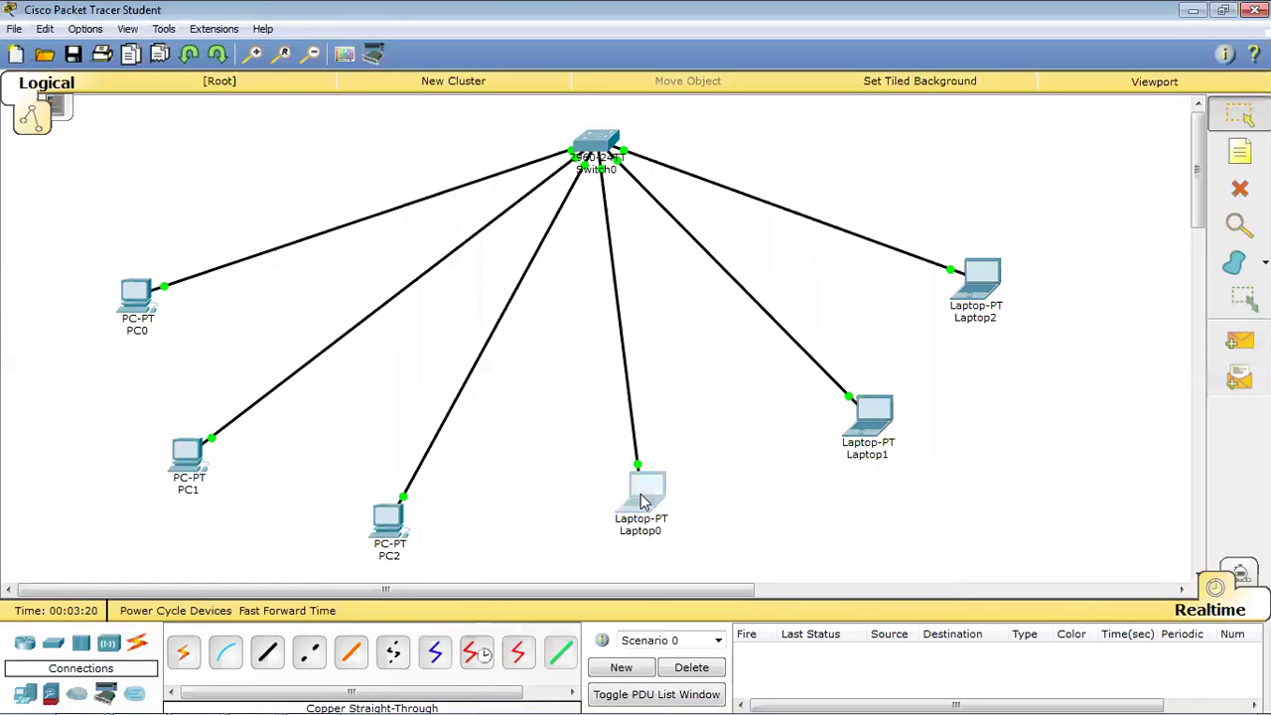
# Step: Assign Laptop0 the static IP address 192.168.0.4 with subnet mask 255.255.255.0 and close its window
pyautogui.click(632, 505)
pyautogui.click(502, 147)
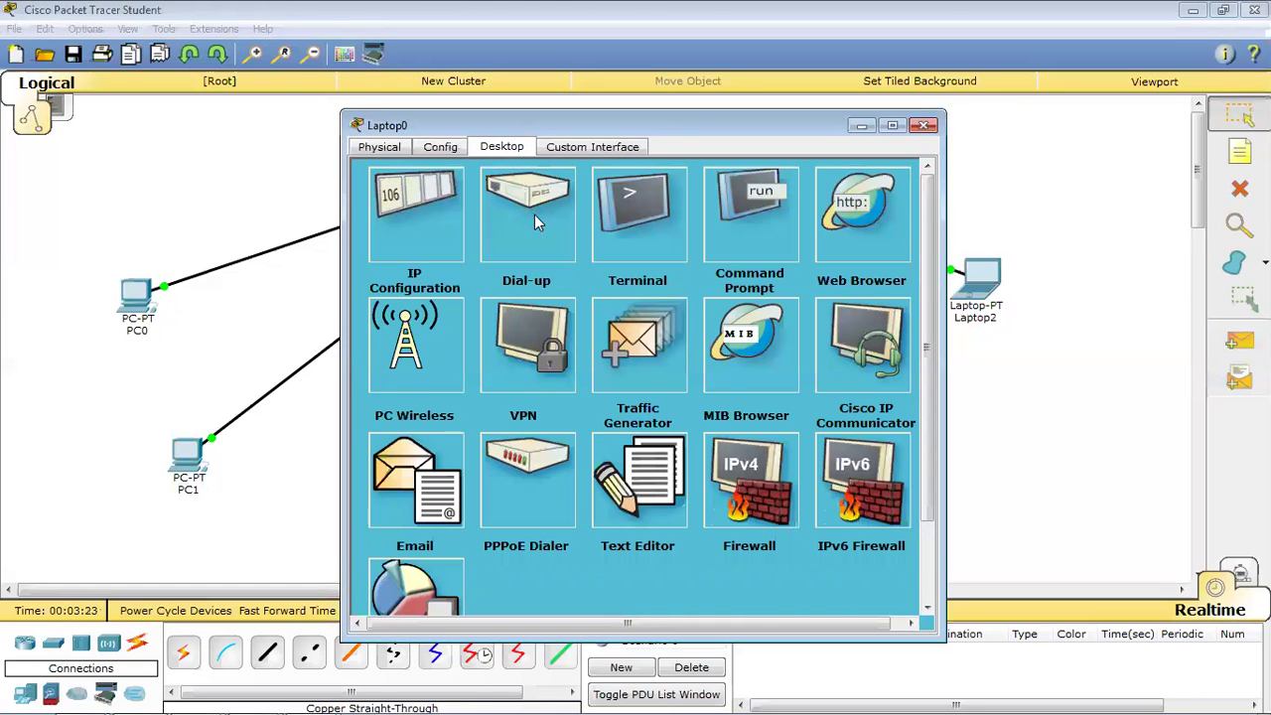
pyautogui.click(536, 217)
pyautogui.press('Return')
pyautogui.click(404, 213)
pyautogui.click(489, 231)
pyautogui.click(515, 234)
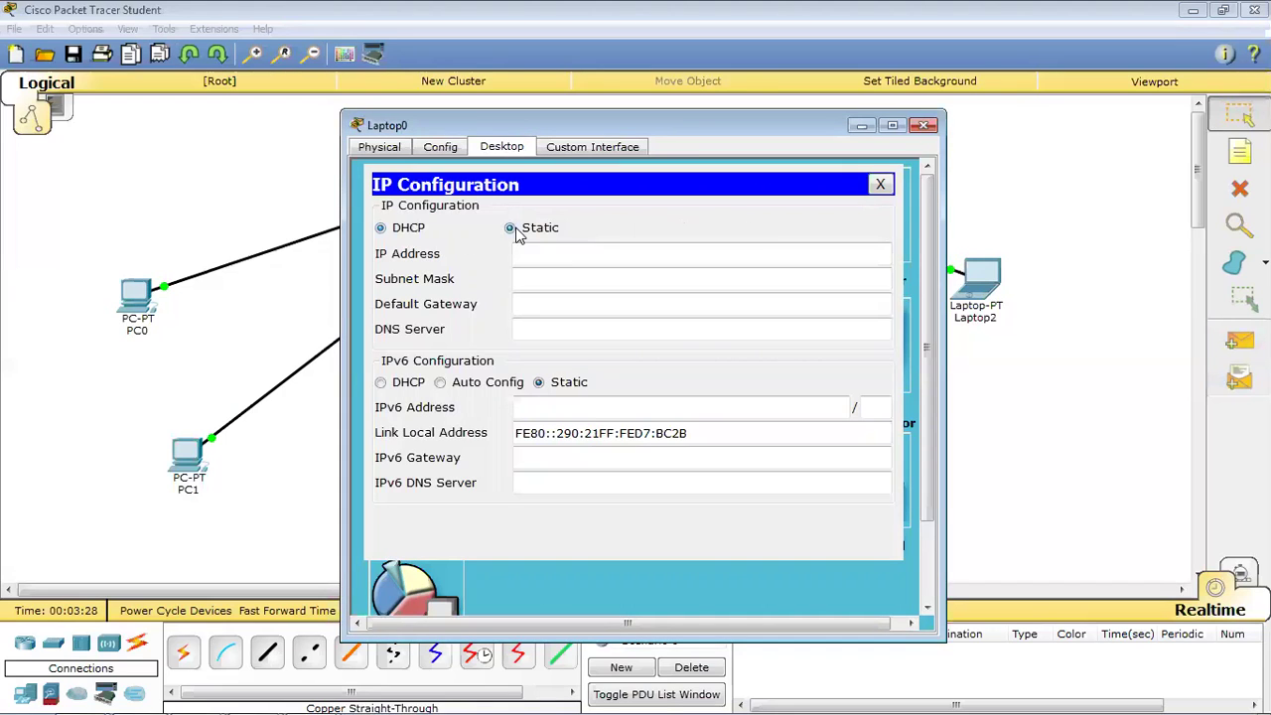
pyautogui.click(583, 256)
pyautogui.write('192.168.0.1')
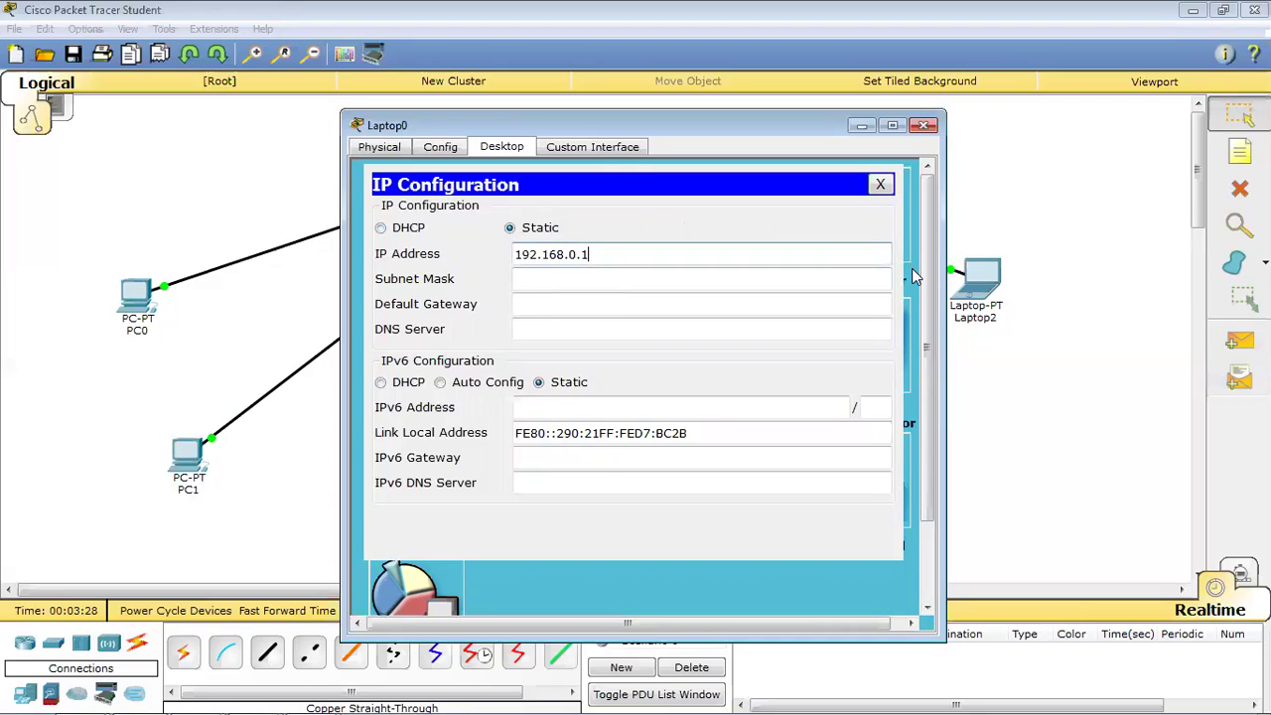
pyautogui.press('BackSpace')
pyautogui.write('4')
pyautogui.press('Tab')
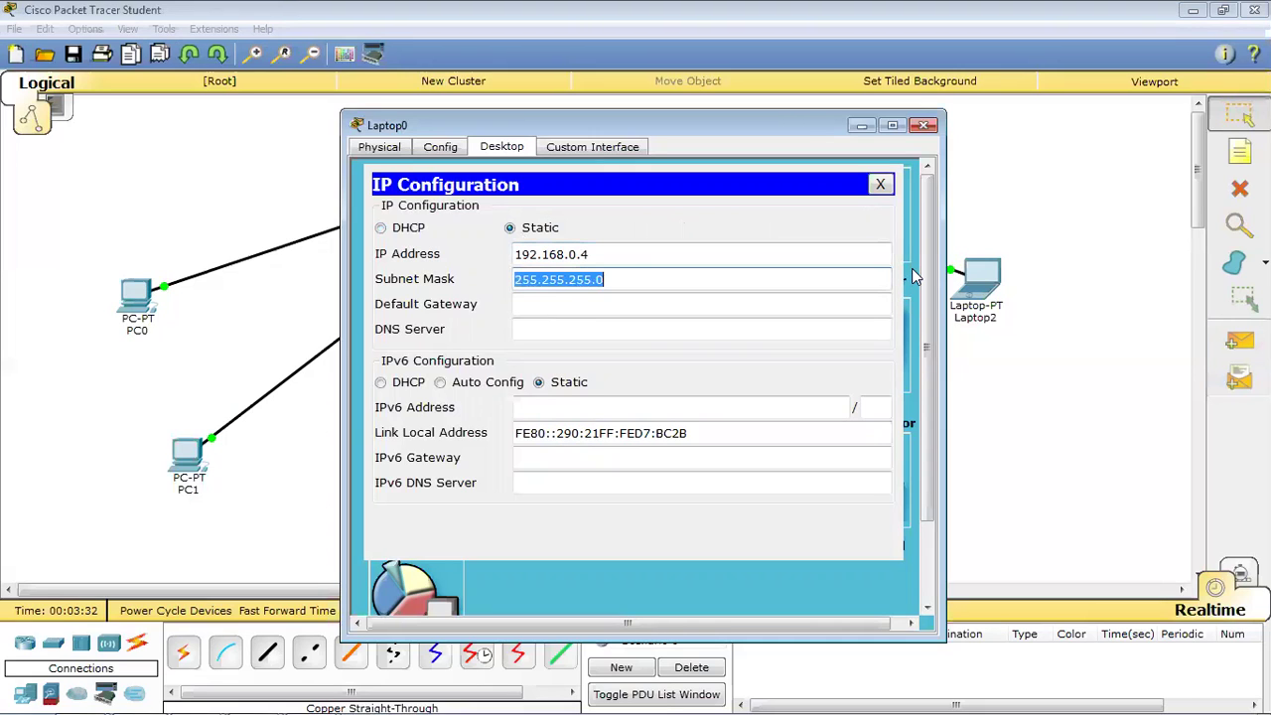
pyautogui.click(926, 126)
# Step: Assign Laptop1 the static IP address 192.168.0.5 with subnet mask 255.255.255.0 and close its window
pyautogui.click(862, 417)
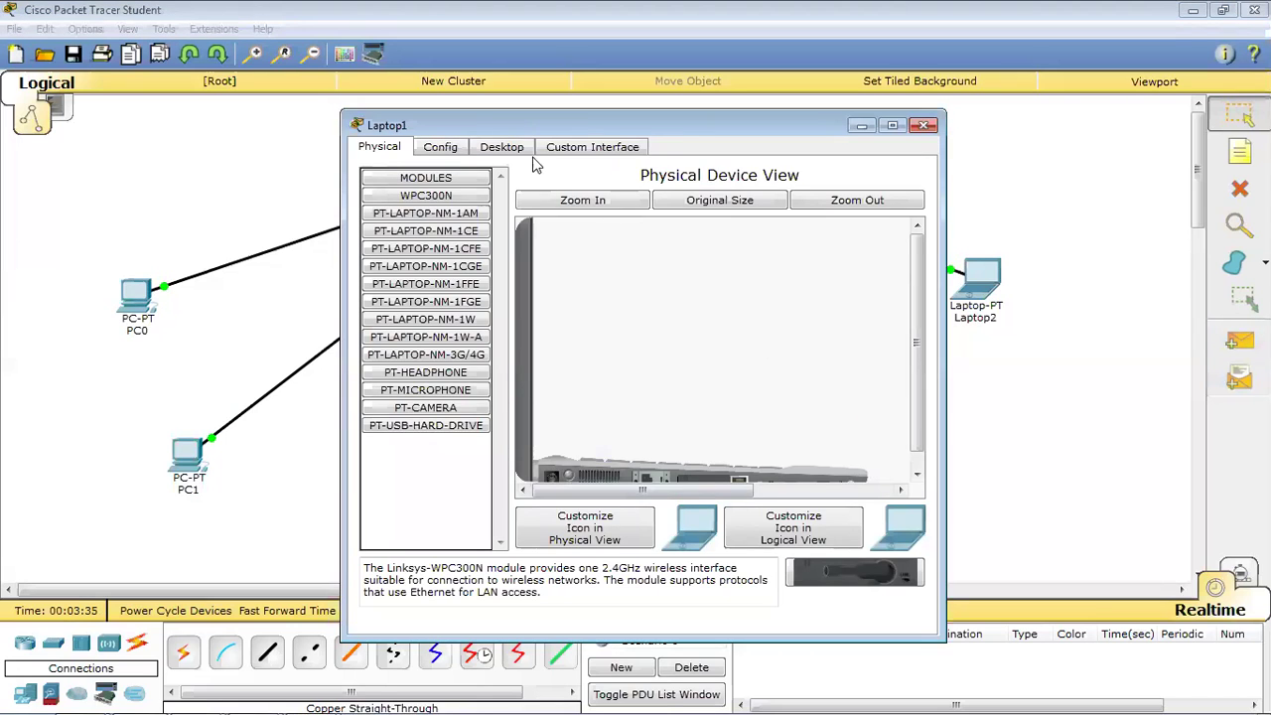
pyautogui.click(486, 147)
pyautogui.click(407, 189)
pyautogui.click(566, 256)
pyautogui.write('192.168.0.1')
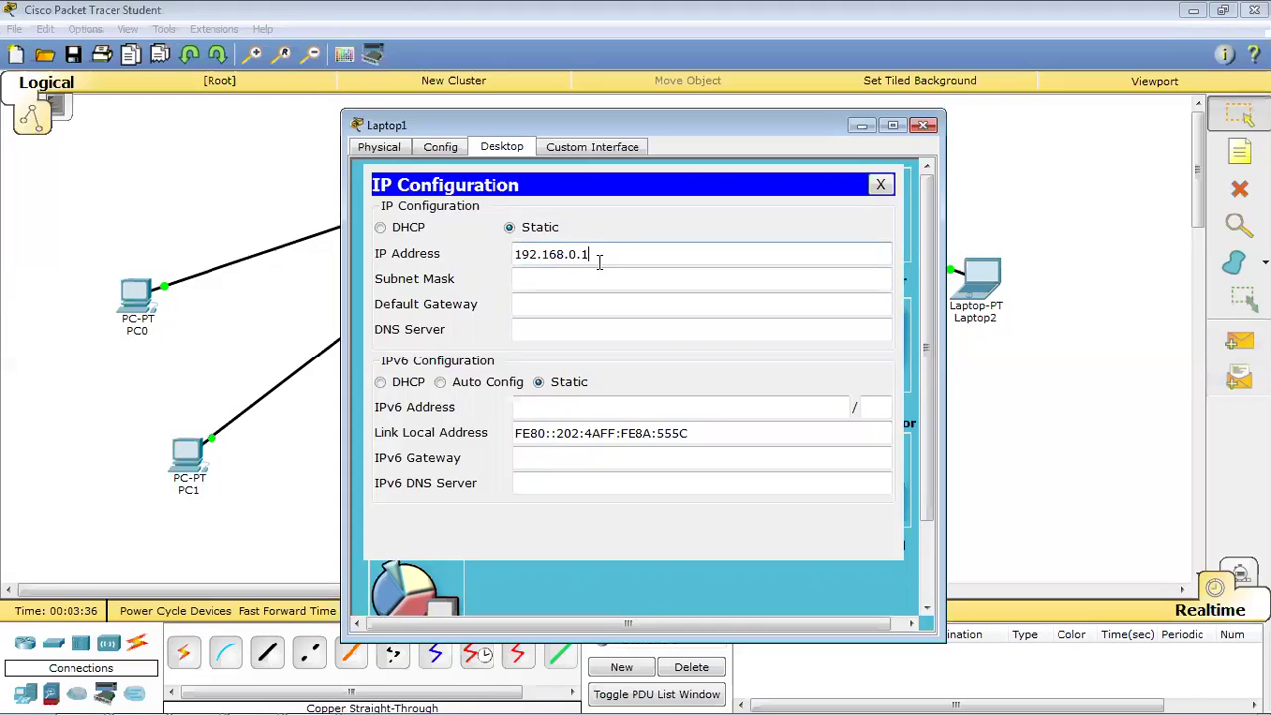
pyautogui.press('BackSpace')
pyautogui.write('5')
pyautogui.click(603, 279)
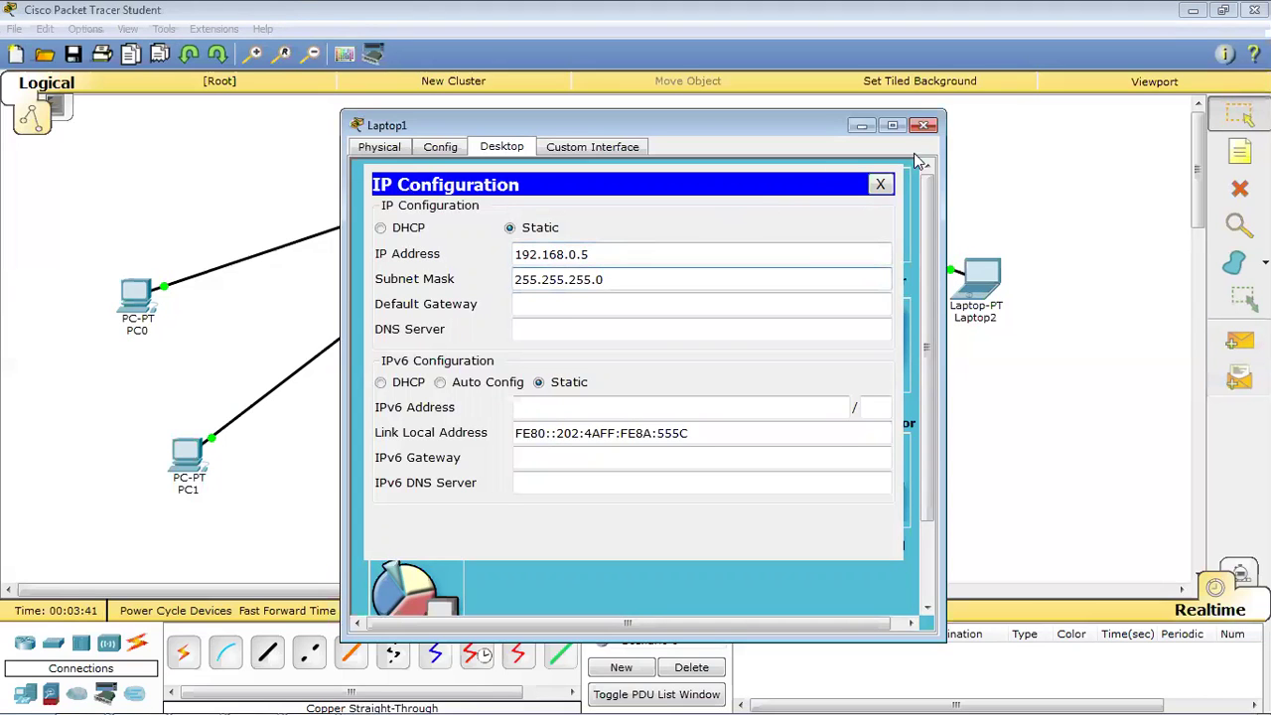
pyautogui.click(925, 126)
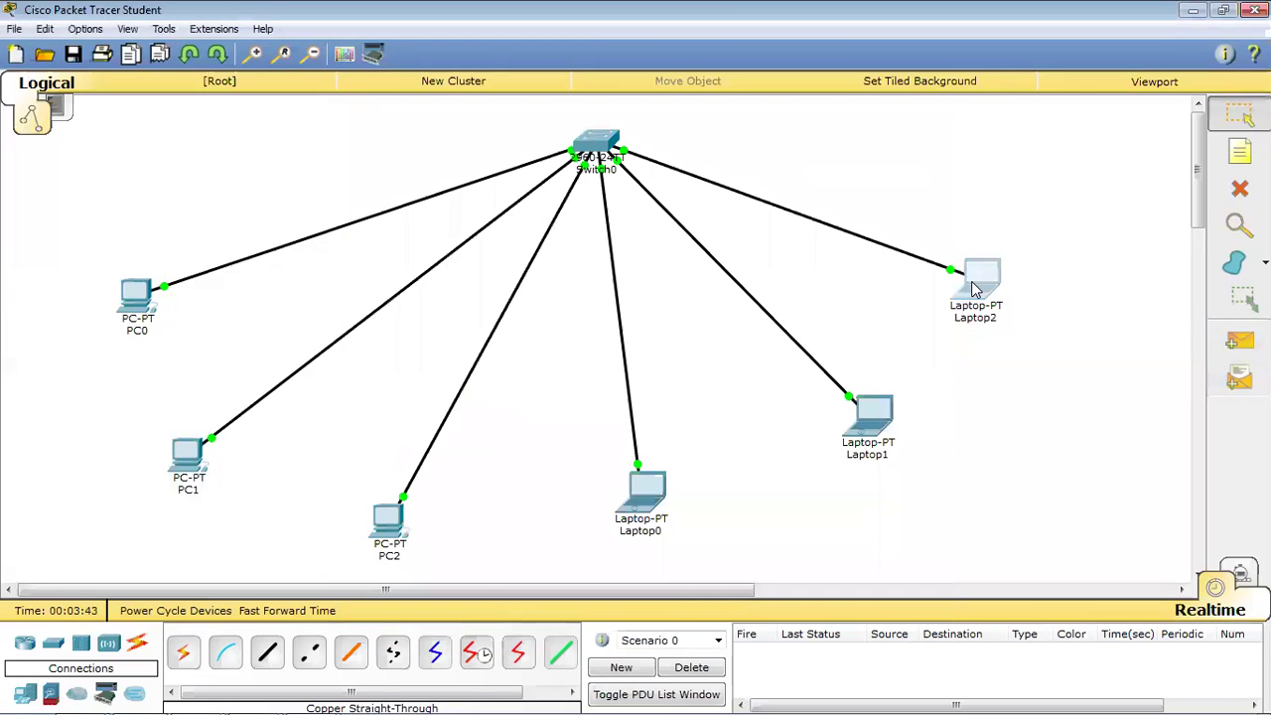
# Step: Assign Laptop2 the static IP address 192.168.0.6 with subnet mask 255.255.255.0
pyautogui.click(975, 289)
pyautogui.click(487, 149)
pyautogui.click(438, 186)
pyautogui.click(568, 255)
pyautogui.write('192.168.0.')
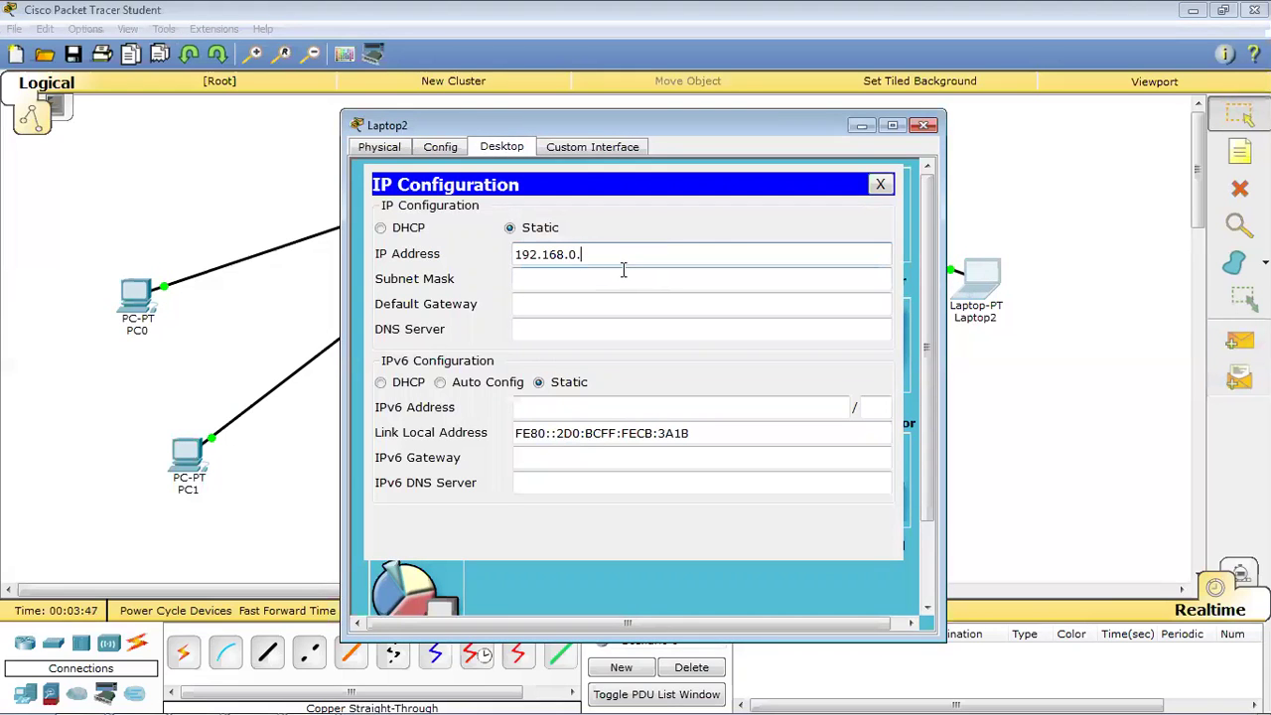
pyautogui.write('16')
pyautogui.press('Tab')
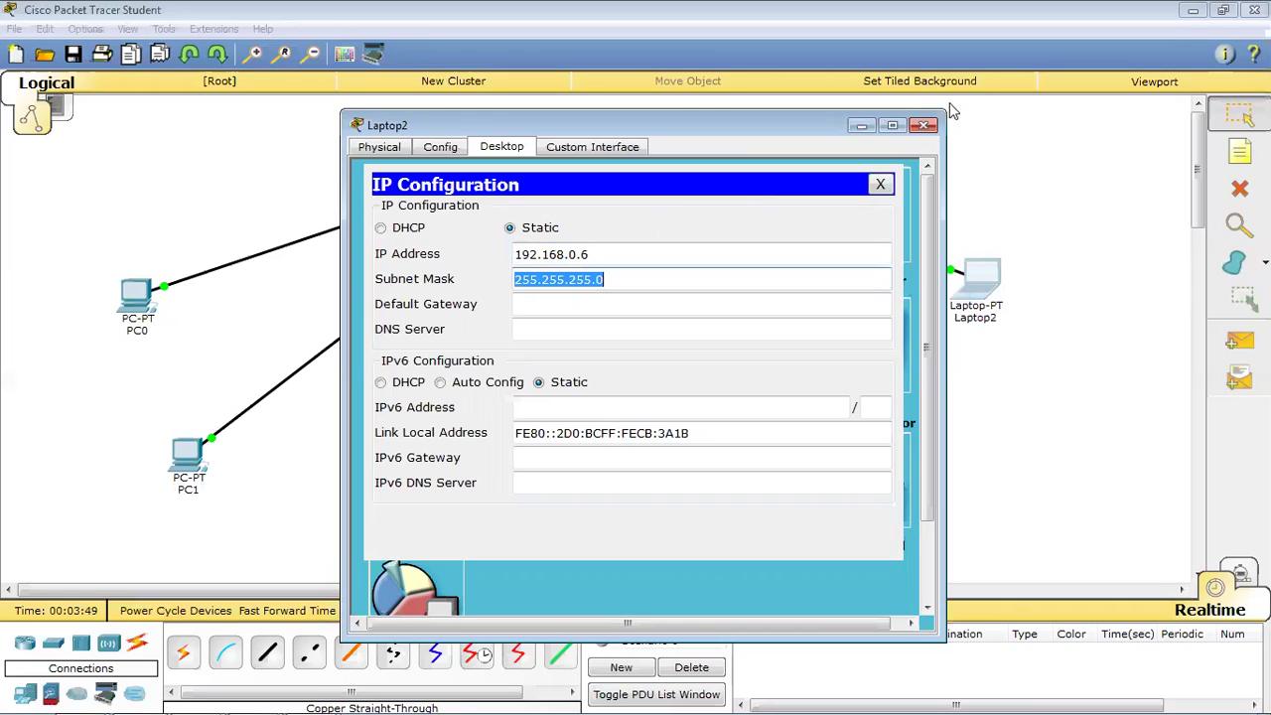
# Step: Close Laptop2's window and ping 192.168.0.2 from PC0's command prompt
pyautogui.click(926, 126)
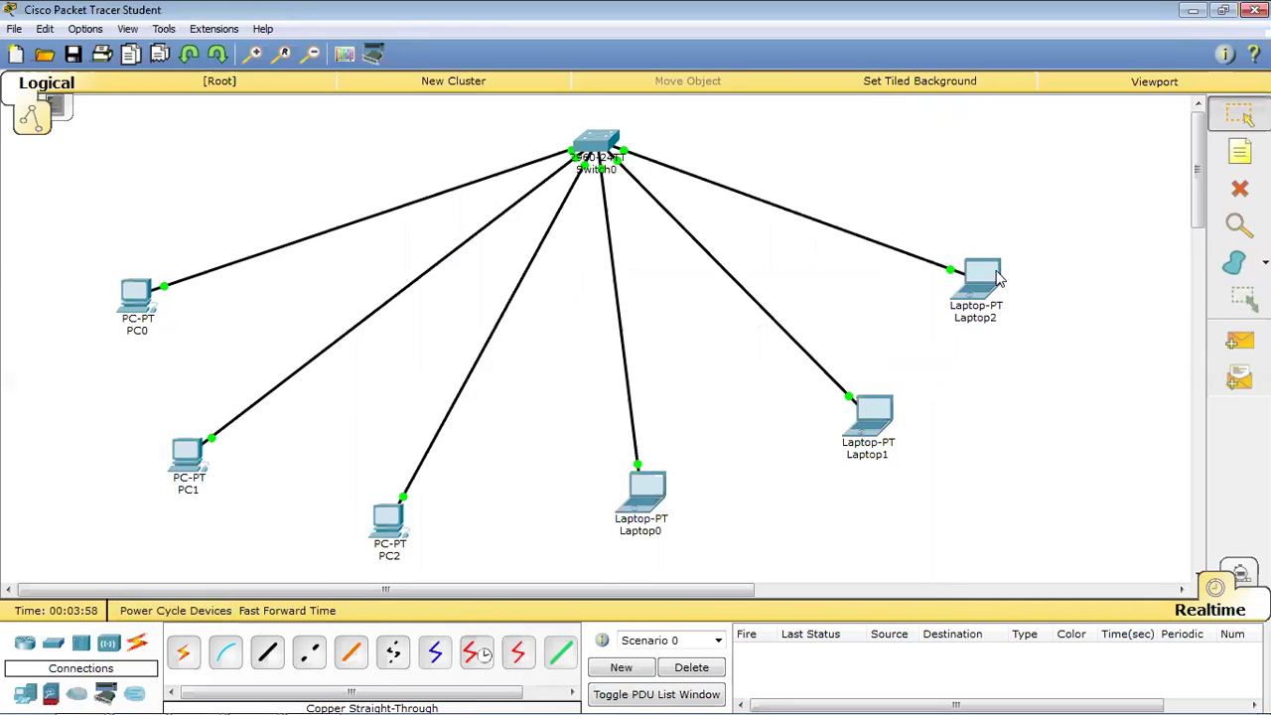
pyautogui.click(138, 293)
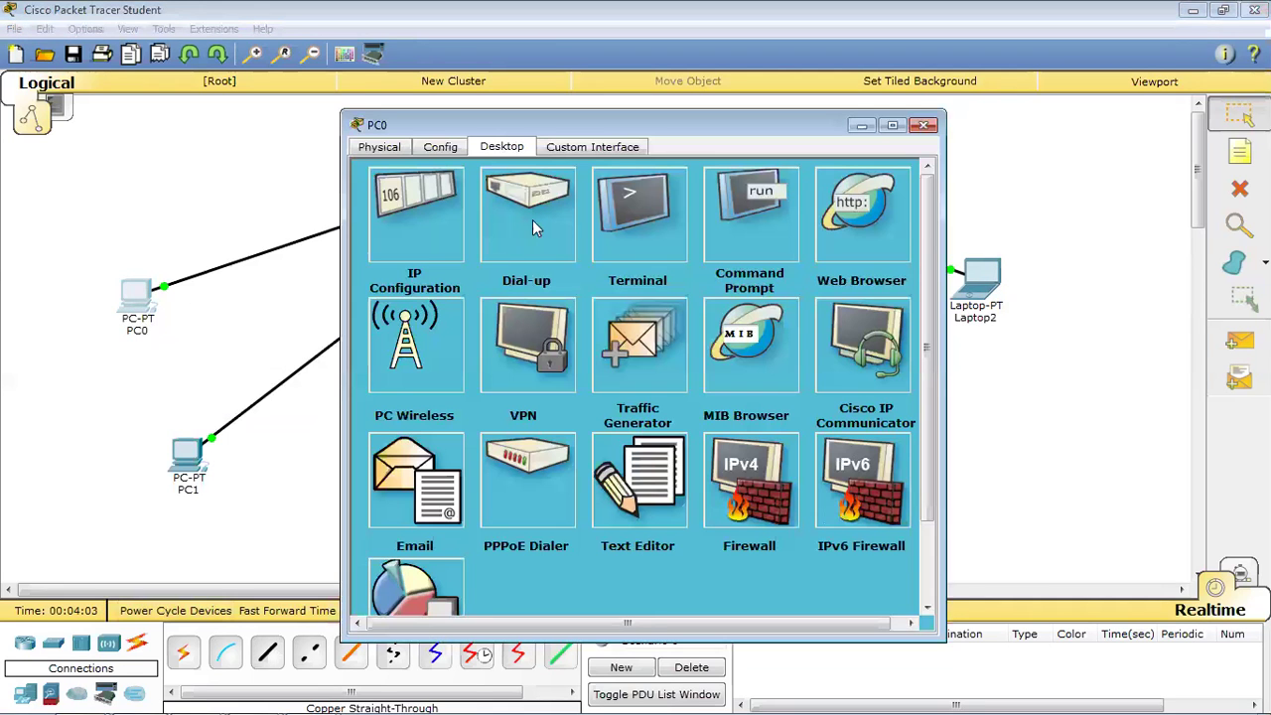
pyautogui.click(719, 206)
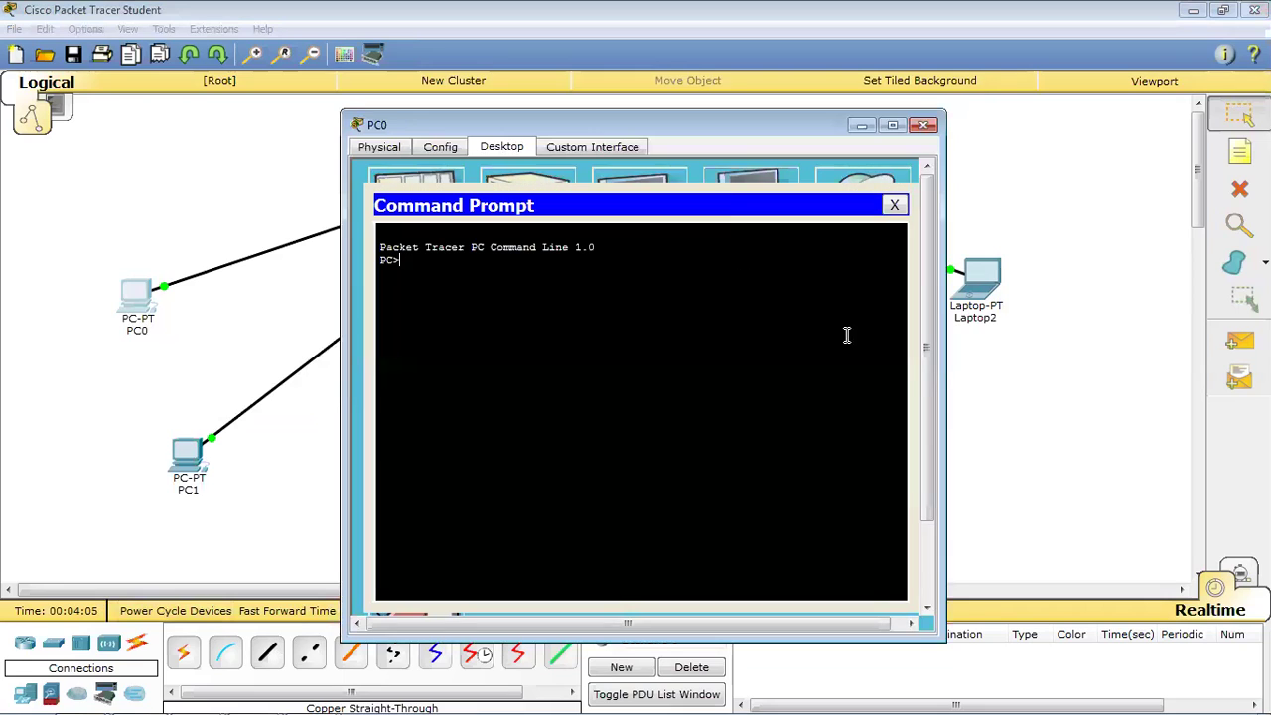
pyautogui.write('ping 192.168.0.2')
pyautogui.press('Return')
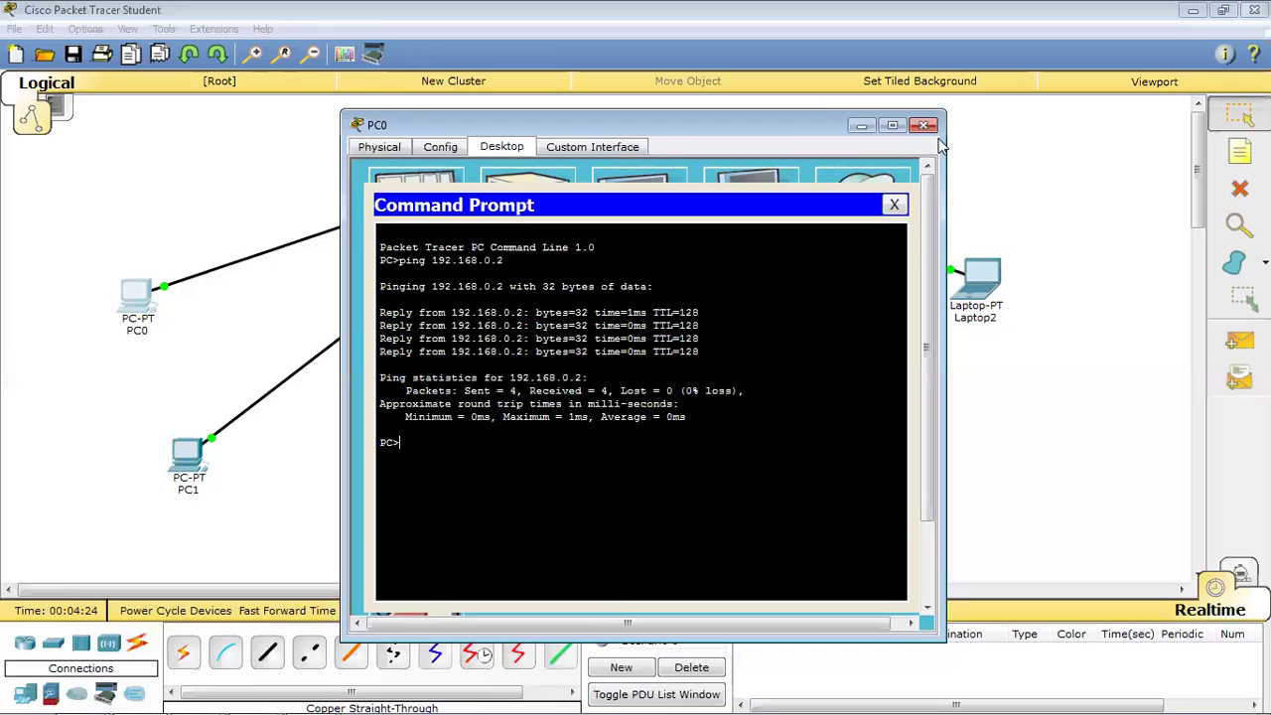
# Step: Move PC0's window aside to uncover the three PCs in the topology
pyautogui.click(861, 127)
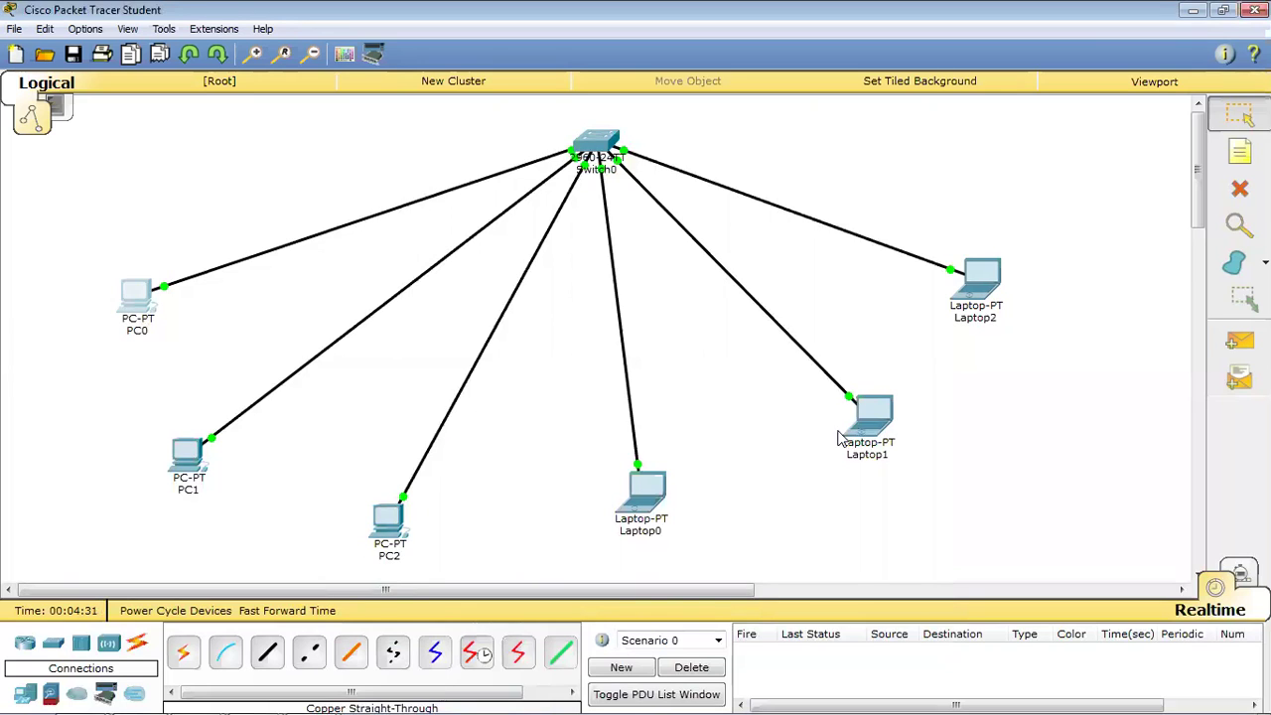
pyautogui.moveTo(94, 700)
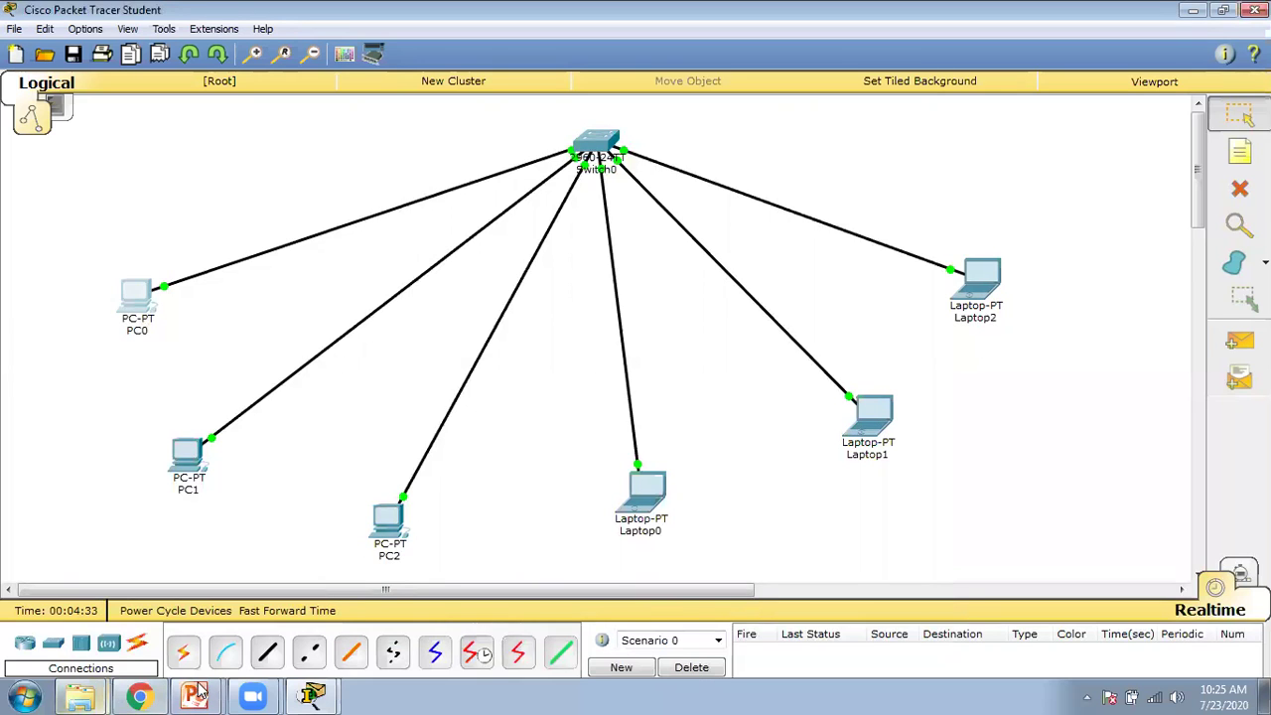
pyautogui.moveTo(313, 695)
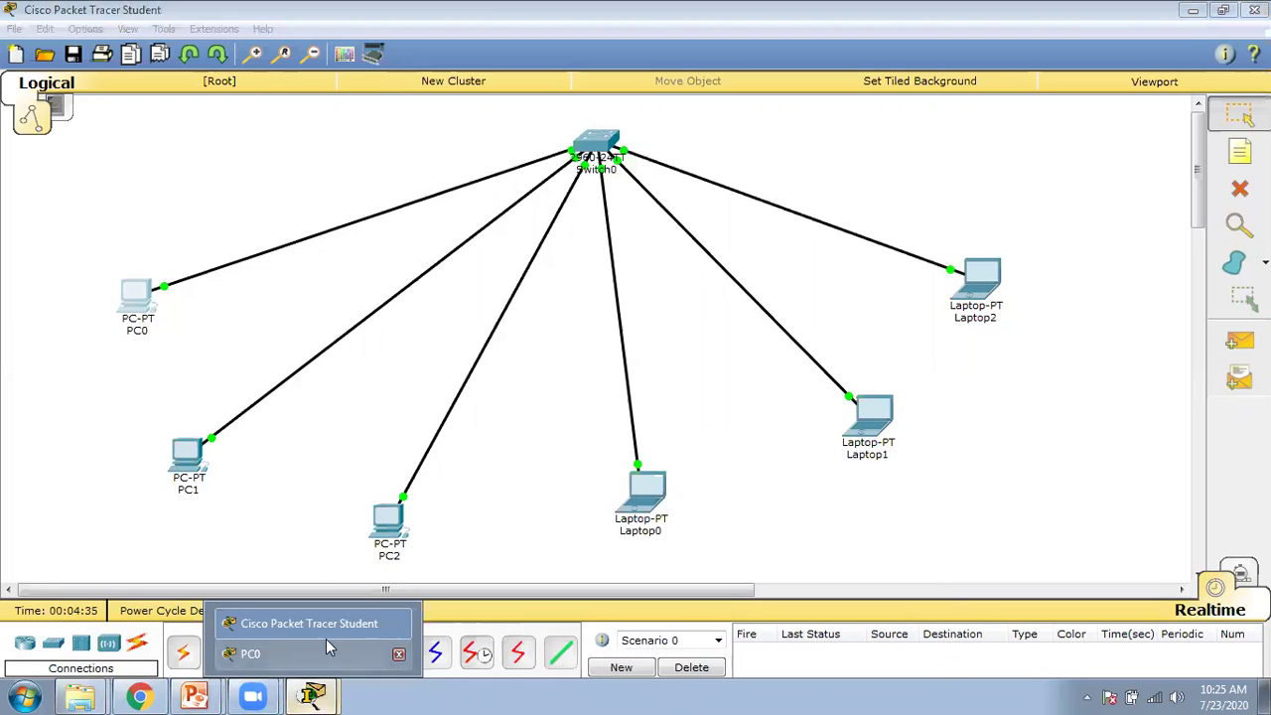
pyautogui.click(328, 647)
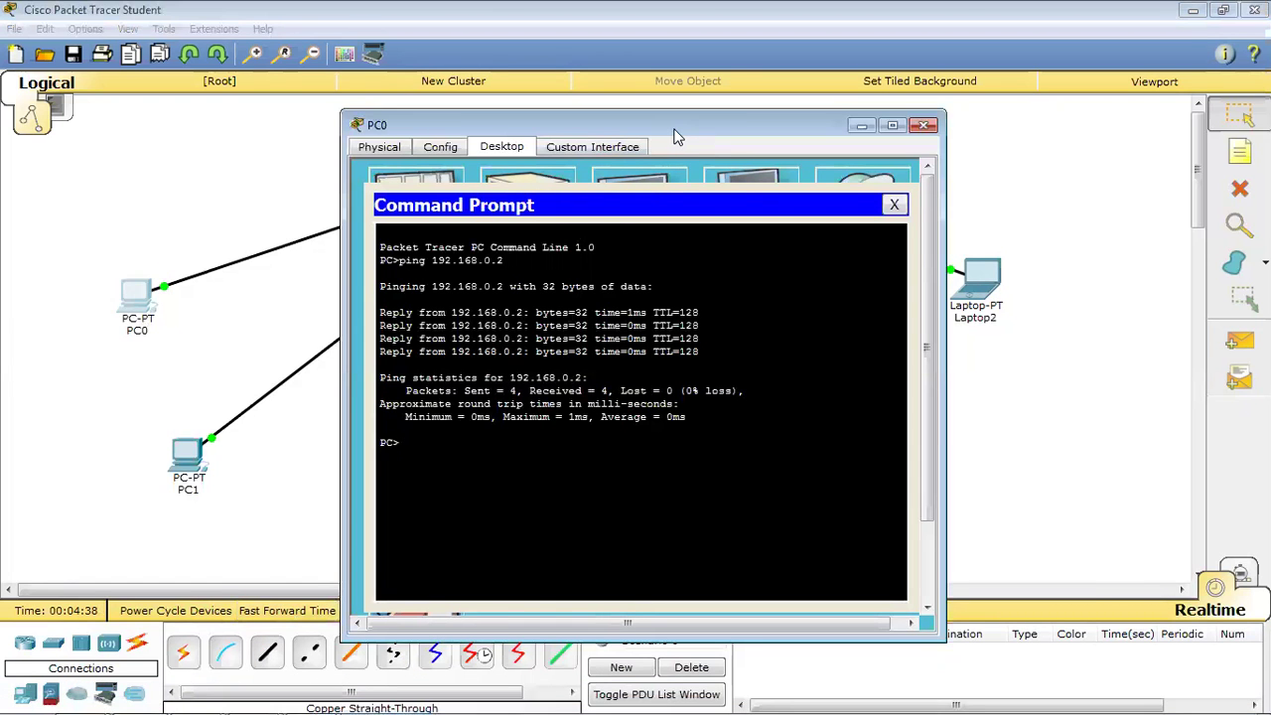
pyautogui.moveTo(675, 135); pyautogui.dragTo(887, 195)
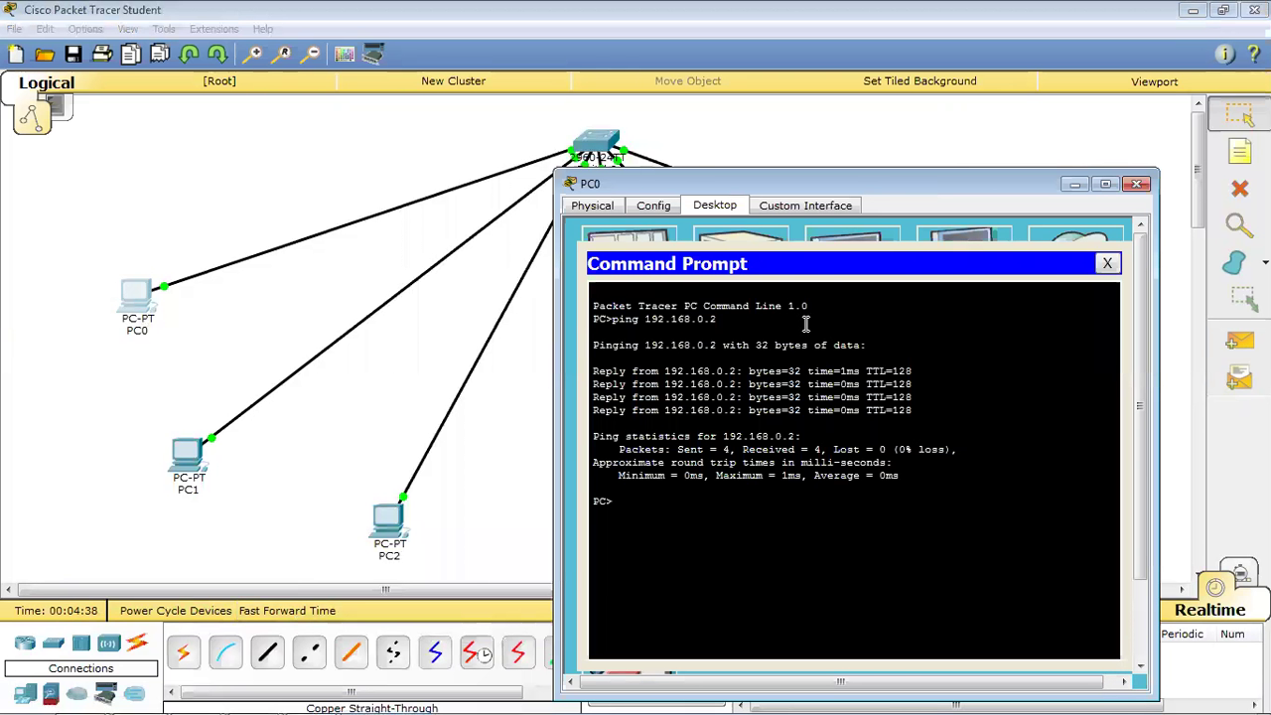
pyautogui.hotkey('alt', 'Tab')
pyautogui.hotkey('alt', 'Tab')
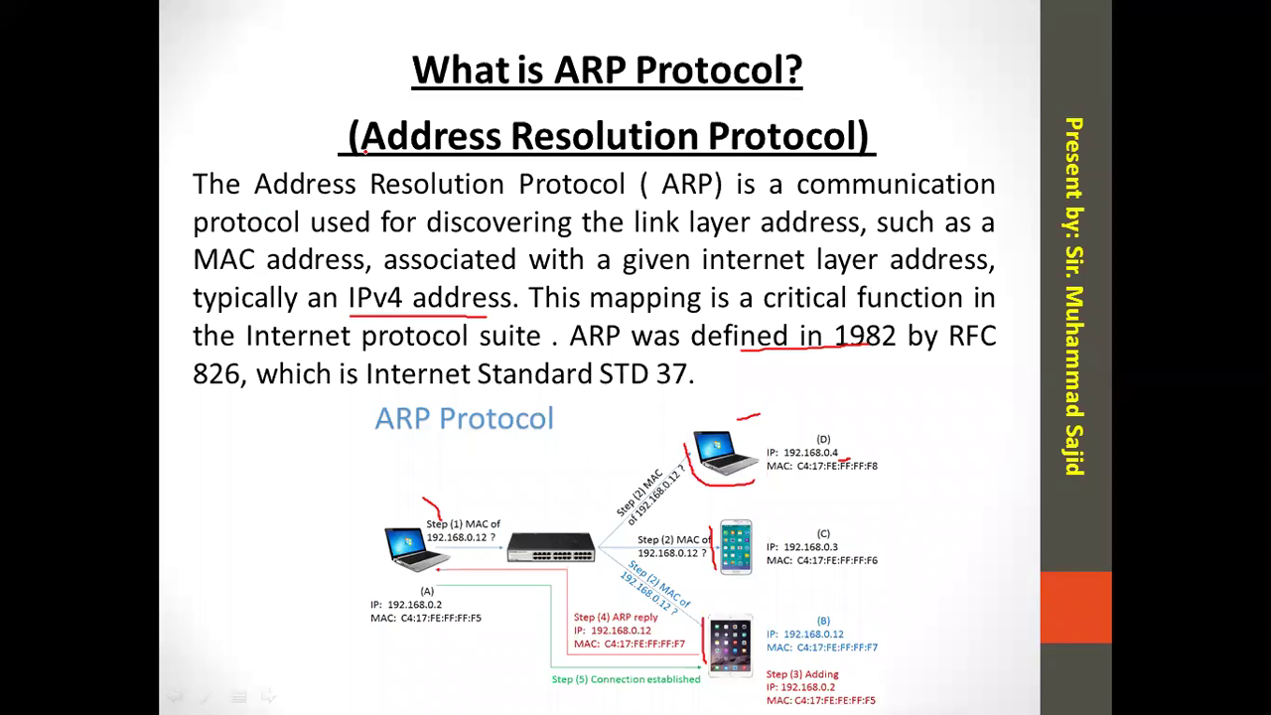
pyautogui.hotkey('alt', 'Tab')
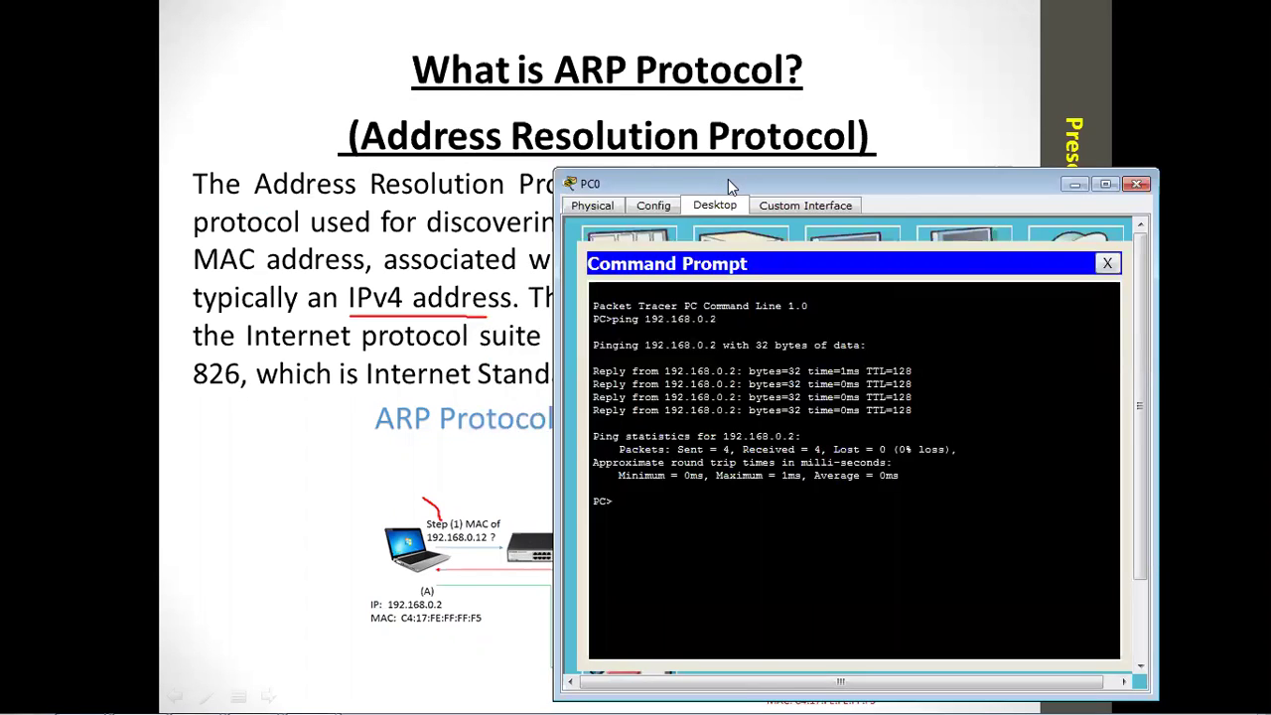
pyautogui.moveTo(722, 189); pyautogui.dragTo(687, 198)
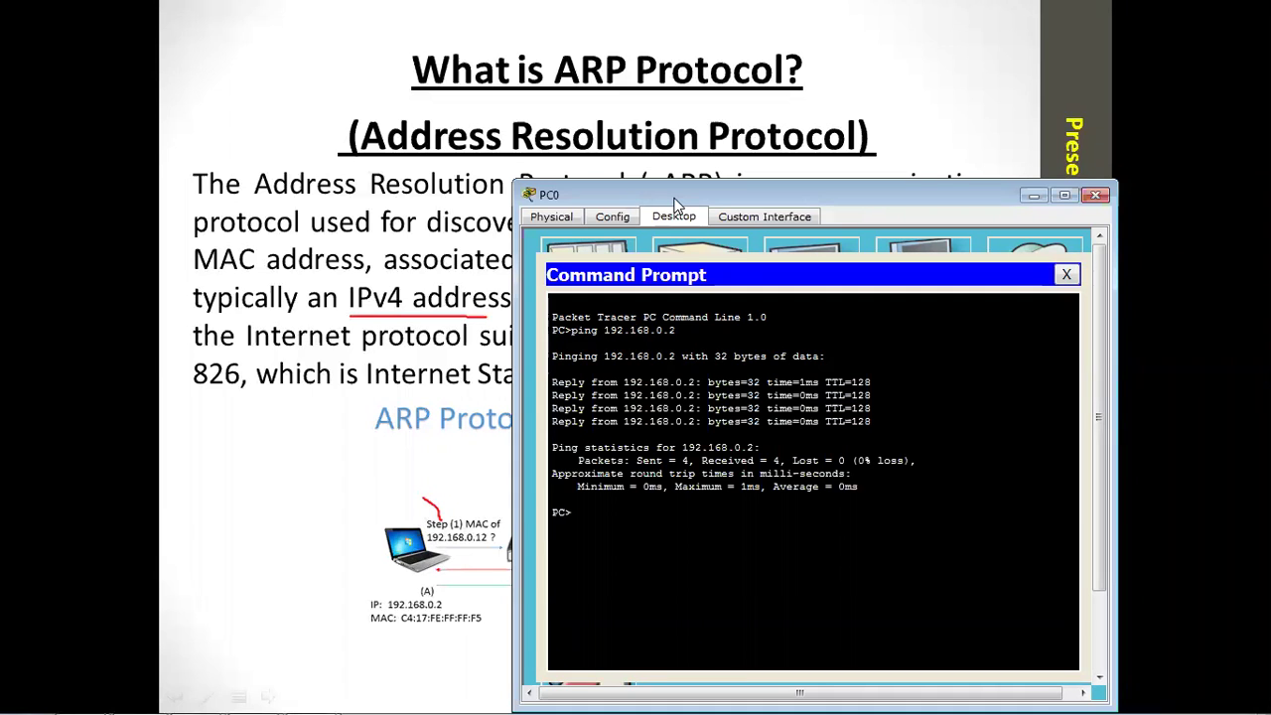
pyautogui.moveTo(204, 695)
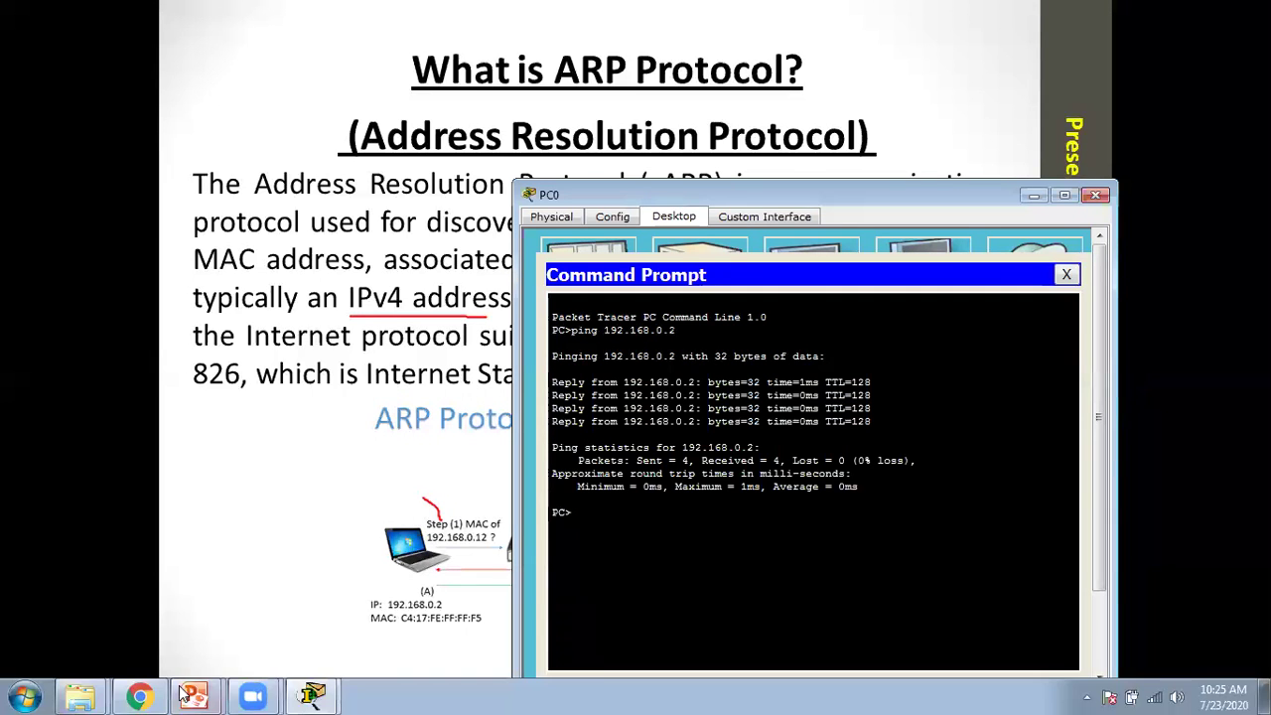
pyautogui.click(312, 695)
pyautogui.click(298, 620)
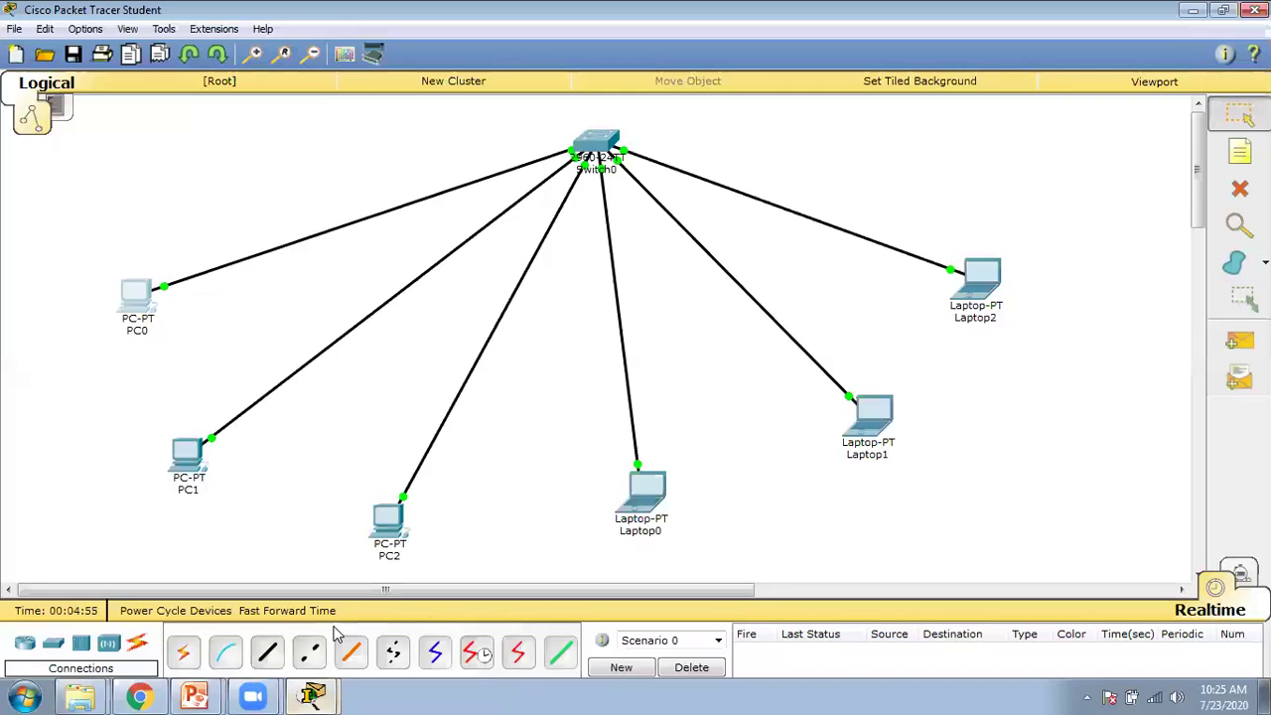
# Step: Bring PC0's command prompt back up and list its ARP table with arp -a
pyautogui.click(312, 703)
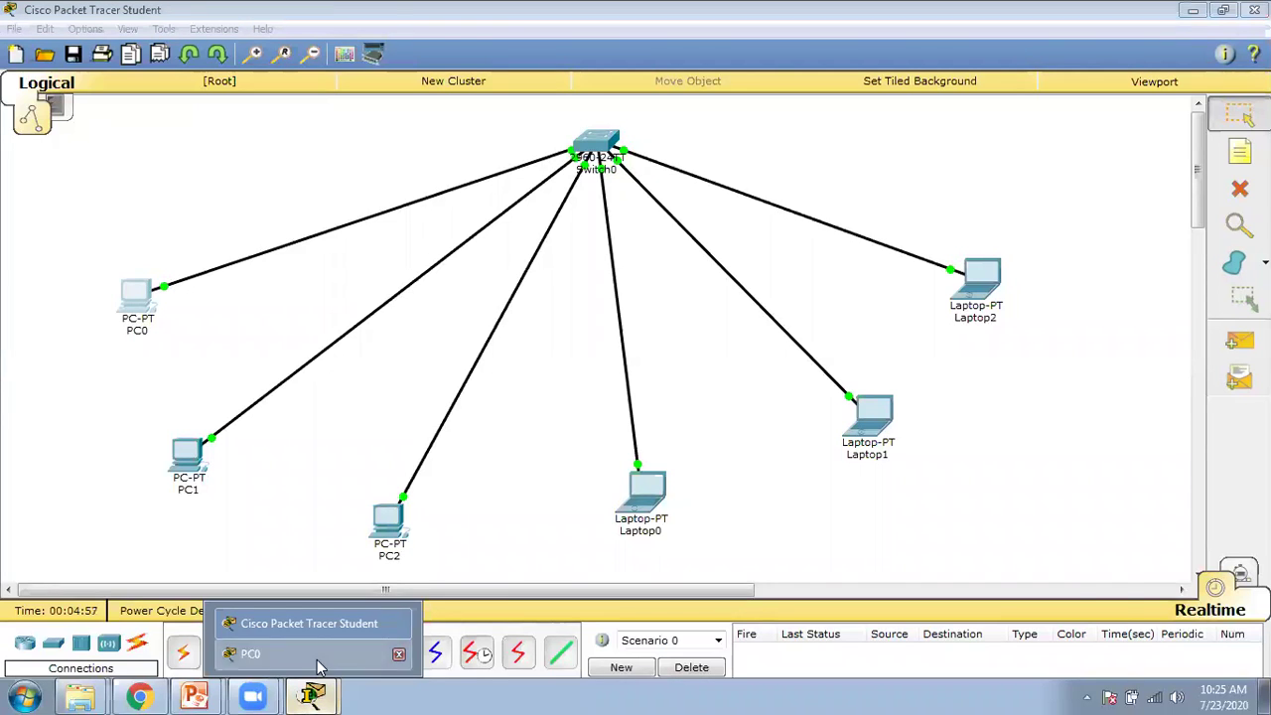
pyautogui.click(317, 663)
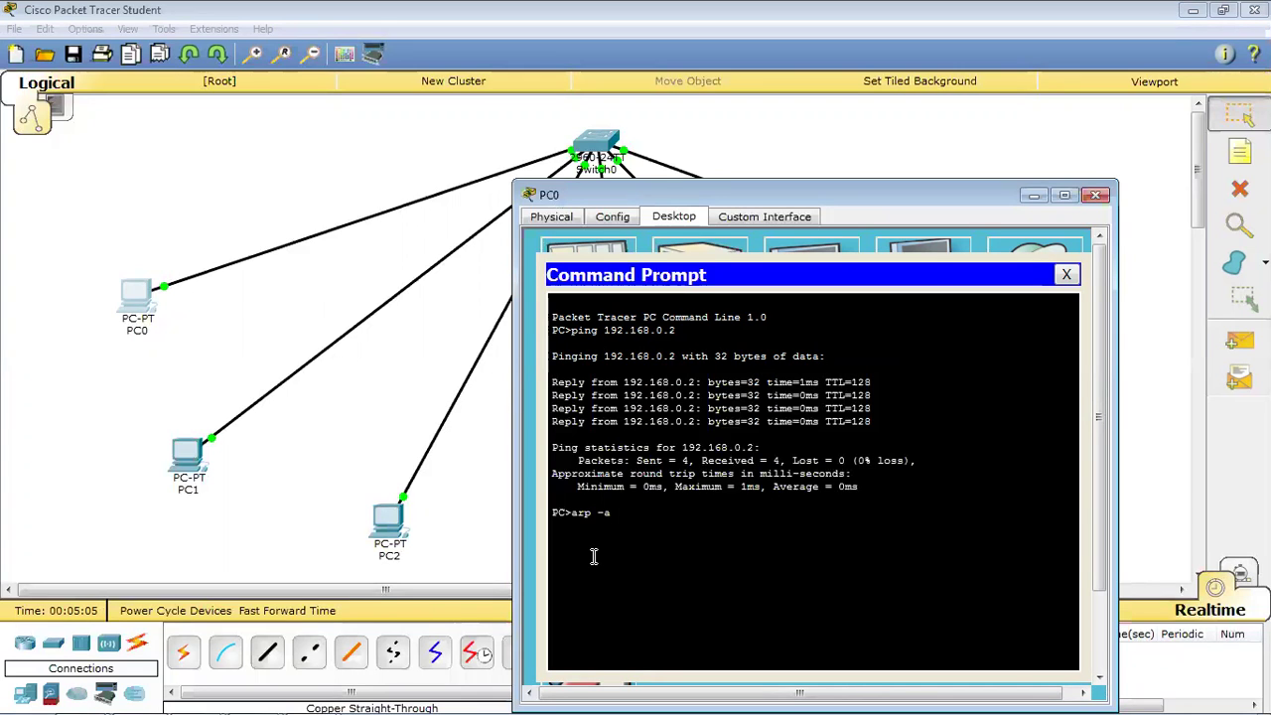
pyautogui.press('Return')
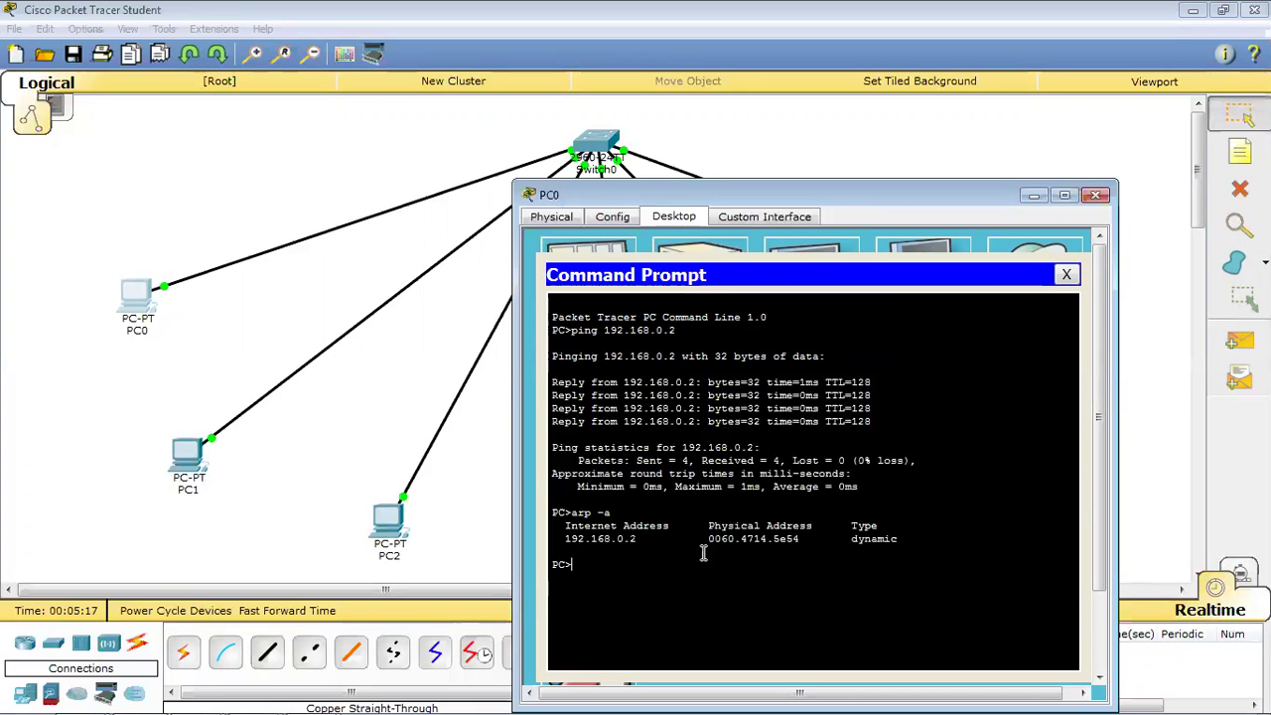
# Step: Ping PC2 at 192.168.0.3 from PC0's command prompt
pyautogui.press('Up')
pyautogui.press('Up')
pyautogui.press('BackSpace')
pyautogui.write('3')
pyautogui.press('Return')
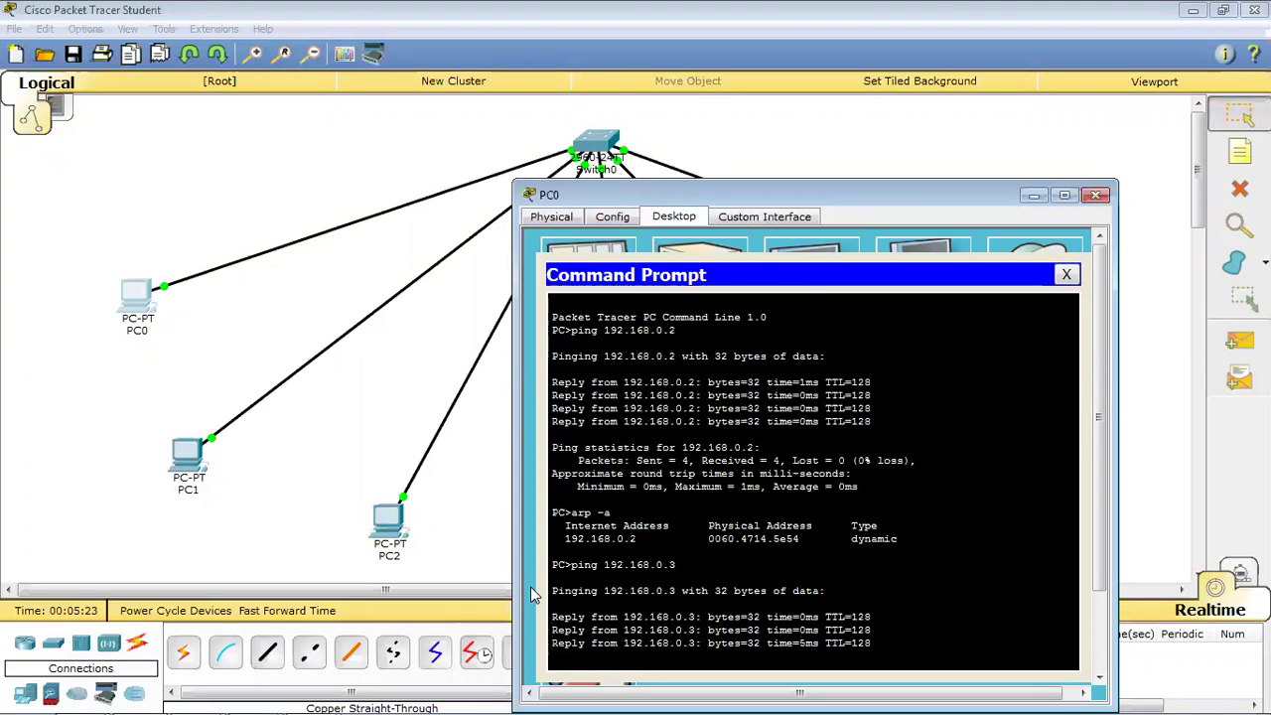
# Step: Ping Laptop0 at 192.168.0.4 from PC0's command prompt
pyautogui.press('Up')
pyautogui.press('BackSpace')
pyautogui.write('4')
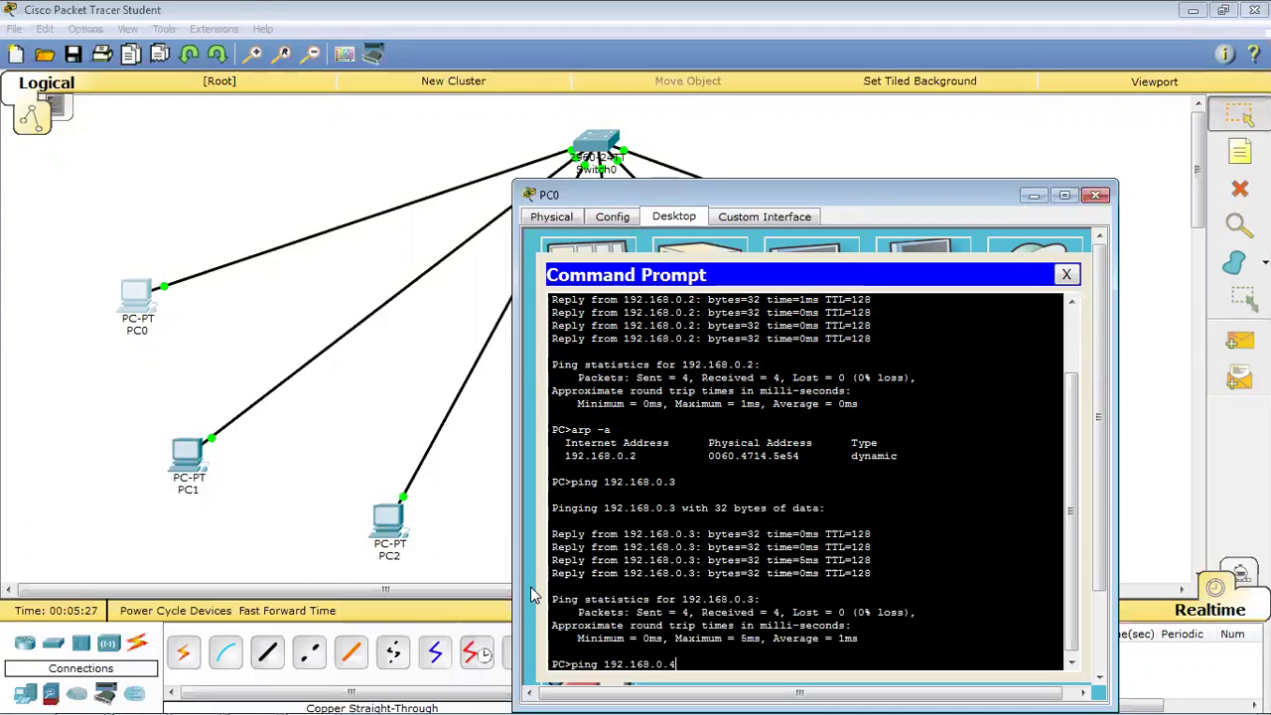
pyautogui.press('Return')
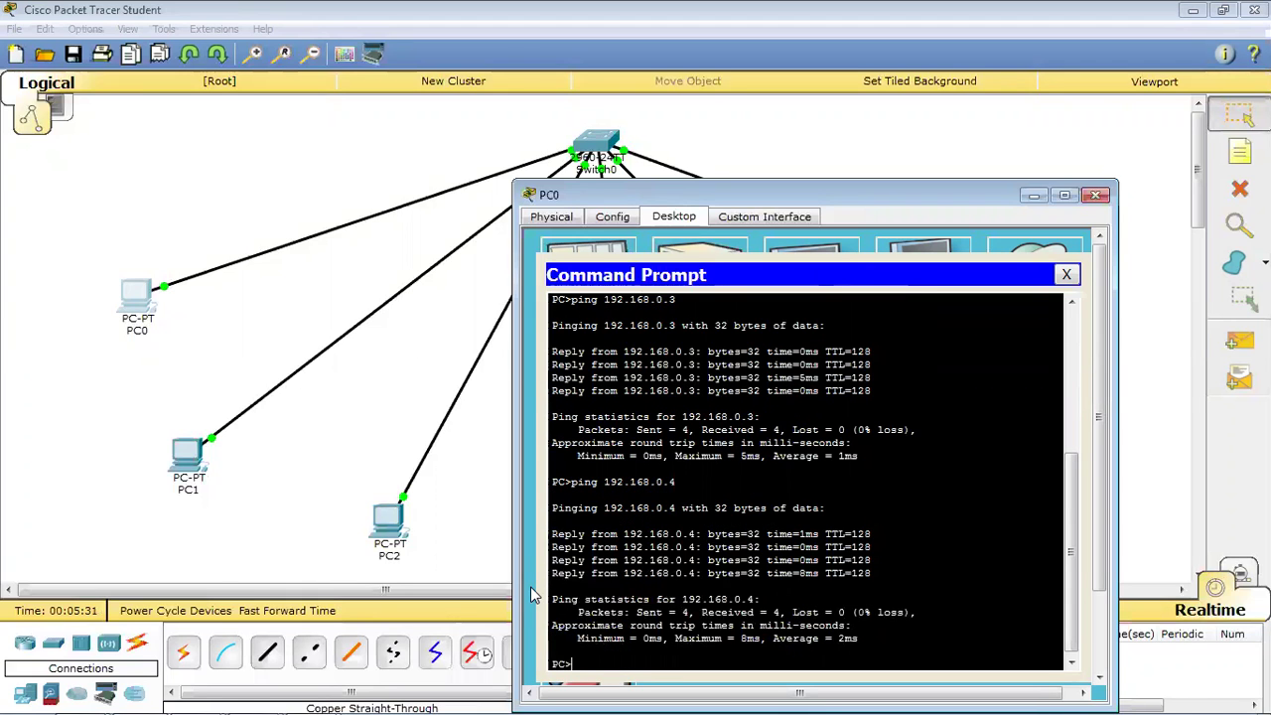
# Step: Ping Laptop1 at 192.168.0.5 from PC0's command prompt
pyautogui.press('Up')
pyautogui.press('BackSpace')
pyautogui.write('5')
pyautogui.press('Return')
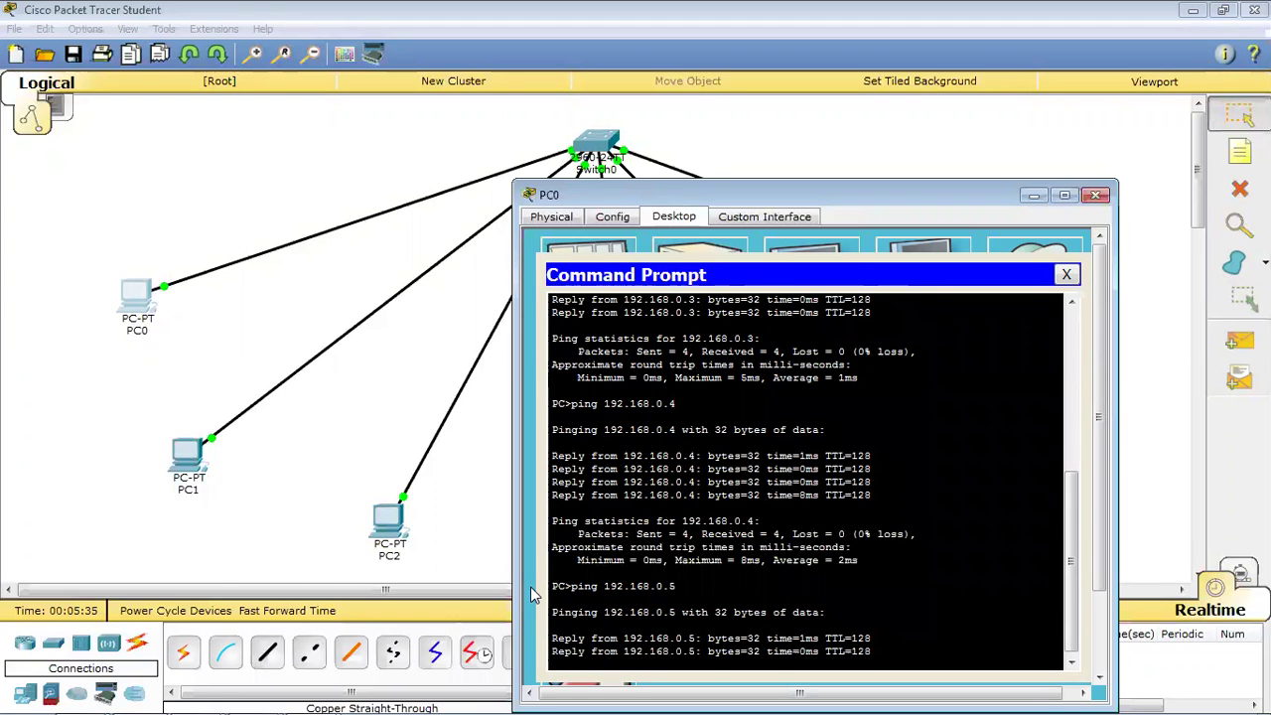
# Step: Ping Laptop2 at 192.168.0.6 from PC0's command prompt
pyautogui.press('Up')
pyautogui.press('BackSpace')
pyautogui.write('68.0.6')
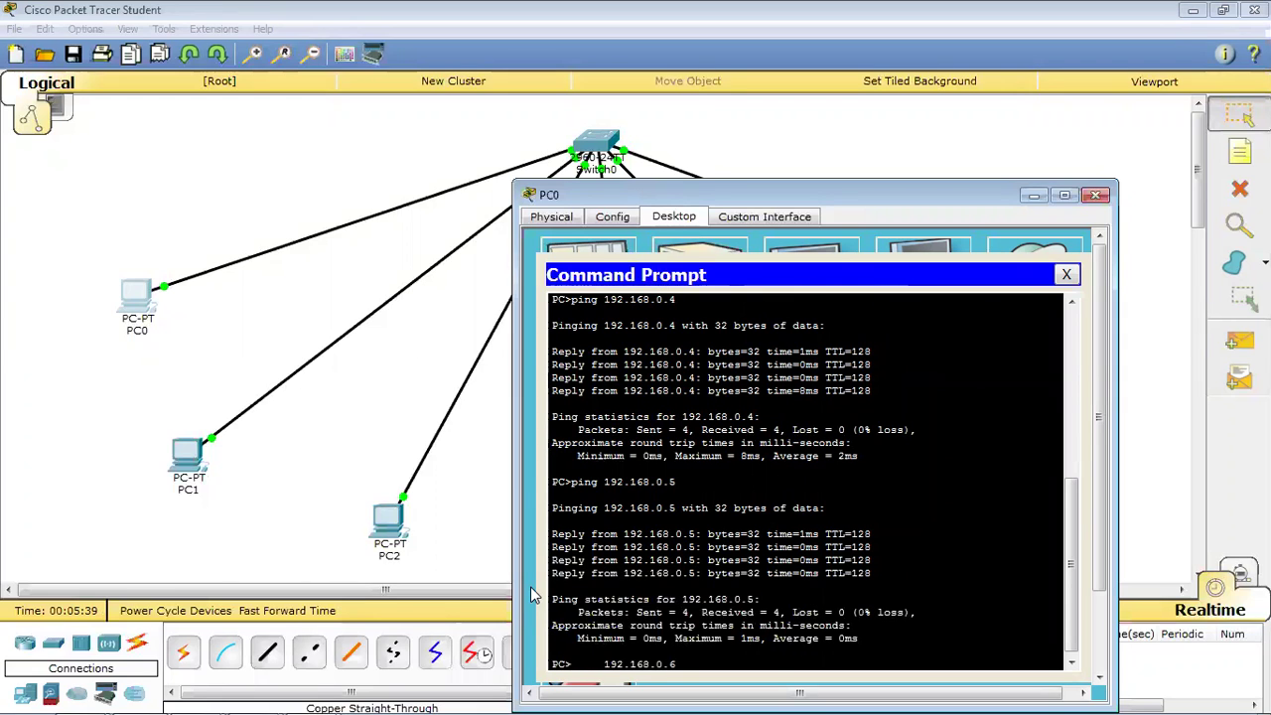
pyautogui.press('Return')
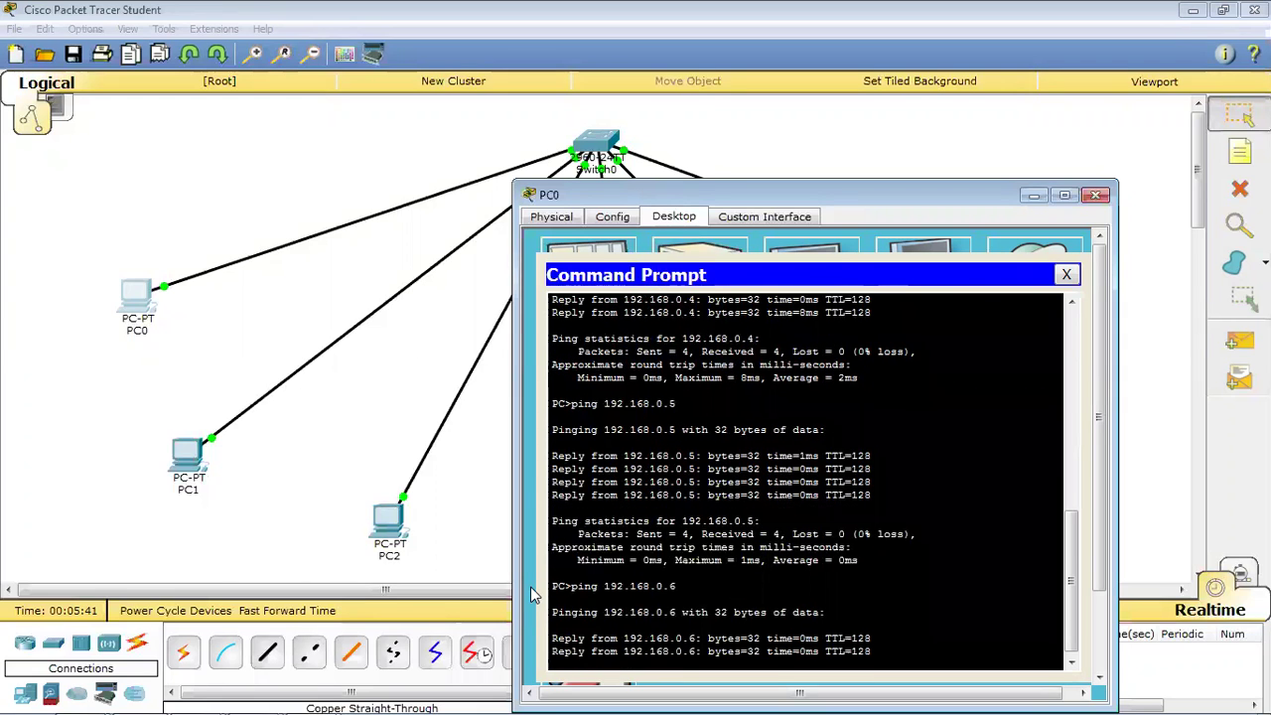
# Step: Clear the recalled command and run arp -a again to list PC0's ARP entries for all pinged hosts
pyautogui.press('Up')
pyautogui.press('Up')
pyautogui.press('BackSpace')
pyautogui.press('BackSpace')
pyautogui.press('BackSpace')
pyautogui.press('BackSpace')
pyautogui.press('BackSpace')
pyautogui.press('BackSpace')
pyautogui.press('BackSpace')
pyautogui.press('BackSpace')
pyautogui.press('BackSpace')
pyautogui.press('BackSpace')
pyautogui.press('BackSpace')
pyautogui.press('BackSpace')
pyautogui.press('BackSpace')
pyautogui.press('BackSpace')
pyautogui.press('BackSpace')
pyautogui.press('BackSpace')
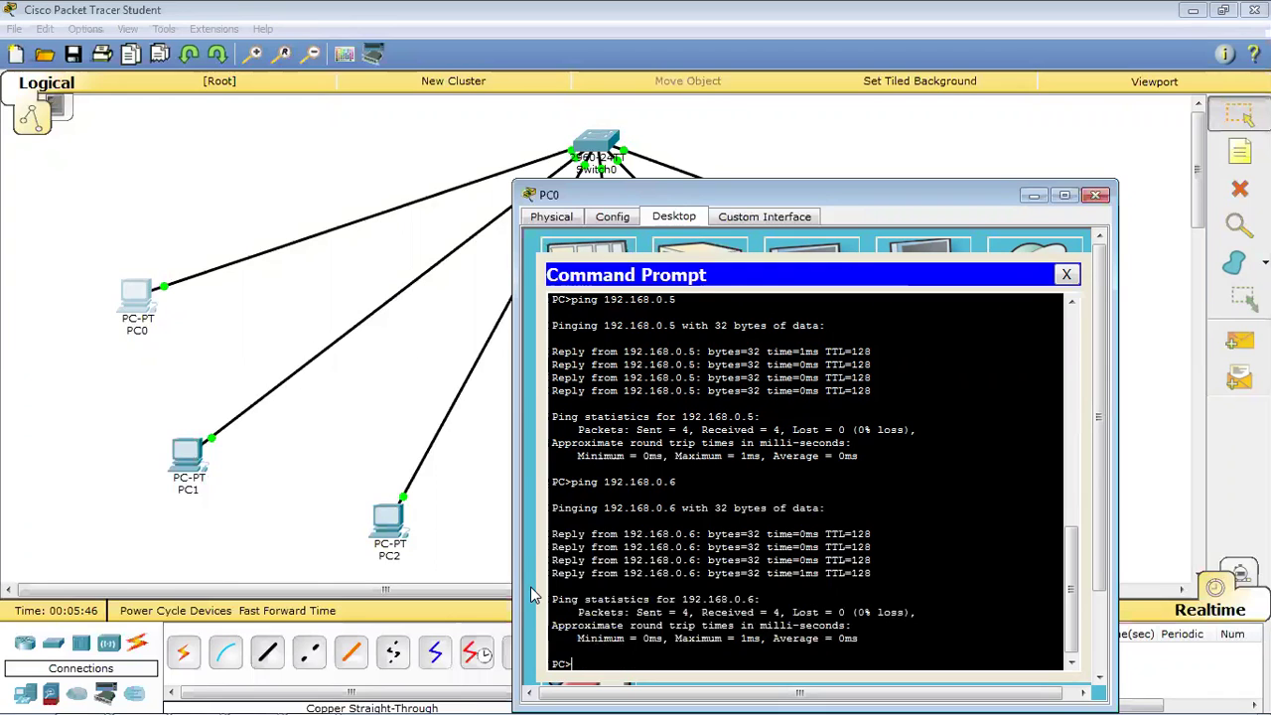
pyautogui.write('arp -a')
pyautogui.press('Return')
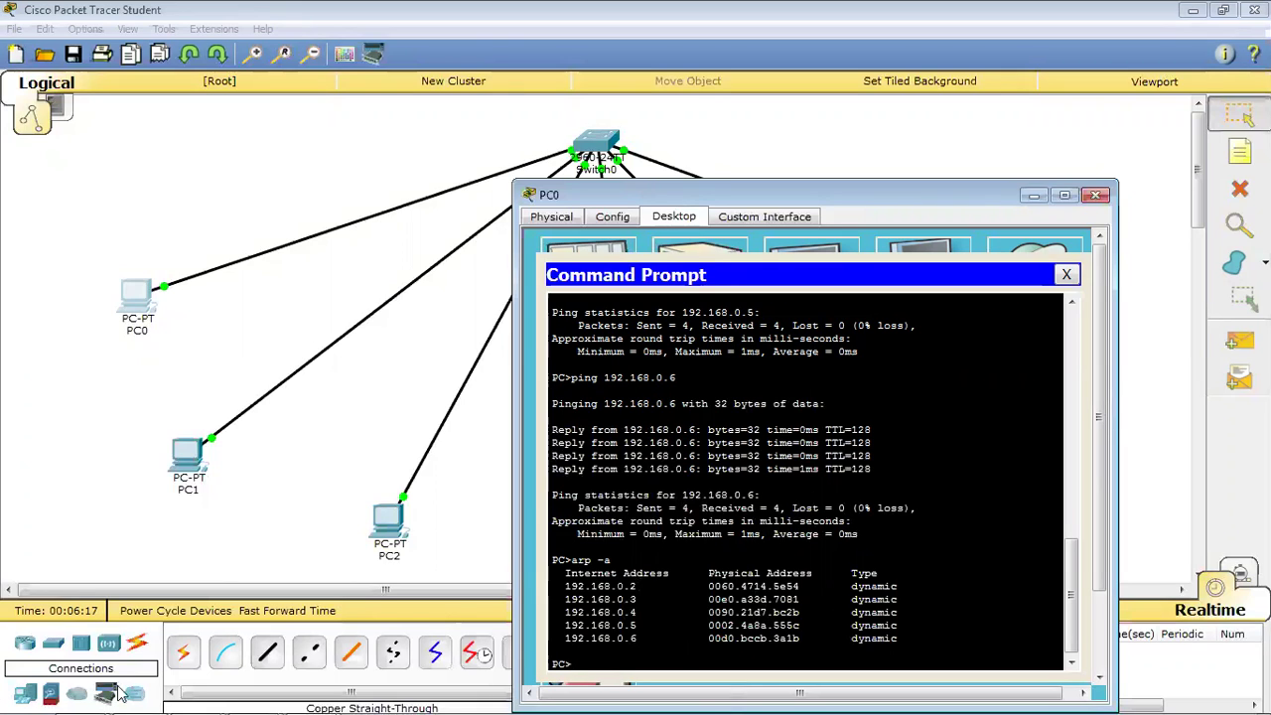
# Step: Switch to the PowerPoint slide about DHCP and return to the Packet Tracer topology
pyautogui.hotkey('alt', 'Tab')
pyautogui.hotkey('alt', 'Tab')
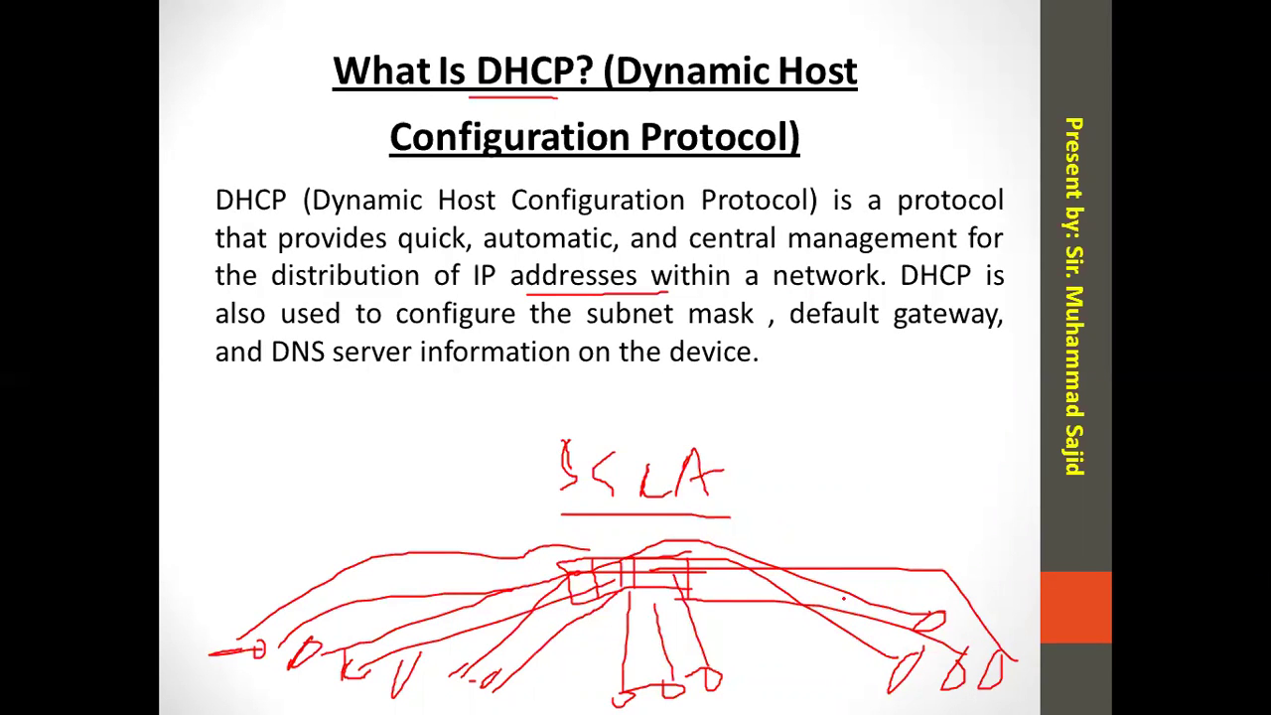
pyautogui.hotkey('alt', 'Tab')
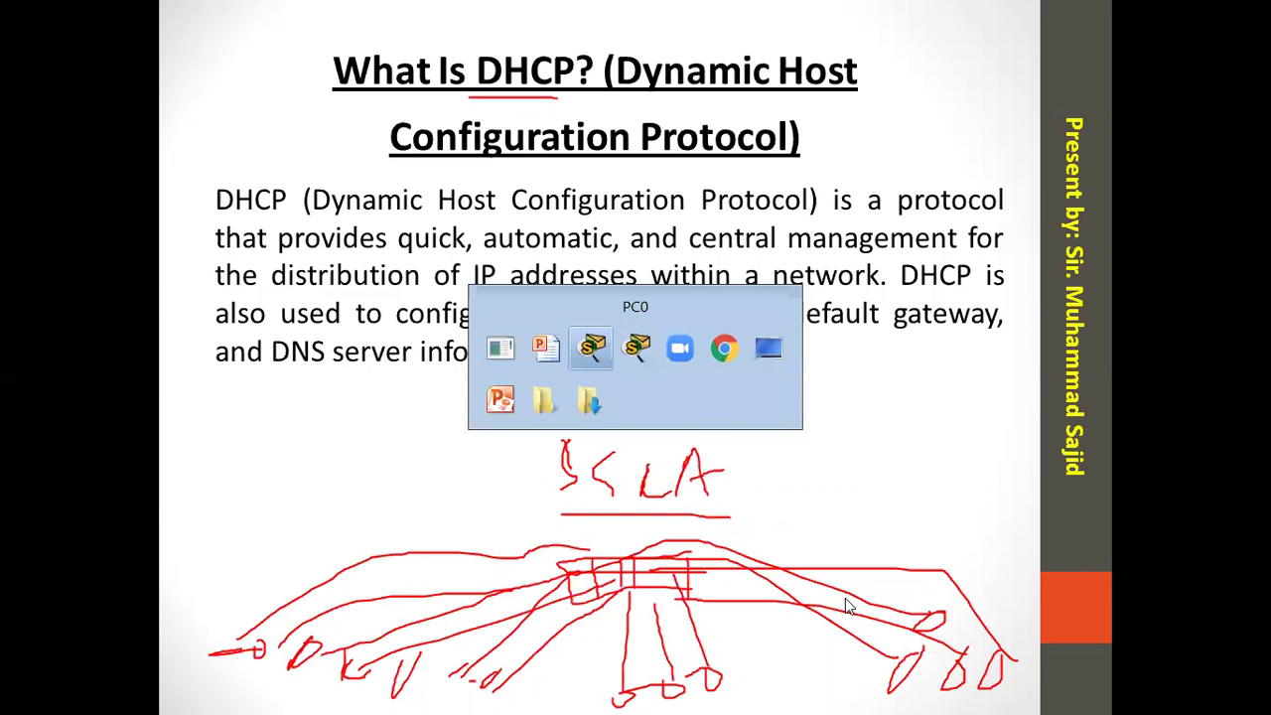
pyautogui.hotkey('alt', 'Tab')
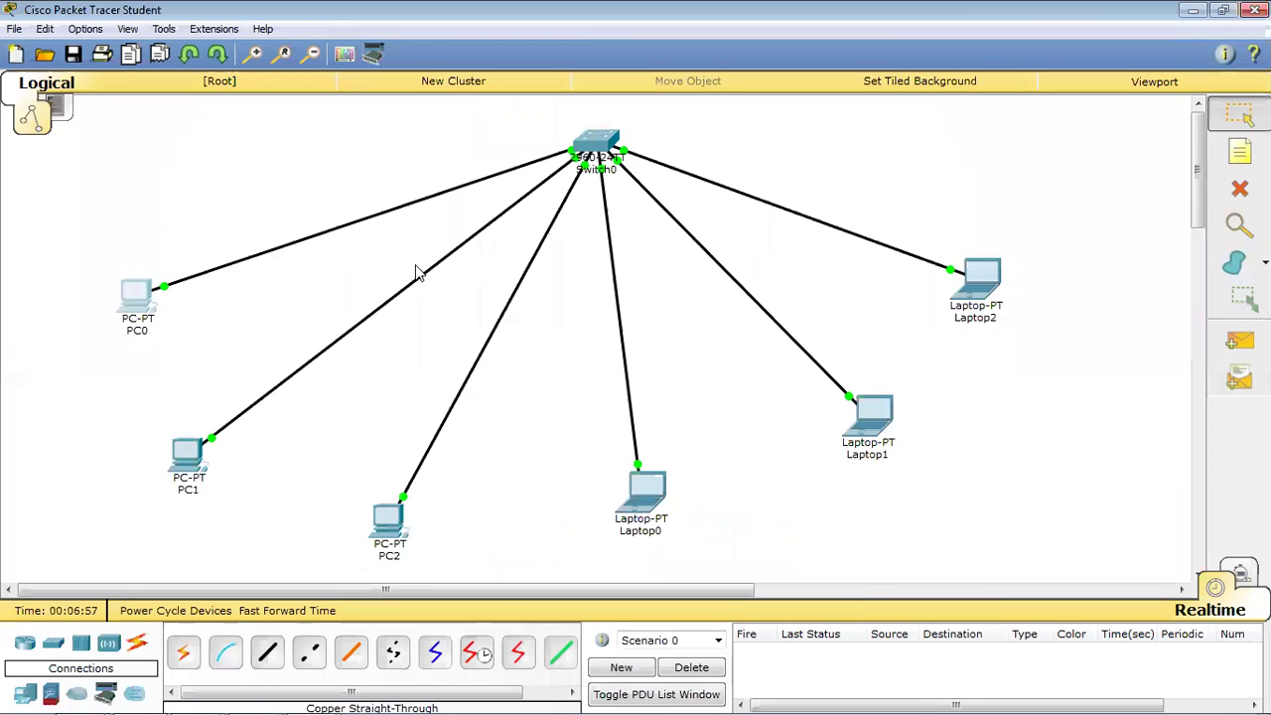
pyautogui.moveTo(598, 142)
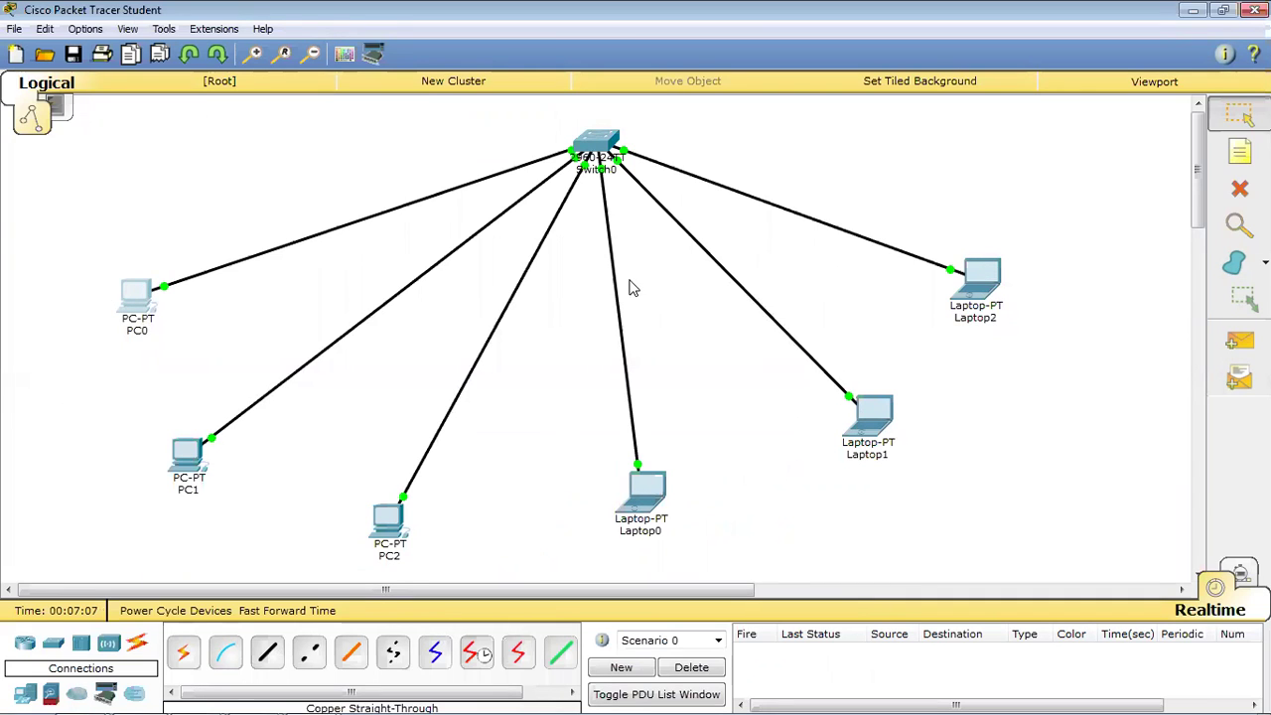
pyautogui.moveTo(615, 323)
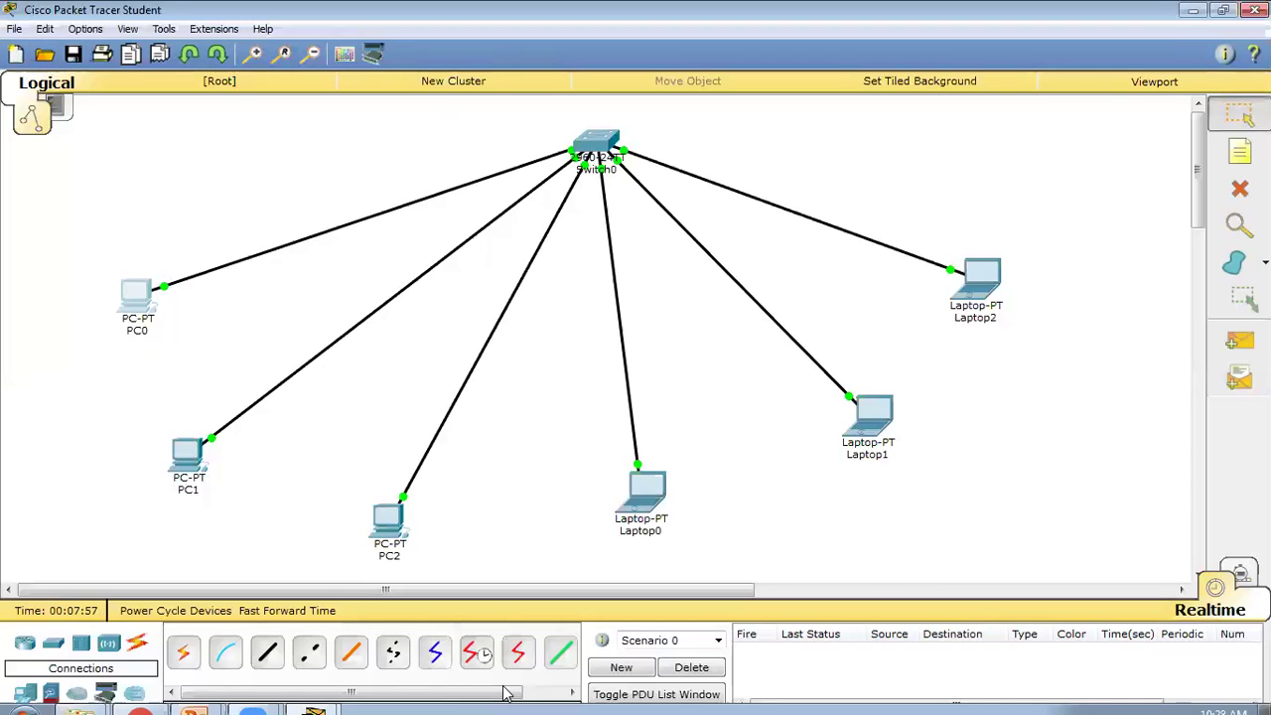
# Step: Bring up PC0's command prompt window again and close it
pyautogui.click(313, 695)
pyautogui.click(327, 658)
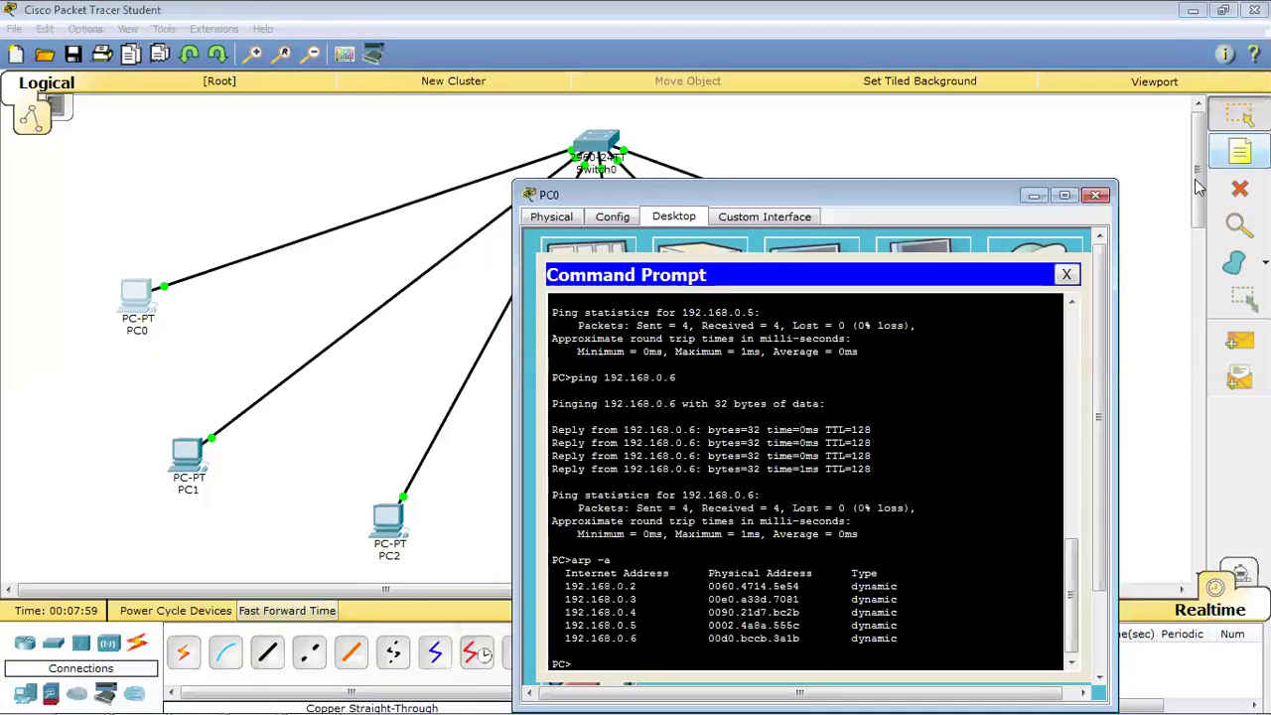
pyautogui.click(1097, 196)
# Step: Save the network as arp in the CISCO PACKET TRACER PRACTICAL folder
pyautogui.click(14, 29)
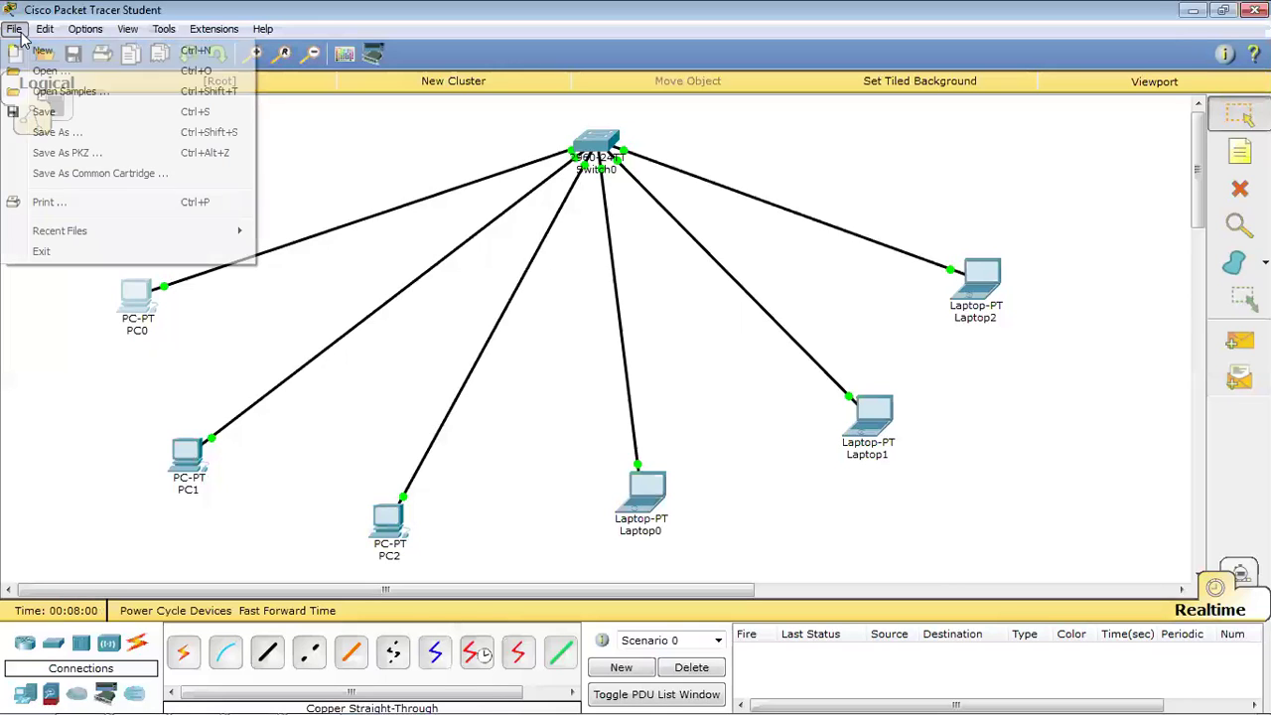
pyautogui.click(92, 117)
pyautogui.write('ad')
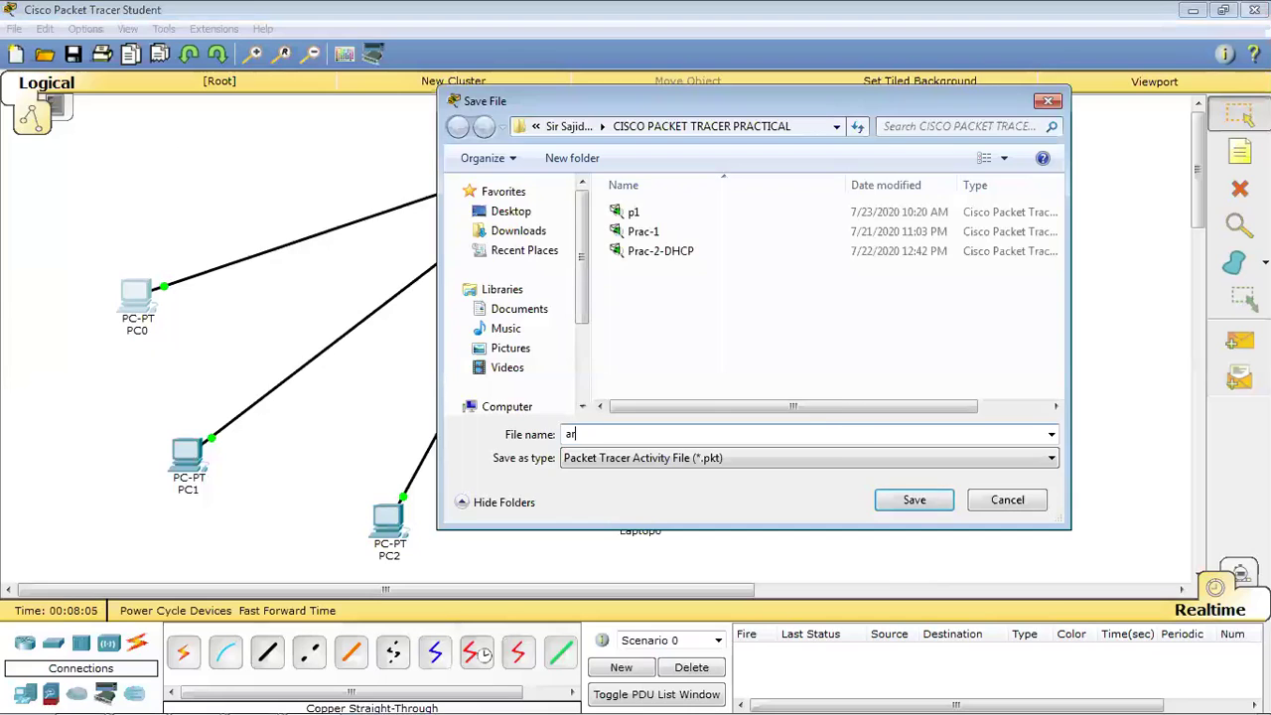
pyautogui.press('Return')
# Step: Start a new blank network, saving the changes to the current one
pyautogui.click(13, 29)
pyautogui.click(40, 51)
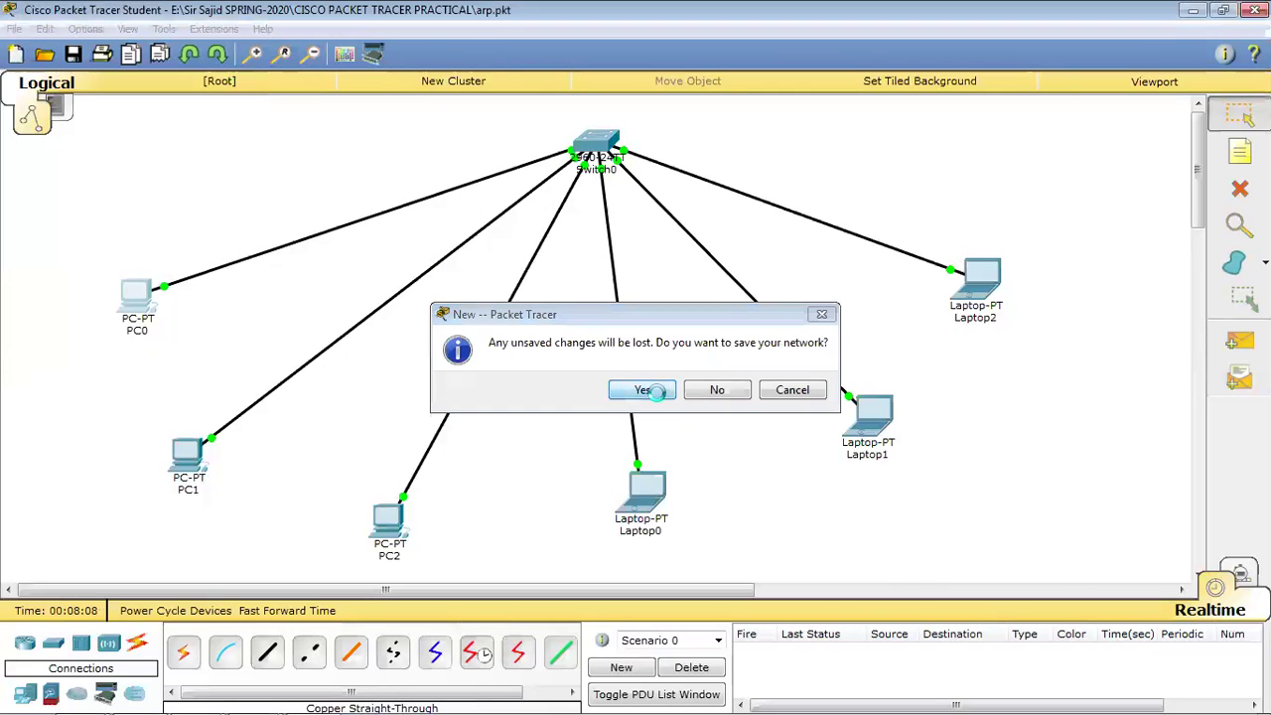
pyautogui.click(644, 390)
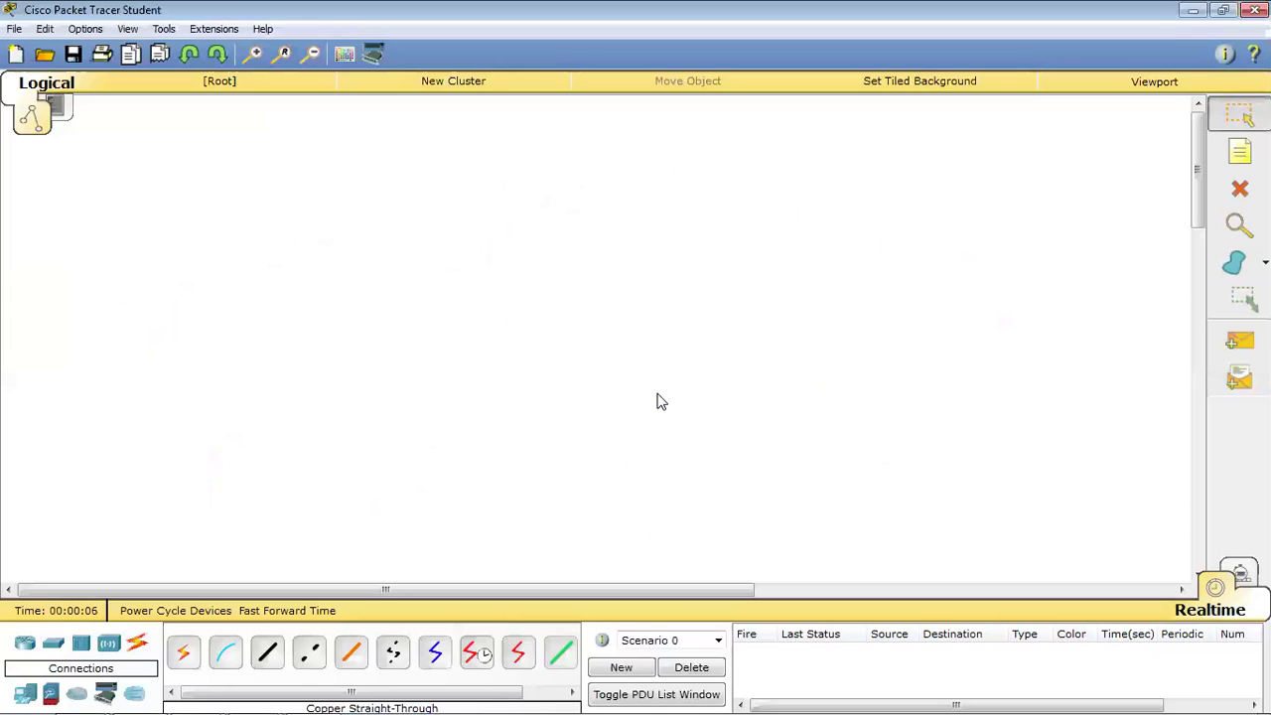
# Step: Place three generic PCs in the lower-left area of the empty workspace
pyautogui.click(27, 692)
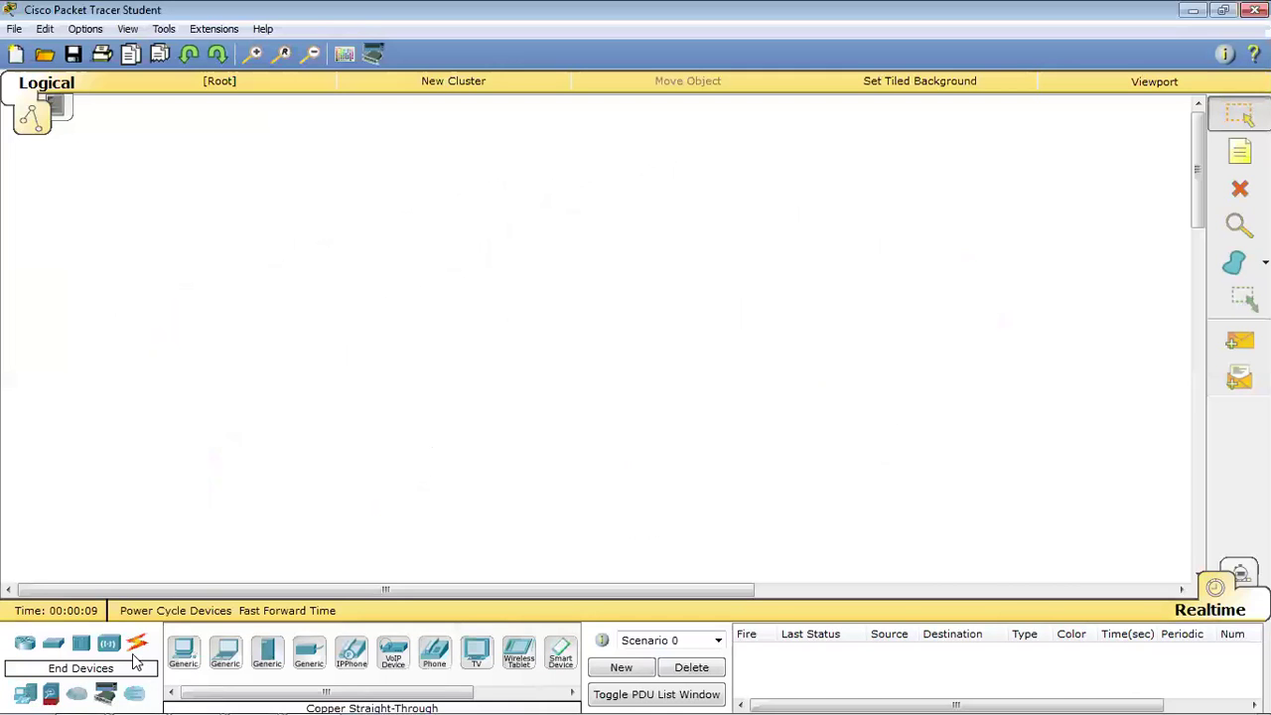
pyautogui.click(183, 652)
pyautogui.click(204, 365)
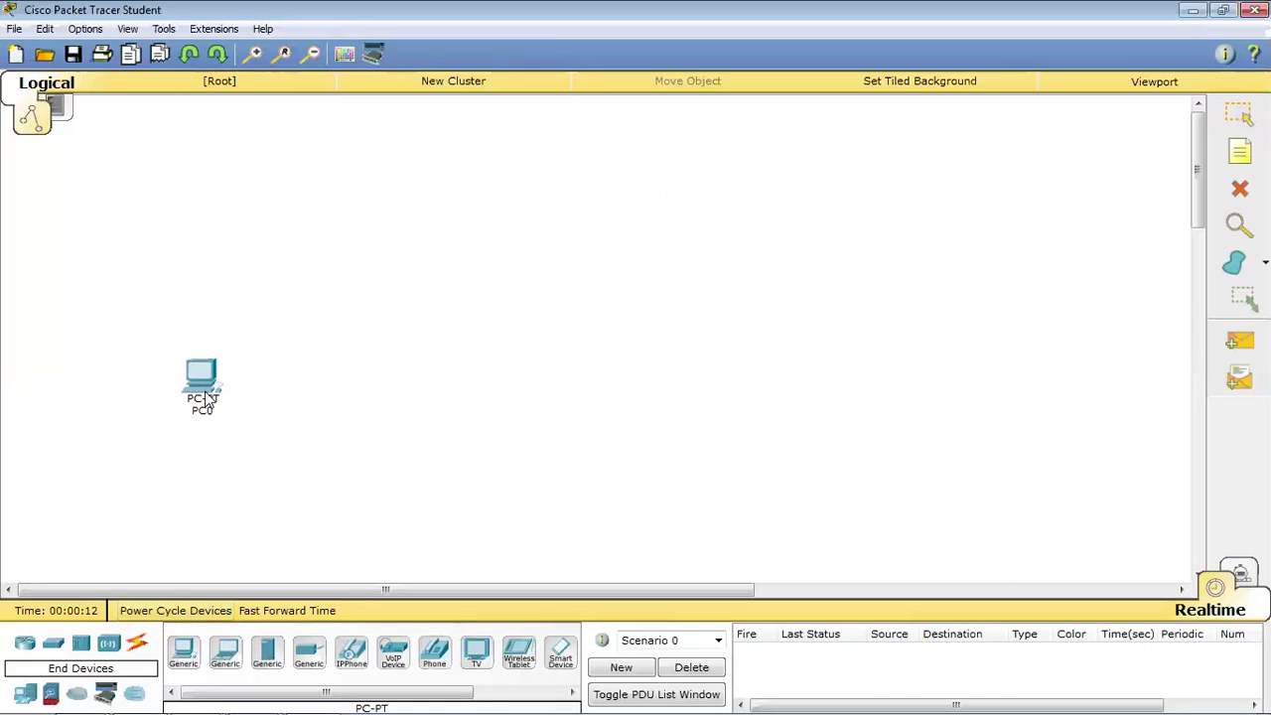
pyautogui.click(194, 656)
pyautogui.click(312, 468)
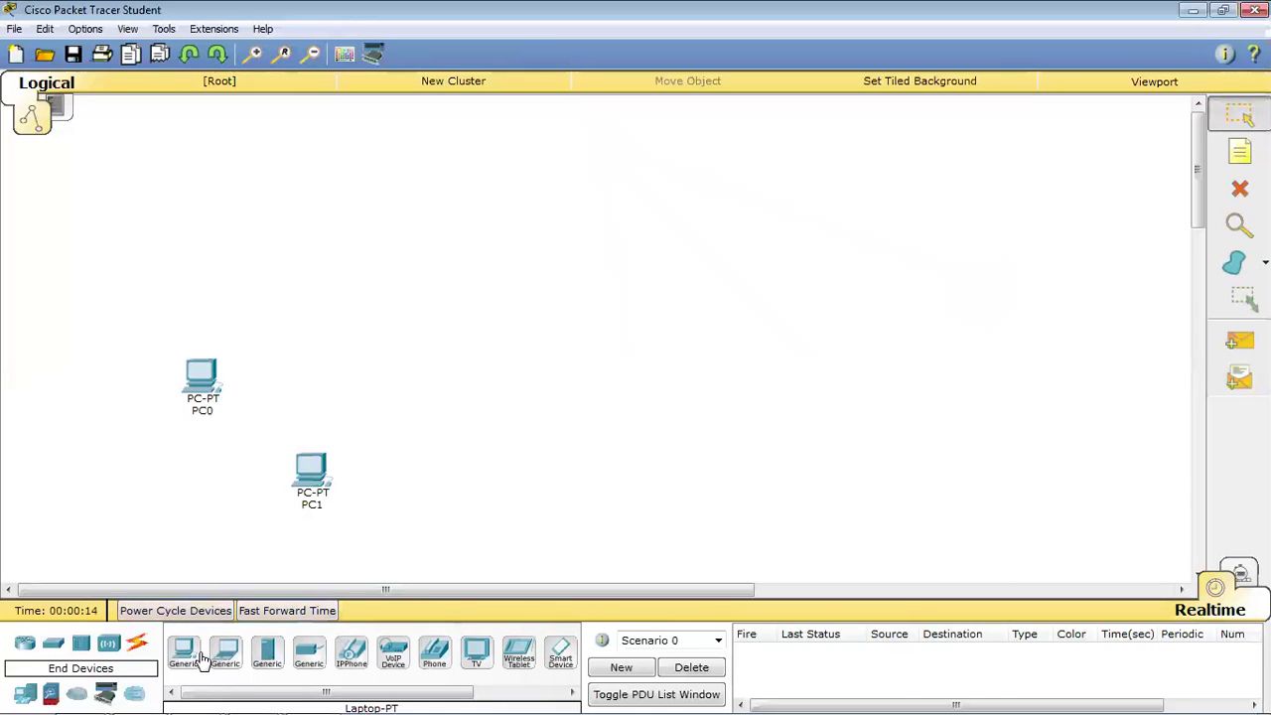
pyautogui.click(191, 655)
pyautogui.click(494, 488)
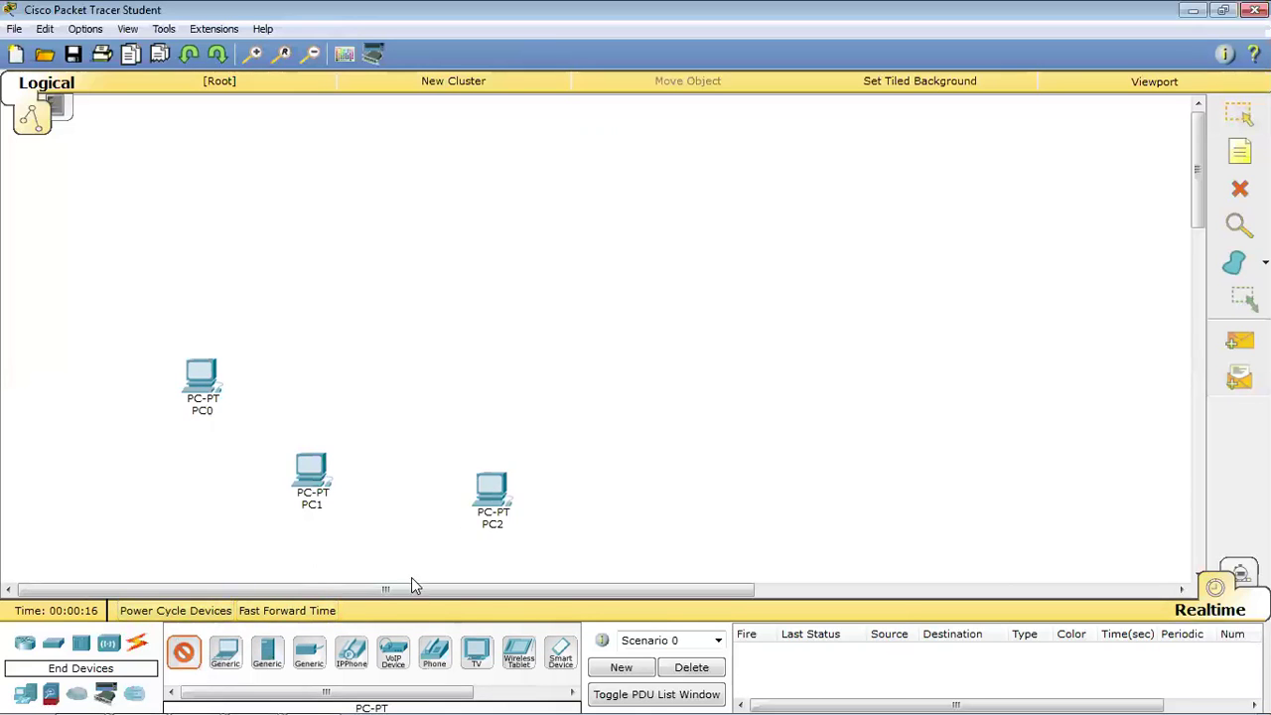
# Step: Add three generic laptops in a rising row beside the three PCs
pyautogui.click(226, 655)
pyautogui.click(675, 459)
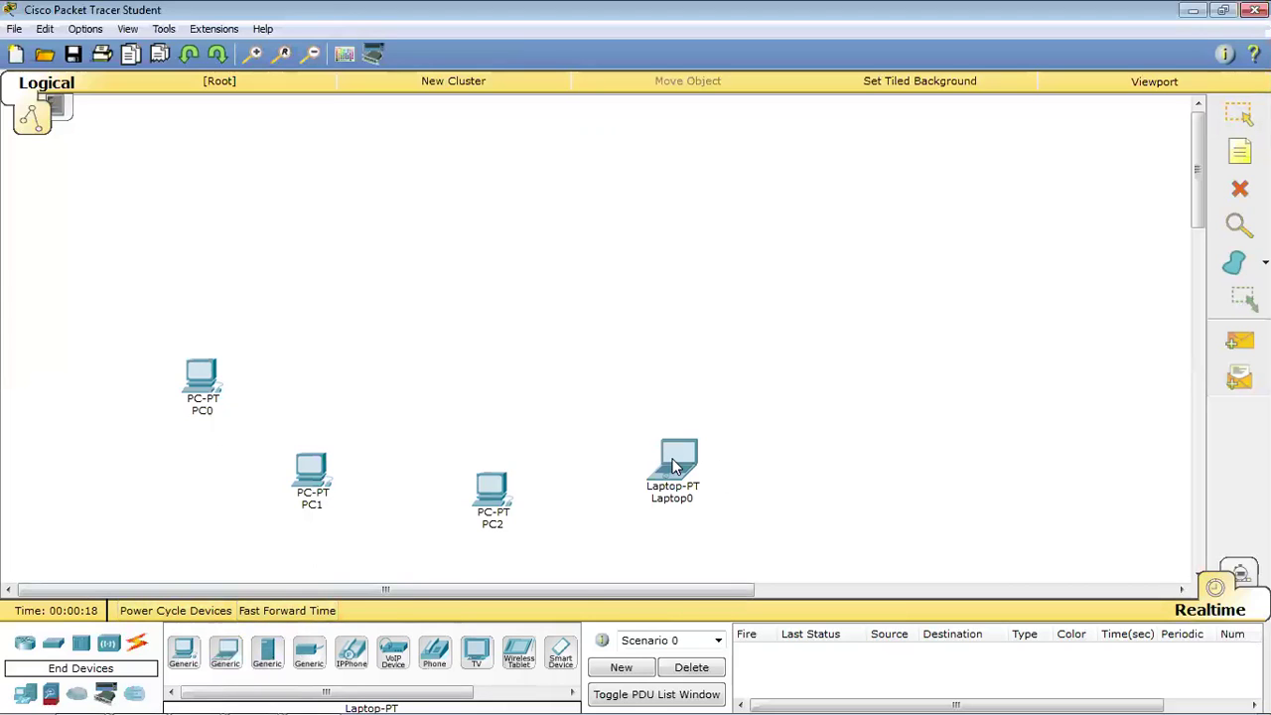
pyautogui.click(226, 655)
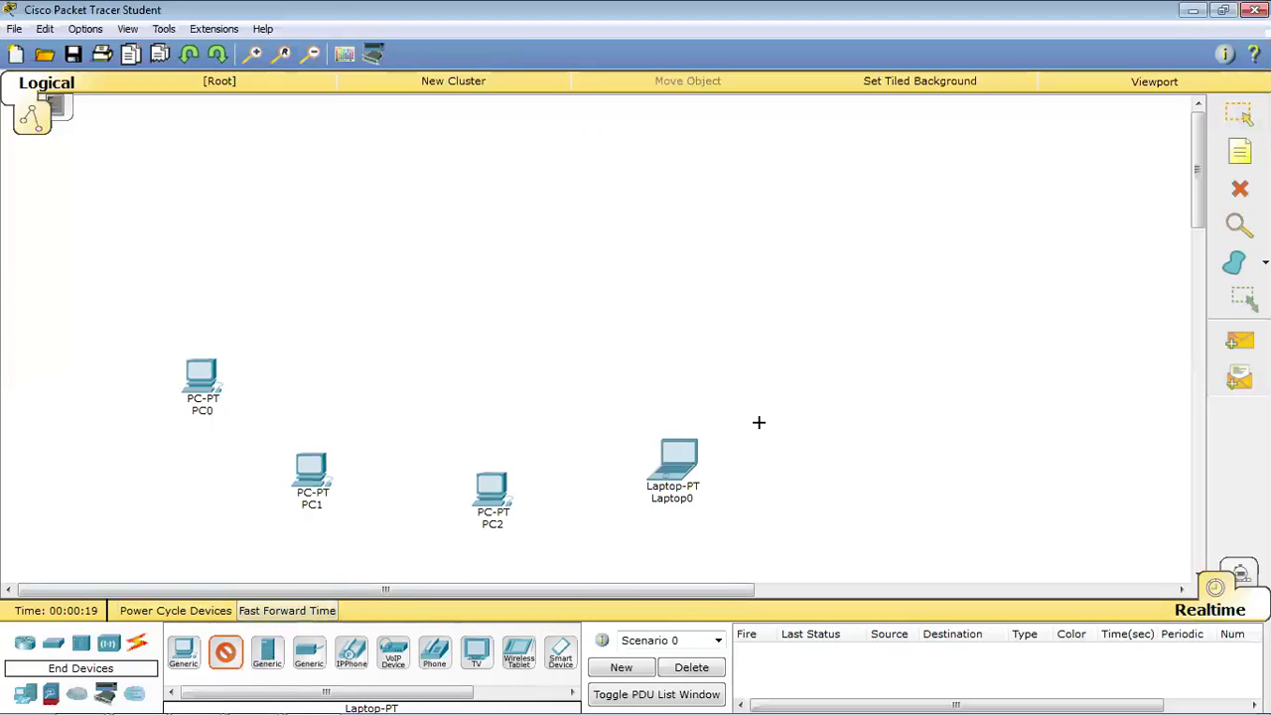
pyautogui.click(807, 411)
pyautogui.click(227, 655)
pyautogui.click(899, 350)
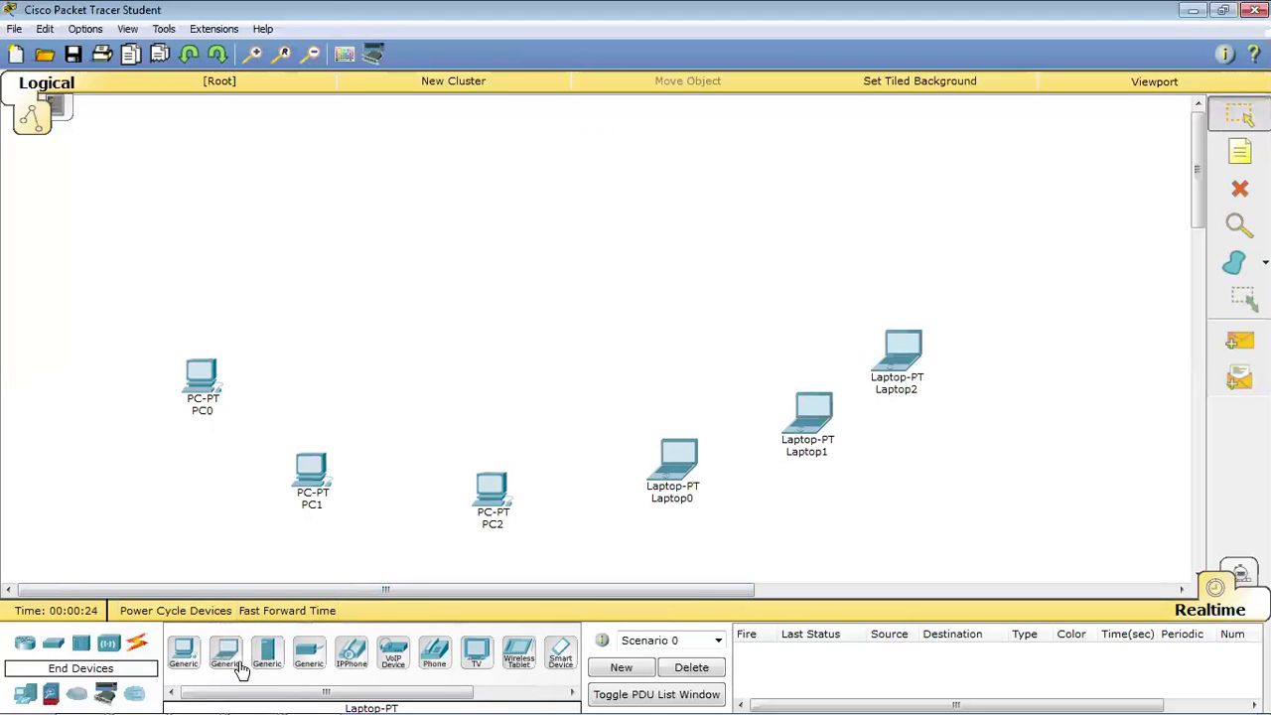
# Step: Place a 2960-24TT switch above the PCs and a generic server above the laptops
pyautogui.click(52, 643)
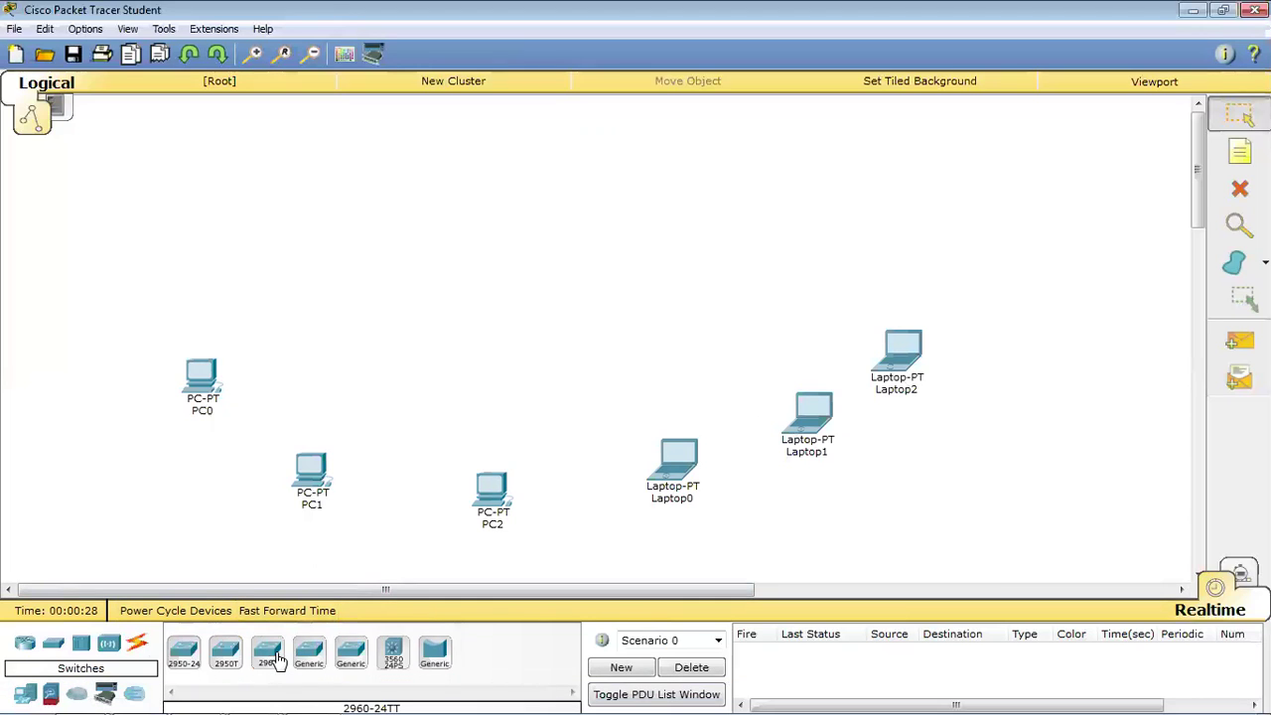
pyautogui.click(266, 651)
pyautogui.click(510, 170)
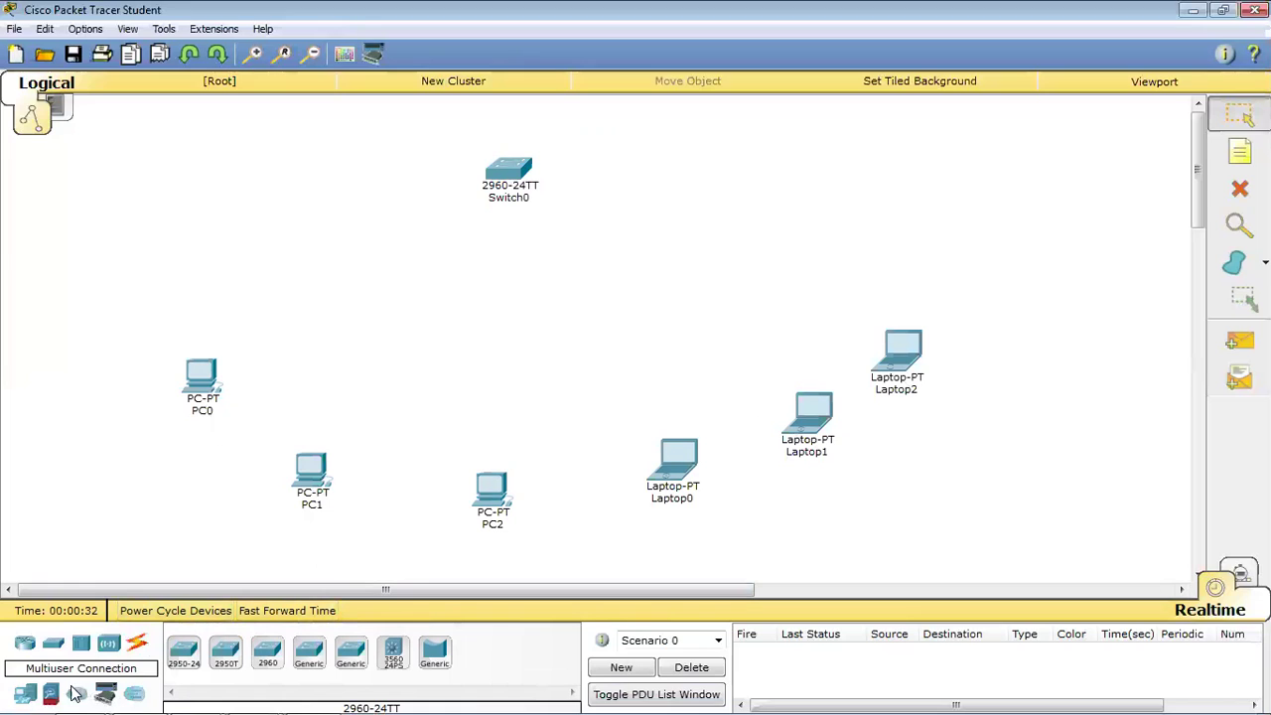
pyautogui.click(24, 694)
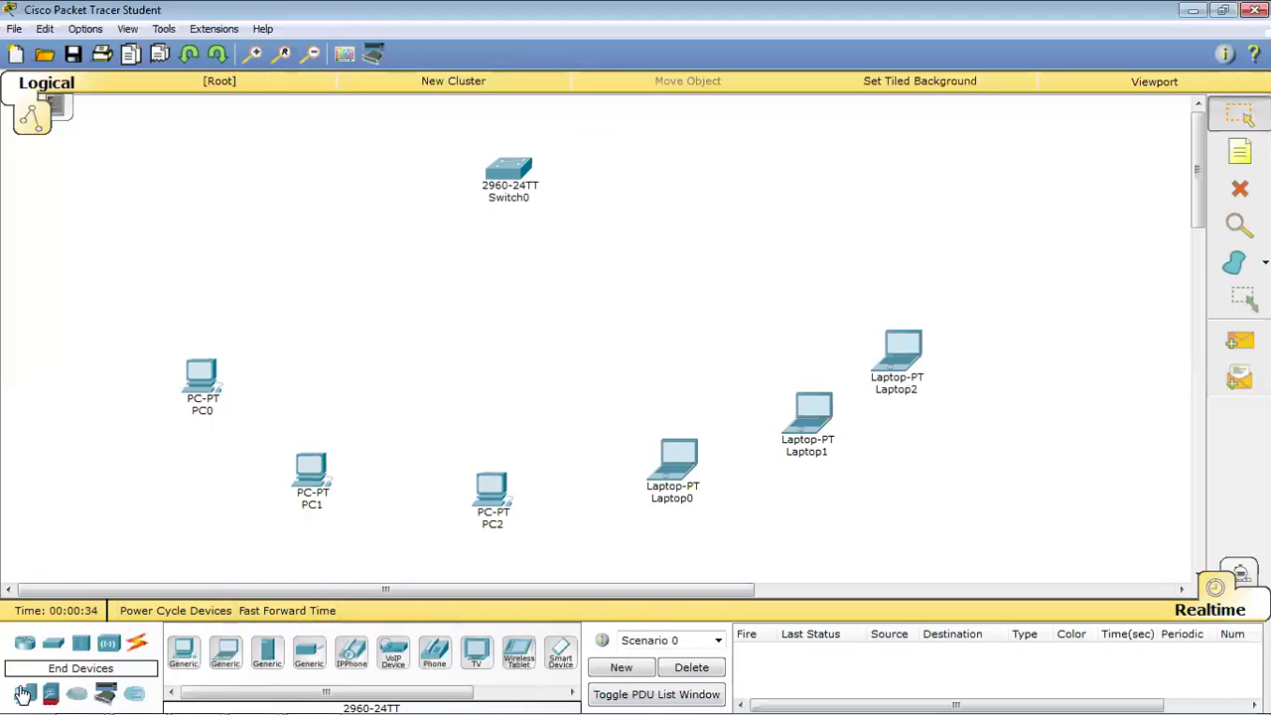
pyautogui.click(267, 651)
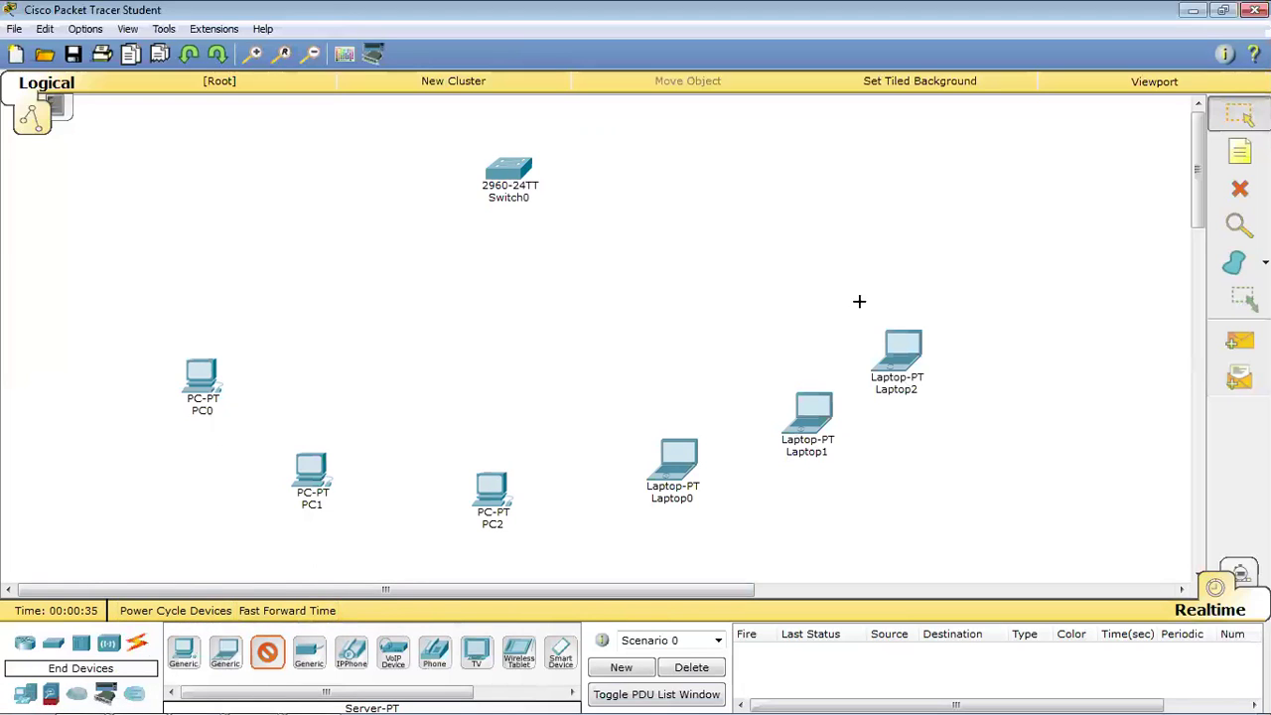
pyautogui.click(884, 154)
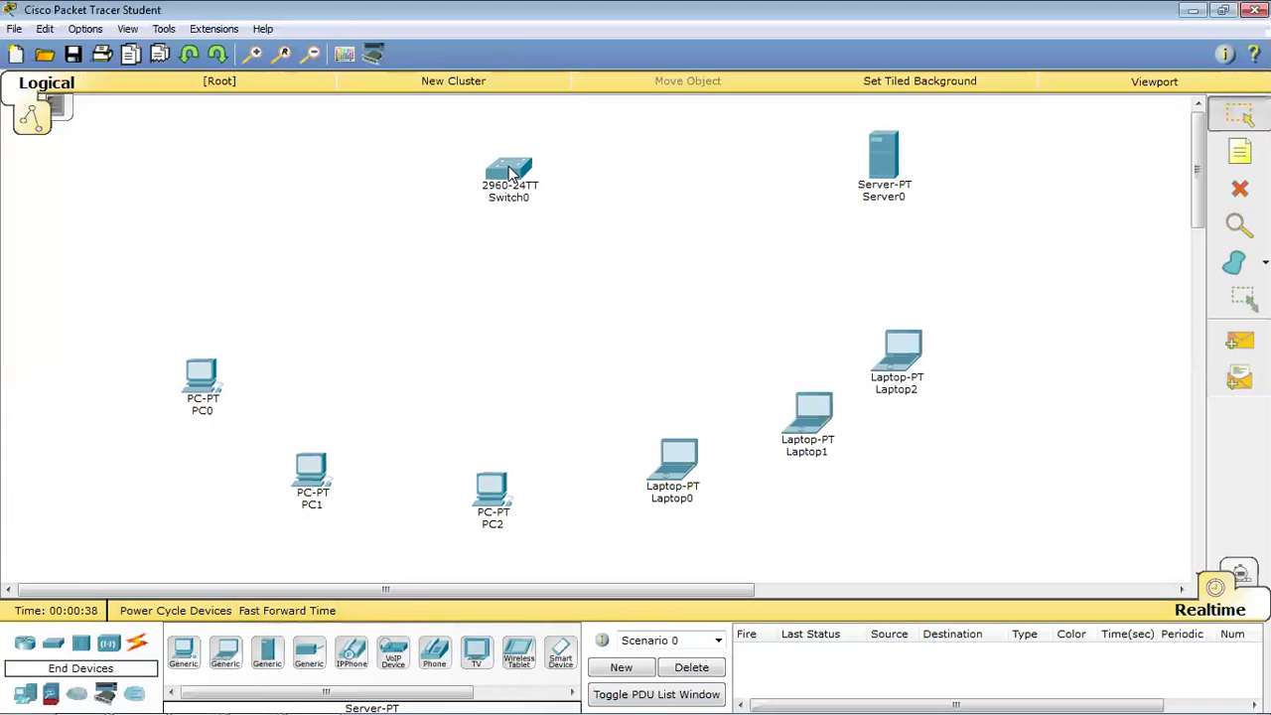
# Step: Connect PC0 to Switch0 with a copper straight-through cable
pyautogui.click(137, 644)
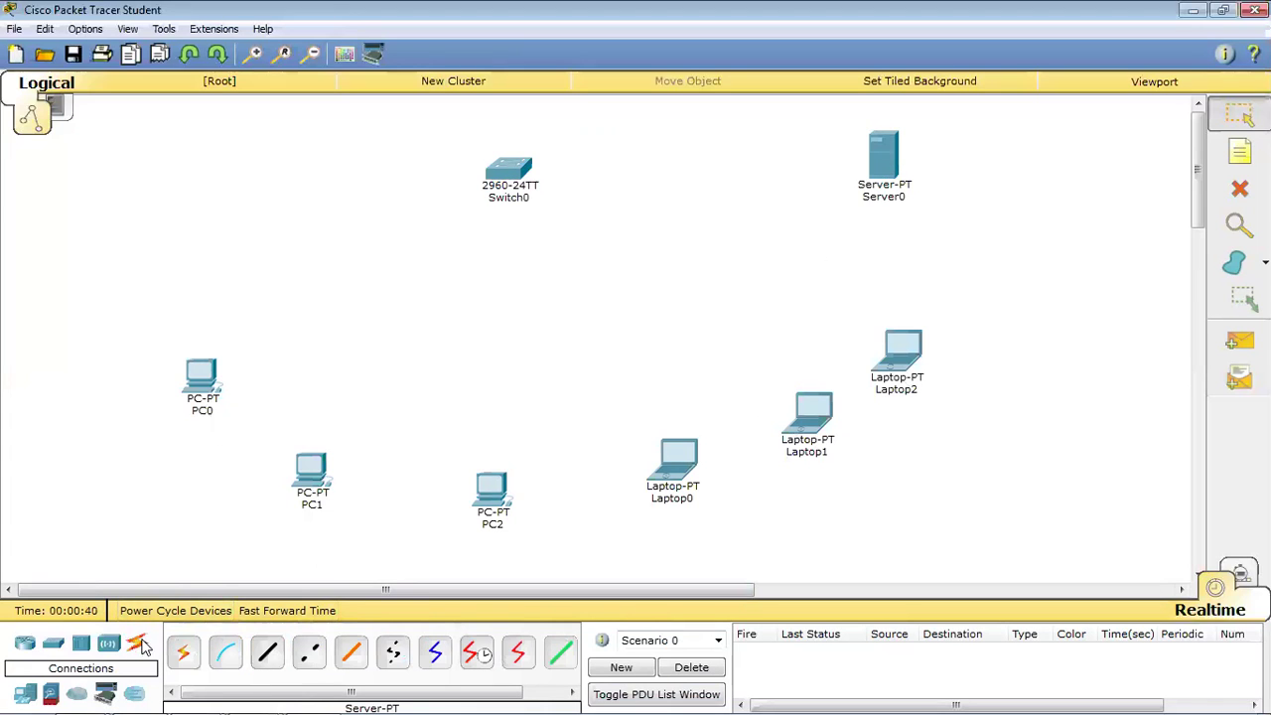
pyautogui.click(268, 653)
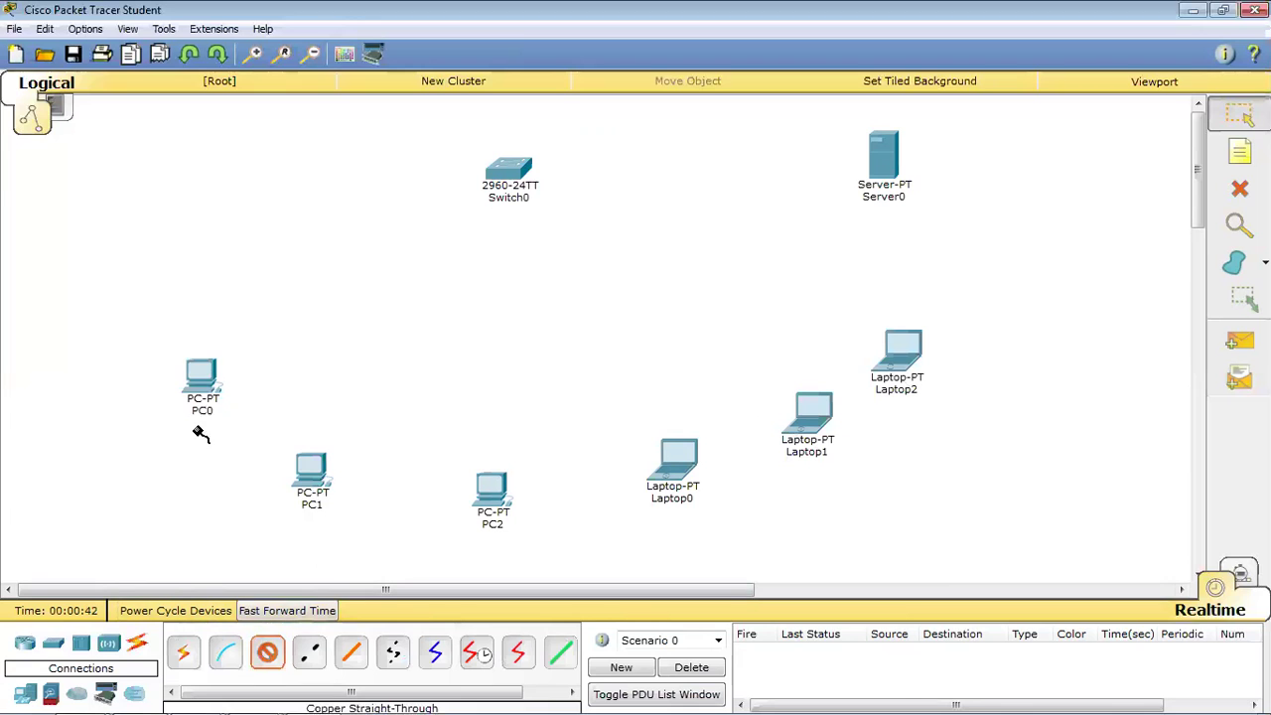
pyautogui.click(203, 384)
pyautogui.click(505, 177)
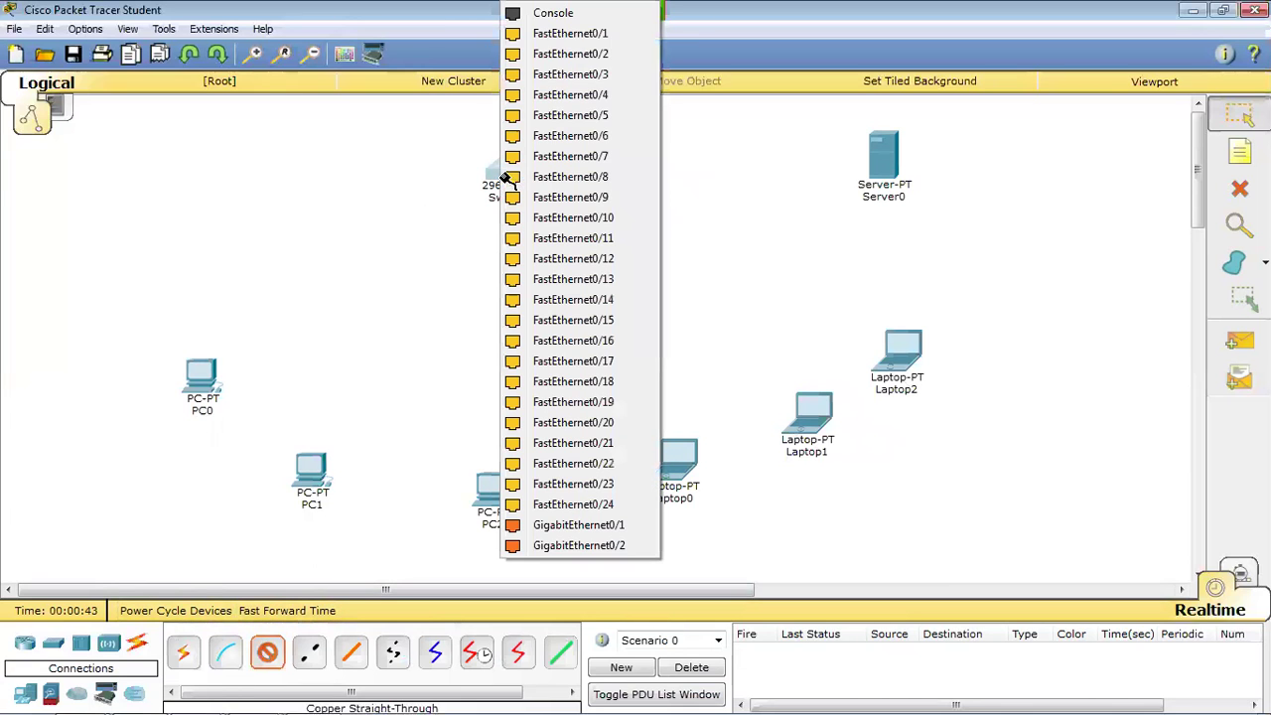
pyautogui.click(576, 90)
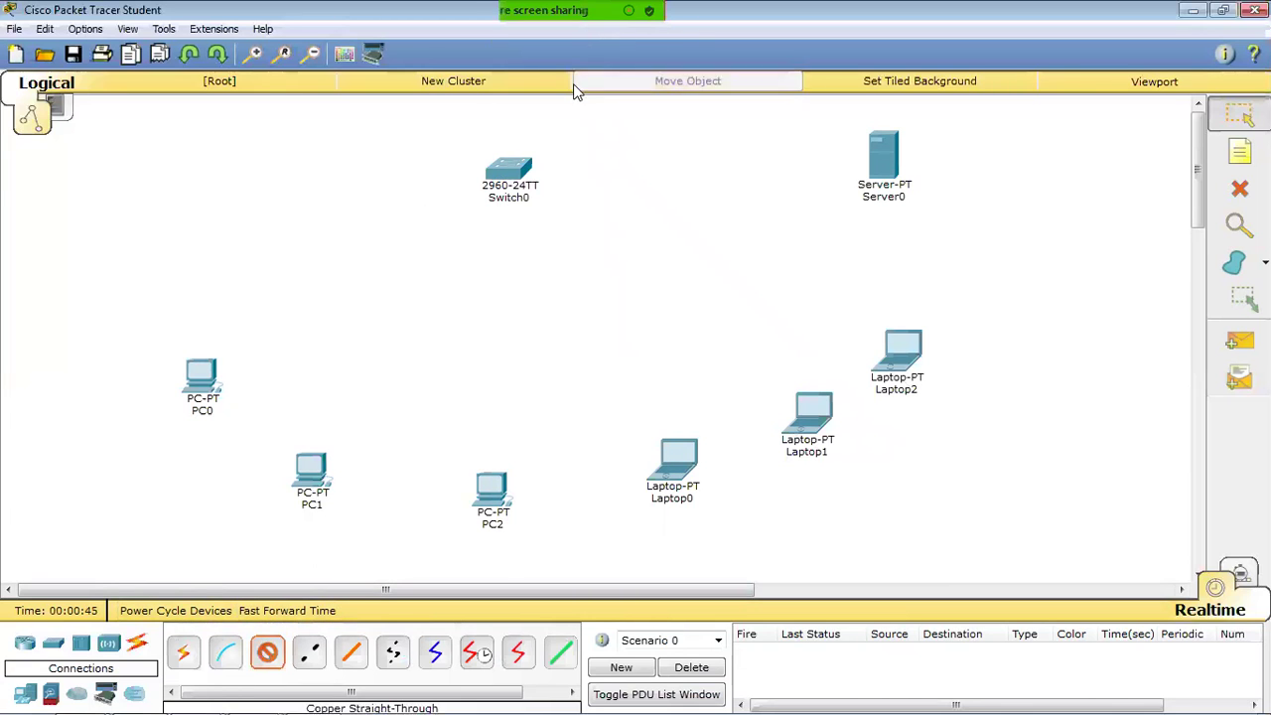
pyautogui.click(203, 382)
pyautogui.click(246, 412)
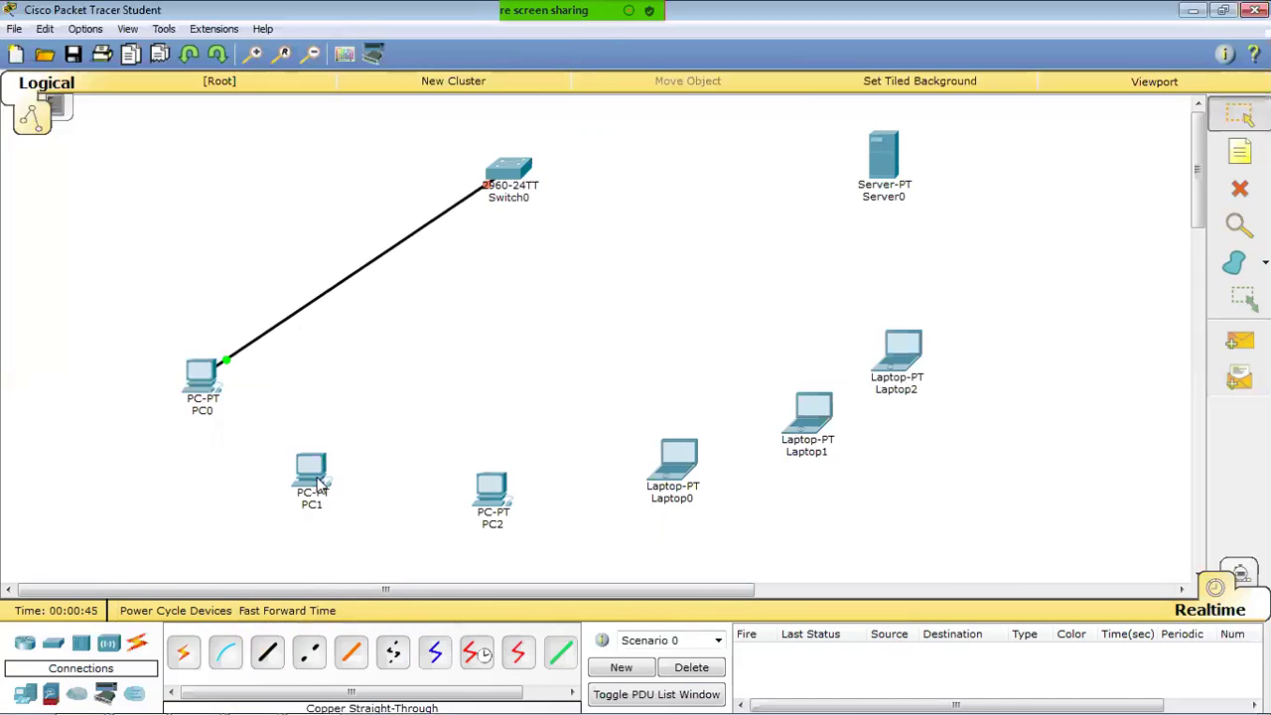
# Step: Connect PC1's FastEthernet0 port to Switch0 with a copper straight-through cable
pyautogui.click(268, 652)
pyautogui.click(316, 475)
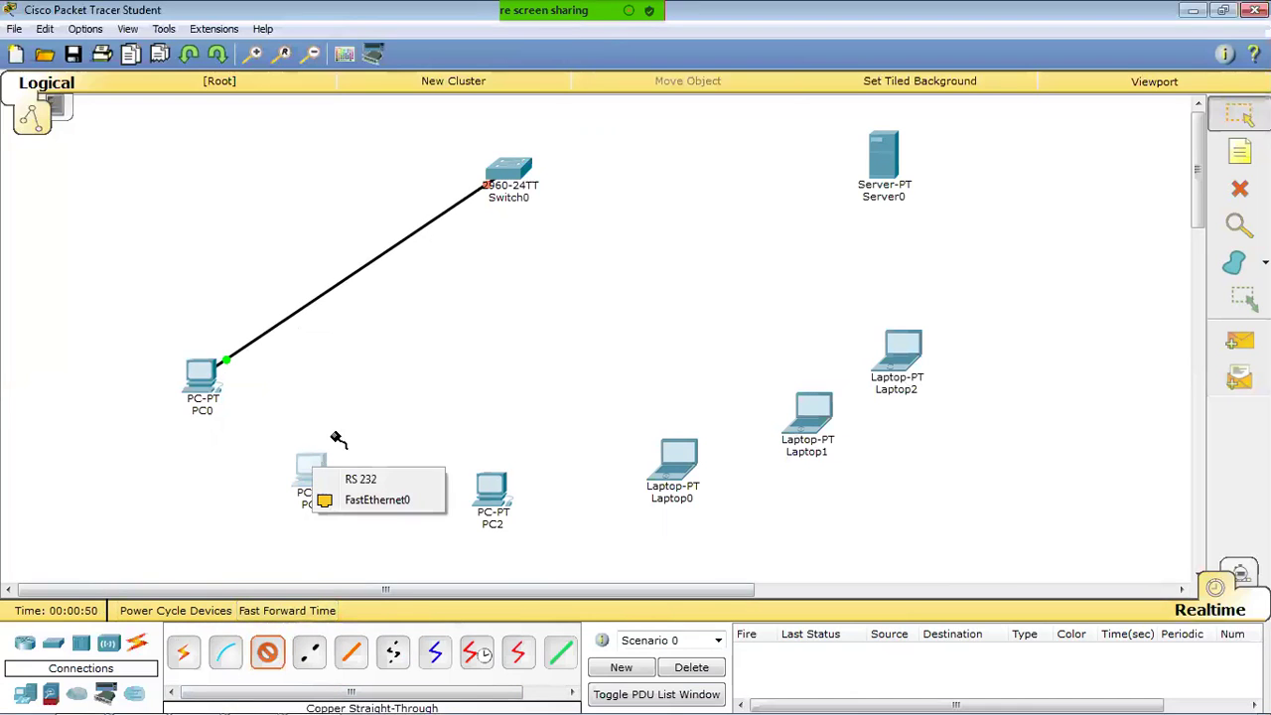
pyautogui.click(346, 502)
pyautogui.click(511, 172)
pyautogui.click(556, 203)
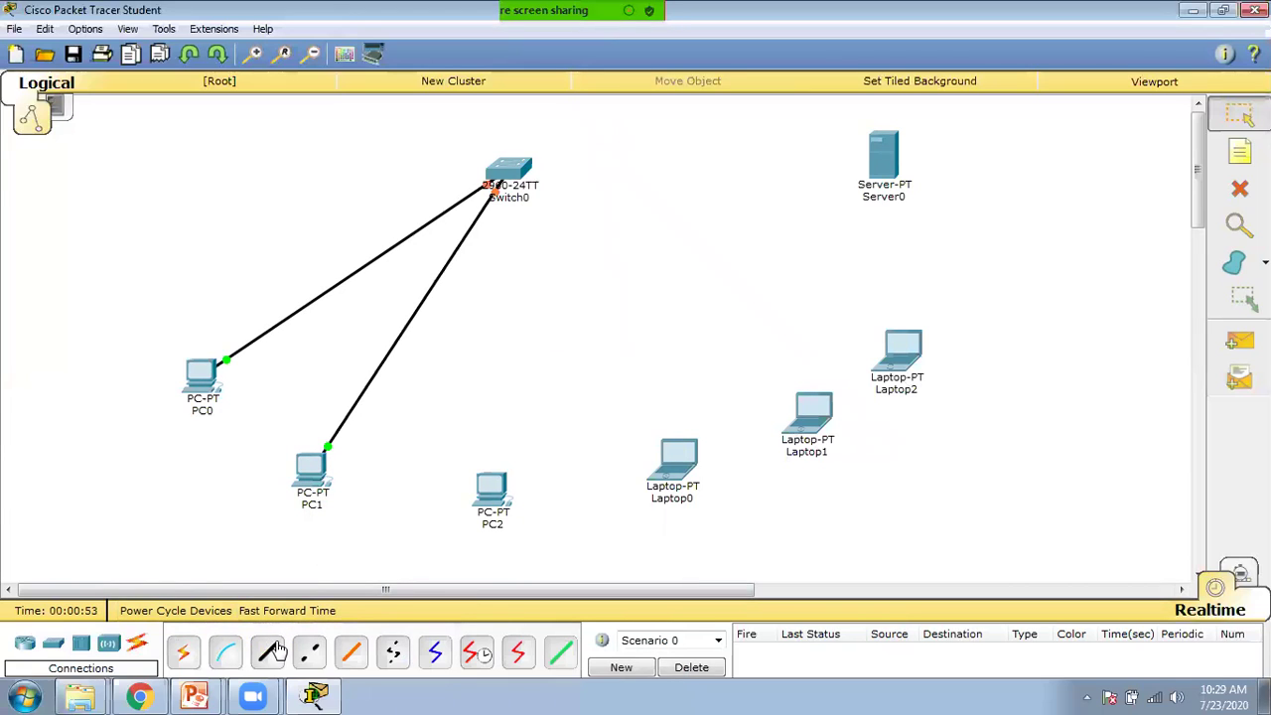
# Step: Connect PC2's FastEthernet0 port to Switch0 with a copper straight-through cable
pyautogui.click(267, 652)
pyautogui.click(499, 497)
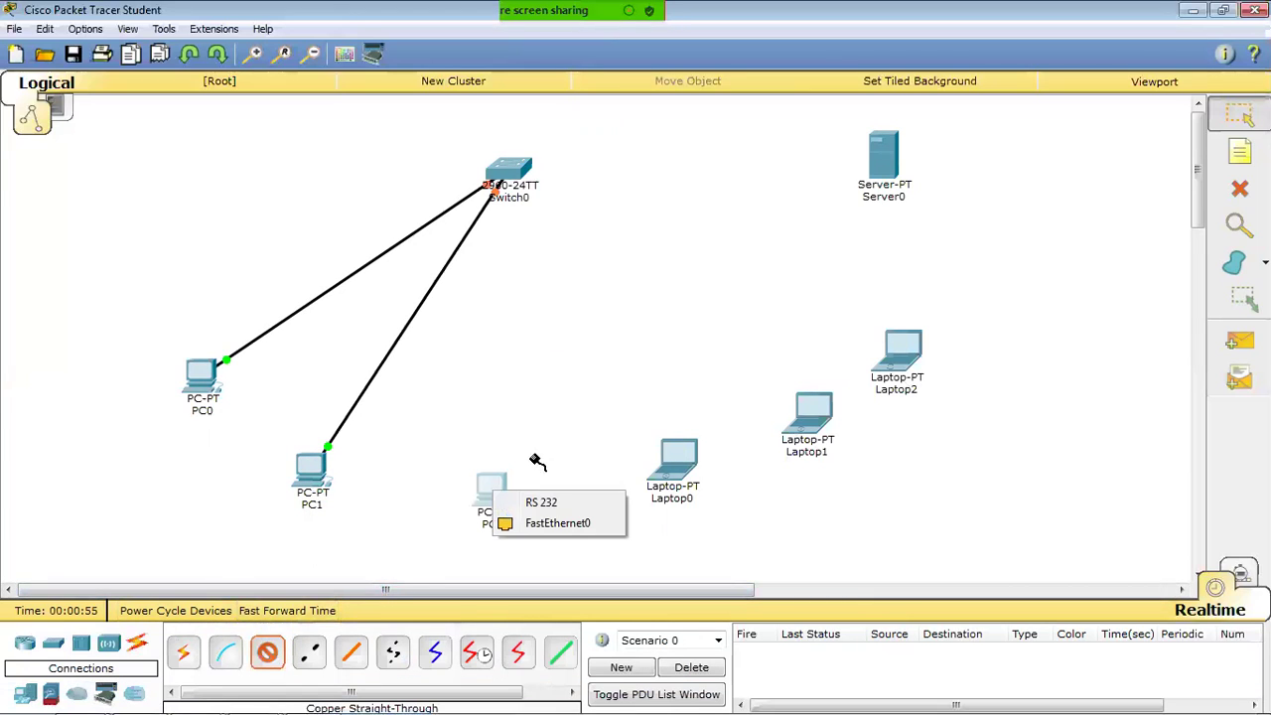
pyautogui.click(539, 522)
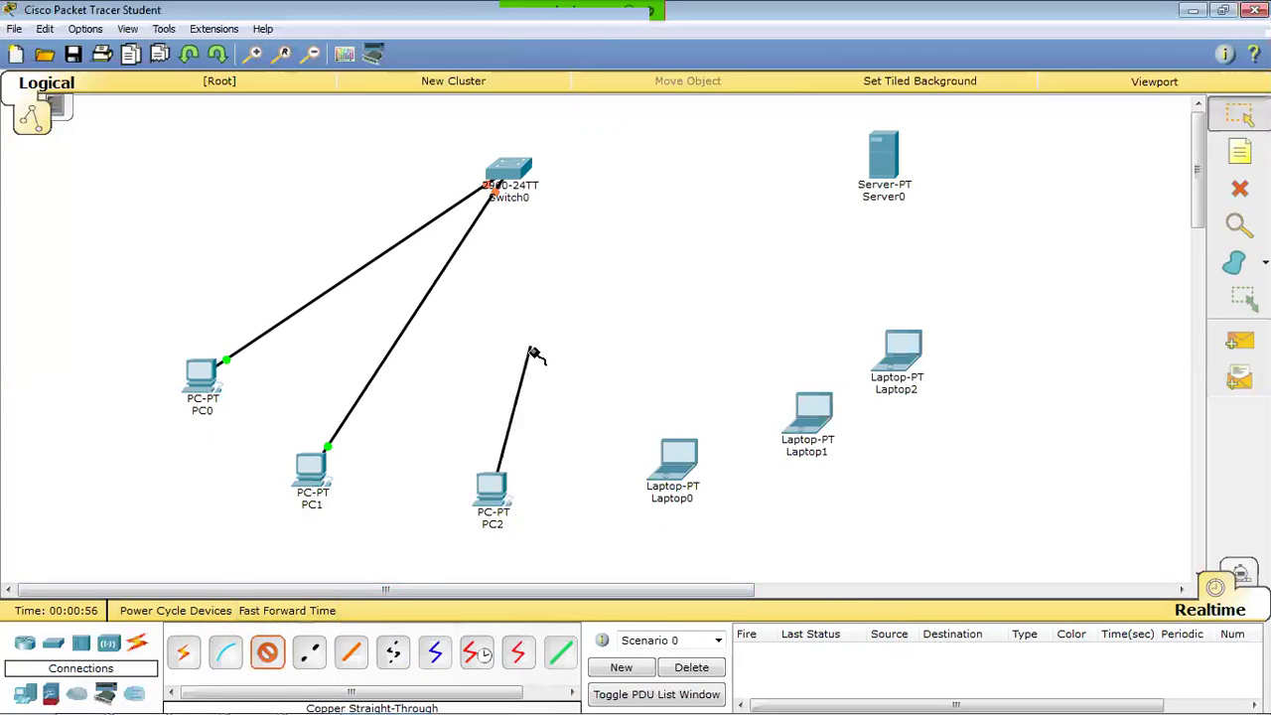
pyautogui.click(526, 181)
pyautogui.click(617, 203)
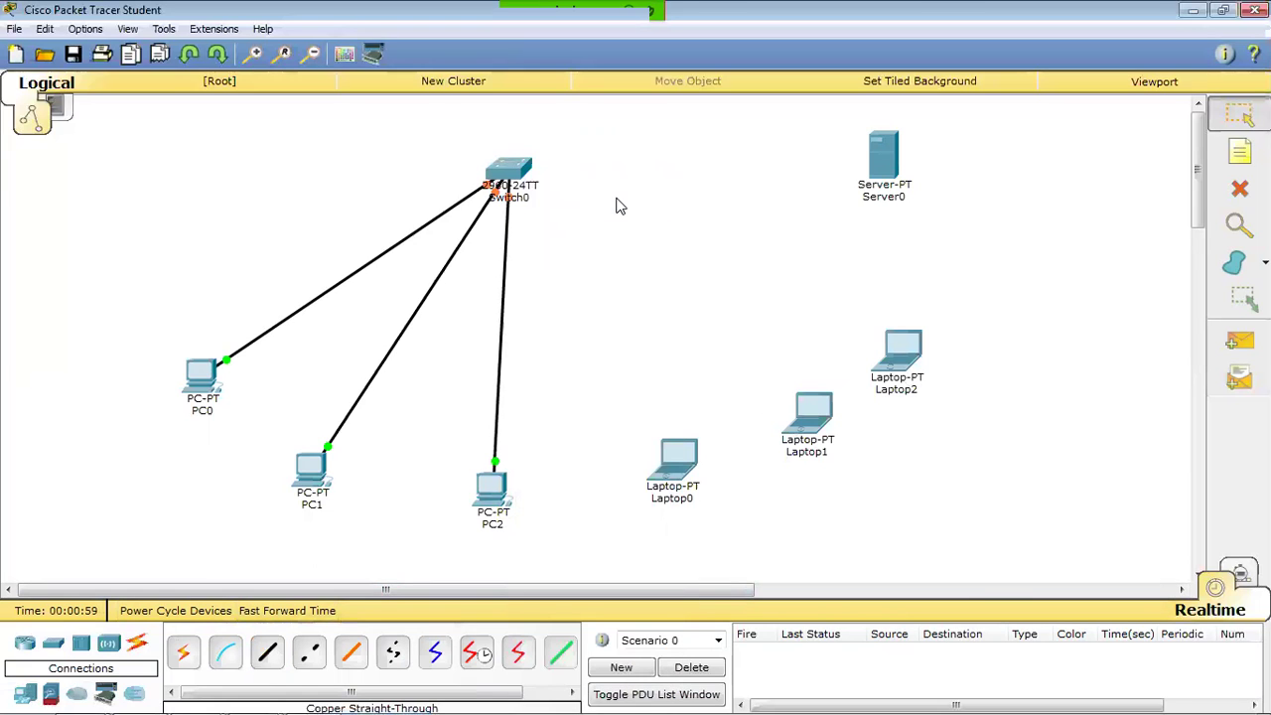
# Step: Connect Laptop0 to Switch0 with a copper straight-through cable
pyautogui.click(268, 652)
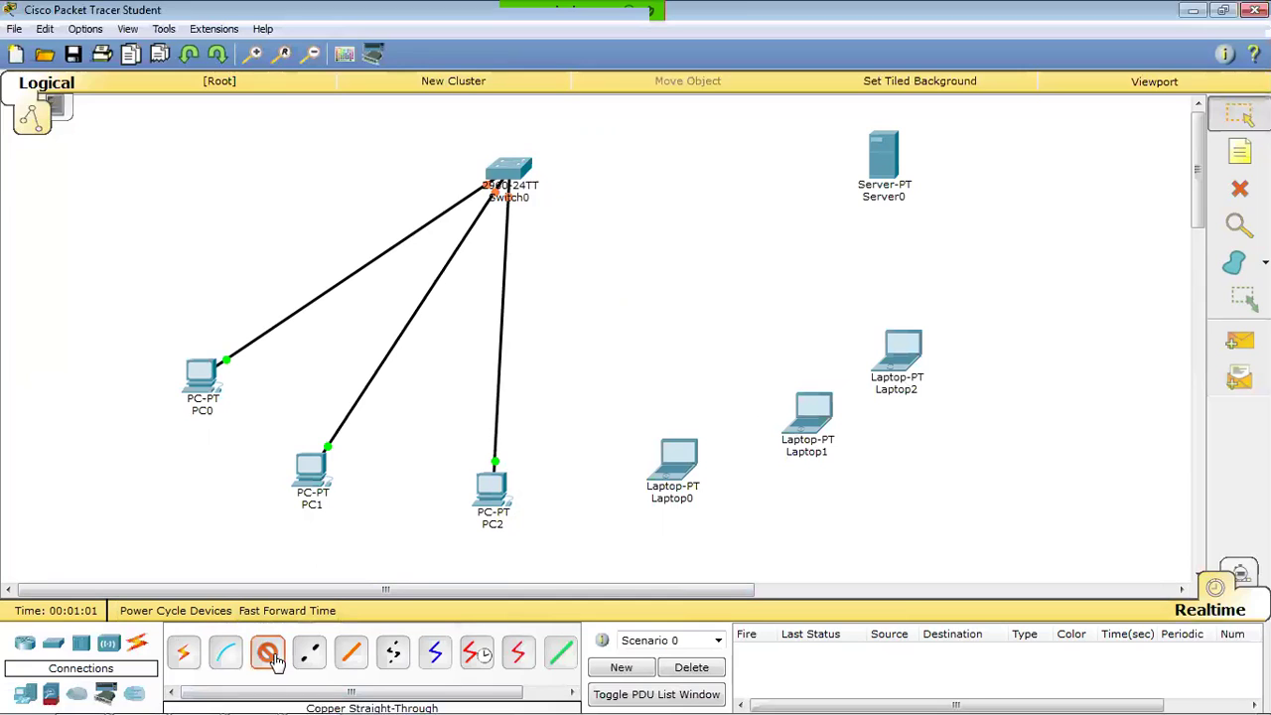
pyautogui.click(676, 470)
pyautogui.click(701, 498)
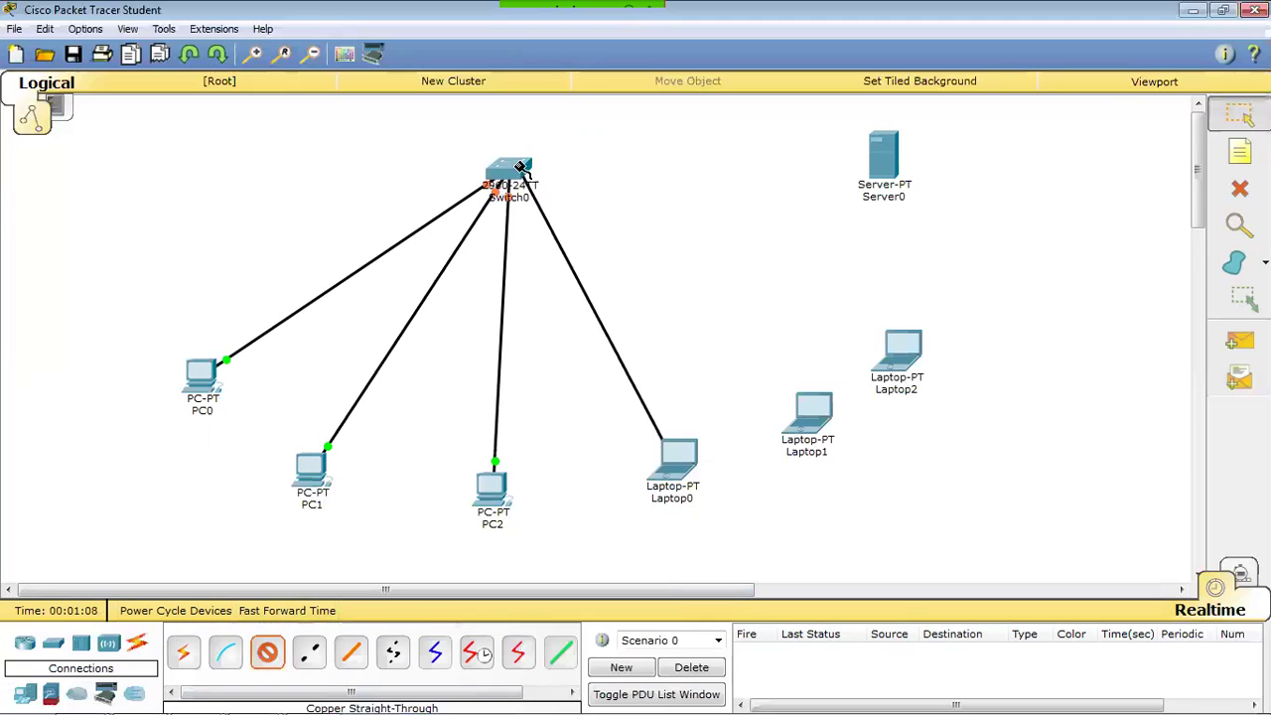
pyautogui.click(493, 187)
pyautogui.click(606, 194)
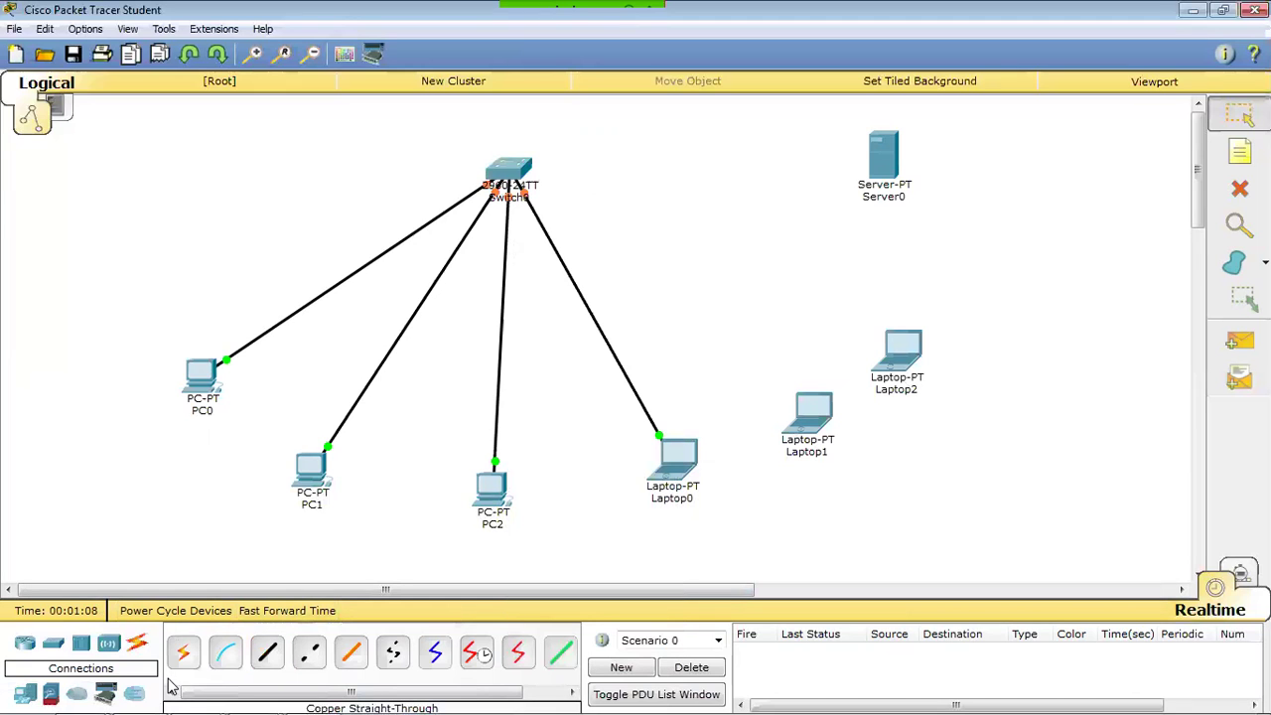
# Step: Connect Laptop1 to Switch0 with a copper straight-through cable
pyautogui.click(267, 652)
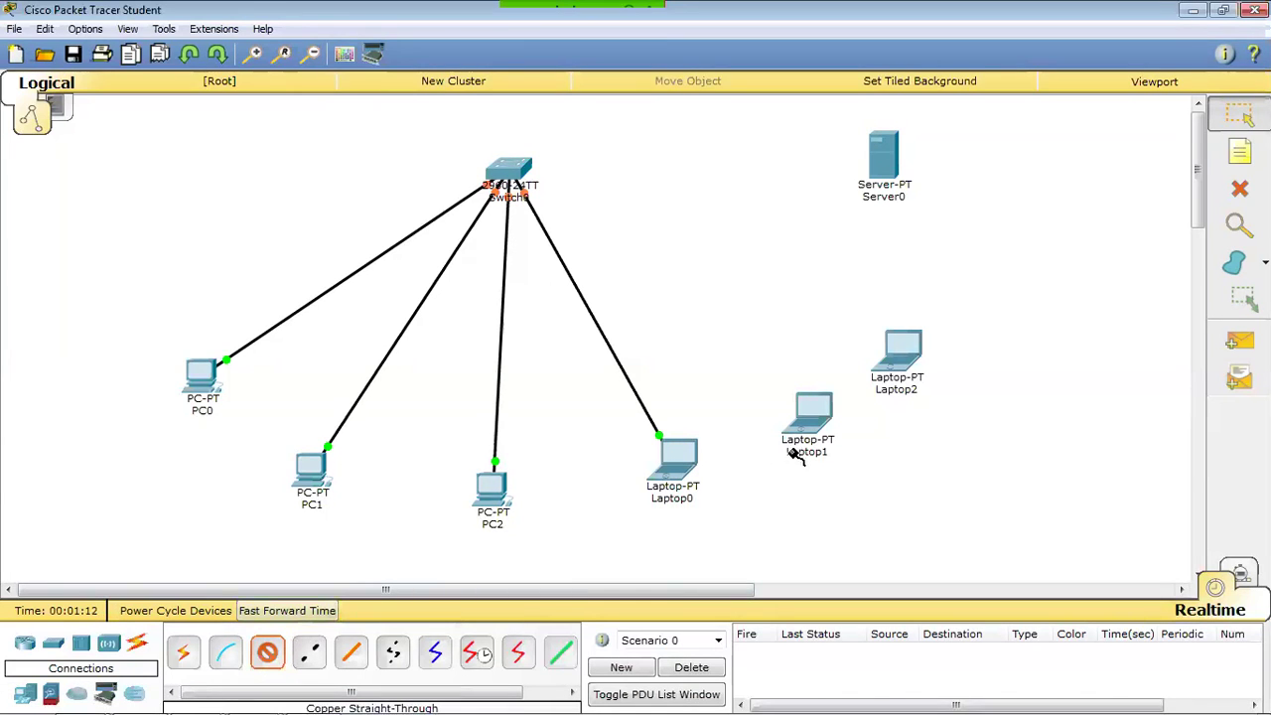
pyautogui.click(822, 421)
pyautogui.click(844, 440)
pyautogui.click(514, 170)
pyautogui.click(582, 204)
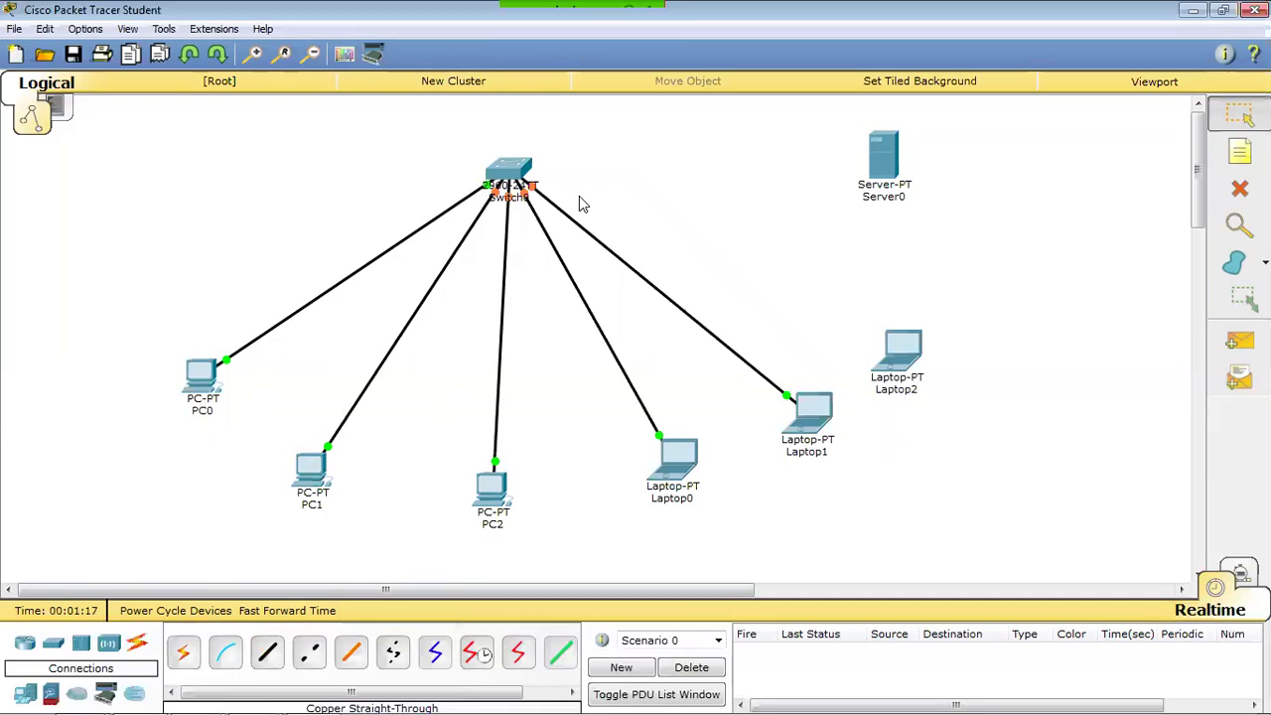
# Step: Connect Laptop2 to Switch0 with a copper straight-through cable
pyautogui.click(267, 652)
pyautogui.click(899, 354)
pyautogui.click(918, 375)
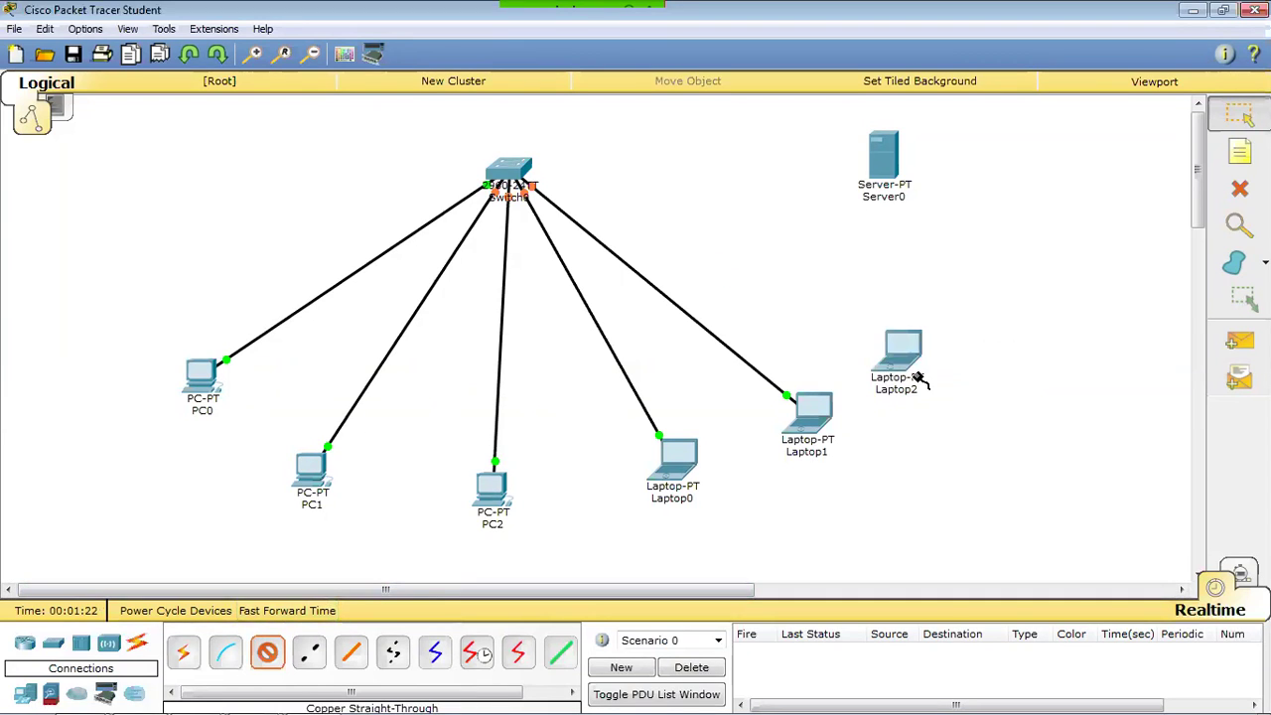
pyautogui.click(514, 171)
pyautogui.click(585, 200)
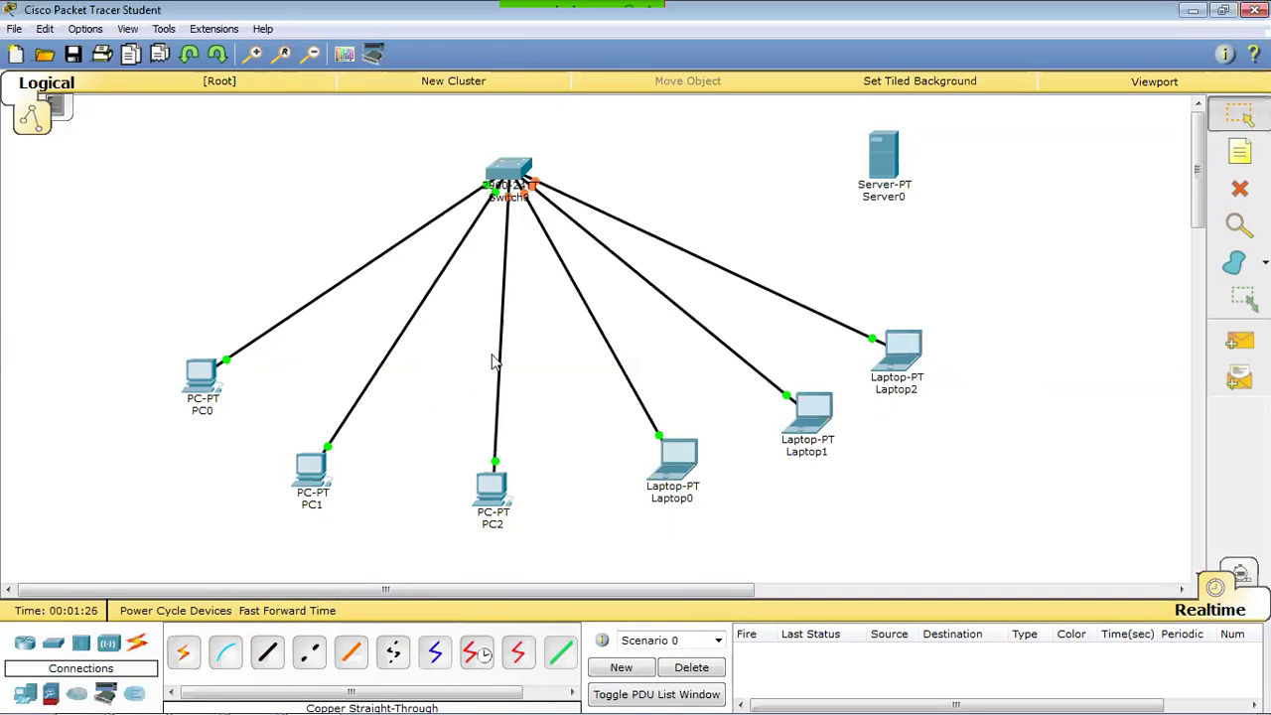
# Step: Connect Switch0's FastEthernet0/7 port to Server0's FastEthernet0 port with a copper straight-through cable
pyautogui.click(277, 663)
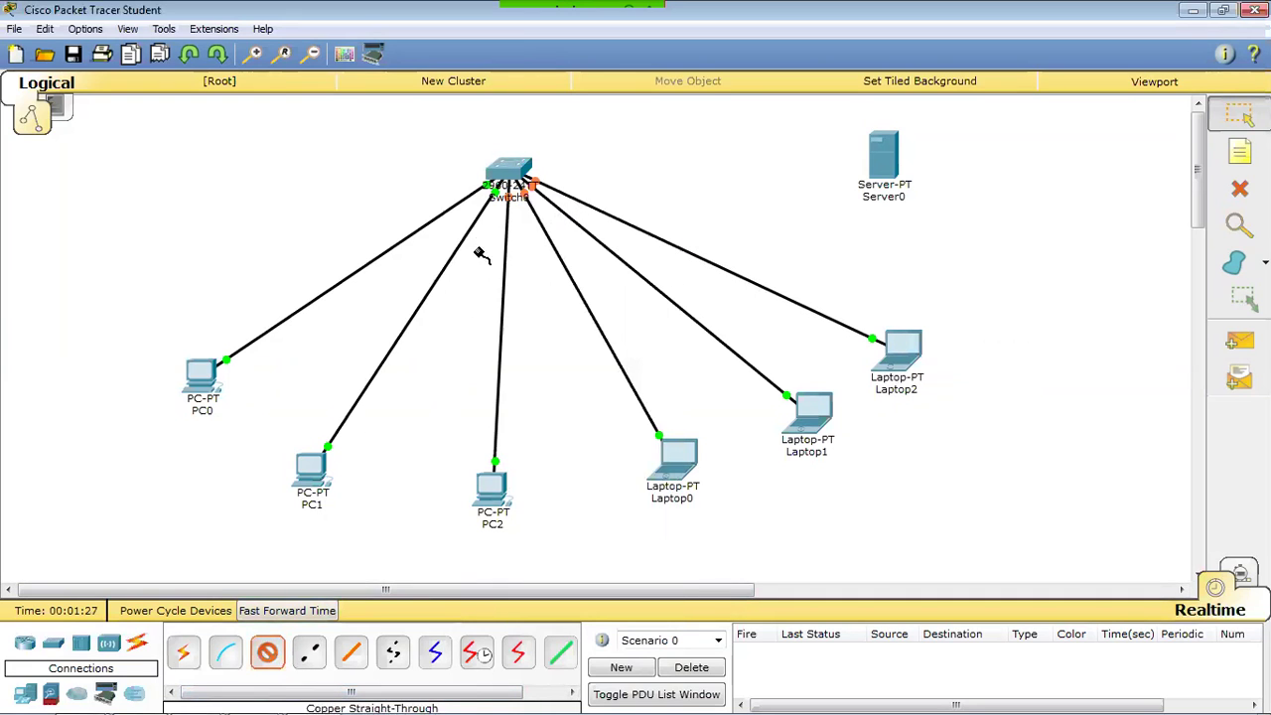
pyautogui.click(514, 170)
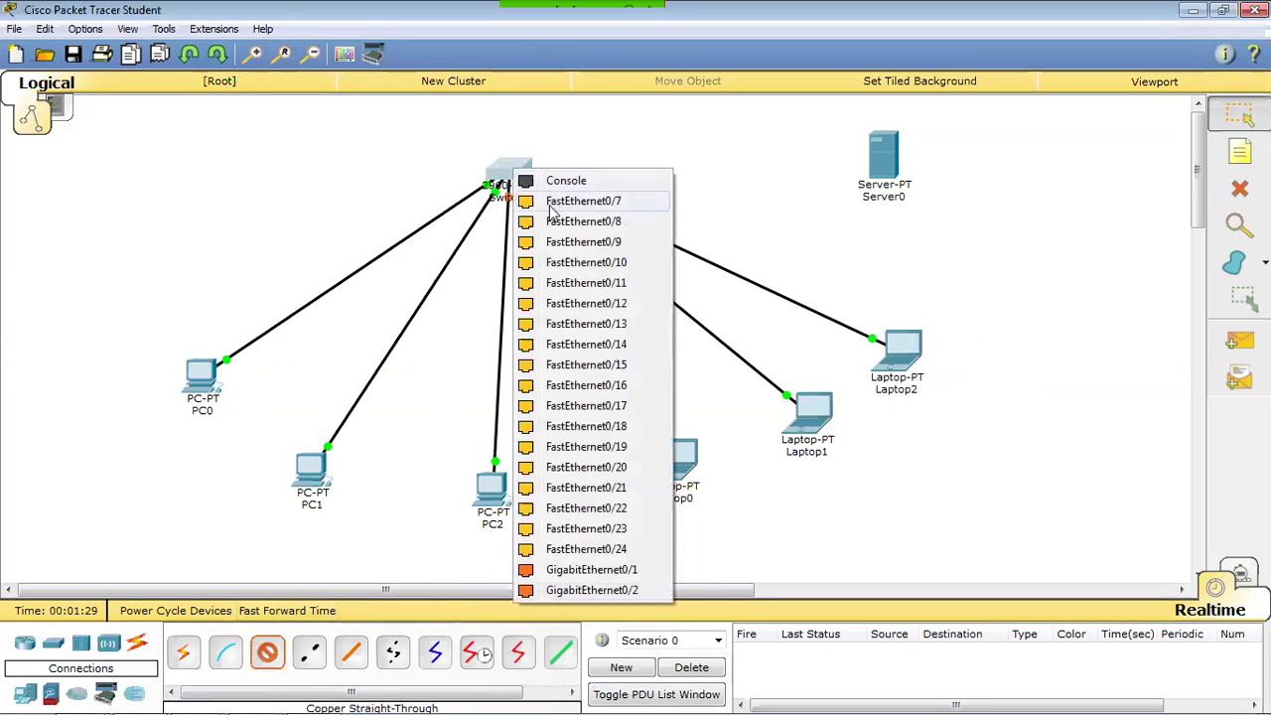
pyautogui.click(554, 199)
pyautogui.click(881, 169)
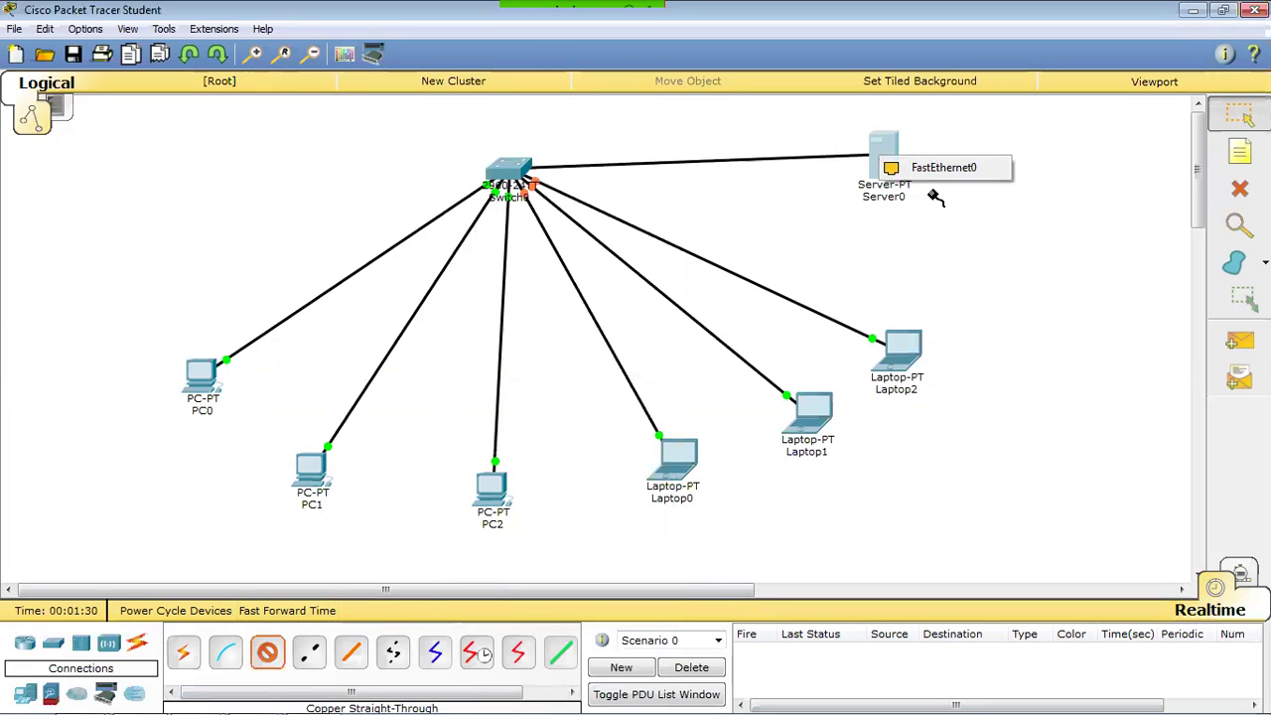
pyautogui.click(933, 170)
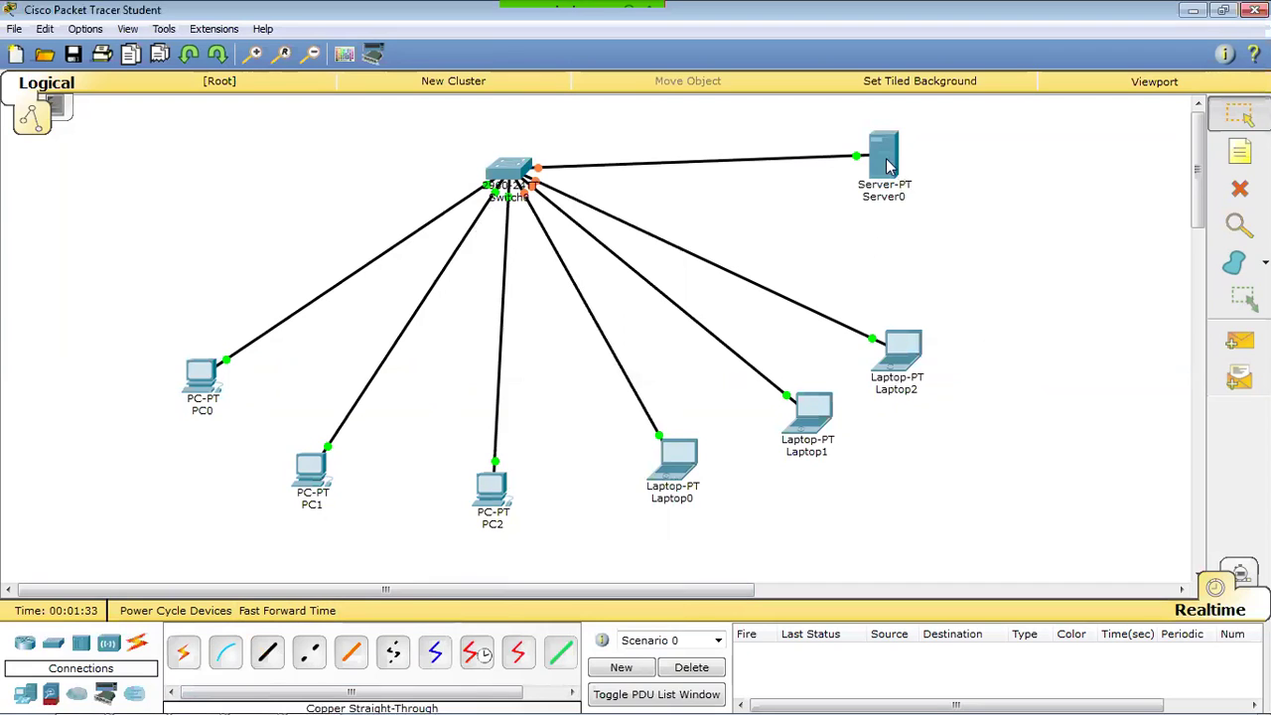
# Step: Rearrange the server, the three PCs and the three laptops so they are spread more widely around Switch0
pyautogui.moveTo(888, 159); pyautogui.dragTo(901, 176)
pyautogui.moveTo(209, 384); pyautogui.dragTo(111, 296)
pyautogui.moveTo(314, 479); pyautogui.dragTo(143, 460)
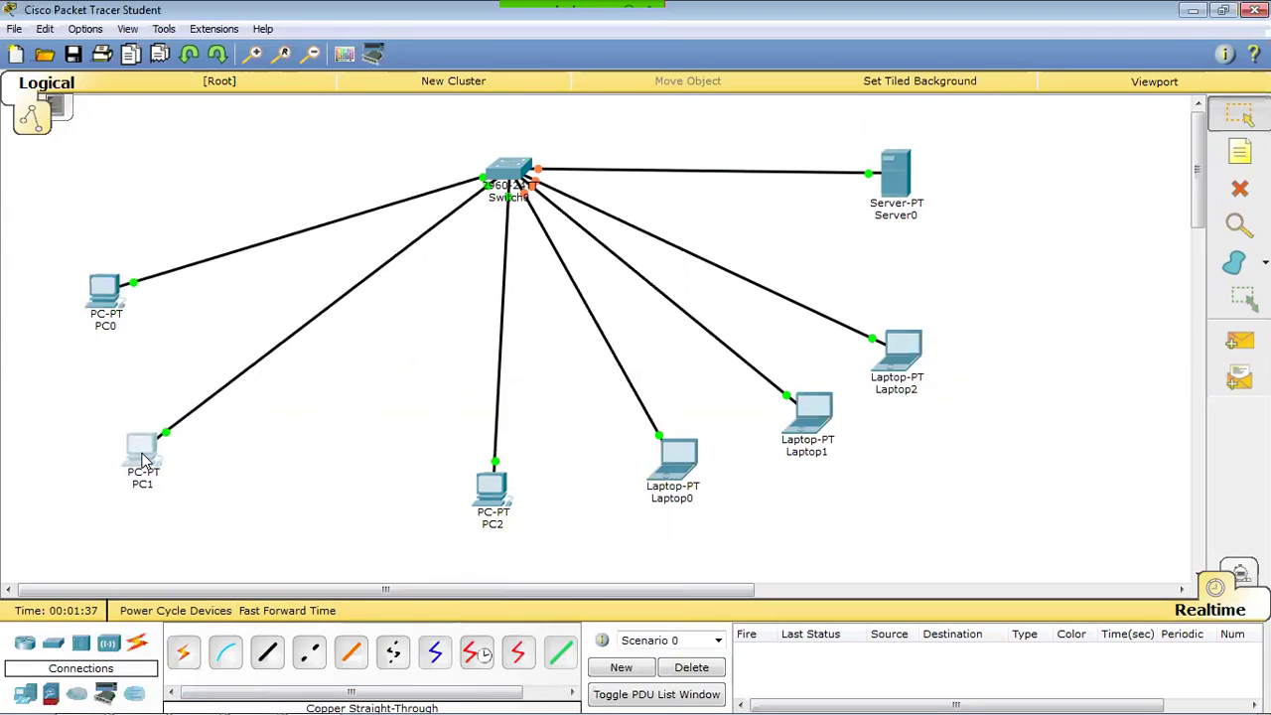
pyautogui.moveTo(493, 488); pyautogui.dragTo(363, 517)
pyautogui.moveTo(692, 471); pyautogui.dragTo(627, 519)
pyautogui.moveTo(823, 420); pyautogui.dragTo(832, 465)
pyautogui.moveTo(904, 349); pyautogui.dragTo(921, 343)
pyautogui.moveTo(851, 480); pyautogui.dragTo(850, 508)
pyautogui.moveTo(923, 350); pyautogui.dragTo(927, 369)
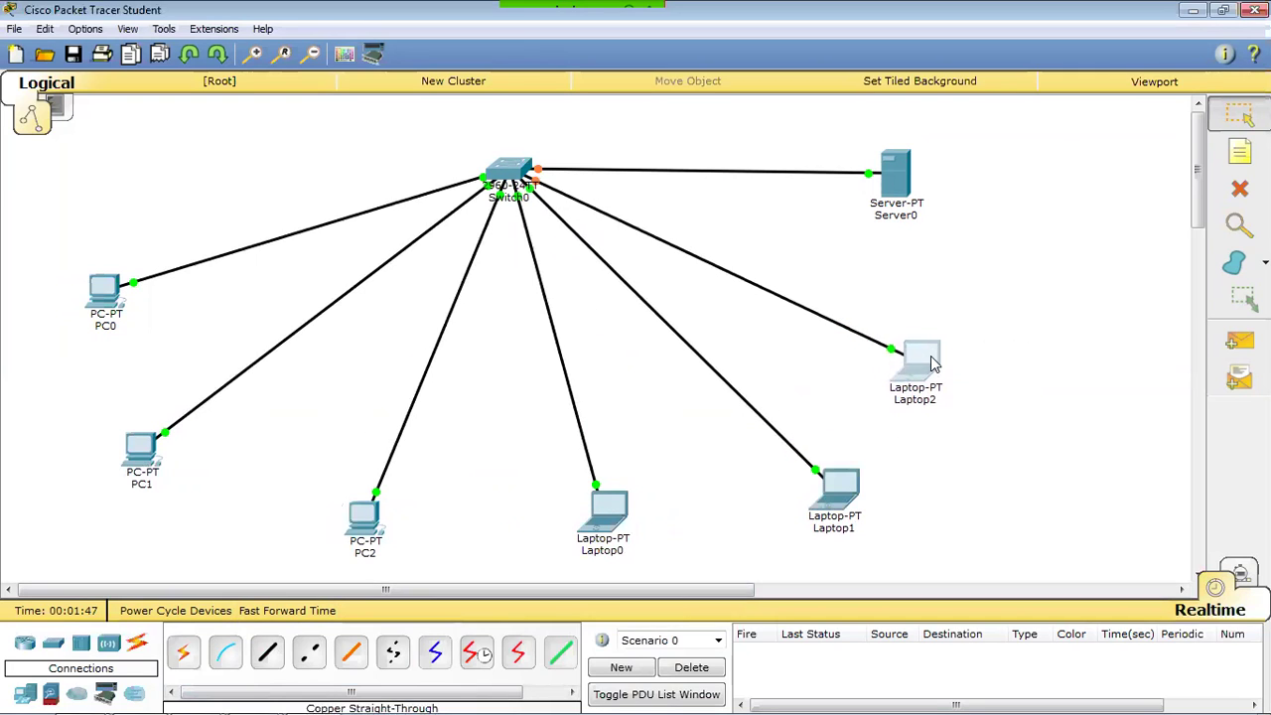
# Step: Give Server0's FastEthernet0 interface the static IP address 192.168.0.3, subnet mask 255.255.255.0 and default gateway 192.168.0.1
pyautogui.moveTo(901, 185); pyautogui.dragTo(898, 189)
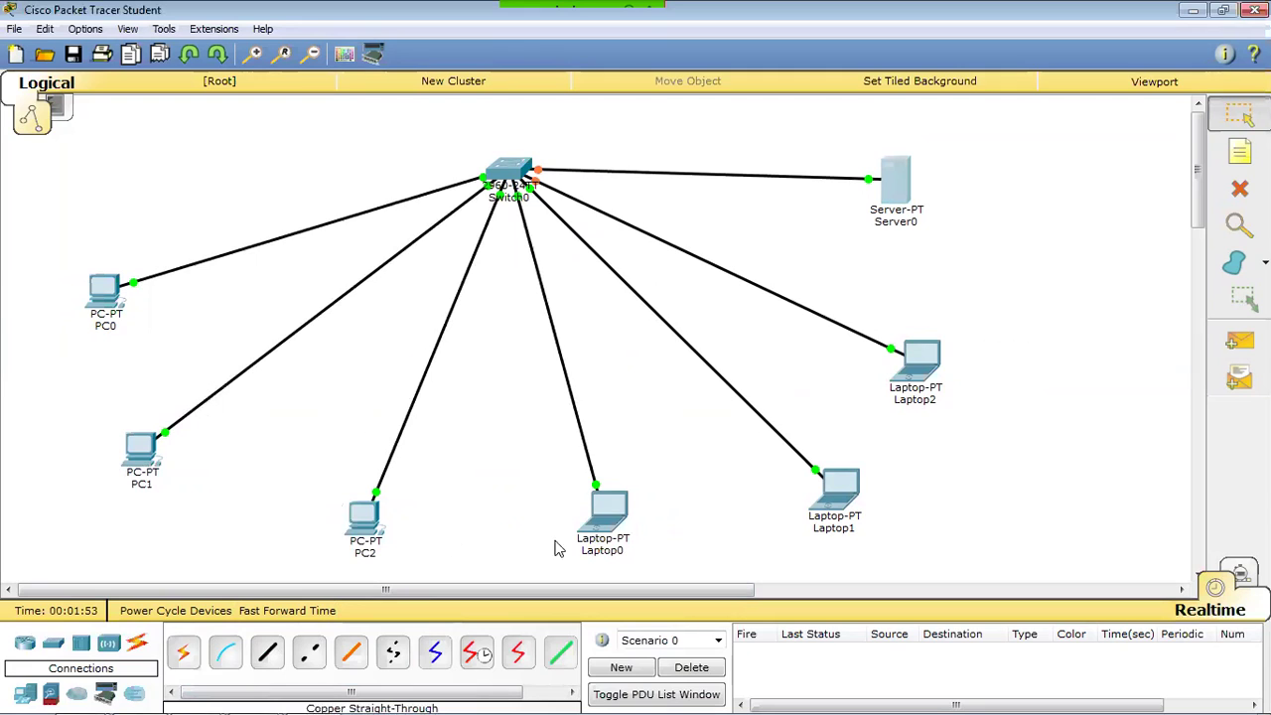
pyautogui.click(896, 194)
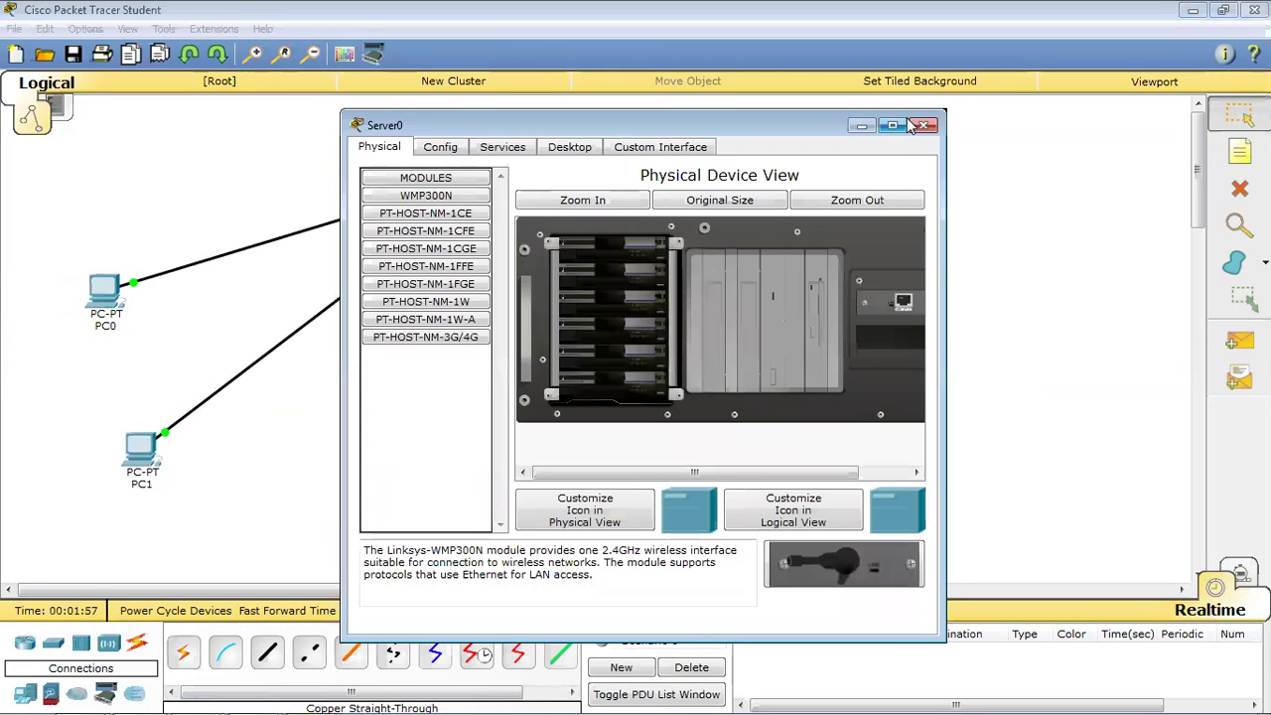
pyautogui.click(923, 126)
pyautogui.click(906, 179)
pyautogui.click(923, 126)
pyautogui.click(897, 193)
pyautogui.click(573, 148)
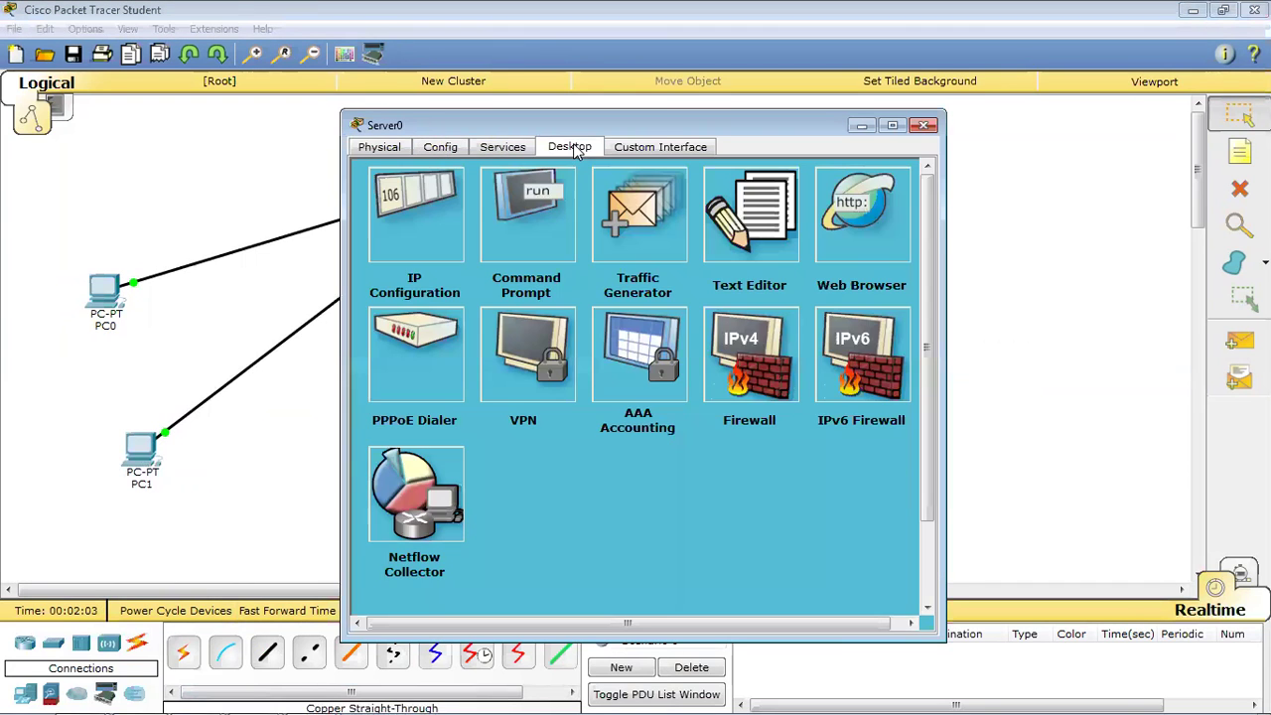
pyautogui.click(422, 204)
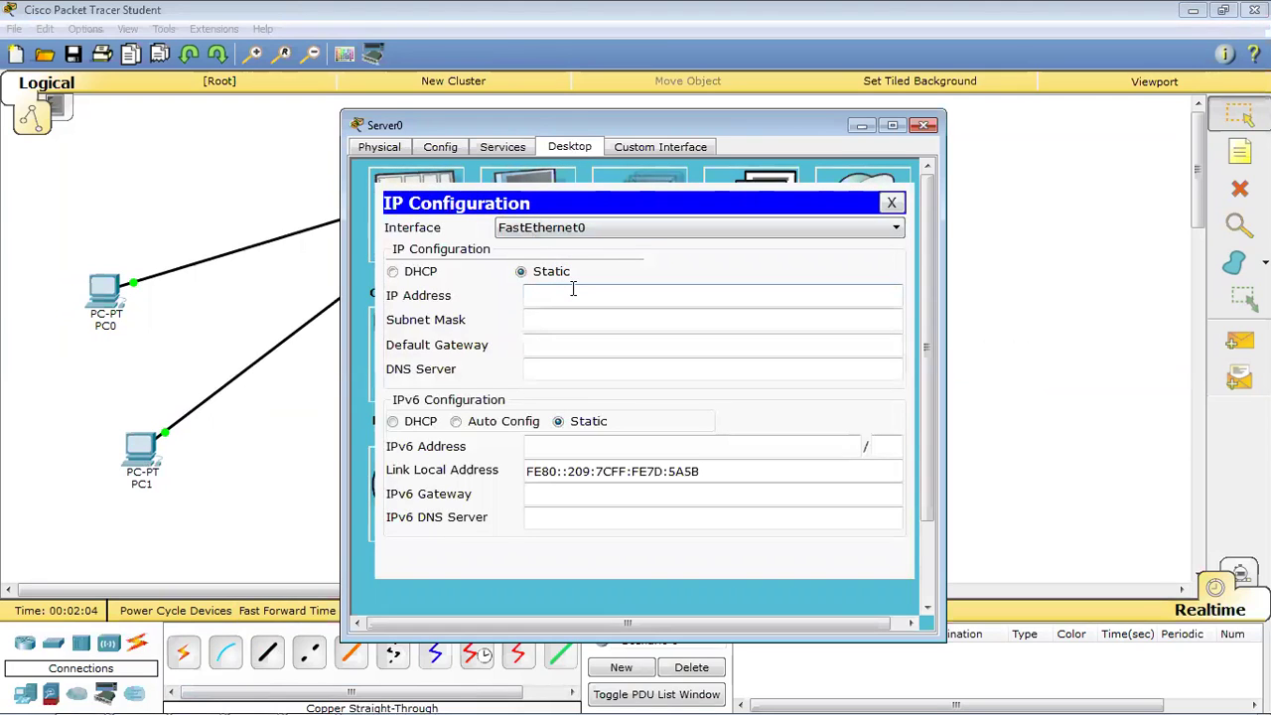
pyautogui.write('192.168.0.1')
pyautogui.press('Tab')
pyautogui.press('Tab')
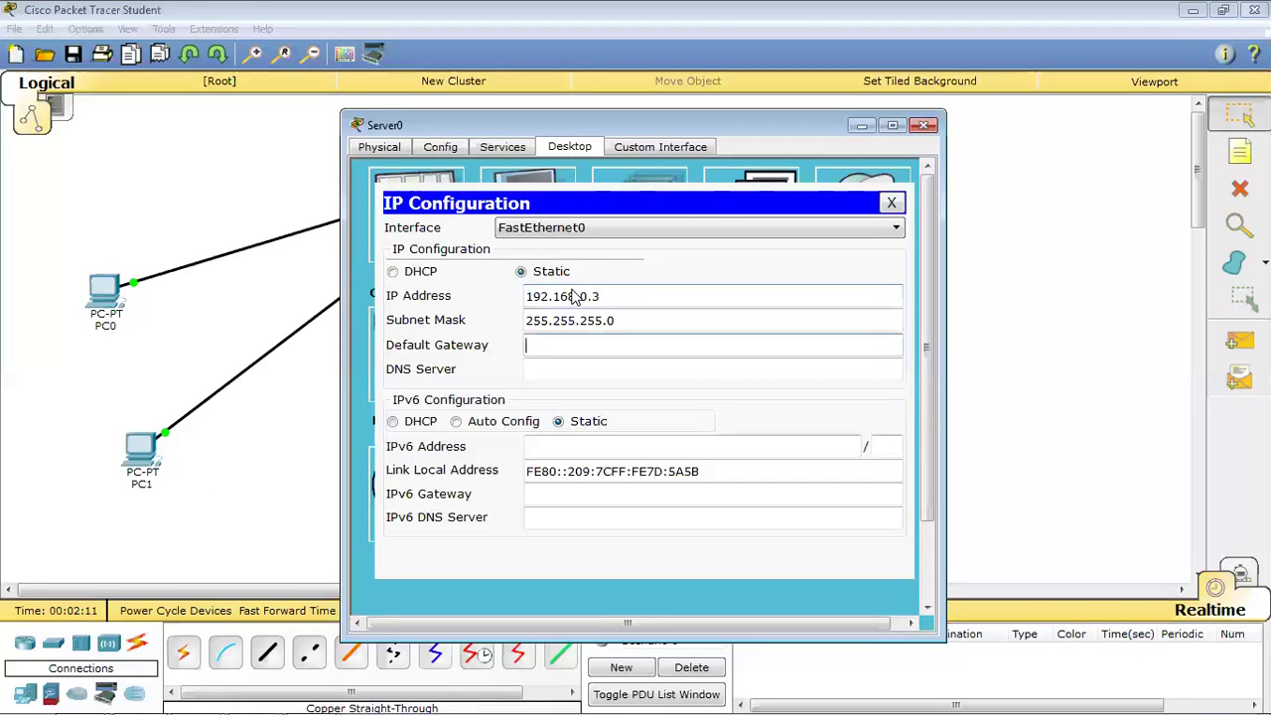
pyautogui.write('192.168.0.1')
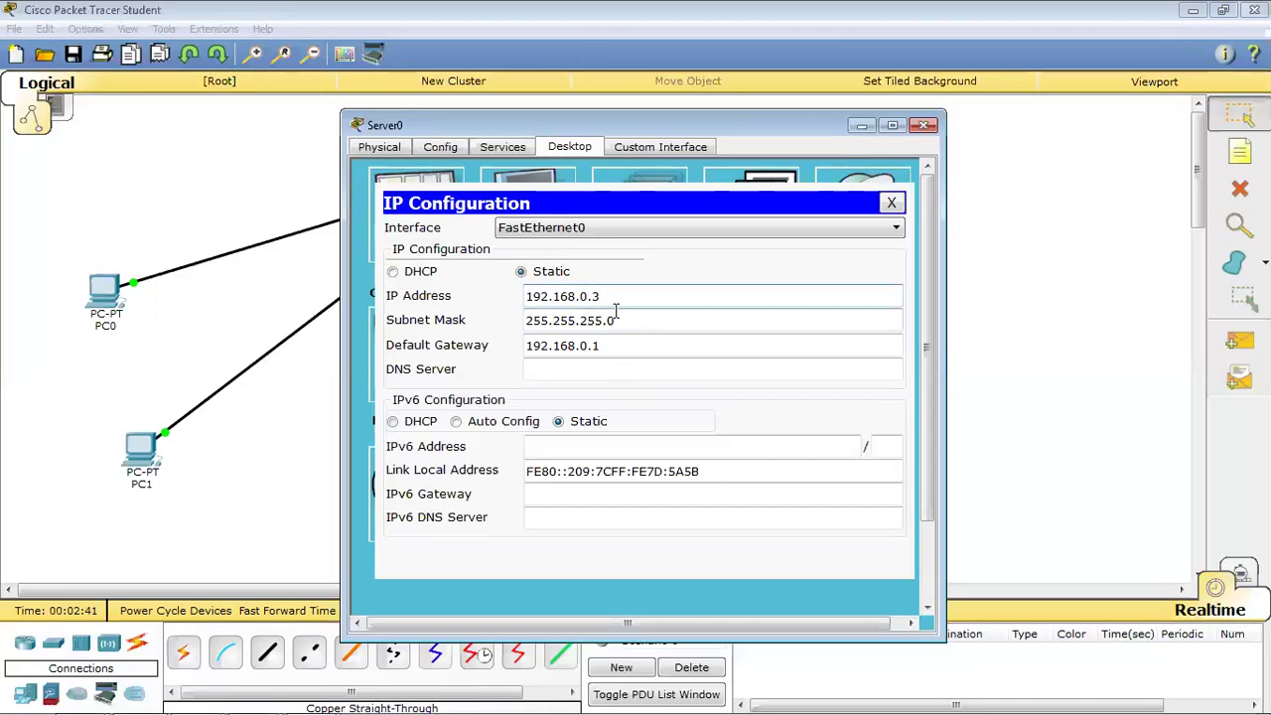
# Step: Set Server0's static IP address to 192.168.0.2 and close its IP configuration
pyautogui.press('BackSpace')
pyautogui.write('2')
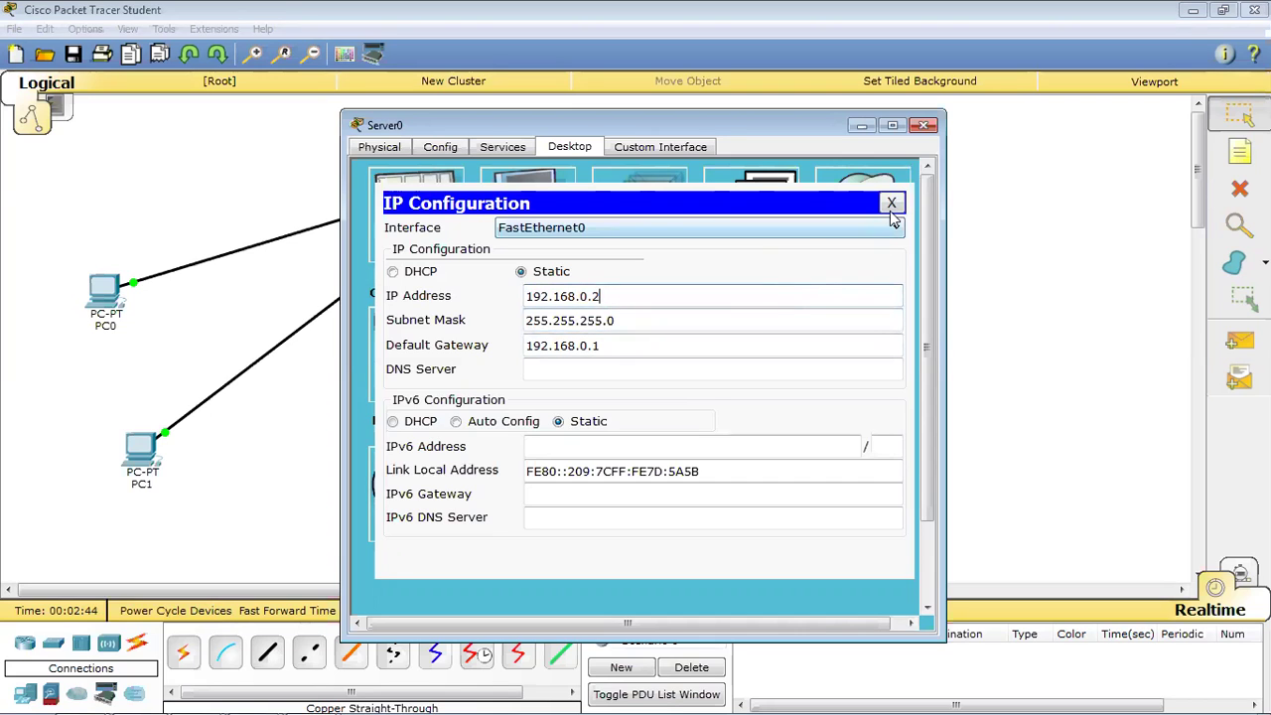
pyautogui.click(891, 203)
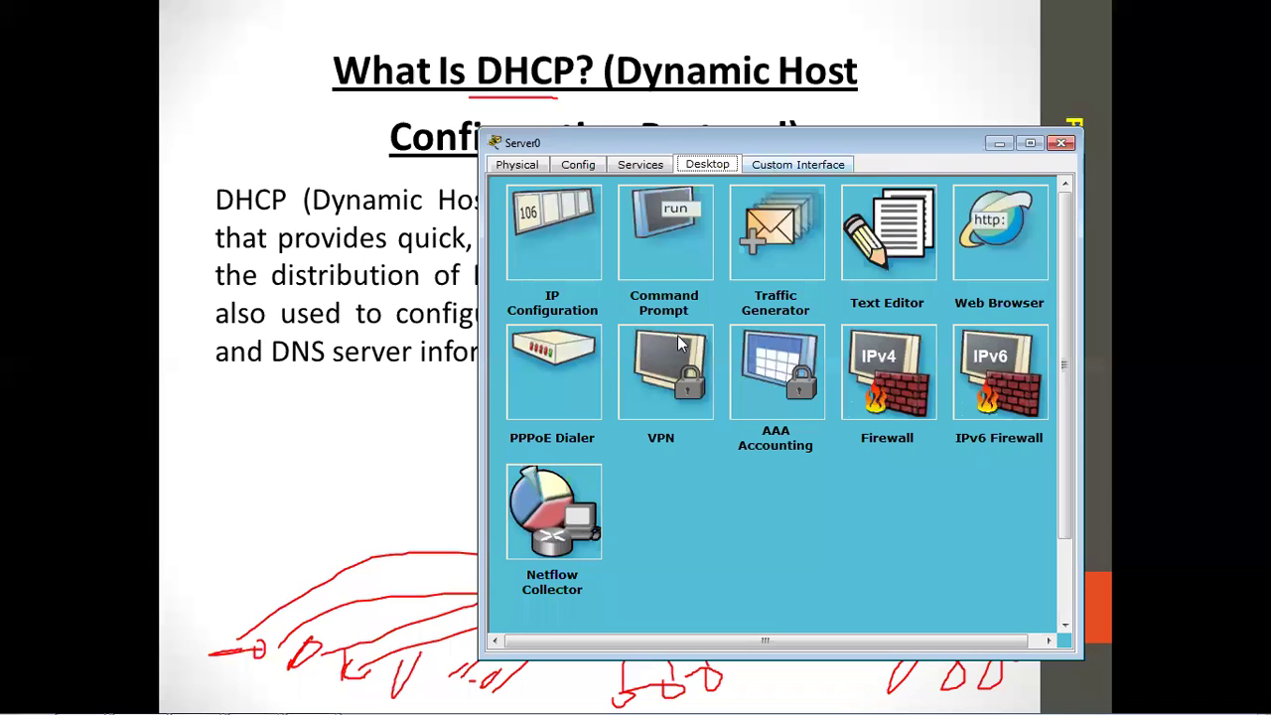
# Step: Switch back from the slides to the Cisco Packet Tracer workspace and reopen Server0's device window
pyautogui.moveTo(295, 695)
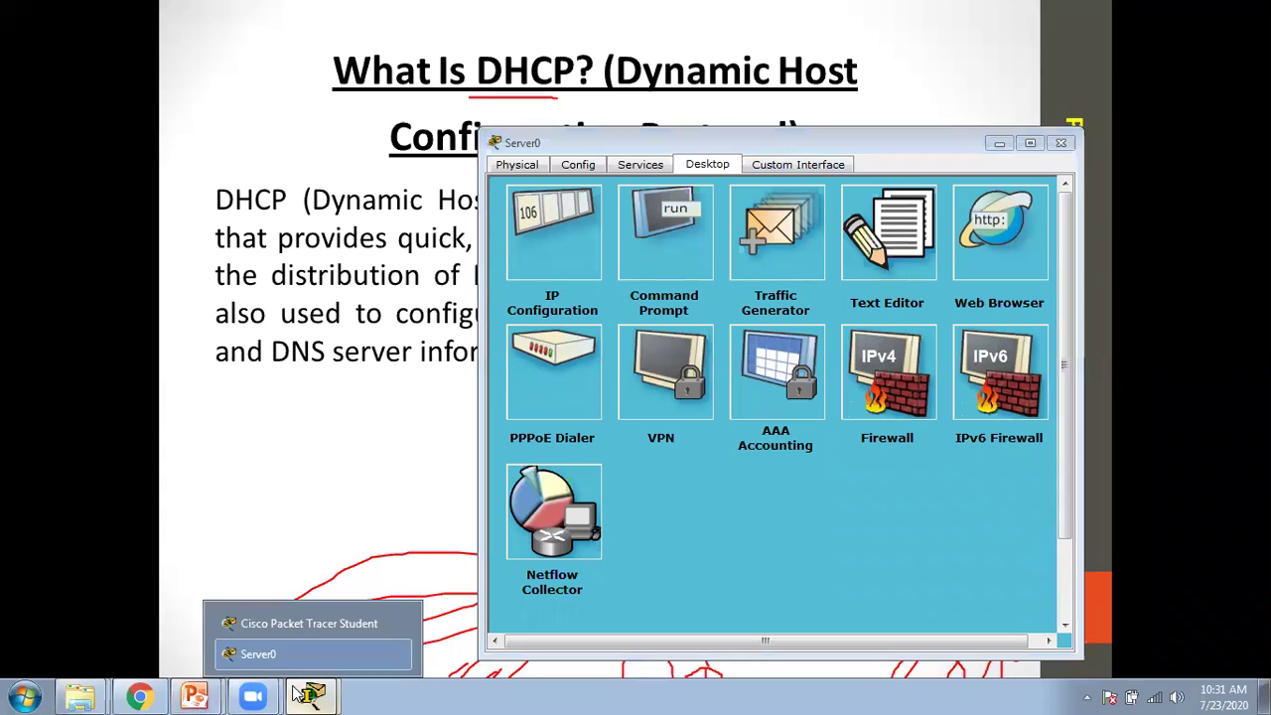
pyautogui.click(275, 626)
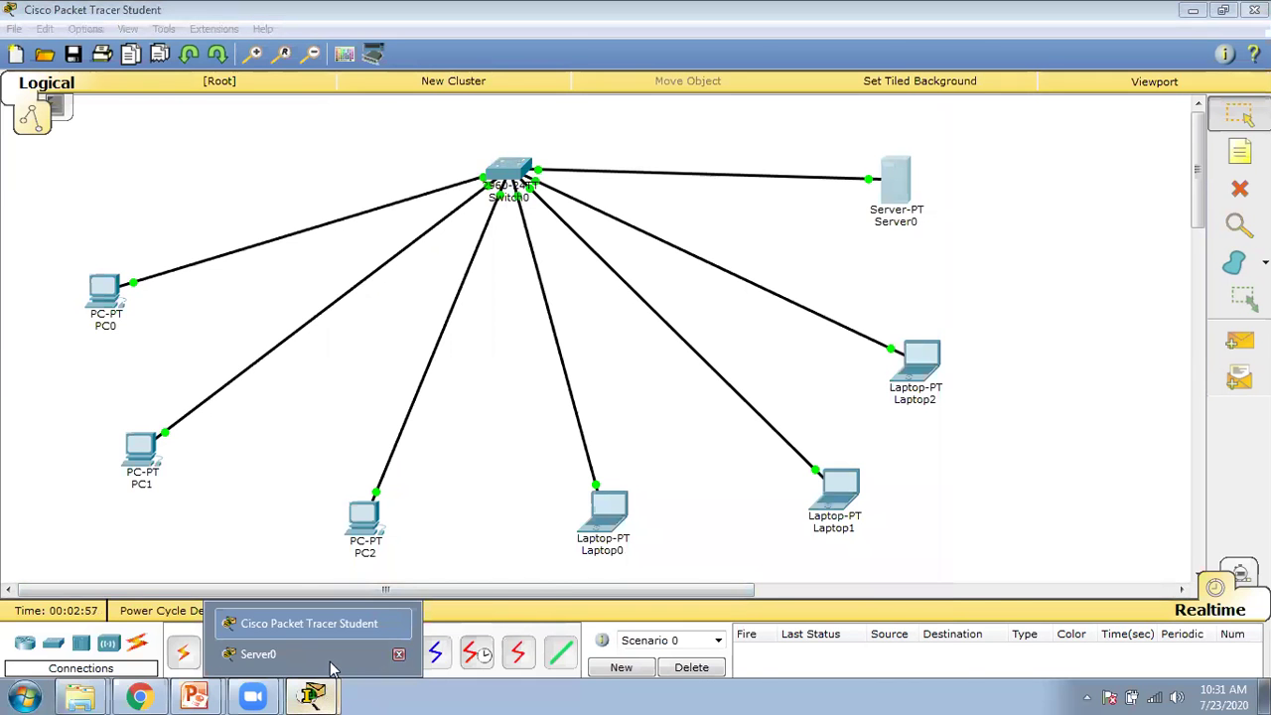
pyautogui.click(281, 652)
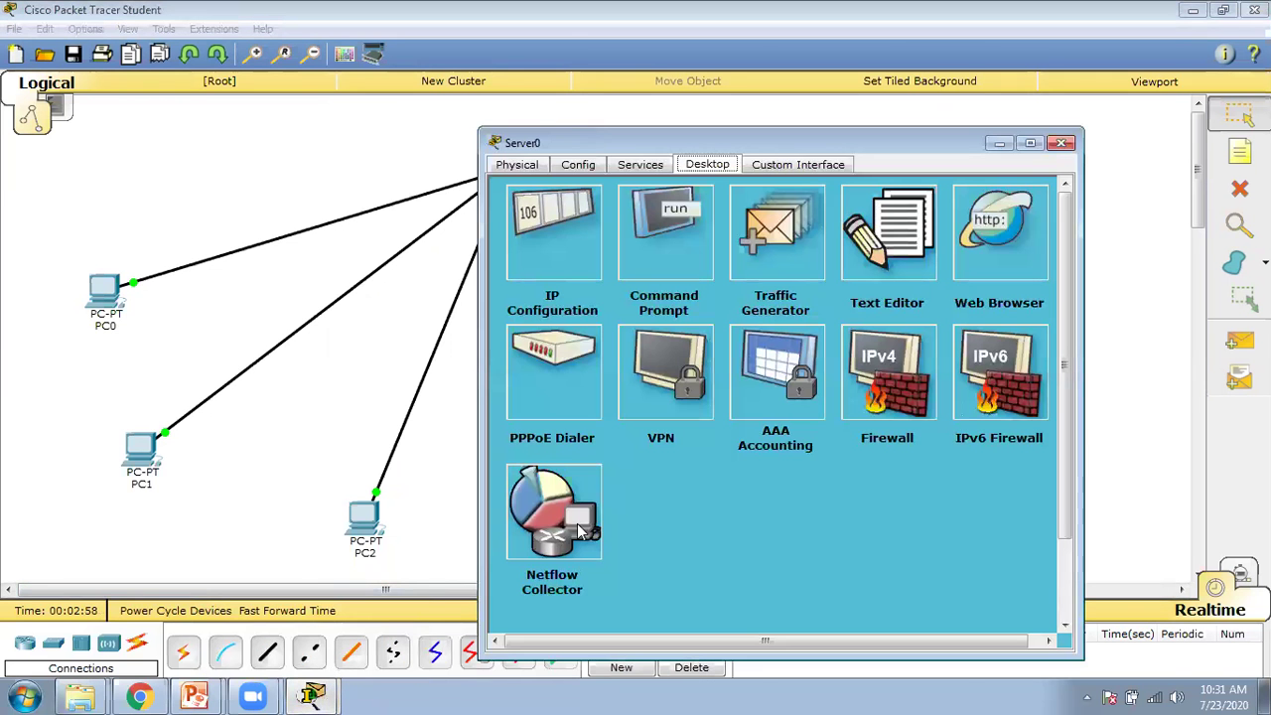
pyautogui.click(627, 167)
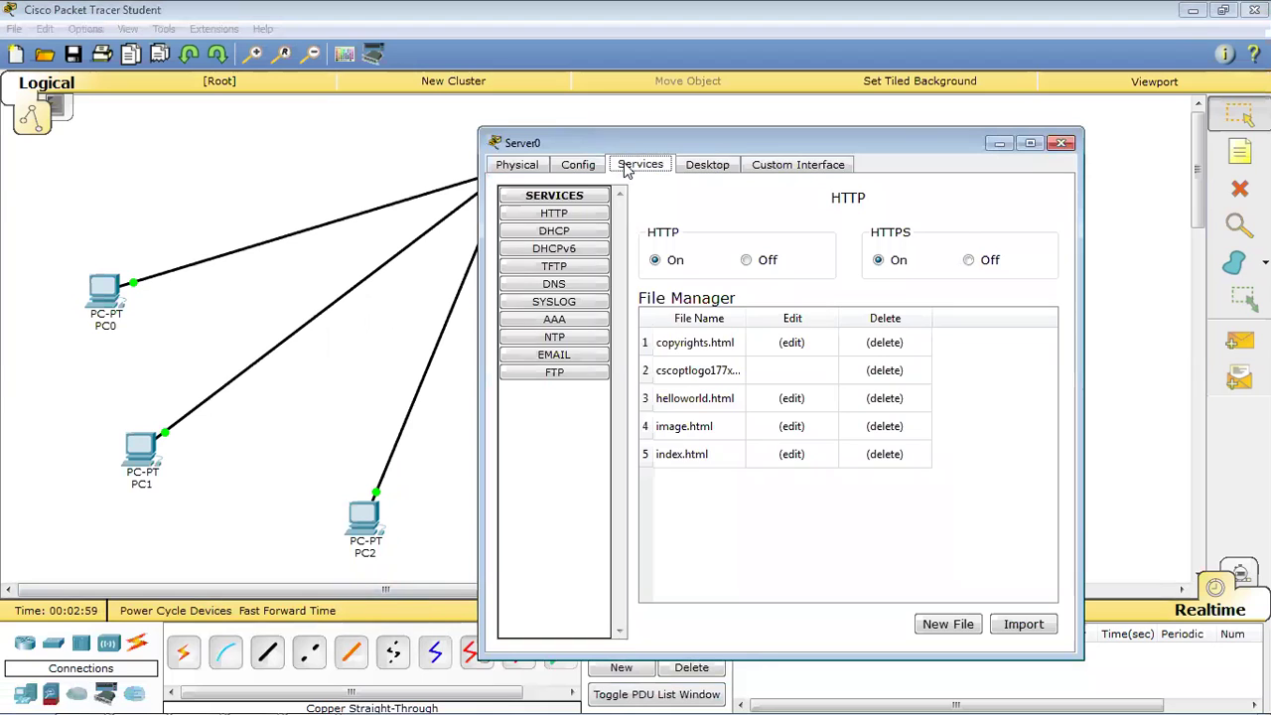
pyautogui.click(1060, 146)
pyautogui.click(889, 178)
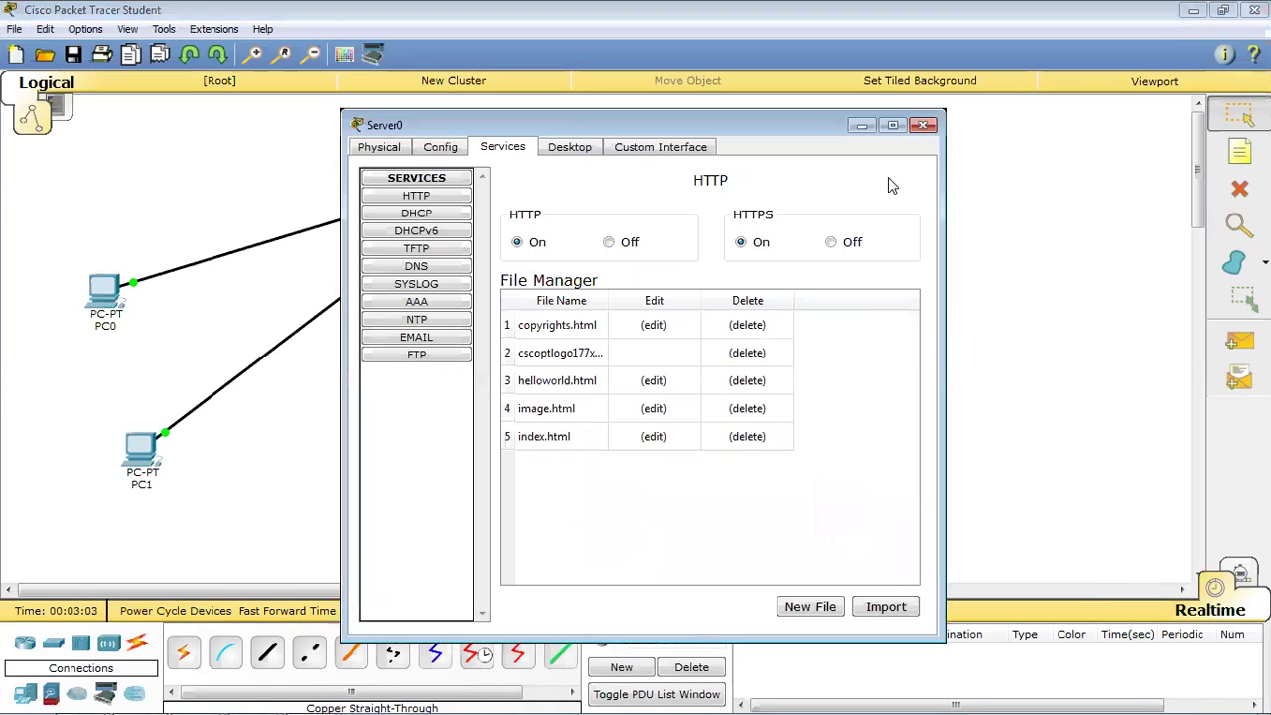
# Step: Review Server0's static IP address, subnet mask and default gateway, and look over its available services
pyautogui.click(562, 152)
pyautogui.click(425, 213)
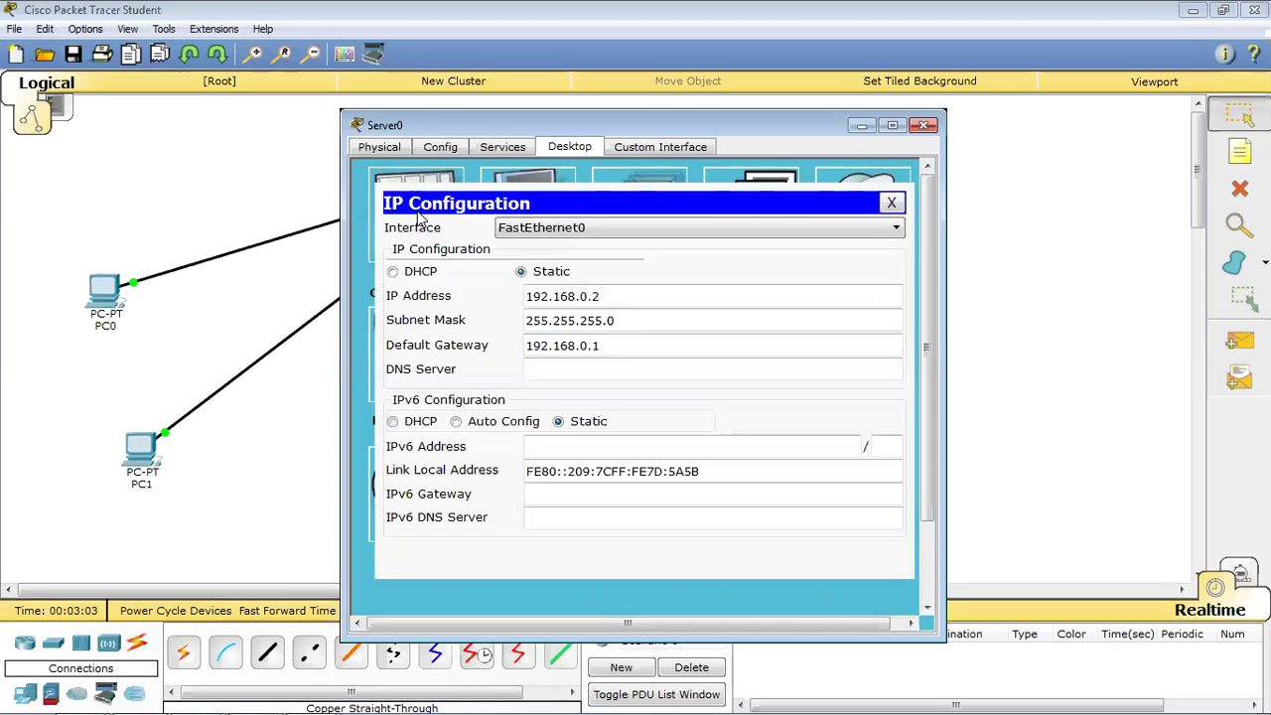
pyautogui.click(892, 203)
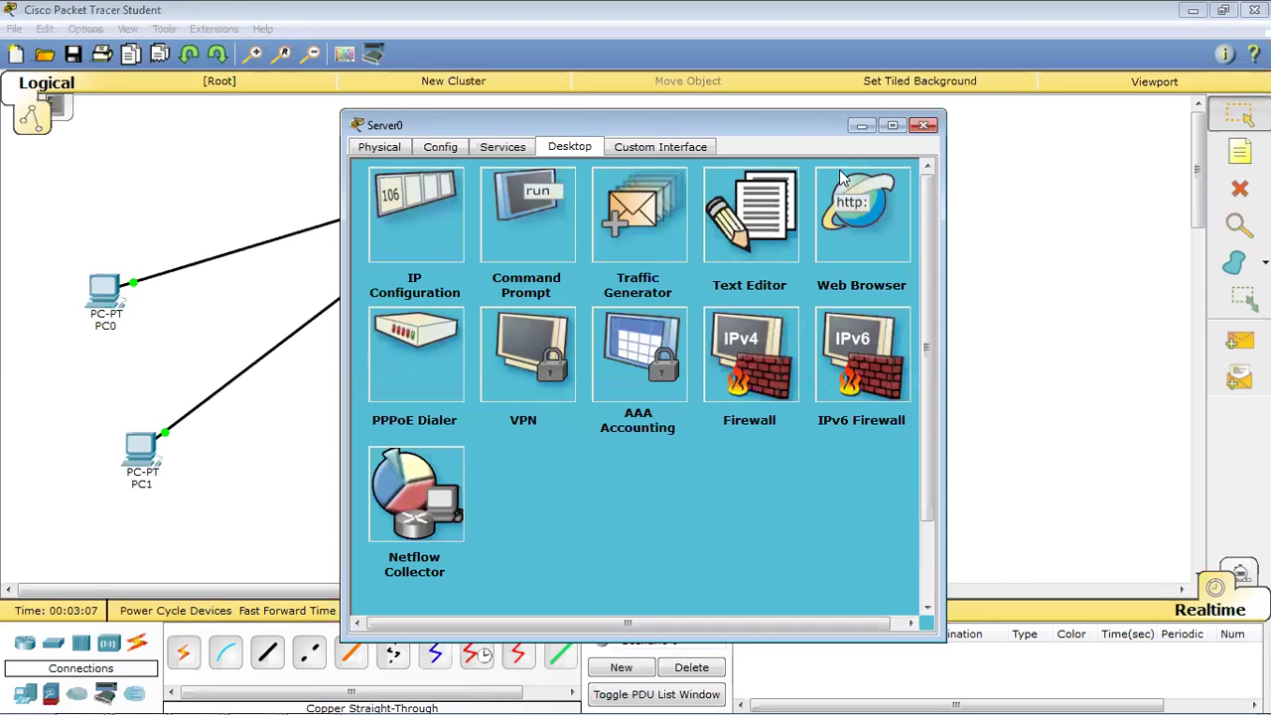
pyautogui.moveTo(800, 130); pyautogui.dragTo(1011, 173)
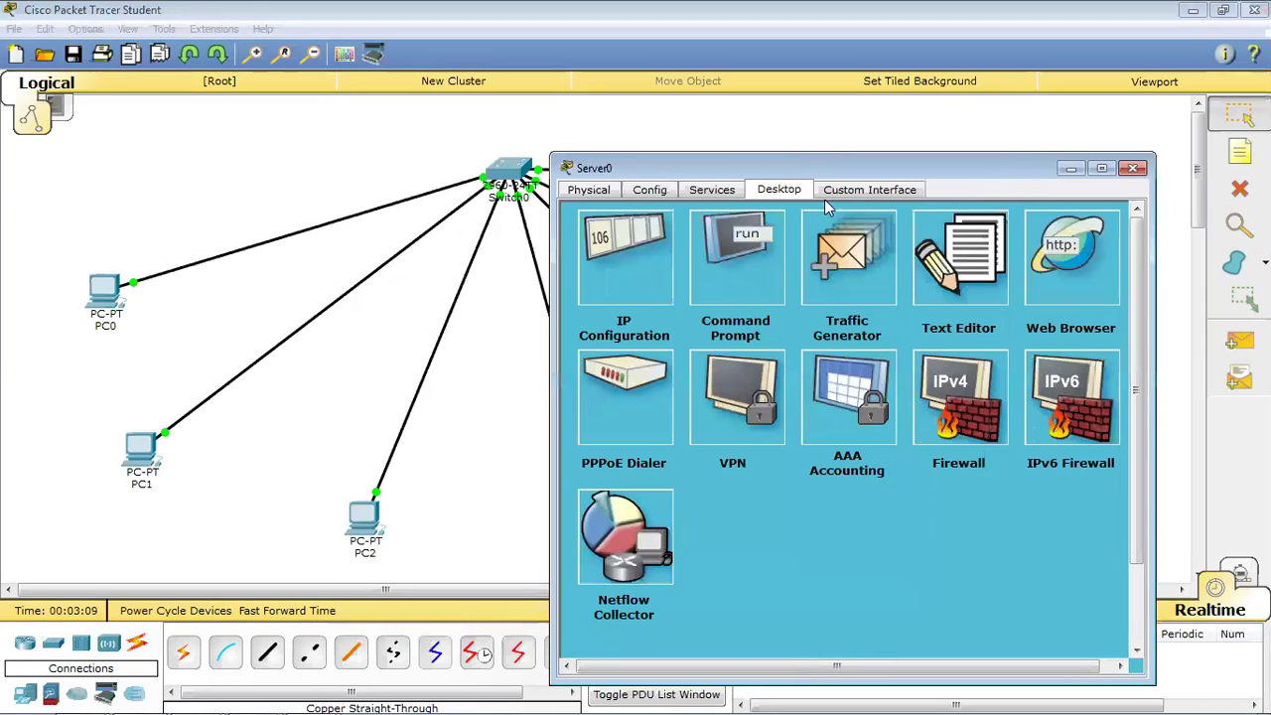
pyautogui.click(712, 190)
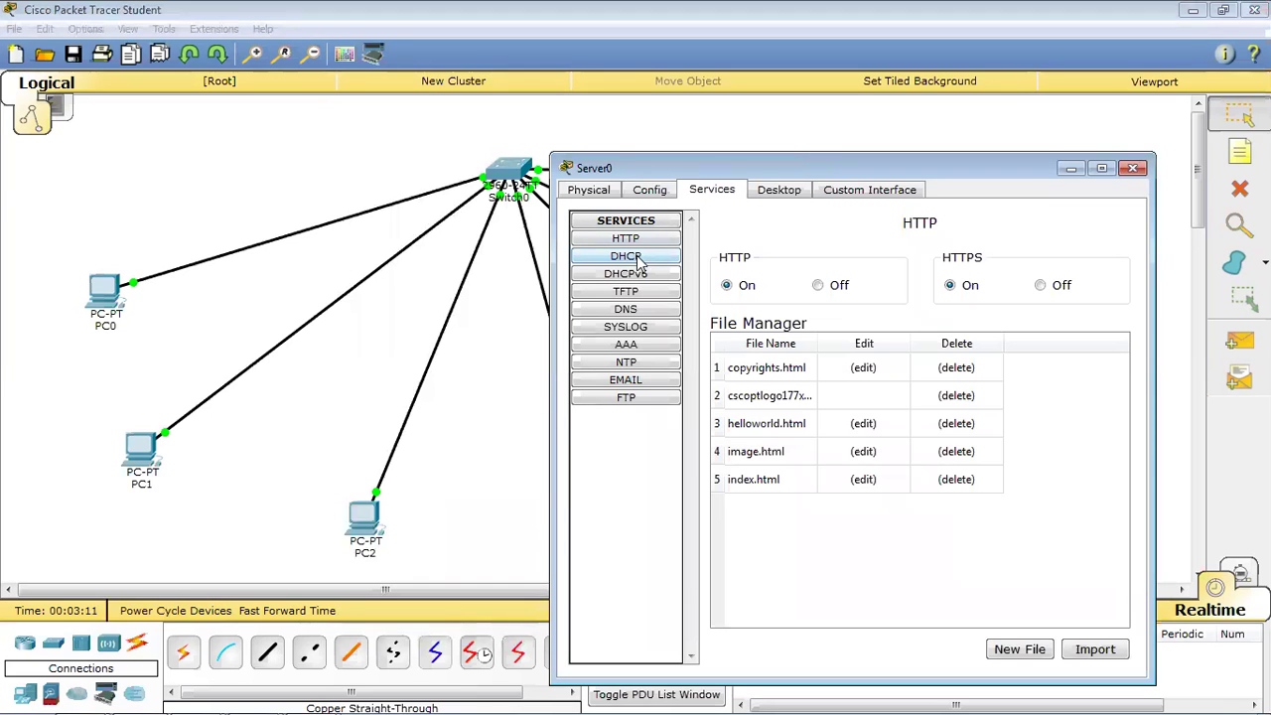
pyautogui.click(779, 190)
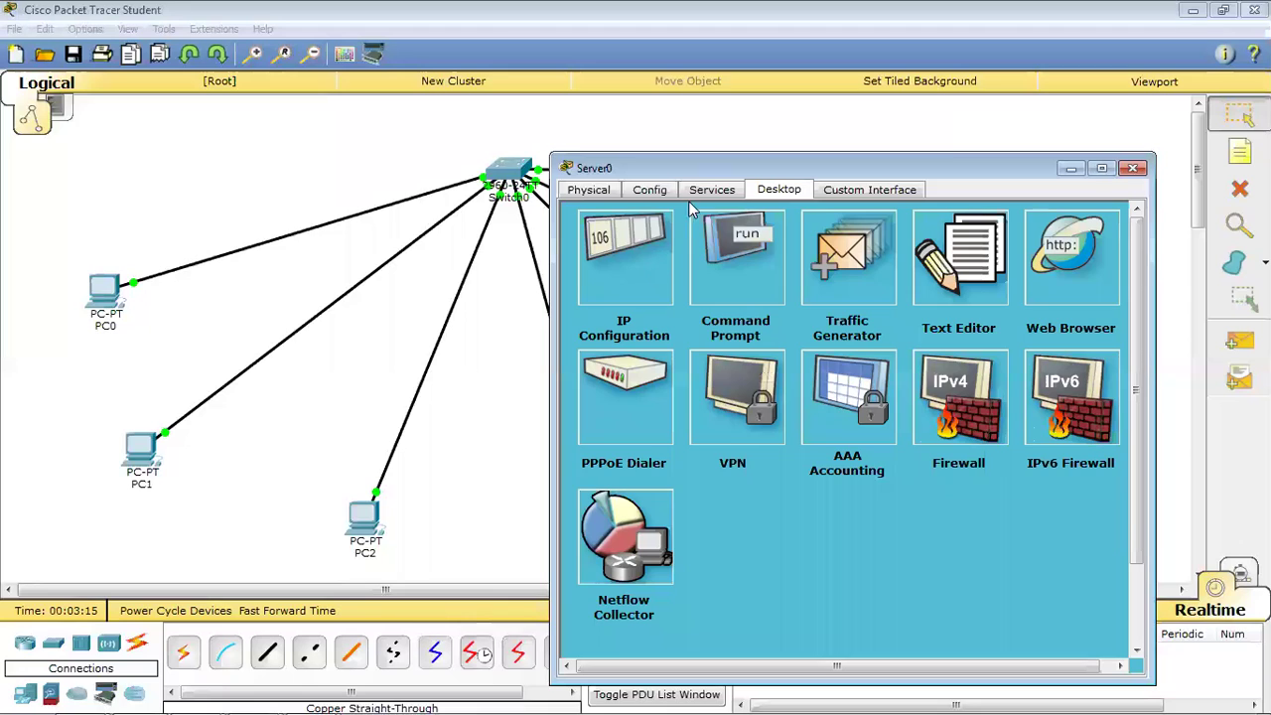
pyautogui.click(610, 258)
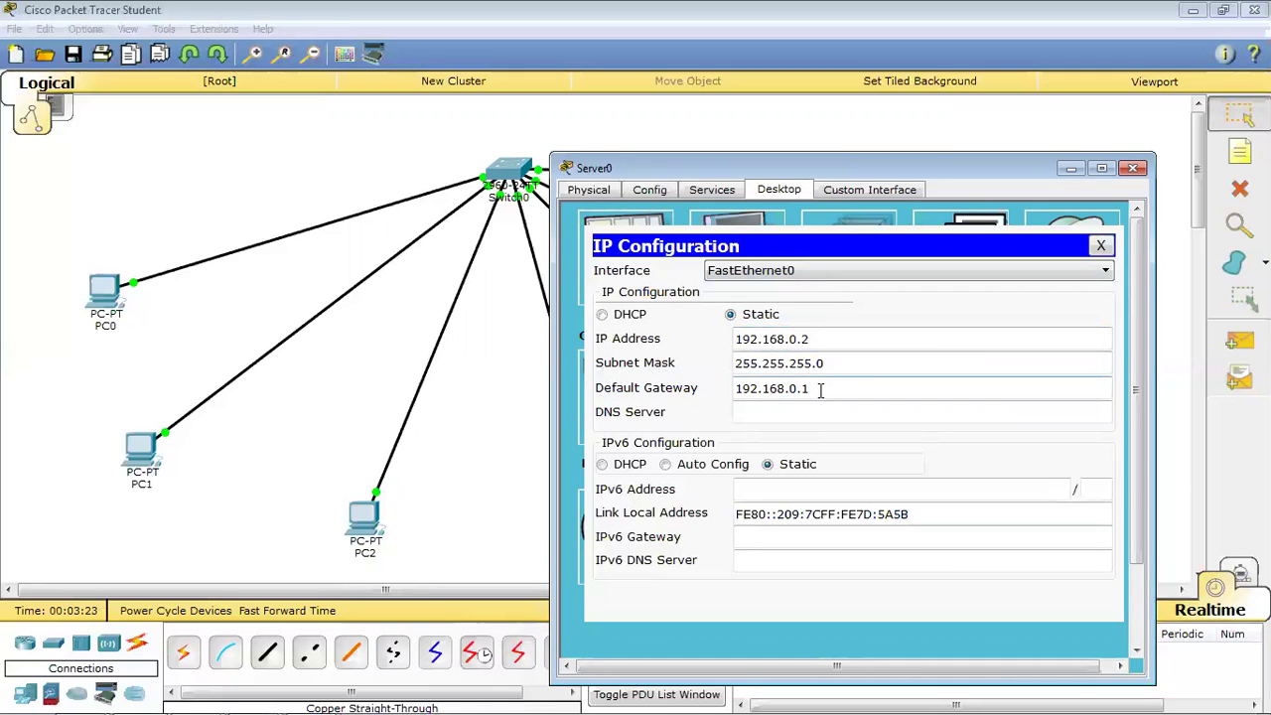
pyautogui.click(1102, 245)
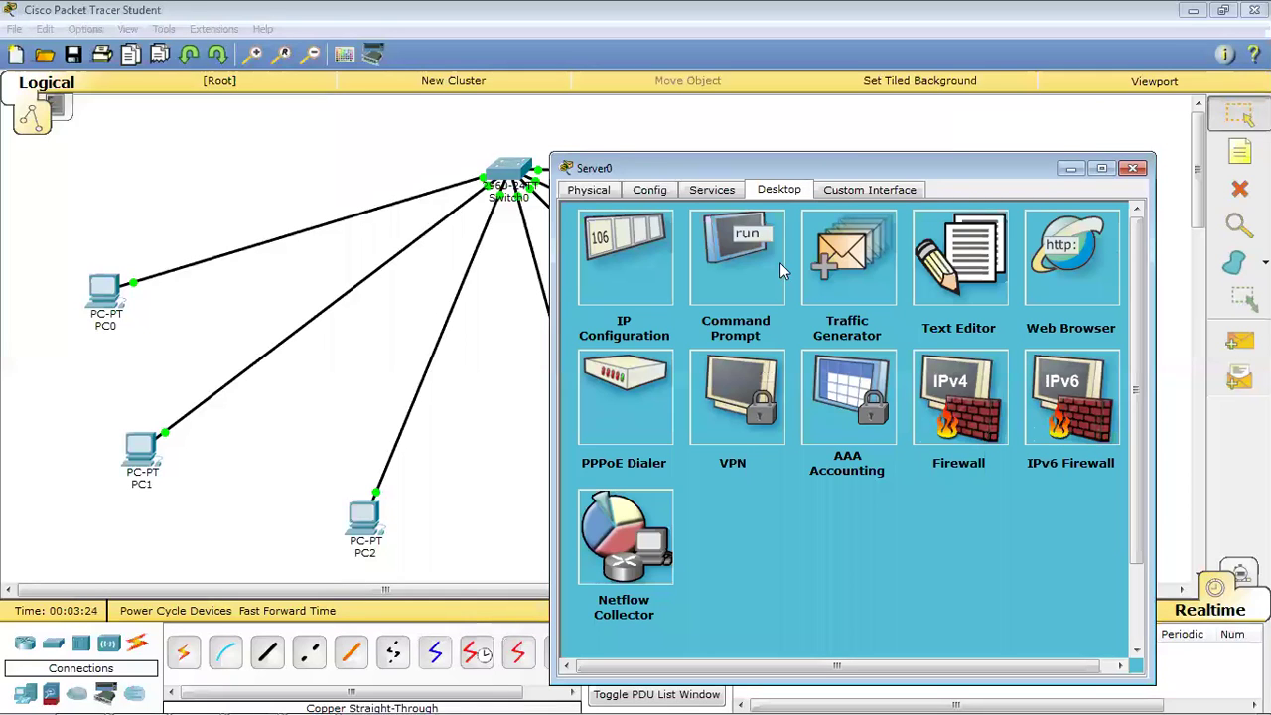
# Step: Set the default gateway of serverPool in Server0's DHCP service to 192.168.0.1
pyautogui.click(712, 191)
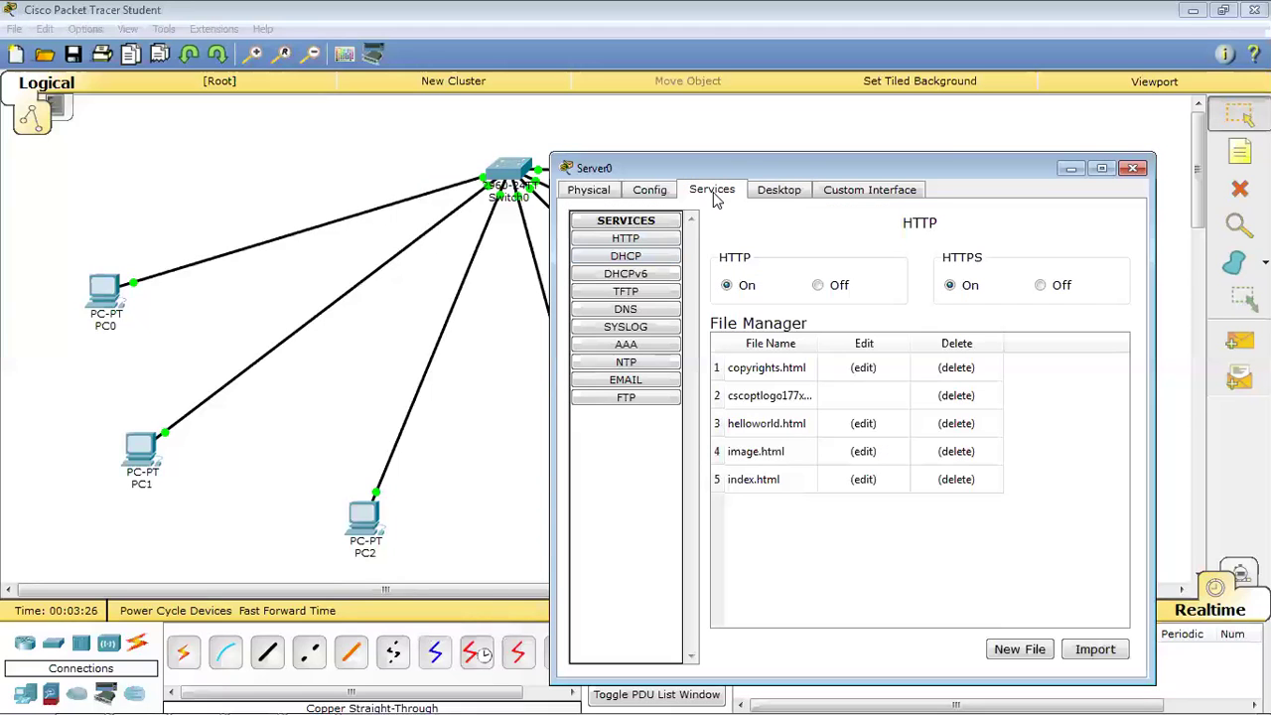
pyautogui.click(638, 258)
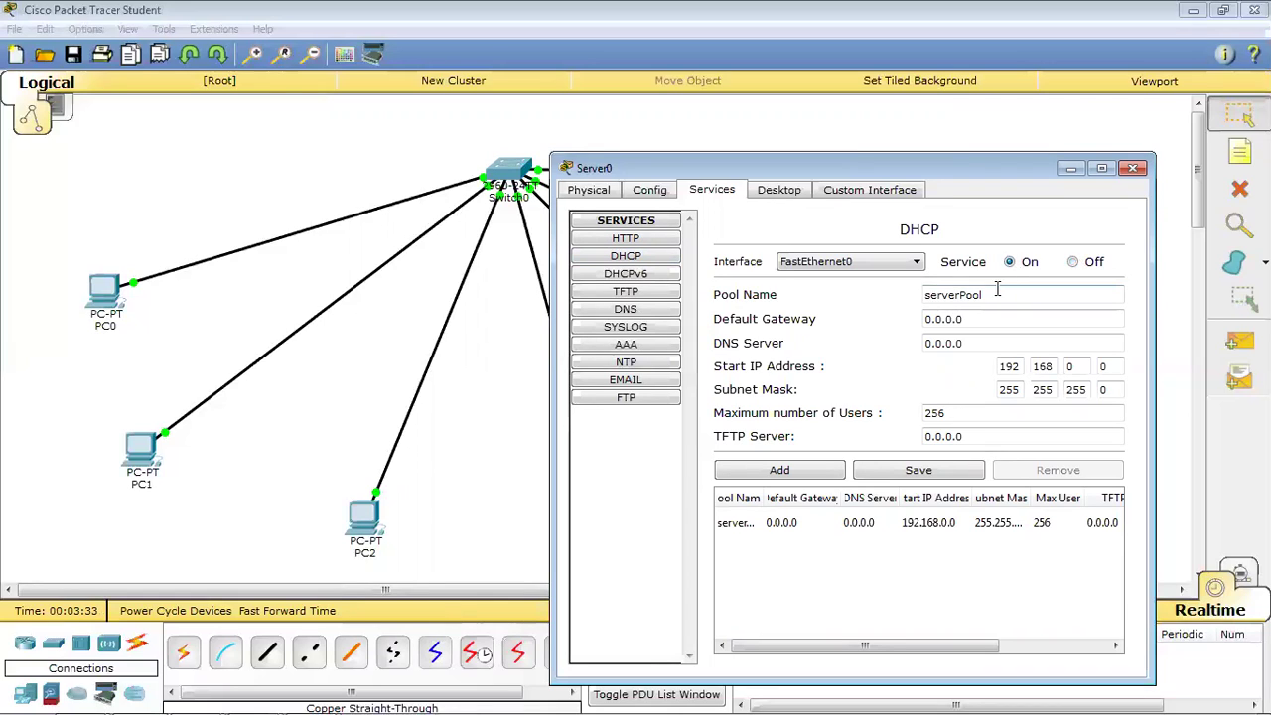
pyautogui.click(988, 320)
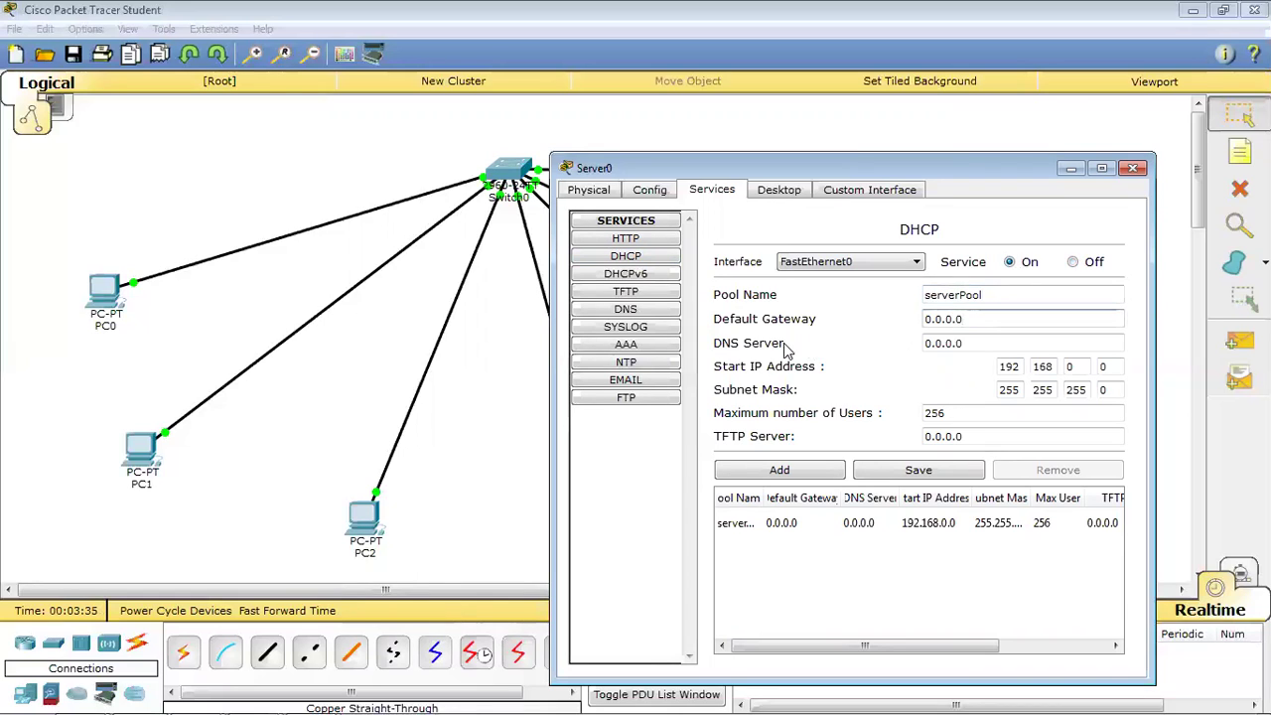
pyautogui.press('BackSpace')
pyautogui.press('BackSpace')
pyautogui.press('BackSpace')
pyautogui.press('BackSpace')
pyautogui.press('BackSpace')
pyautogui.press('BackSpace')
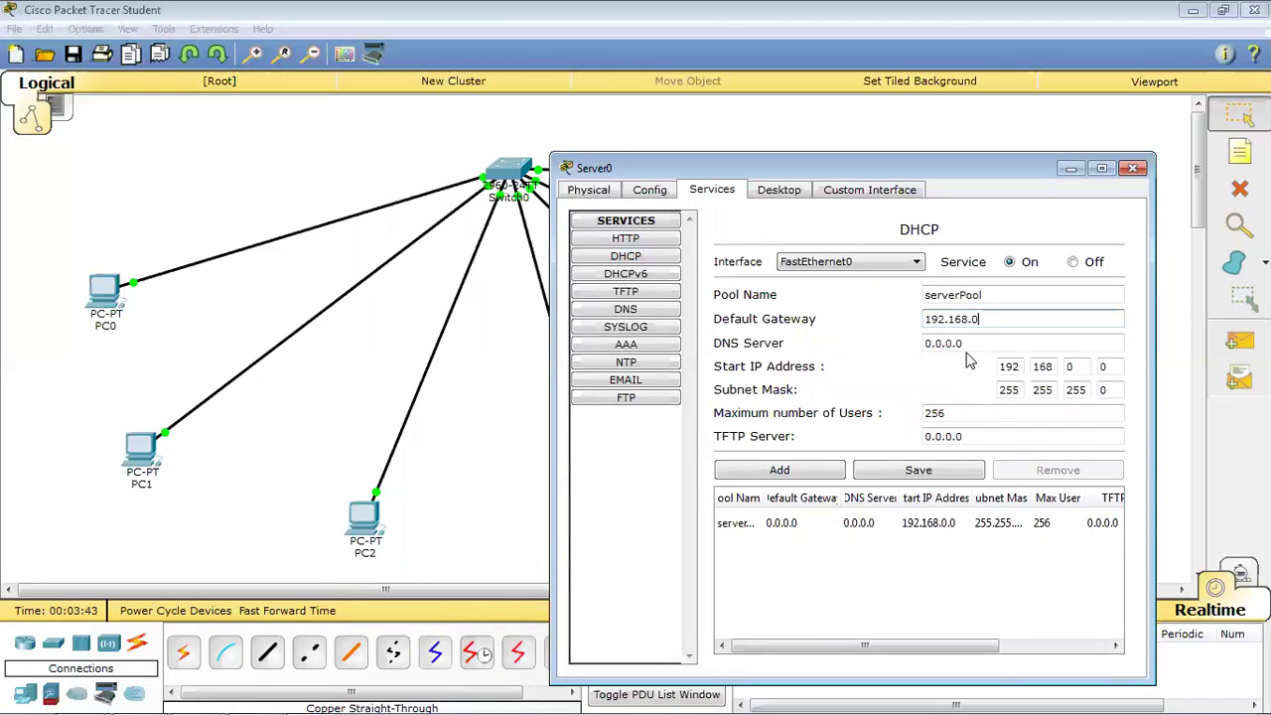
pyautogui.press('BackSpace')
pyautogui.write('1')
pyautogui.press('Tab')
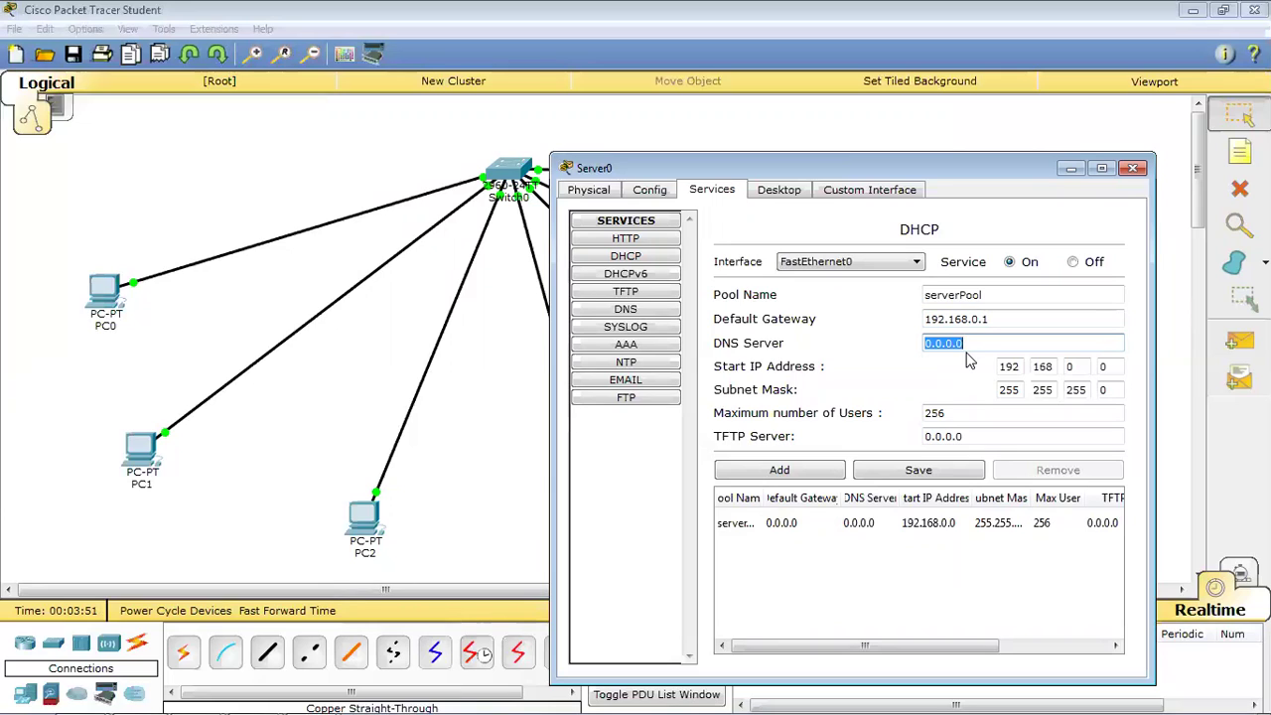
# Step: Set serverPool's DNS server to 192.168.0.100 and start IP address to 192.168.0.3, then save the pool and close Server0
pyautogui.write('192.168.0.1')
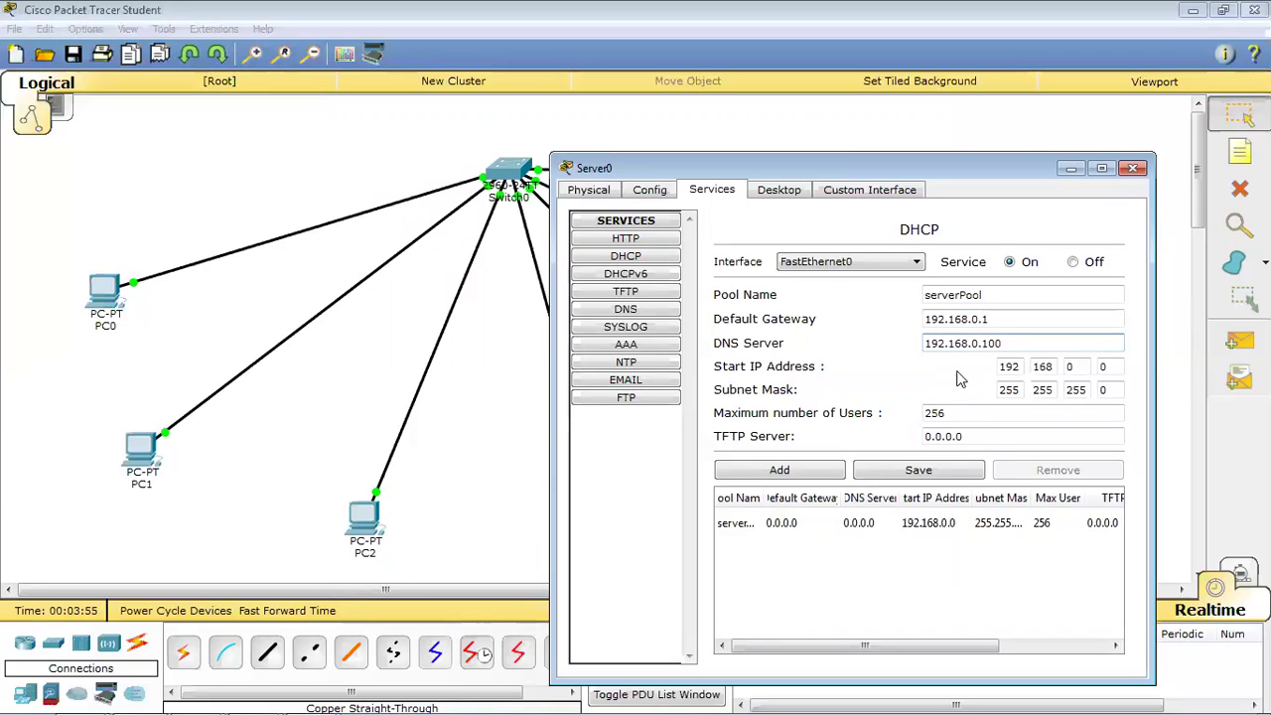
pyautogui.click(1106, 366)
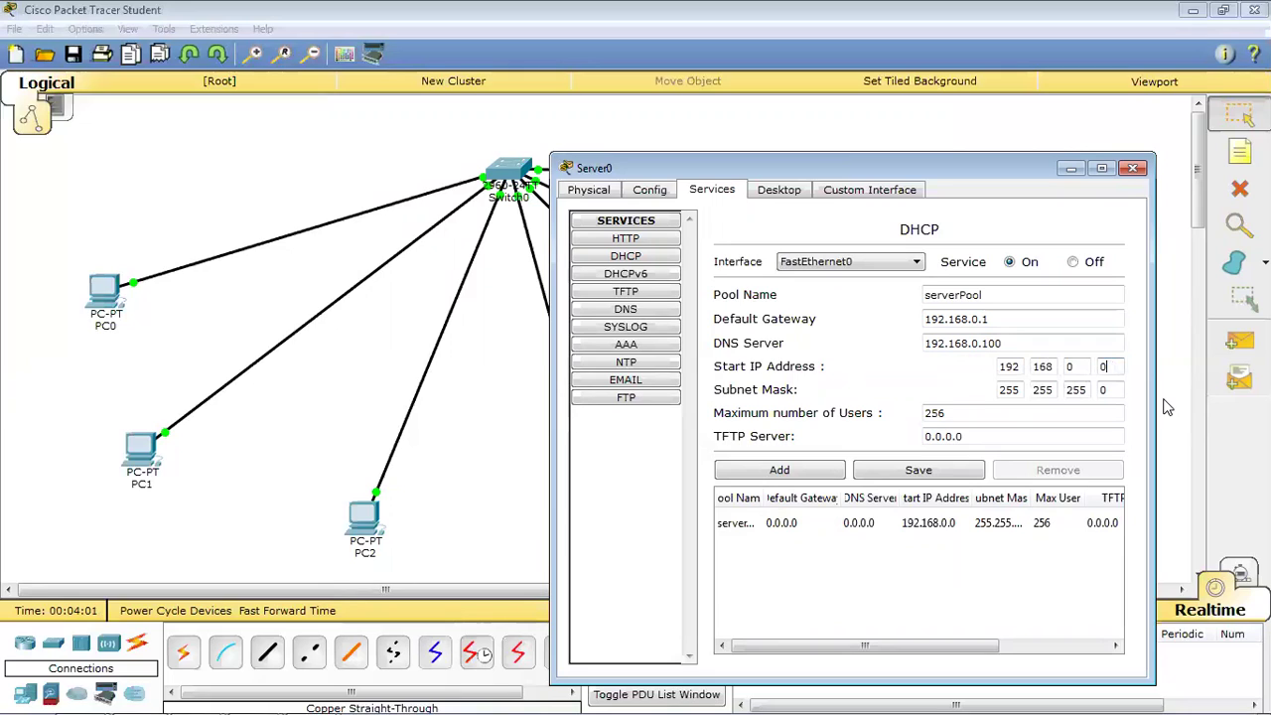
pyautogui.press('BackSpace')
pyautogui.write('3')
pyautogui.click(960, 473)
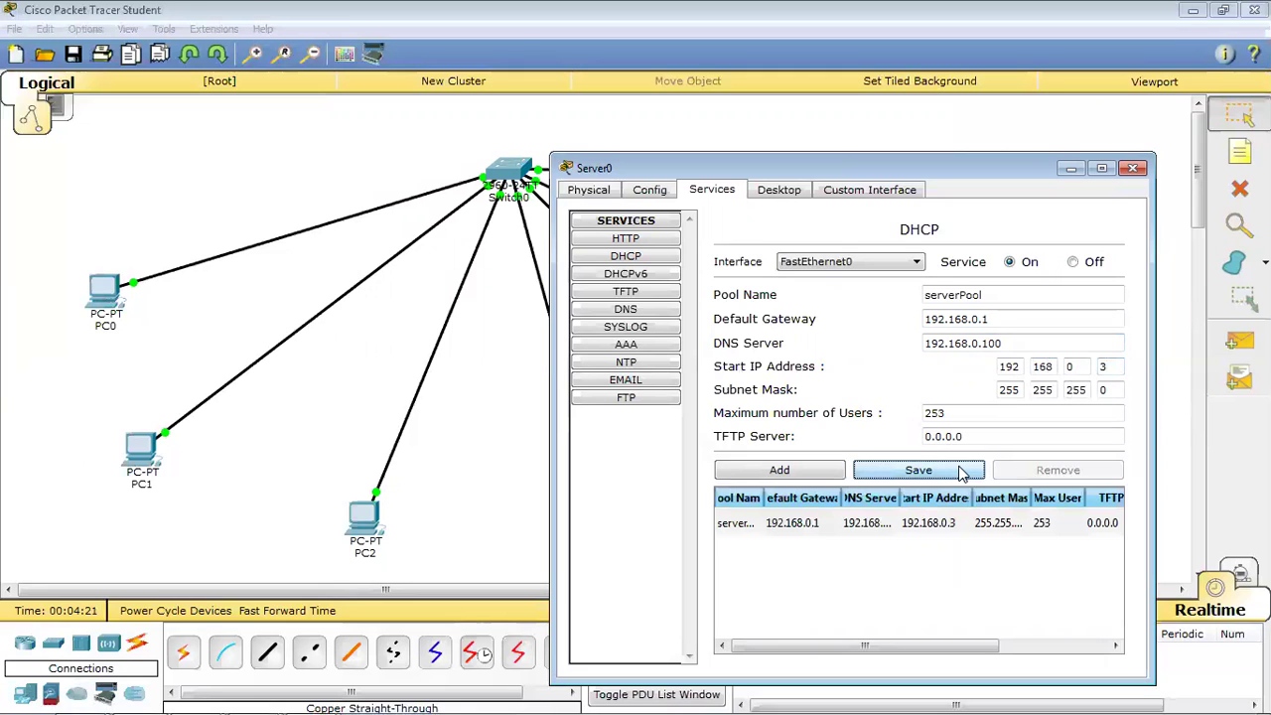
pyautogui.click(1134, 167)
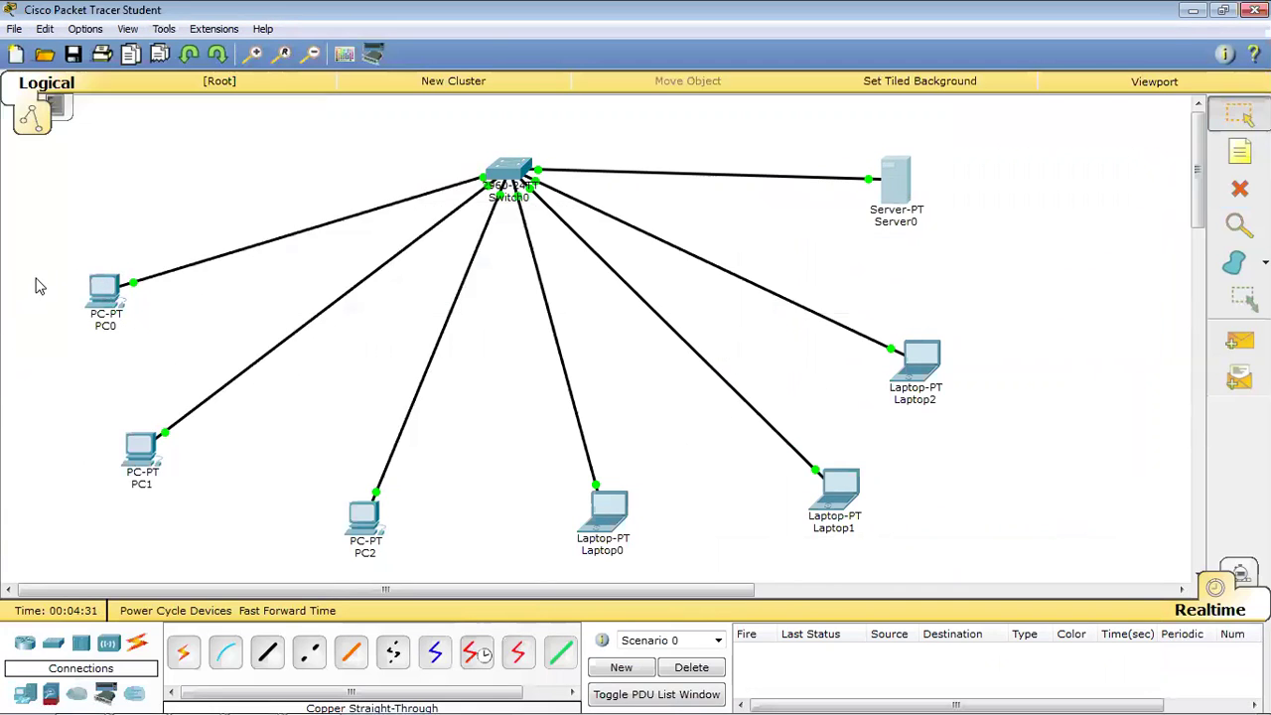
# Step: Switch PC0's IPv4 configuration from static to DHCP and close its device window
pyautogui.click(104, 292)
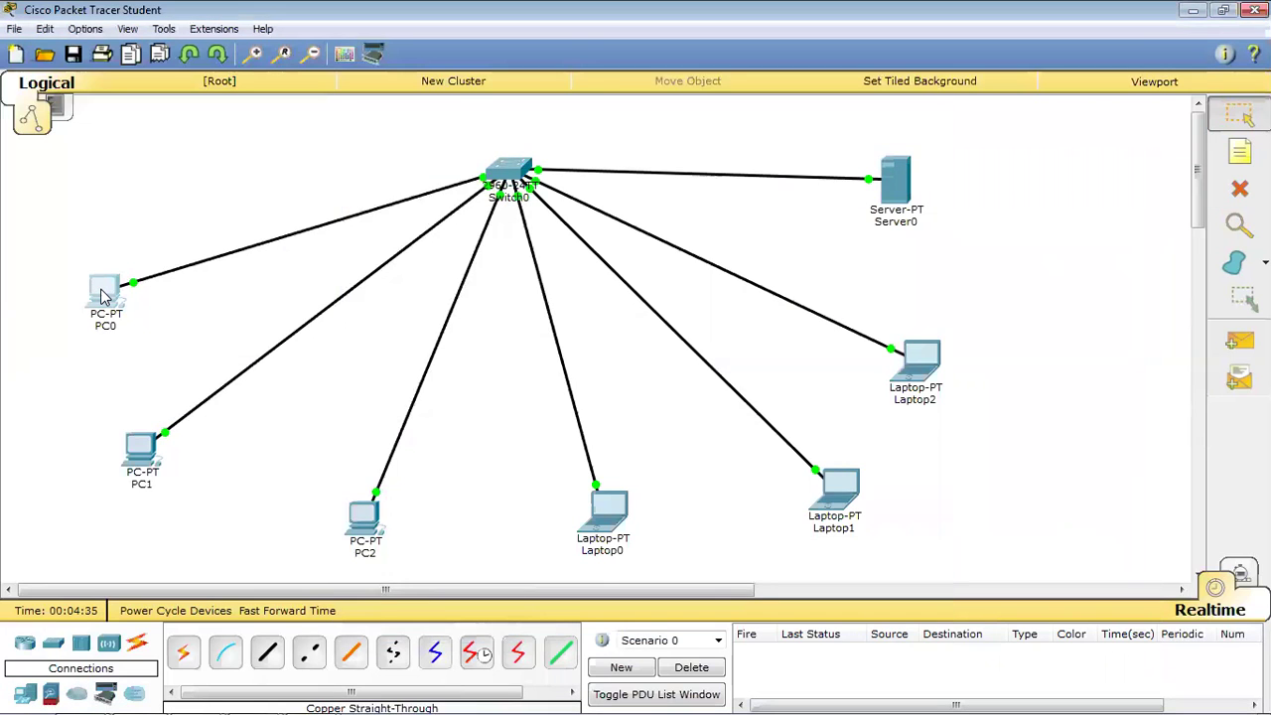
pyautogui.click(497, 147)
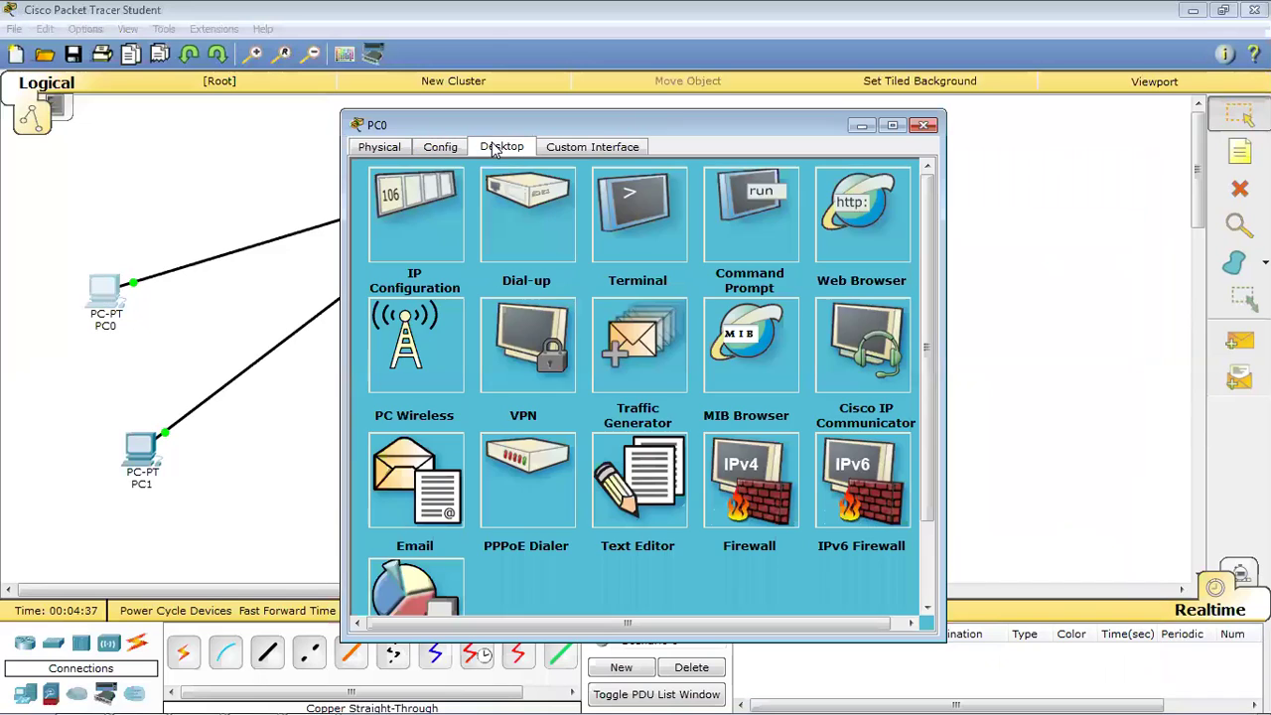
pyautogui.click(432, 204)
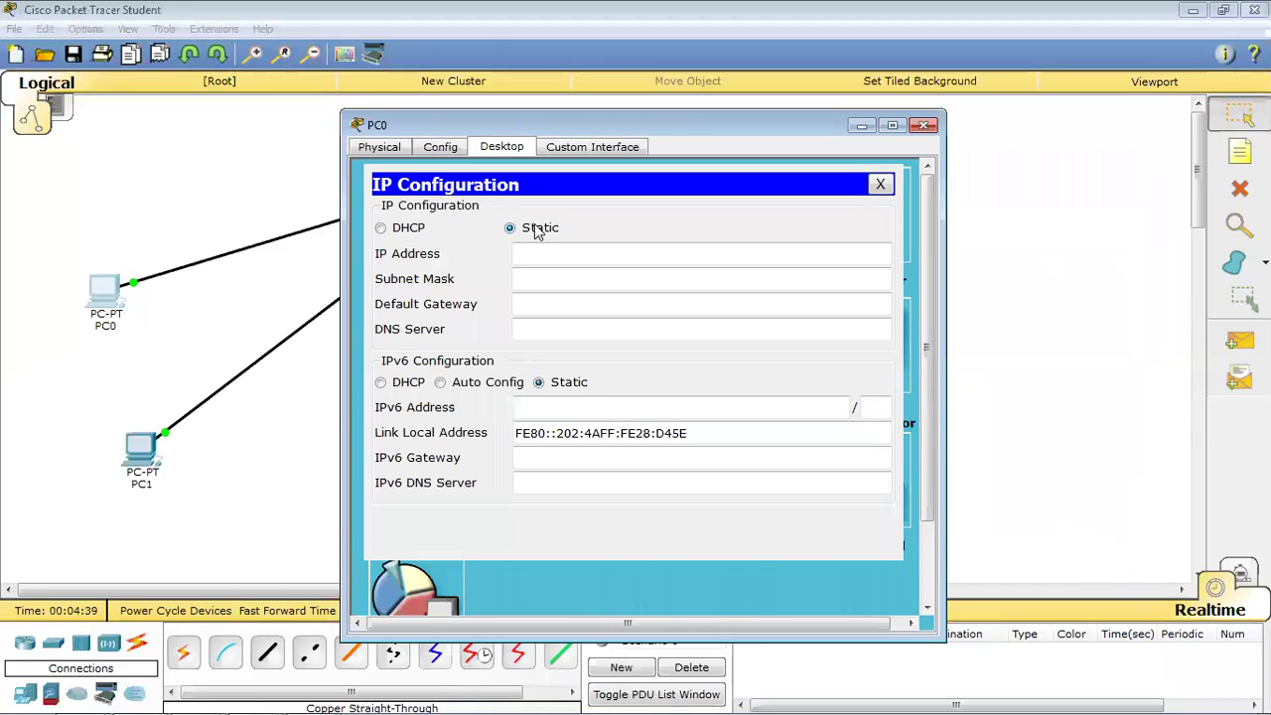
pyautogui.click(407, 231)
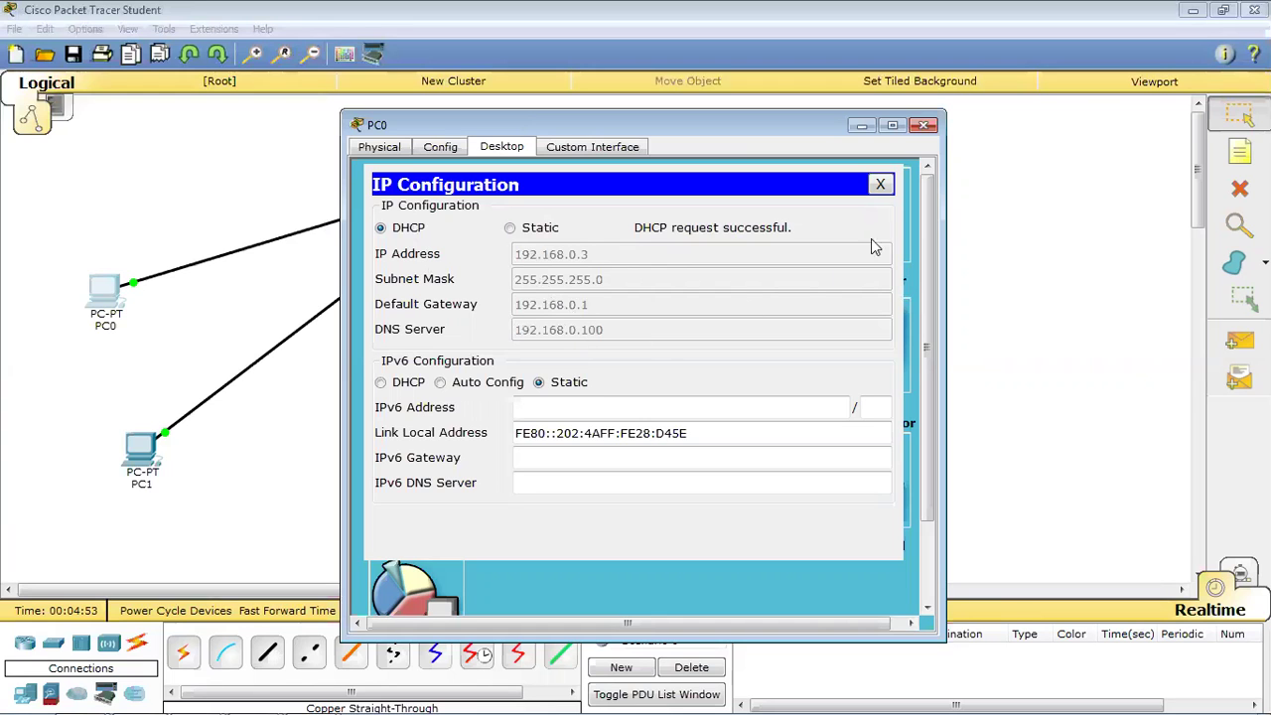
pyautogui.click(926, 126)
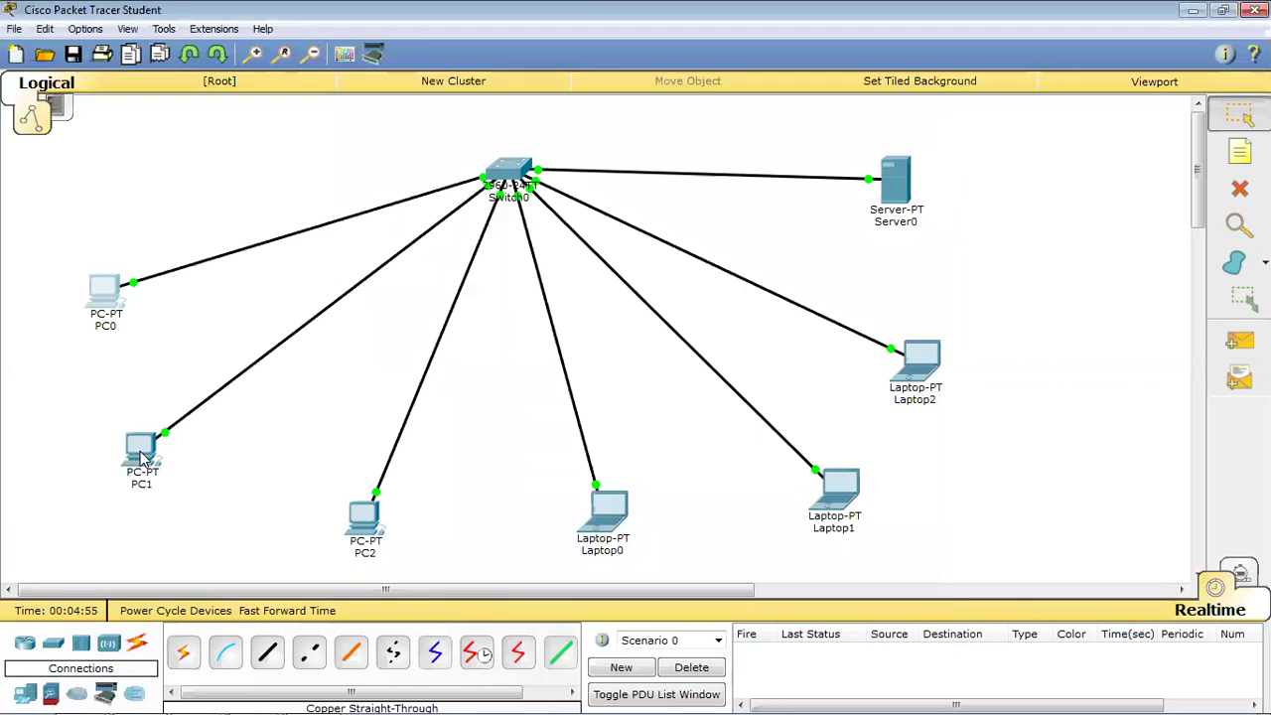
# Step: Switch PC1's IPv4 configuration from static to DHCP and close its device window
pyautogui.click(142, 452)
pyautogui.click(515, 148)
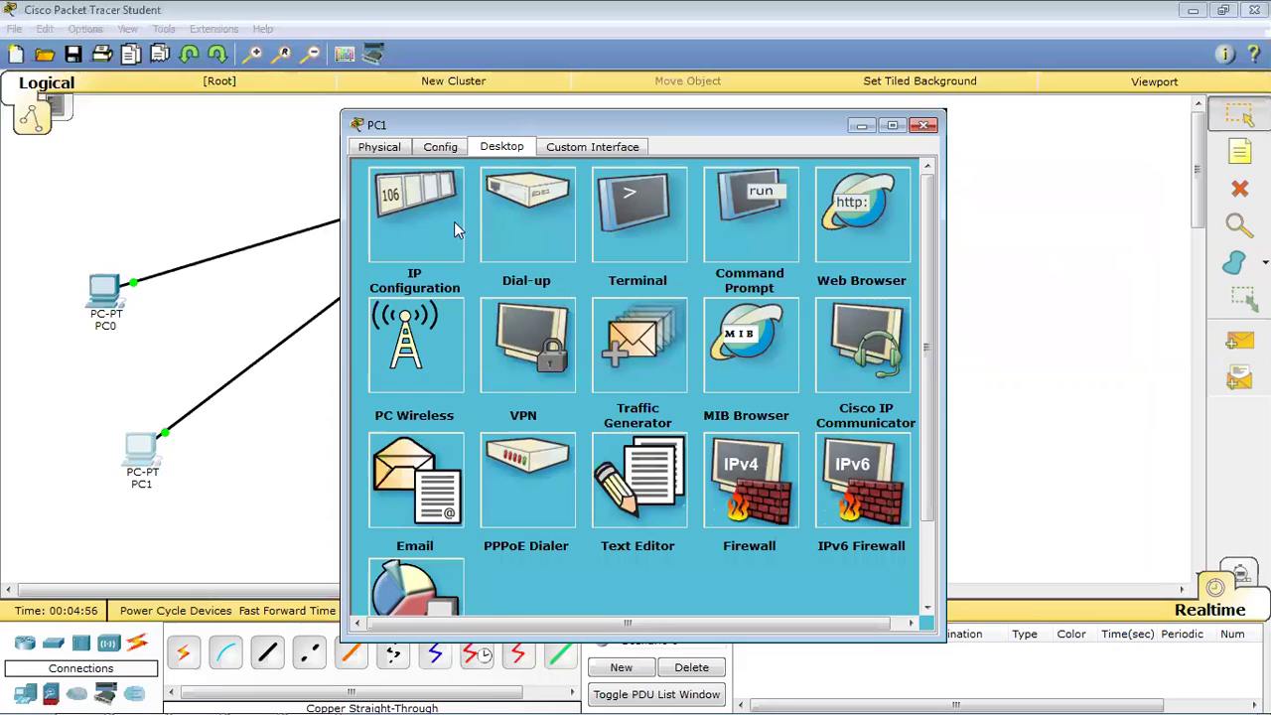
pyautogui.click(441, 238)
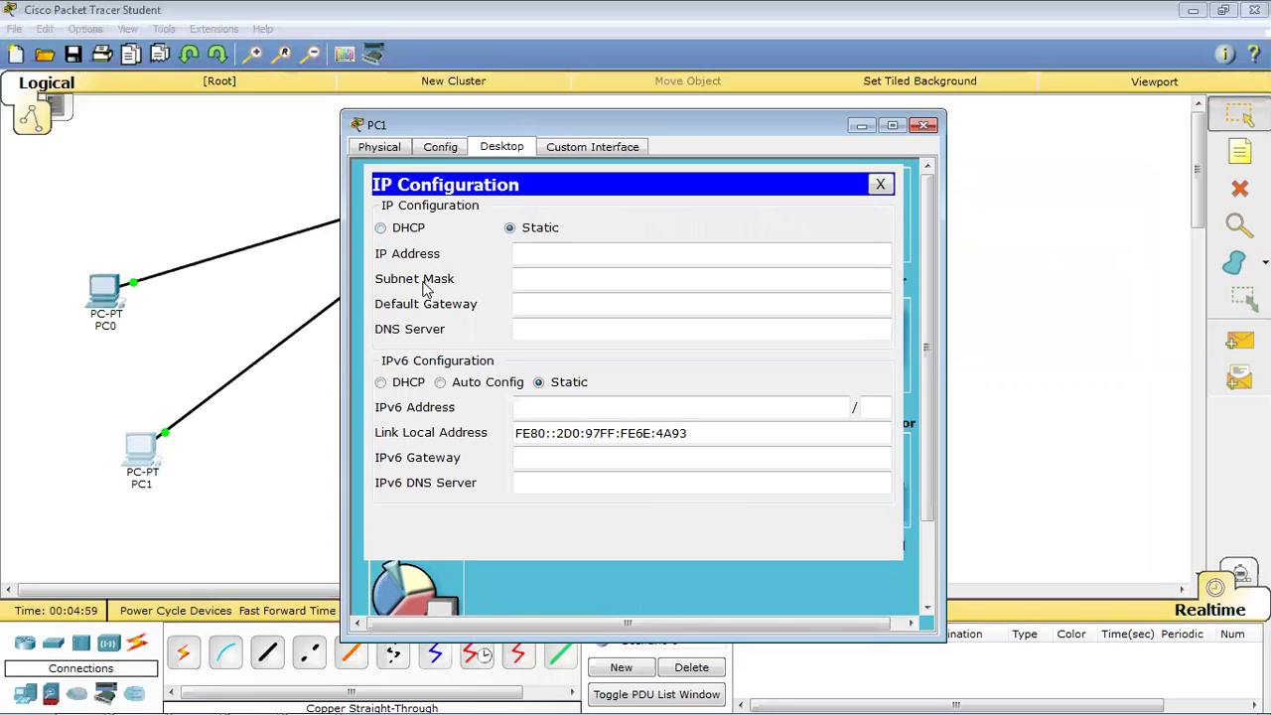
pyautogui.click(416, 232)
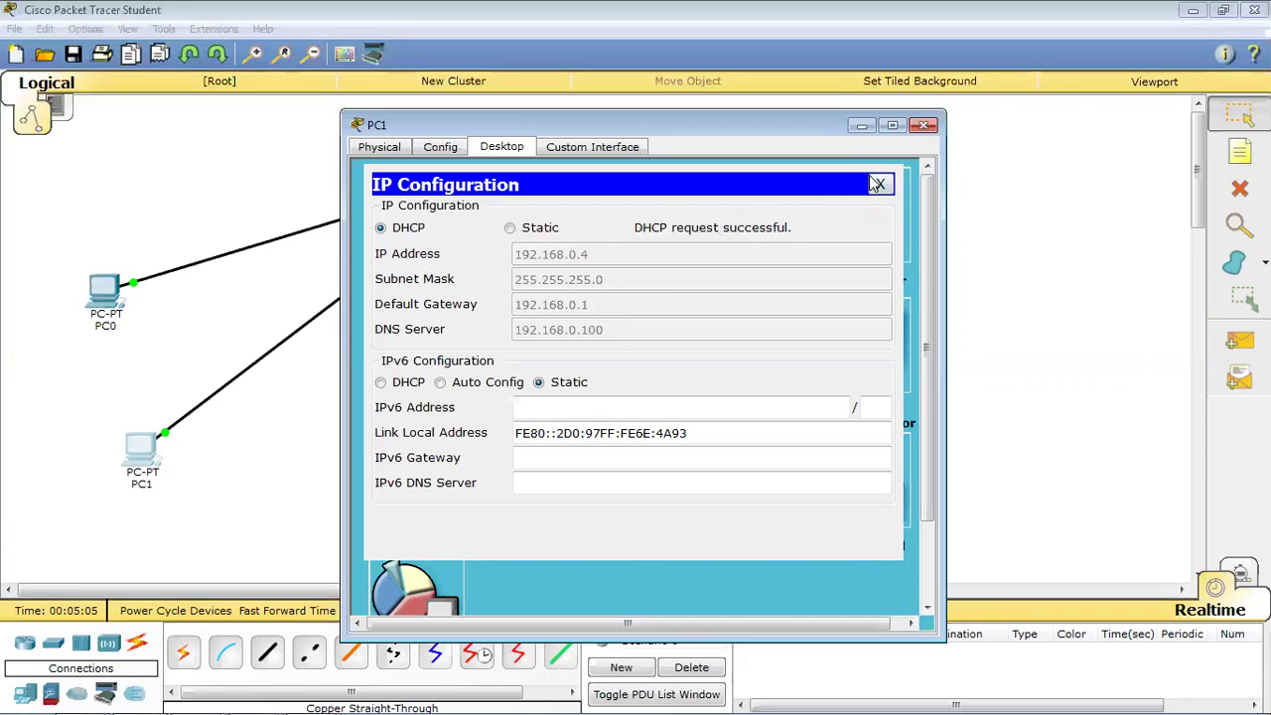
pyautogui.click(880, 184)
pyautogui.click(925, 125)
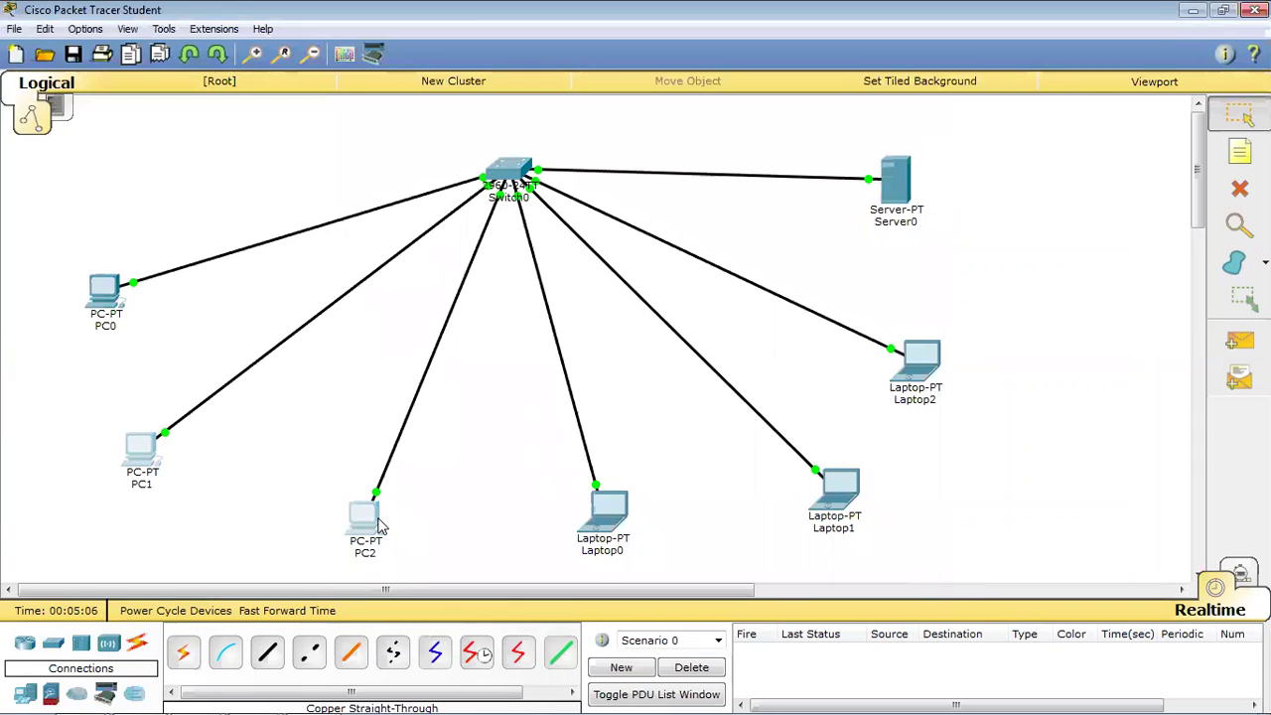
# Step: Set PC2's IPv4 configuration to DHCP so it requests its address automatically, then close its device window
pyautogui.click(383, 518)
pyautogui.click(501, 147)
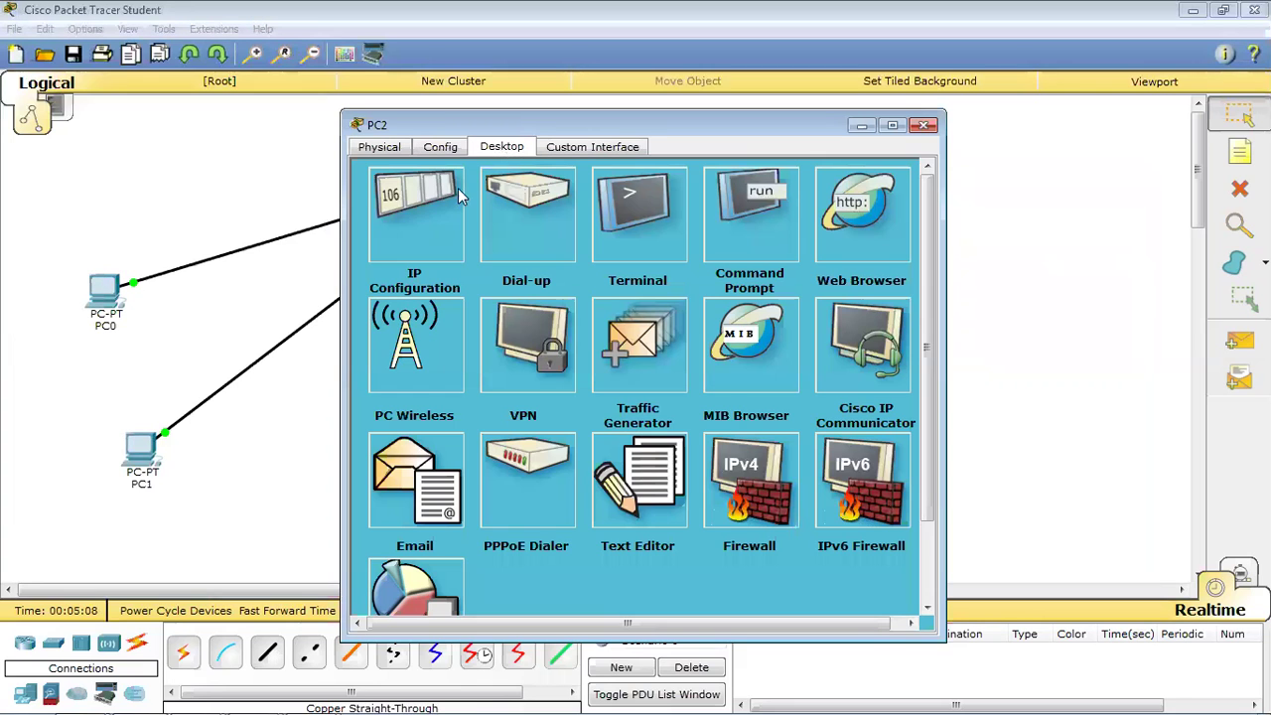
pyautogui.click(426, 219)
pyautogui.click(409, 228)
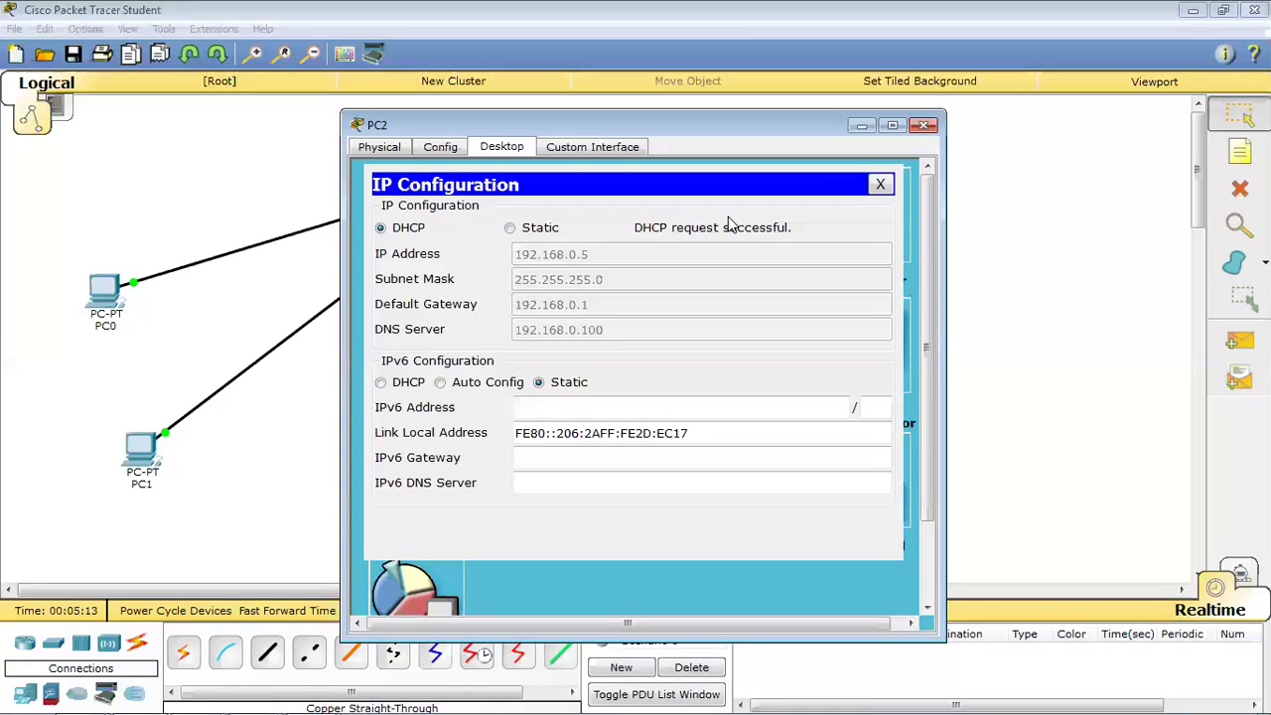
pyautogui.click(880, 184)
pyautogui.click(919, 131)
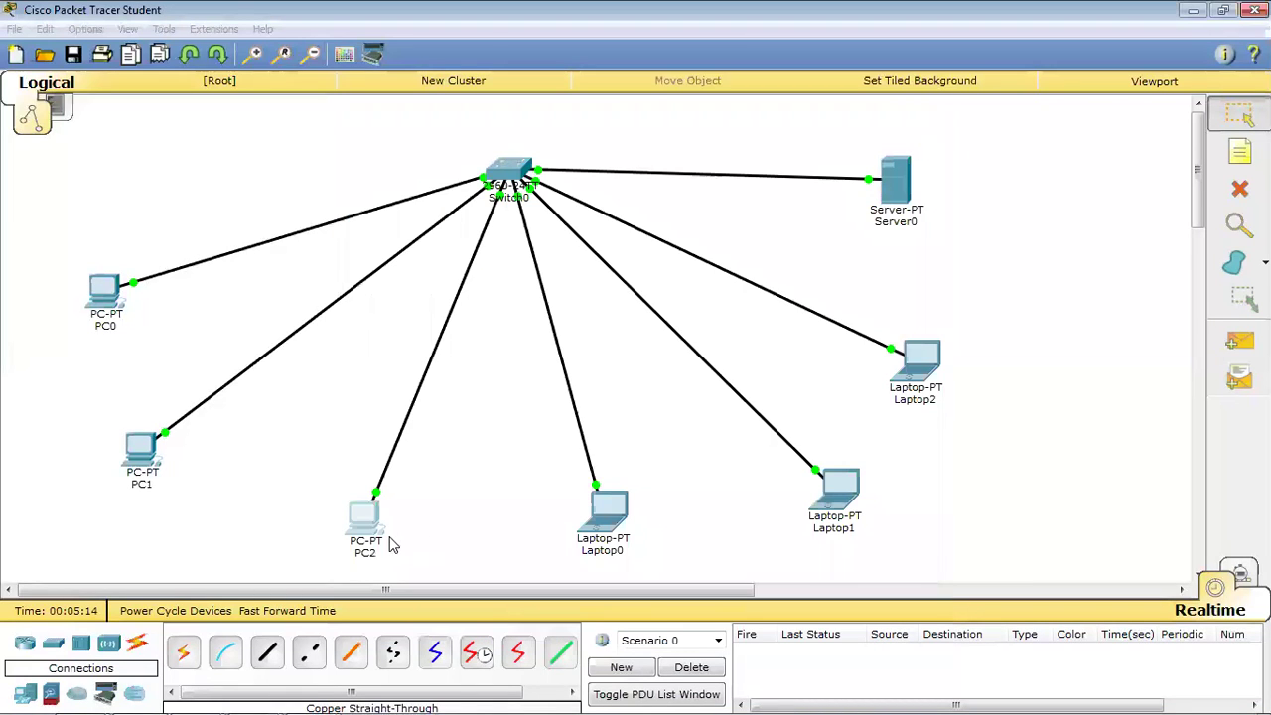
# Step: Switch Laptop0's IPv4 configuration from static to DHCP and close its device window
pyautogui.click(614, 515)
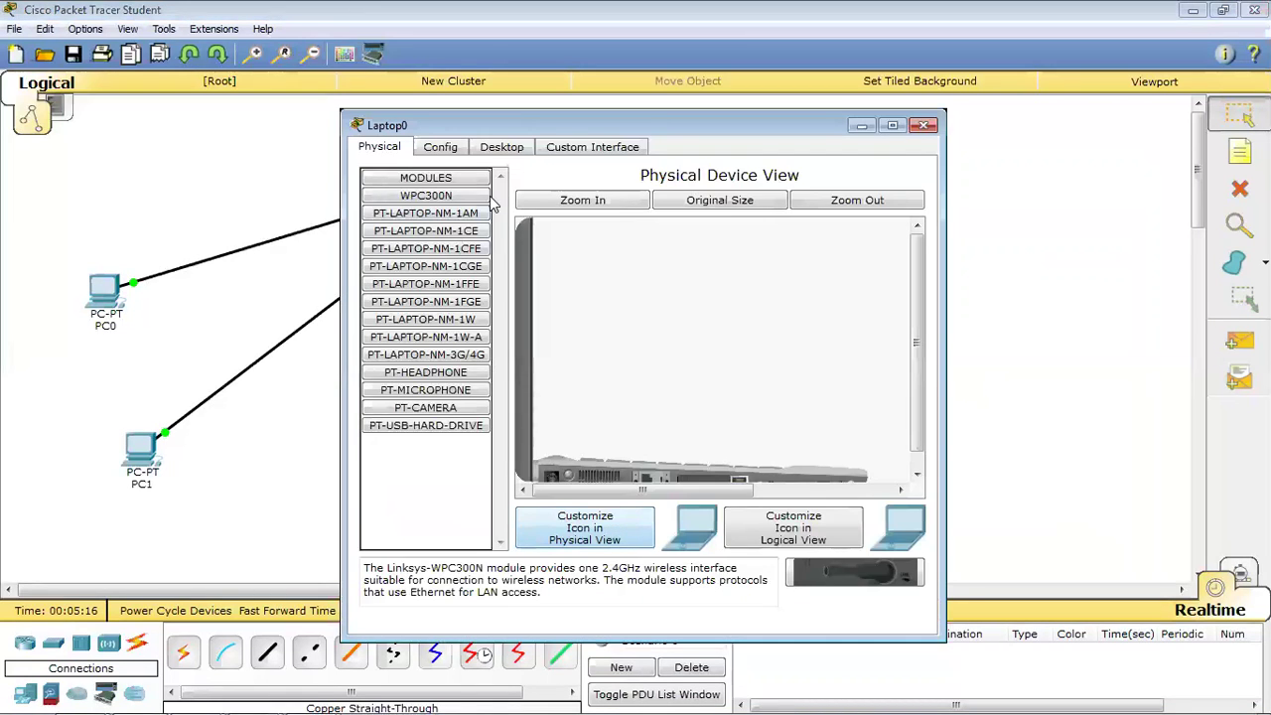
pyautogui.click(519, 149)
pyautogui.click(421, 290)
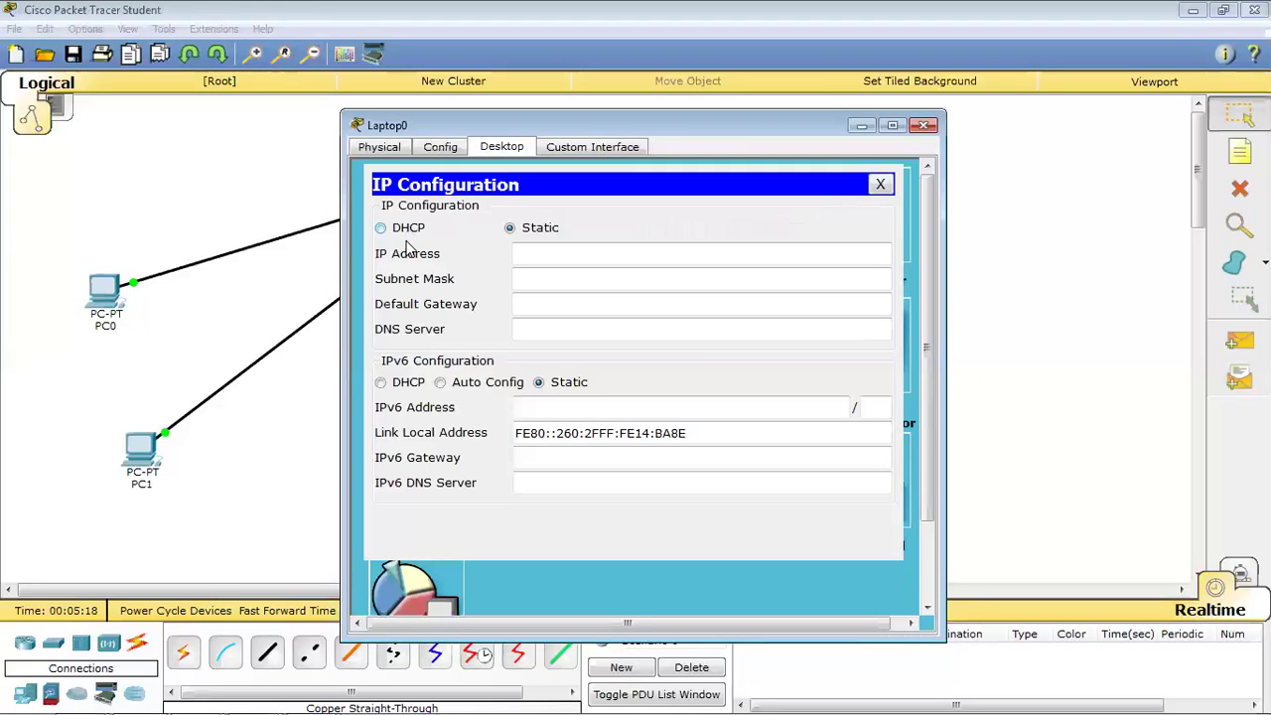
pyautogui.click(419, 231)
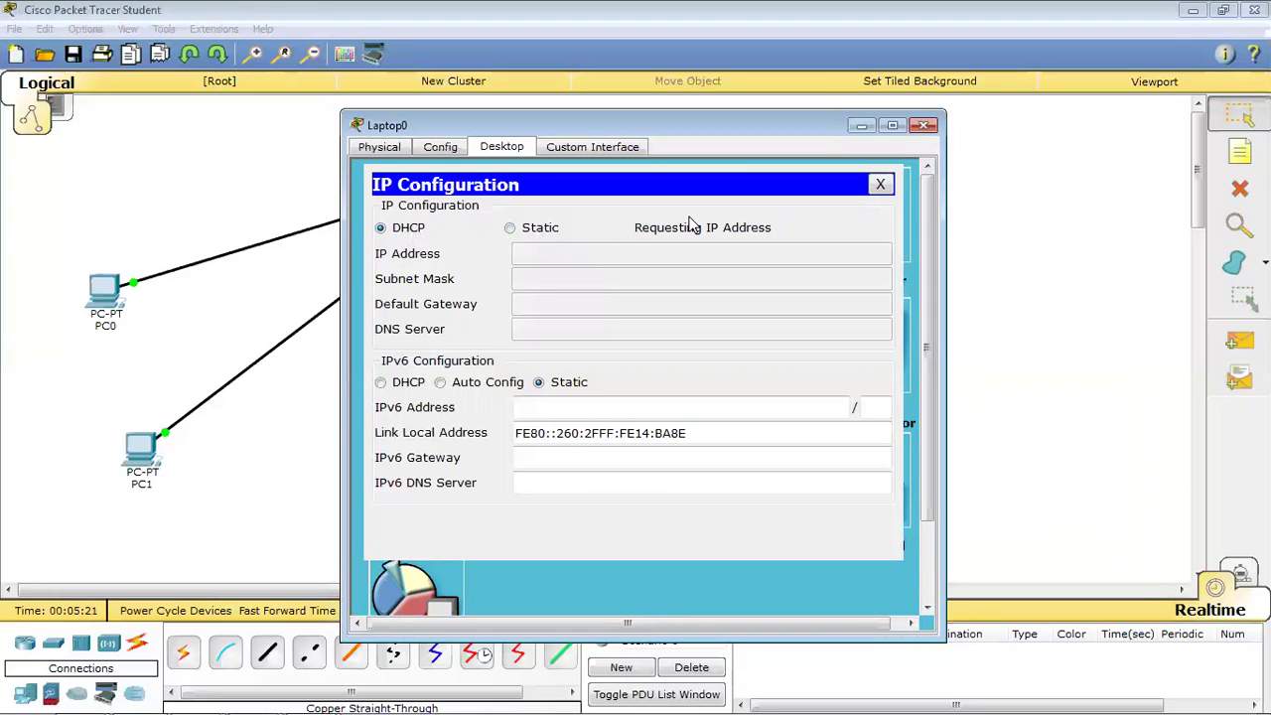
pyautogui.click(880, 185)
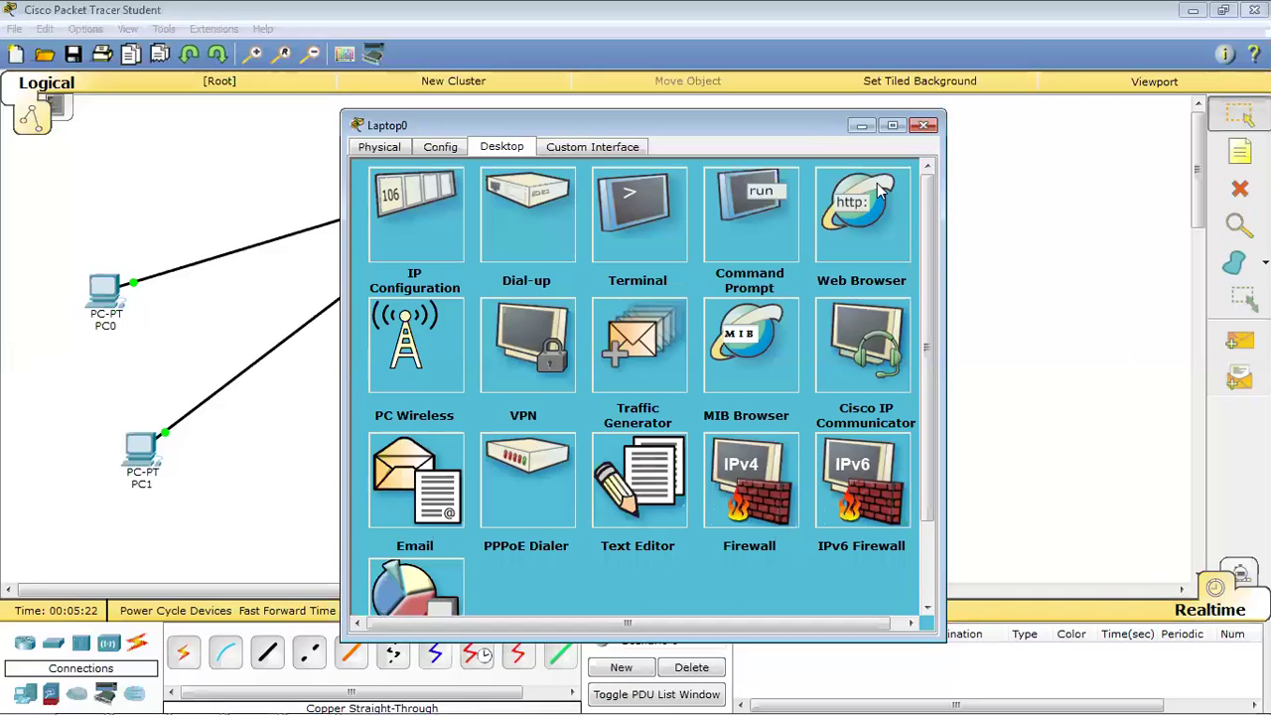
pyautogui.click(925, 125)
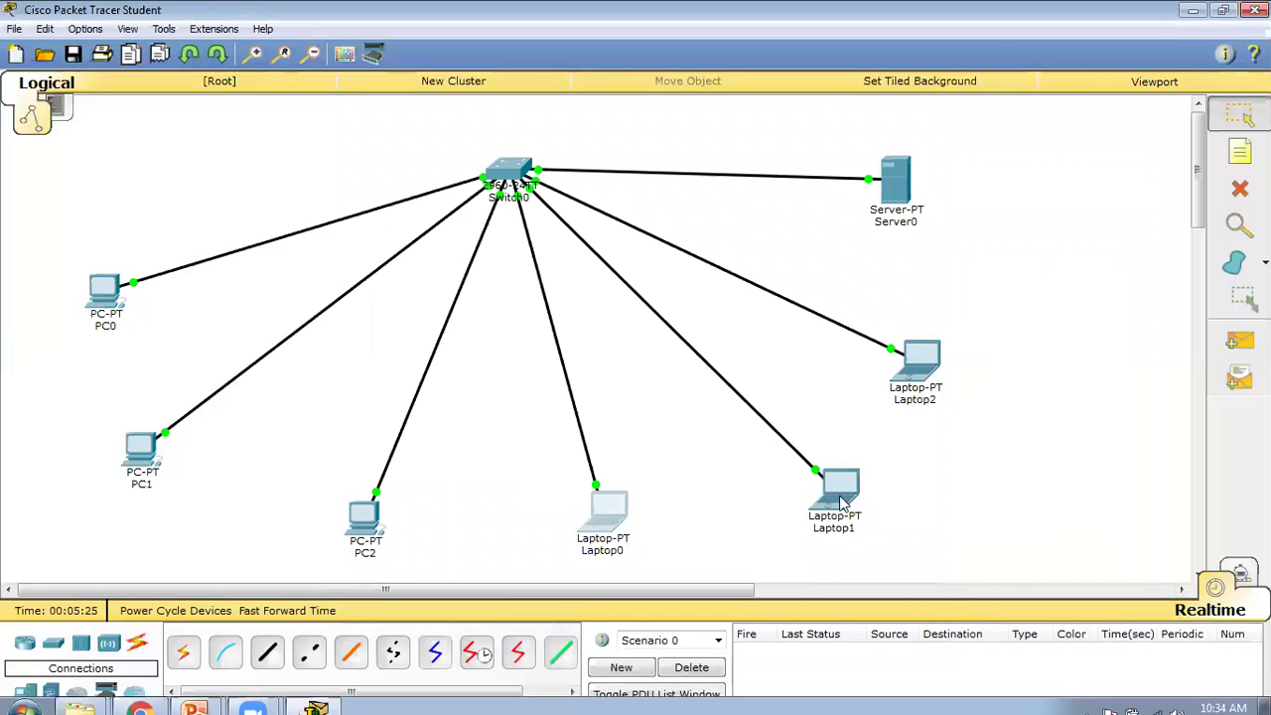
# Step: Set Laptop1's IPv4 configuration to DHCP so it requests its address automatically, then close its device window
pyautogui.click(840, 487)
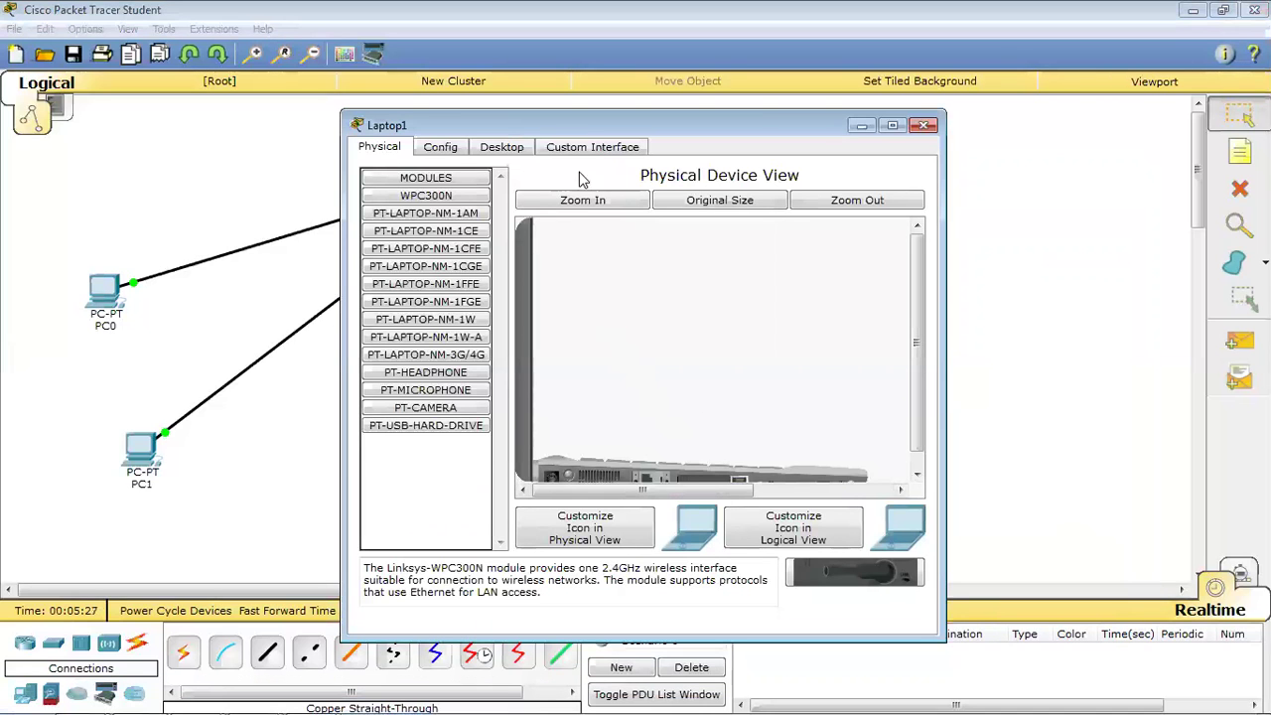
pyautogui.click(501, 147)
pyautogui.click(445, 207)
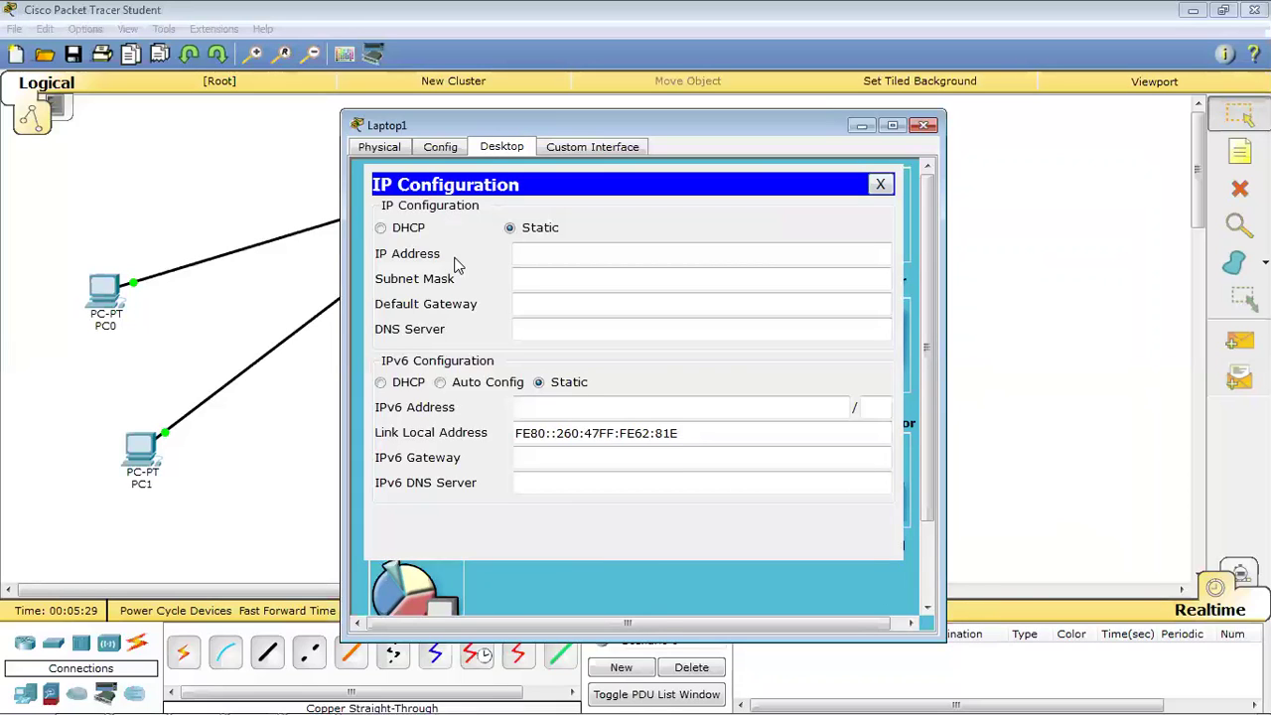
pyautogui.click(402, 228)
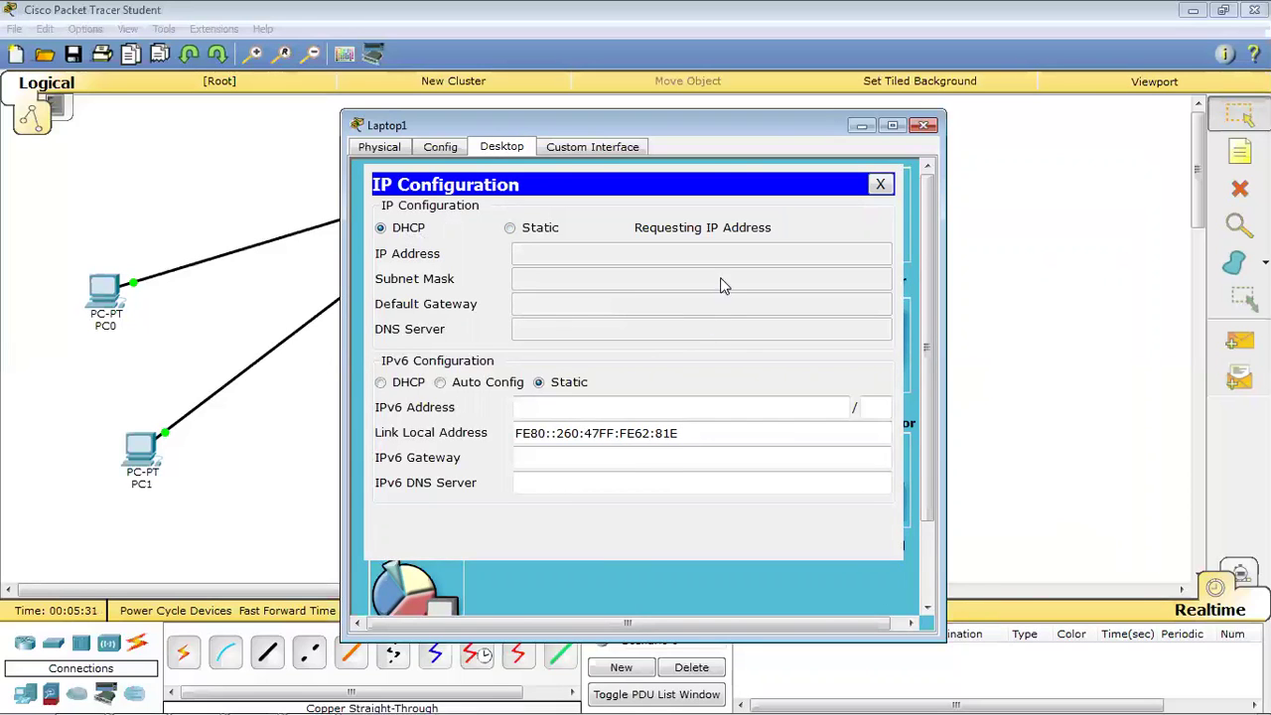
pyautogui.click(880, 184)
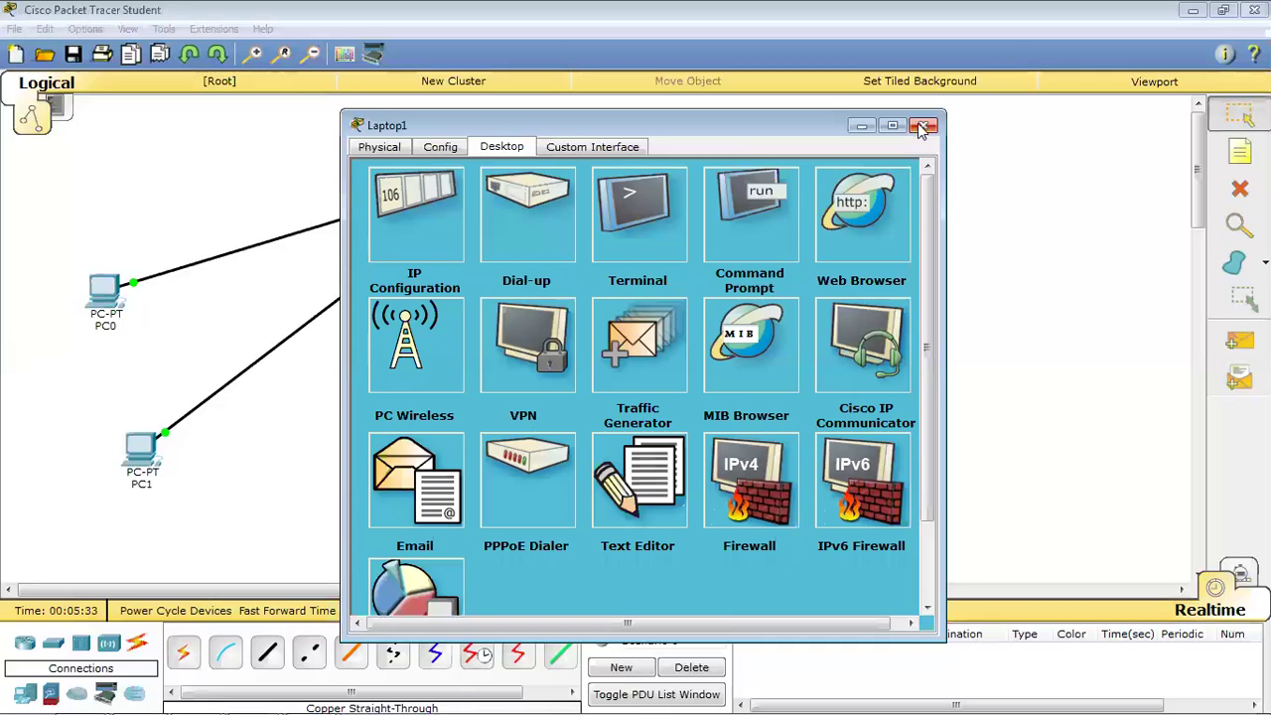
pyautogui.click(924, 126)
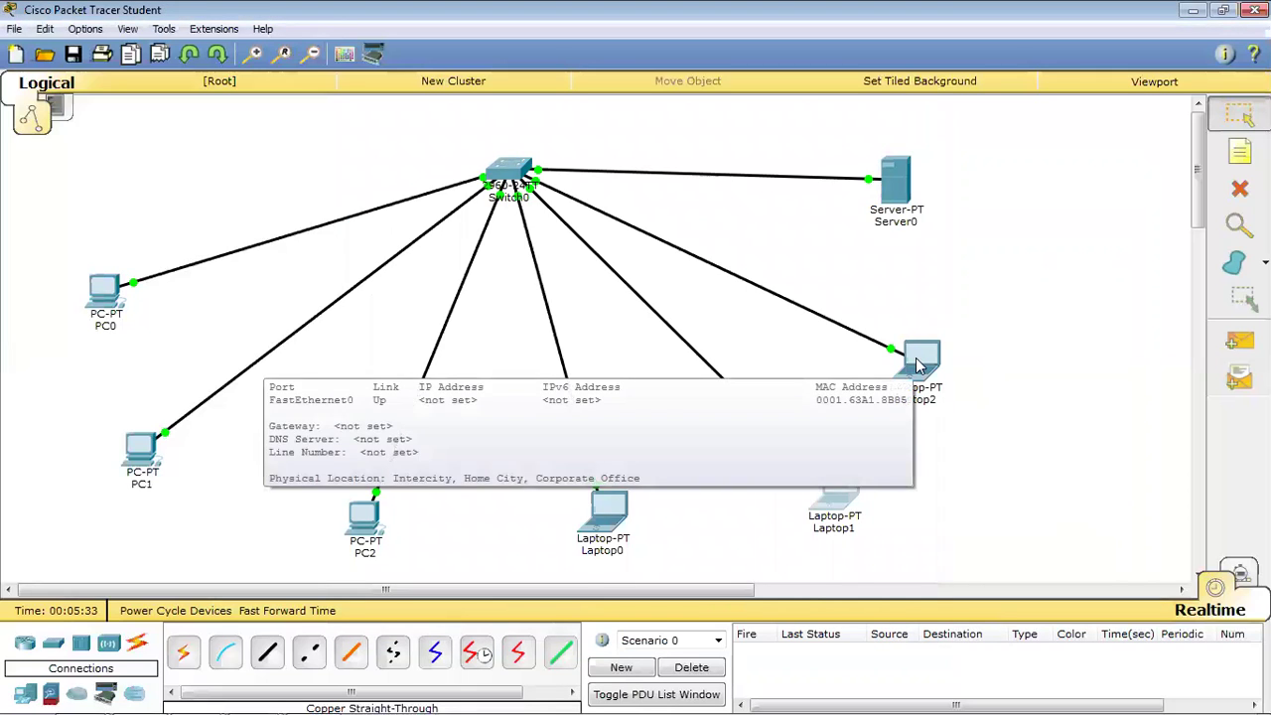
# Step: Switch Laptop2's IPv4 configuration from static to DHCP and close its device window
pyautogui.click(918, 365)
pyautogui.click(518, 147)
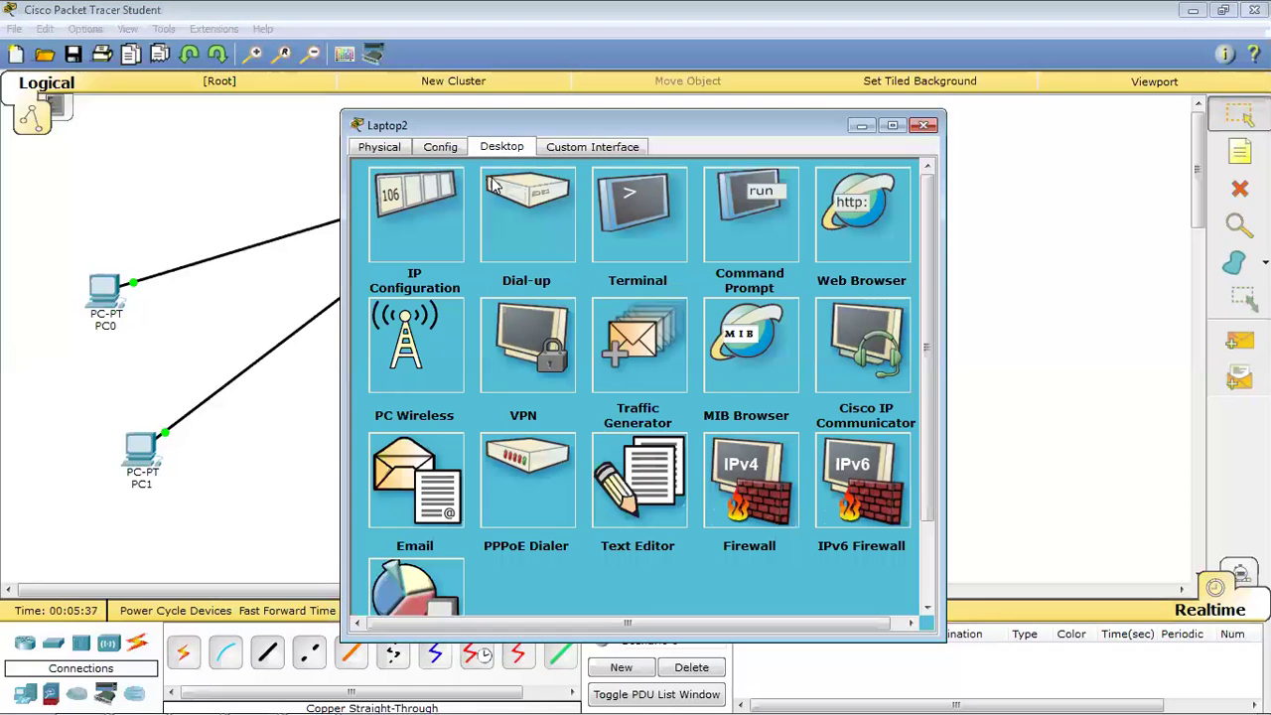
pyautogui.click(435, 212)
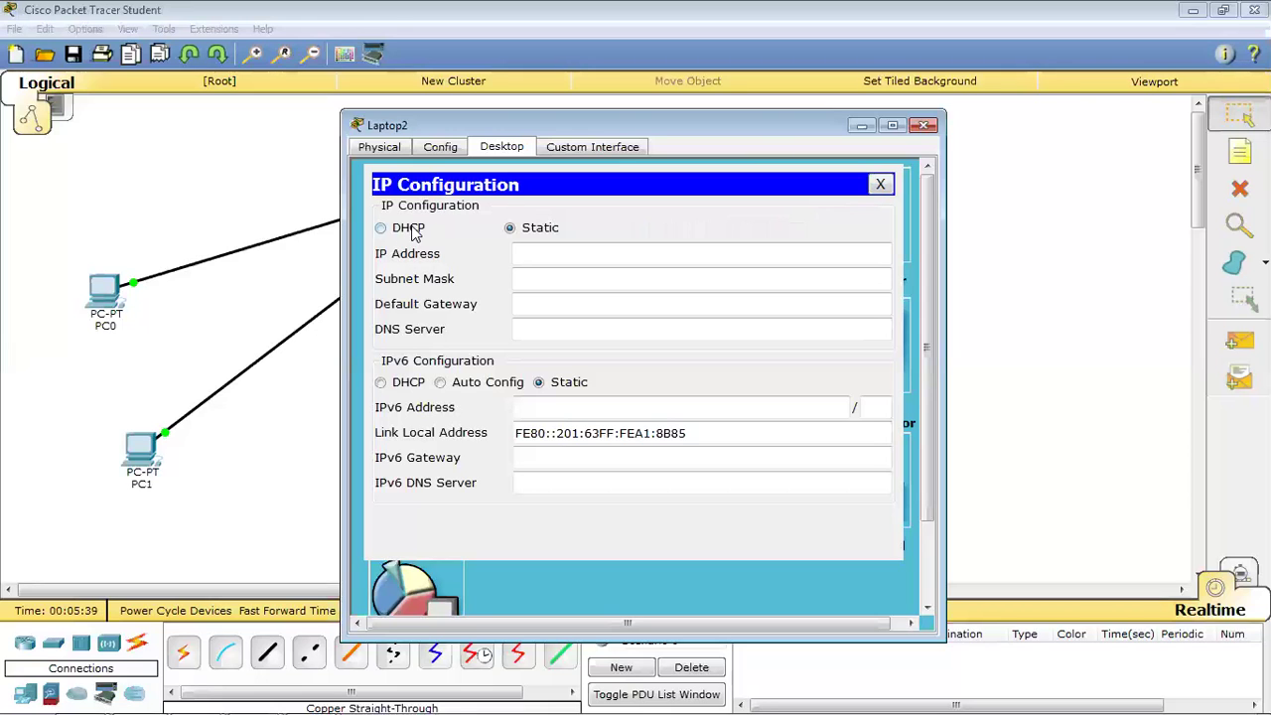
pyautogui.click(408, 227)
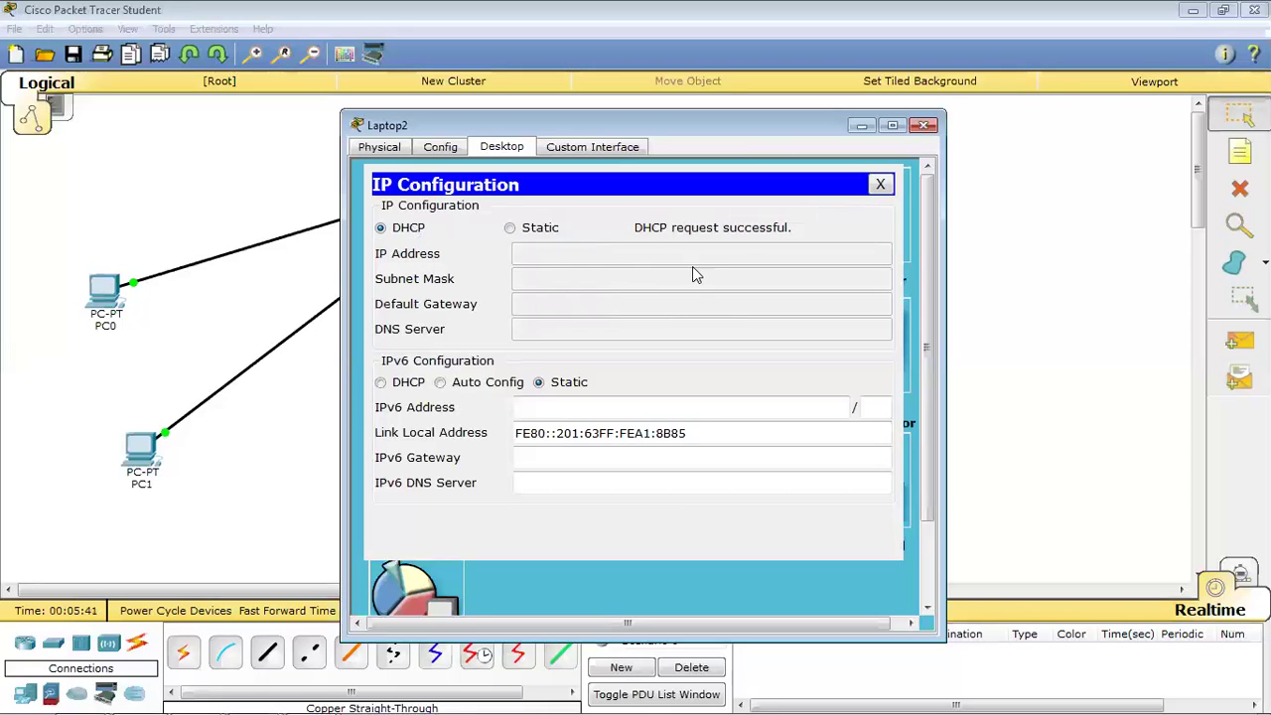
pyautogui.click(880, 184)
pyautogui.click(925, 125)
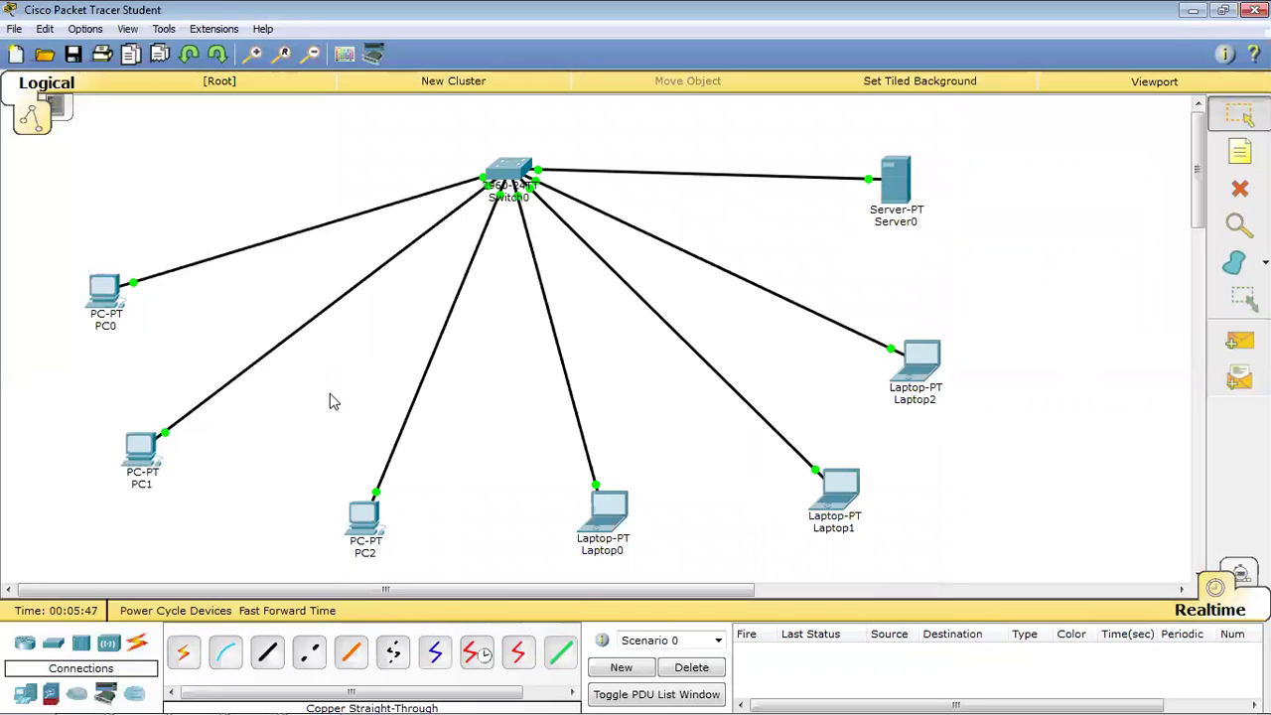
# Step: Test connectivity from PC0's Command Prompt by pinging 192.168.0.4 and 192.168.0.5
pyautogui.moveTo(117, 303)
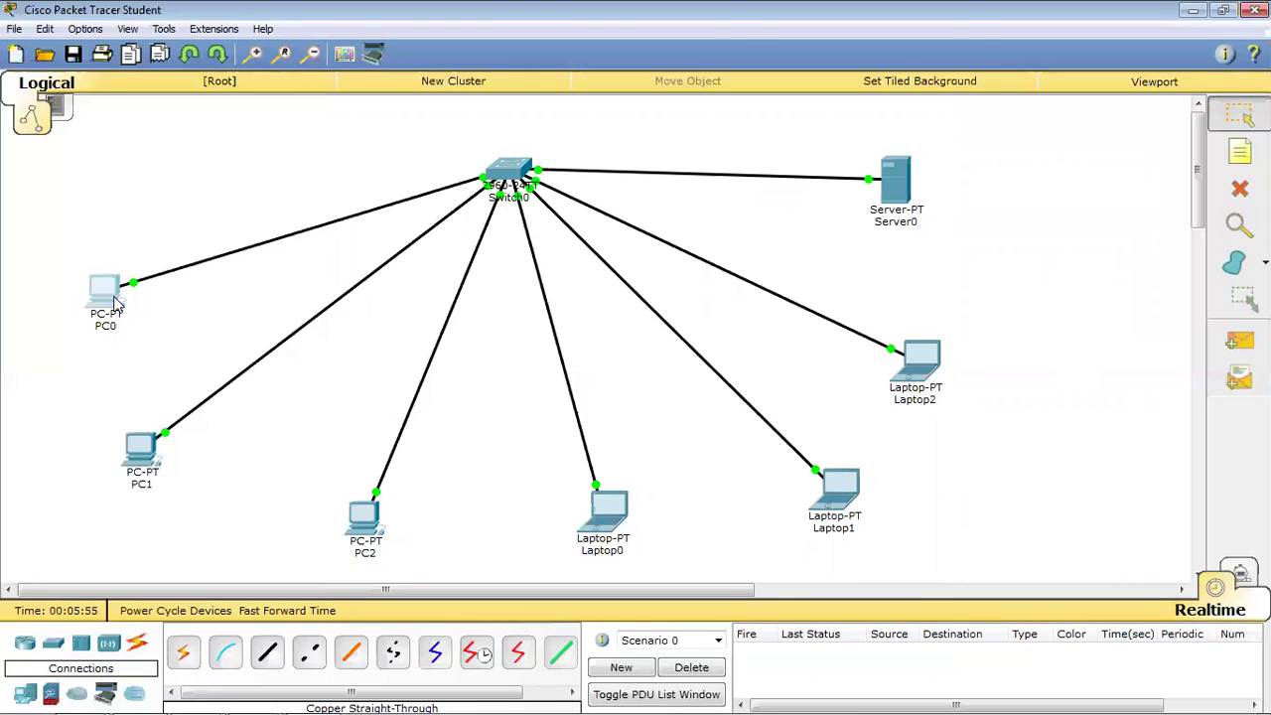
pyautogui.click(114, 303)
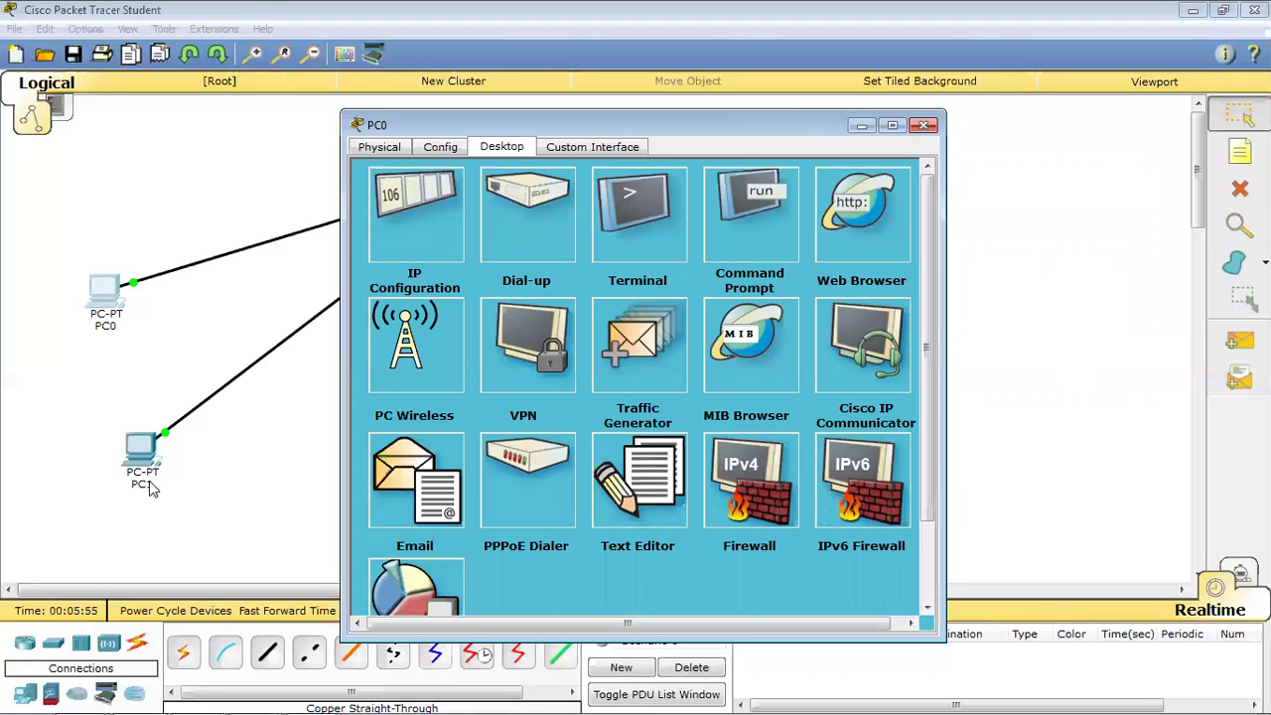
pyautogui.click(729, 211)
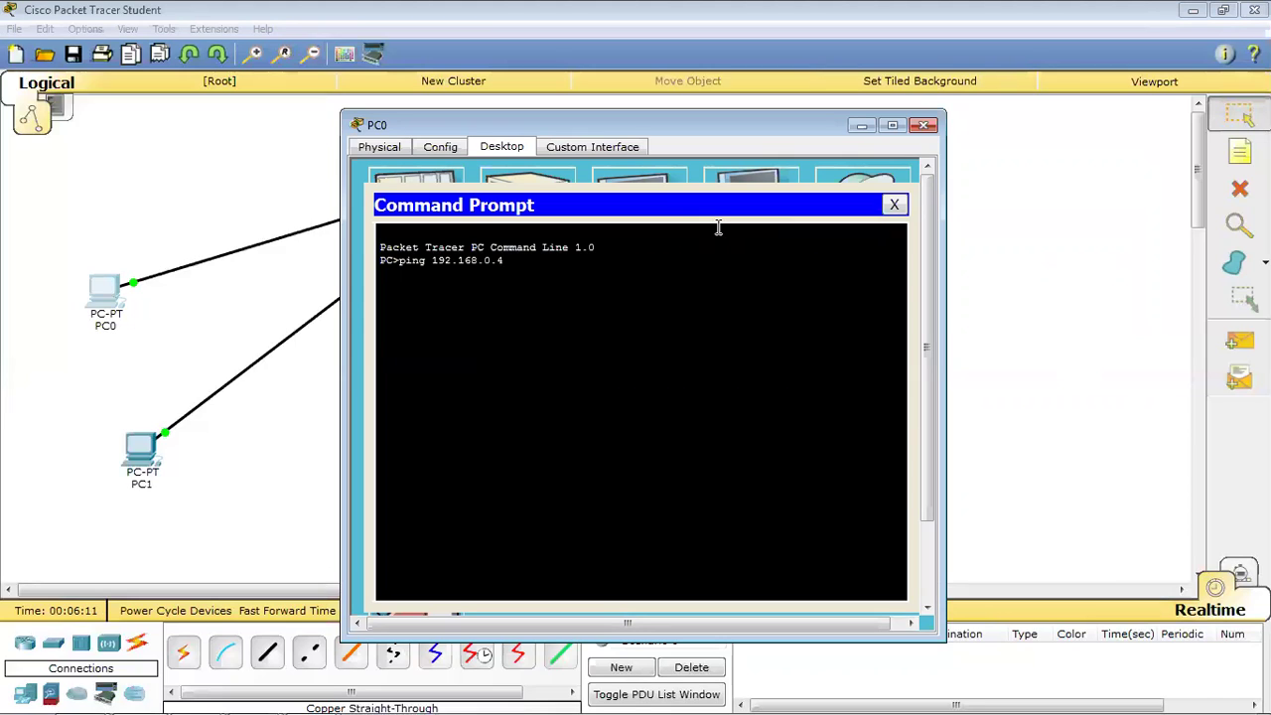
pyautogui.press('Return')
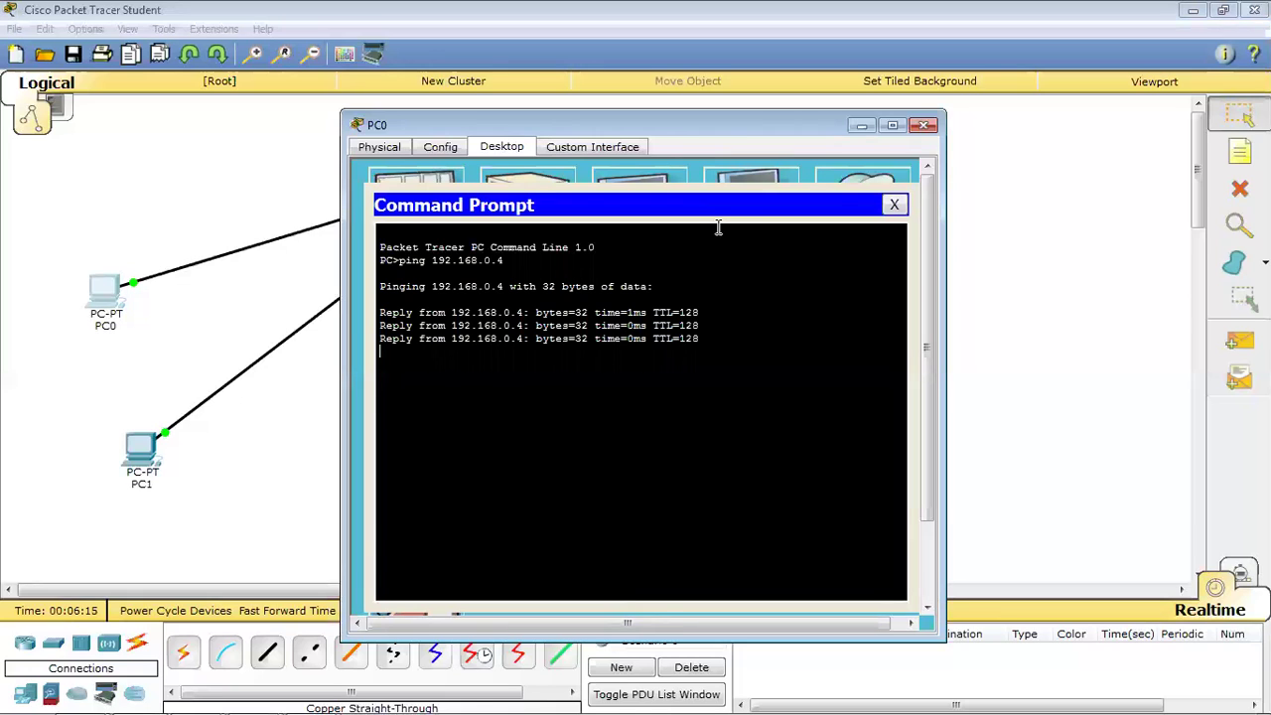
pyautogui.press('Up')
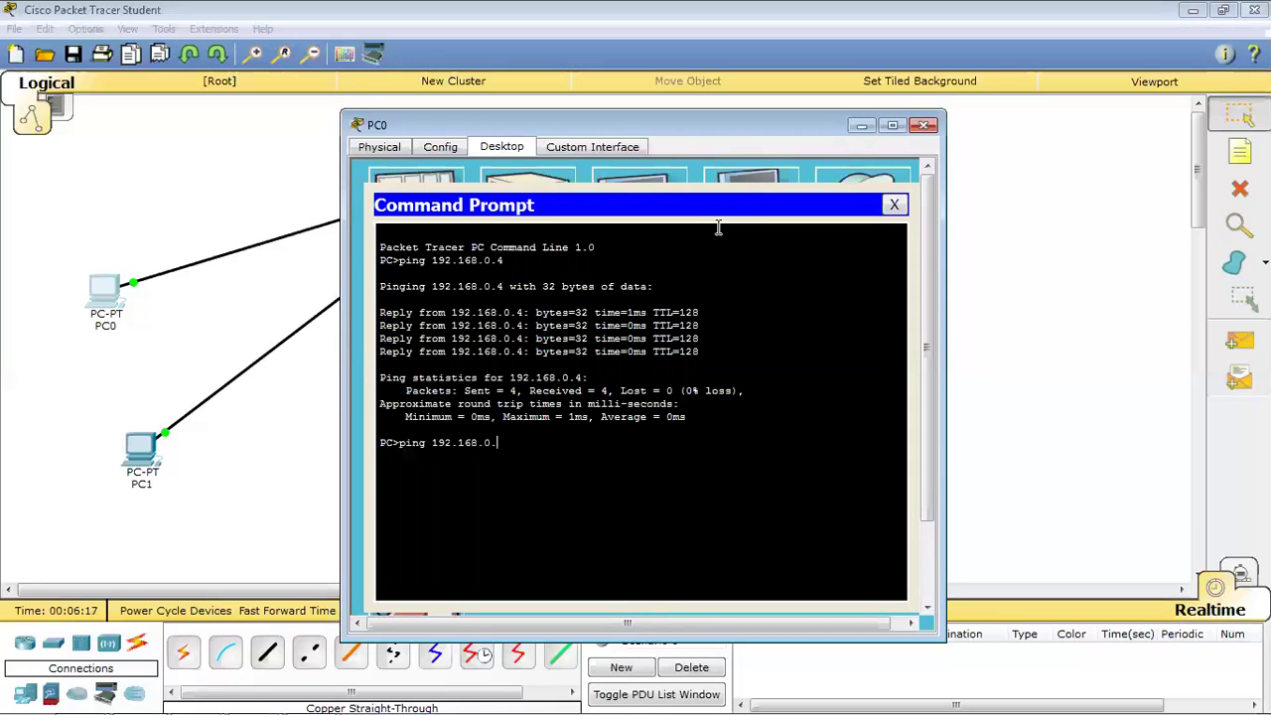
pyautogui.write('5')
pyautogui.press('Return')
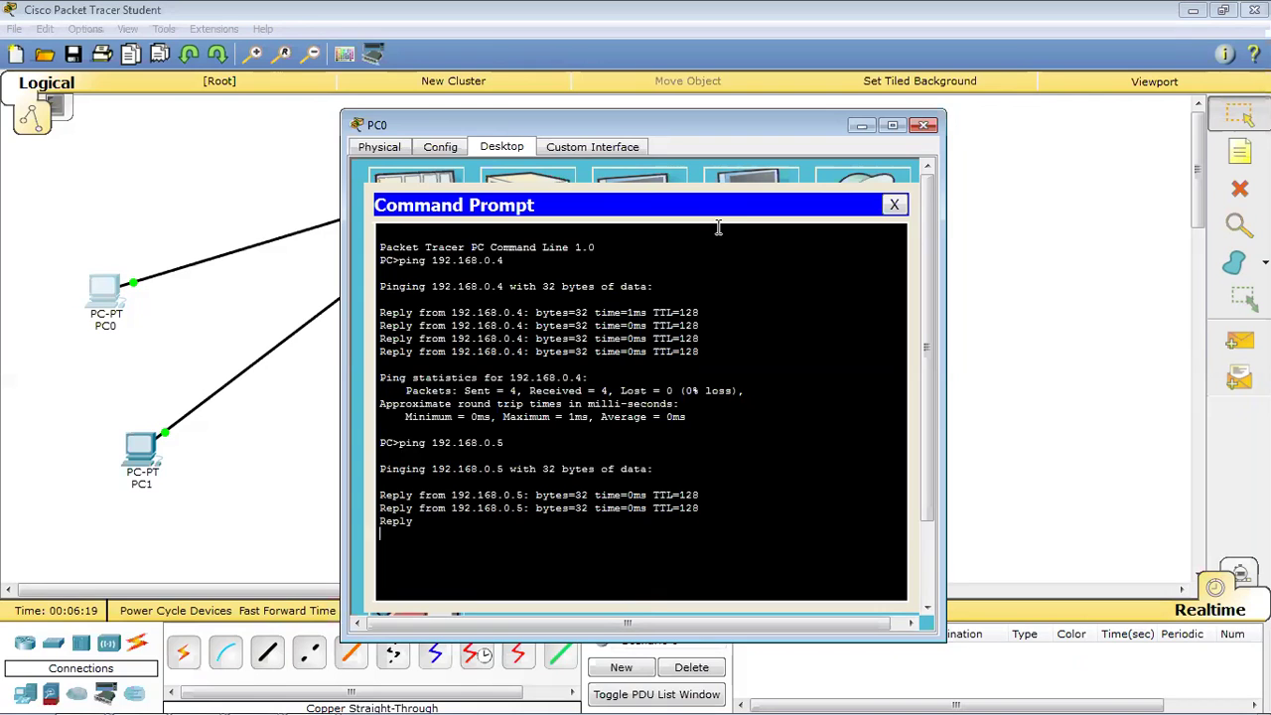
# Step: Ping 192.168.0.6, 192.168.0.7 and 192.168.0.8 from PC0's Command Prompt
pyautogui.press('Up')
pyautogui.write('6')
pyautogui.press('Return')
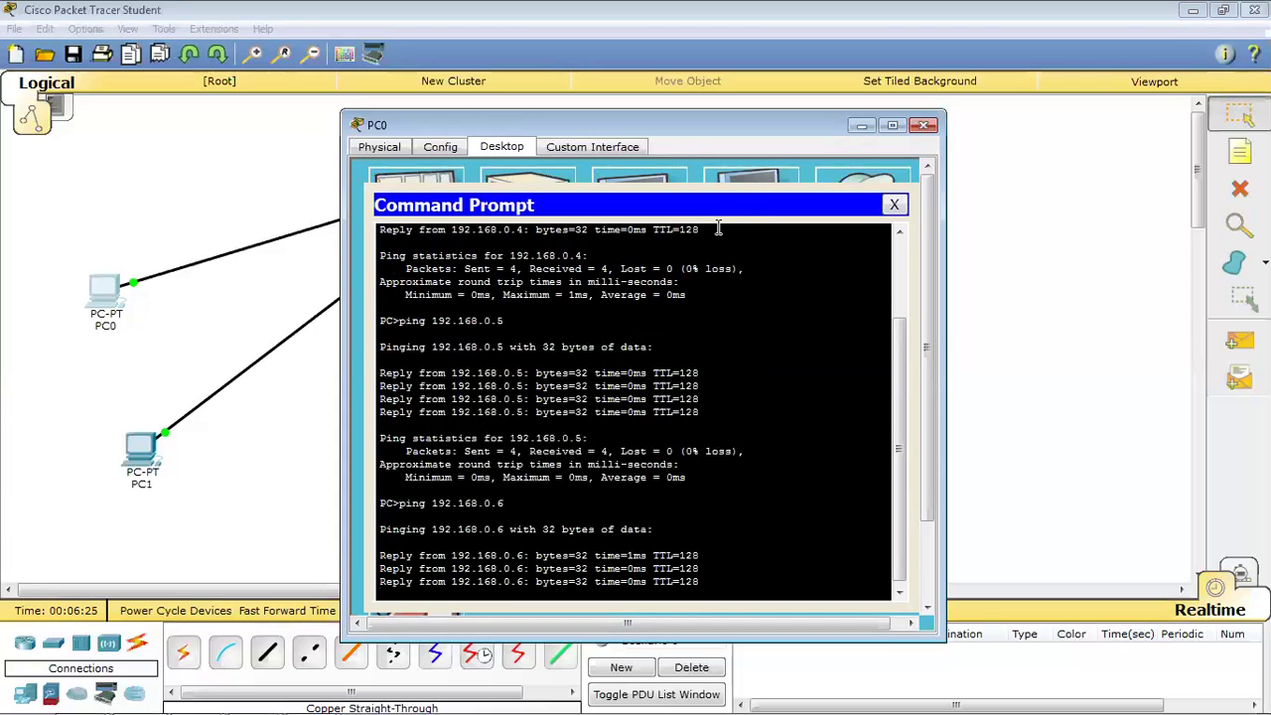
pyautogui.press('Up')
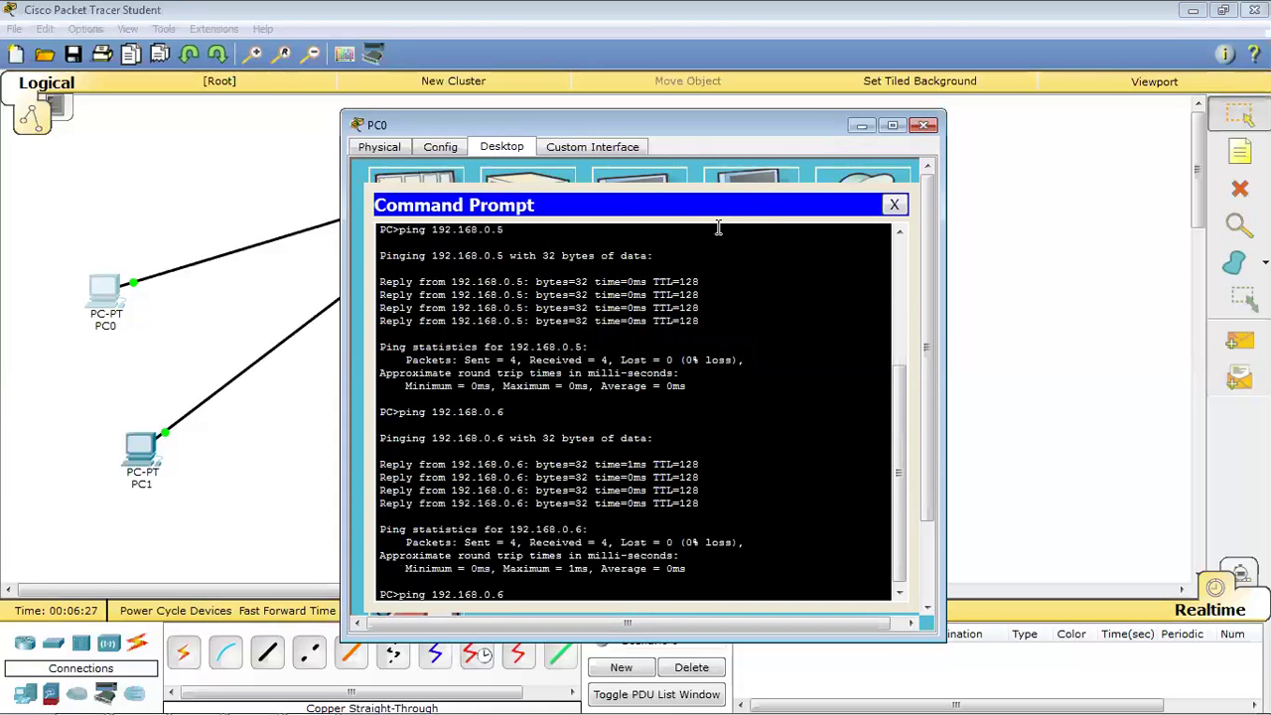
pyautogui.write('7')
pyautogui.press('Return')
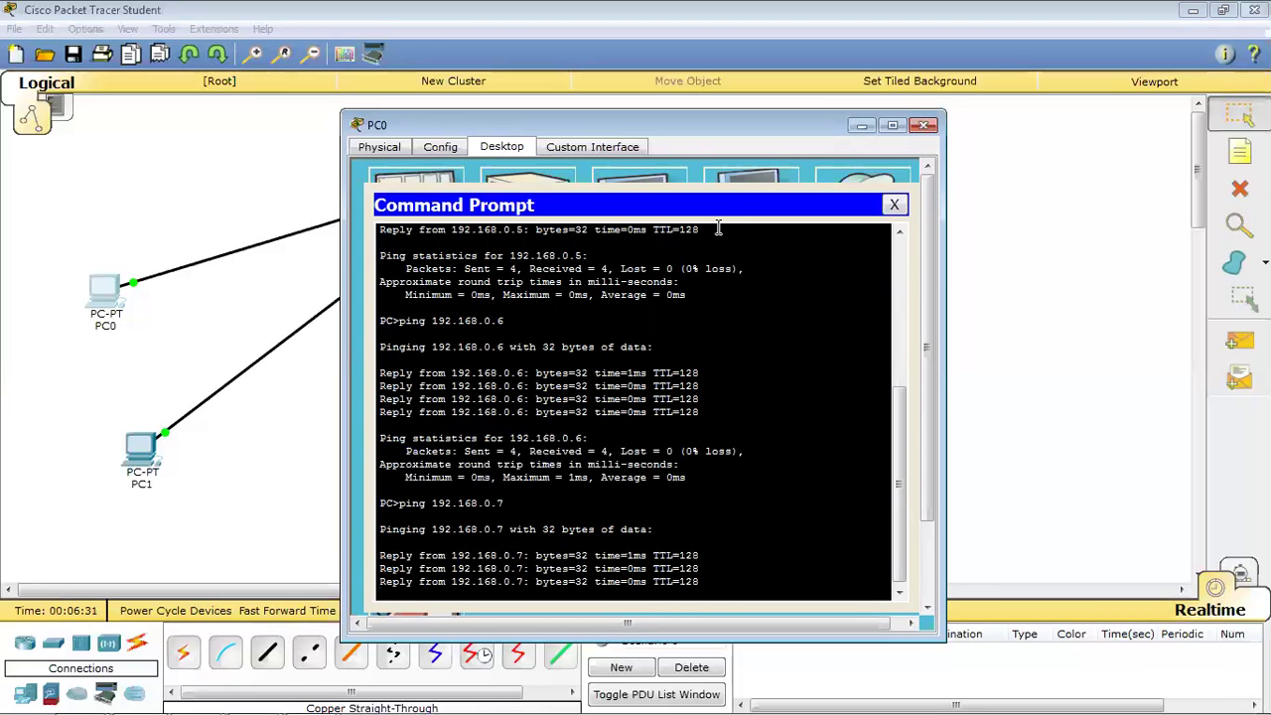
pyautogui.press('Up')
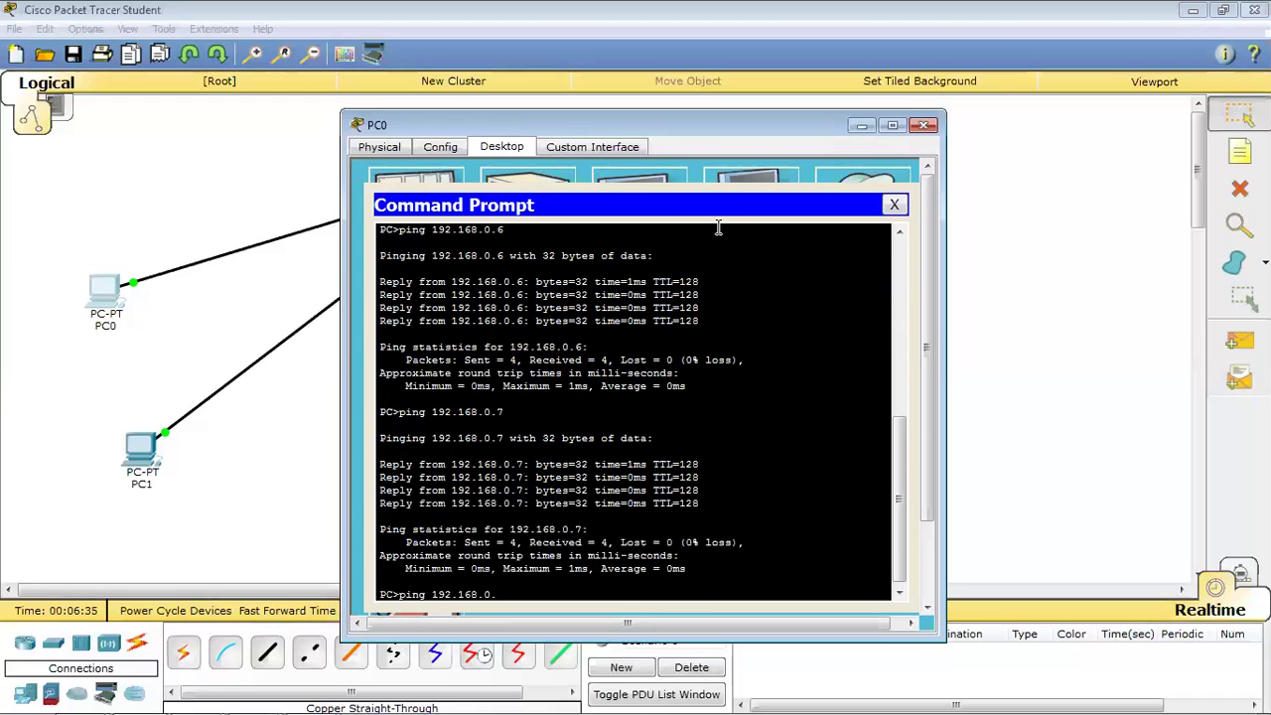
pyautogui.press('Return')
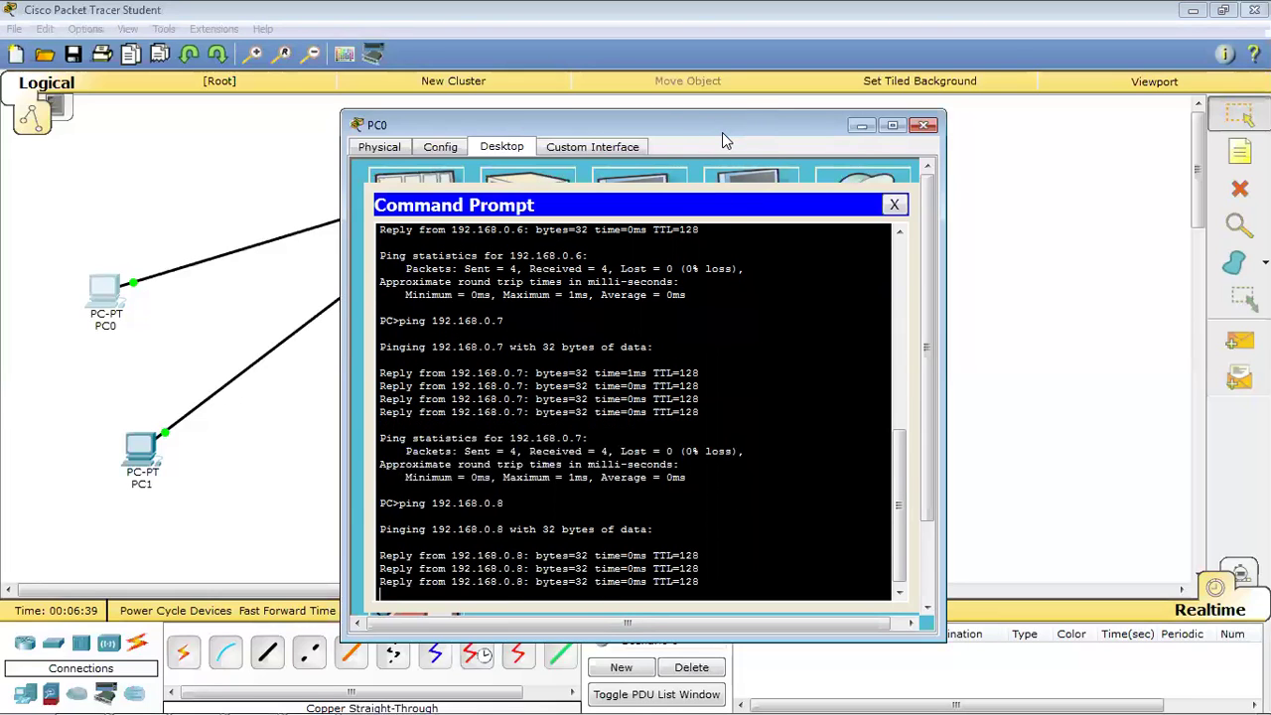
# Step: Move PC0's window aside to view the topology, bring it back, and ping 192.168.0.2 from its Command Prompt
pyautogui.moveTo(722, 132); pyautogui.dragTo(1126, 570)
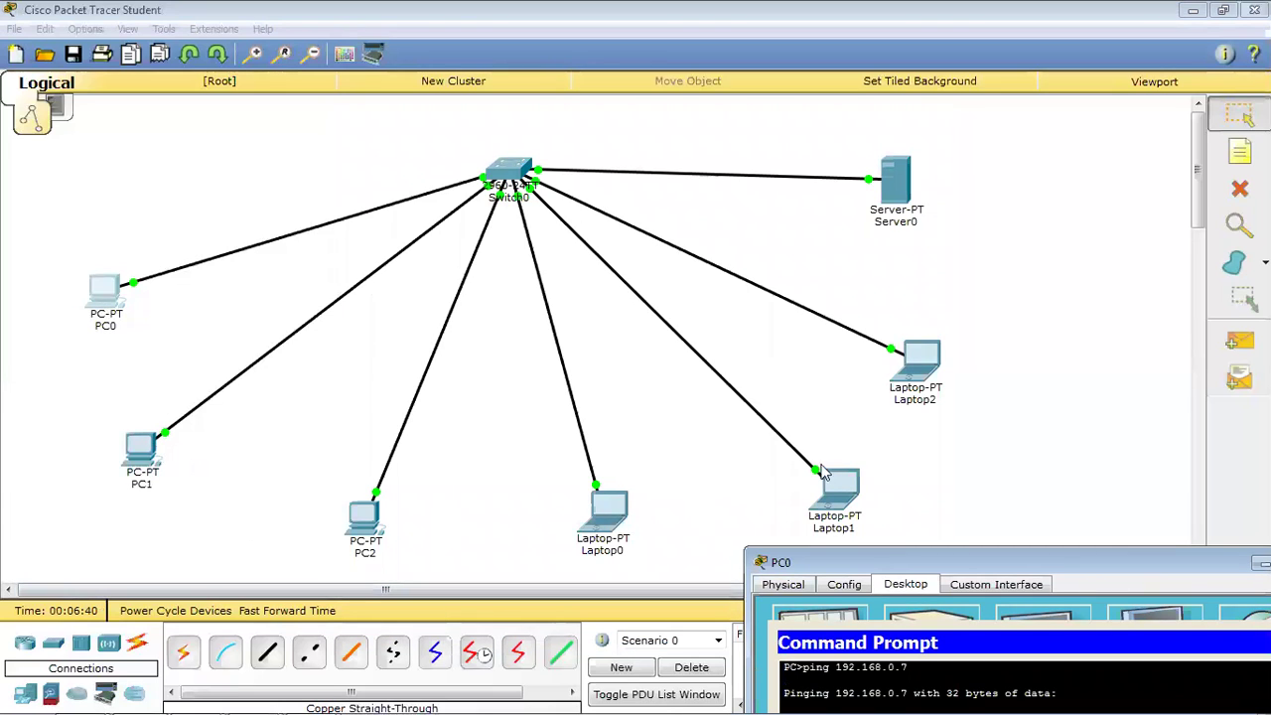
pyautogui.moveTo(966, 567); pyautogui.dragTo(601, 176)
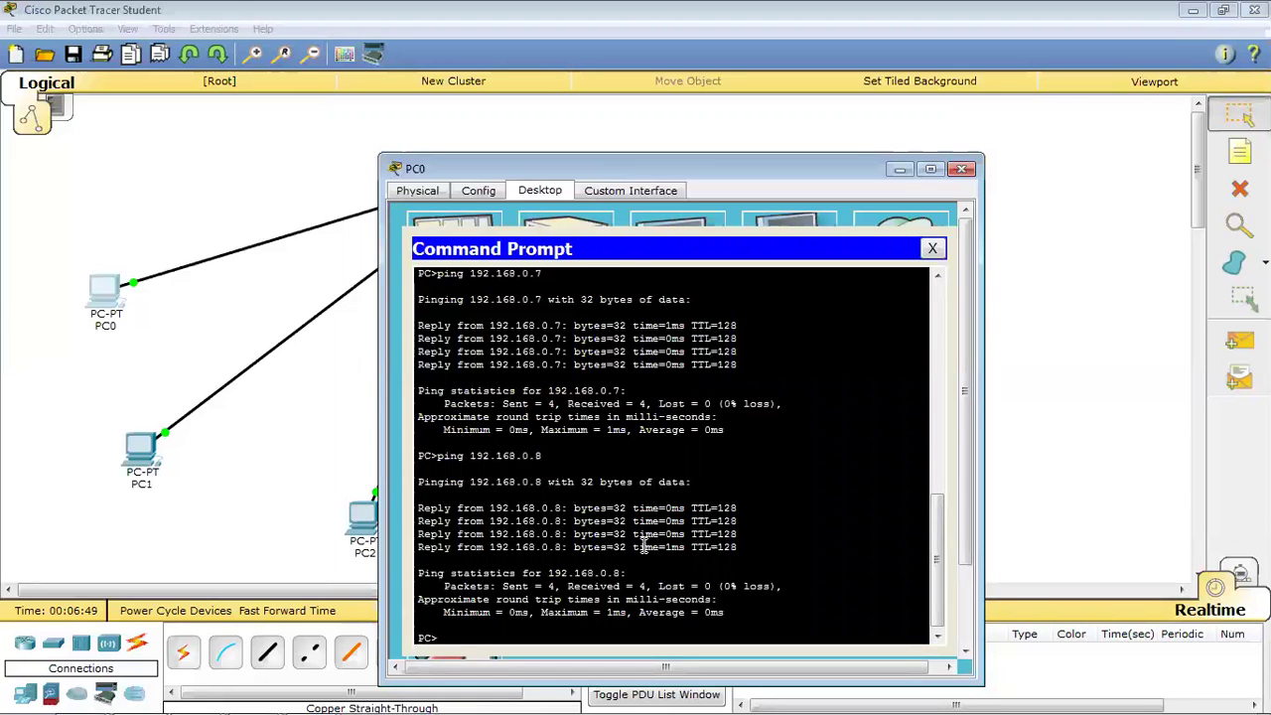
pyautogui.press('Up')
pyautogui.press('BackSpace')
pyautogui.write('2')
pyautogui.press('Return')
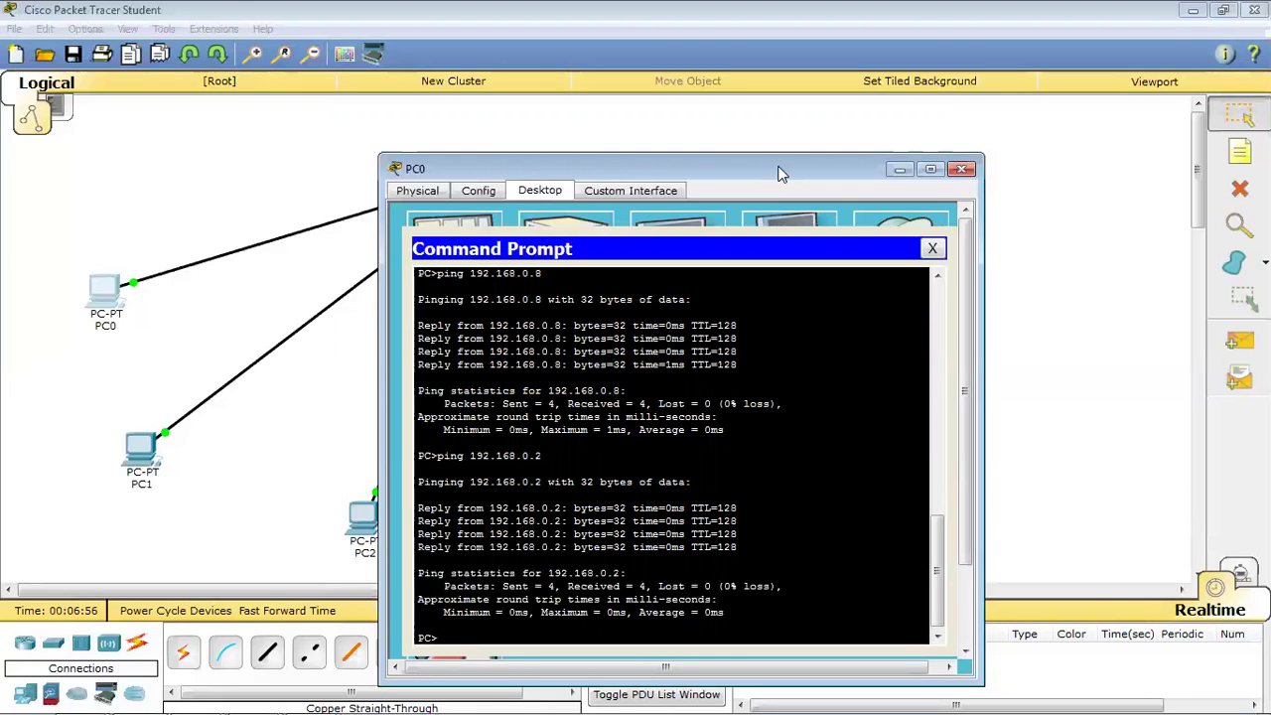
# Step: Display PC0's ARP table by running arp -a in its Command Prompt, and close the device window
pyautogui.moveTo(780, 174); pyautogui.dragTo(948, 174)
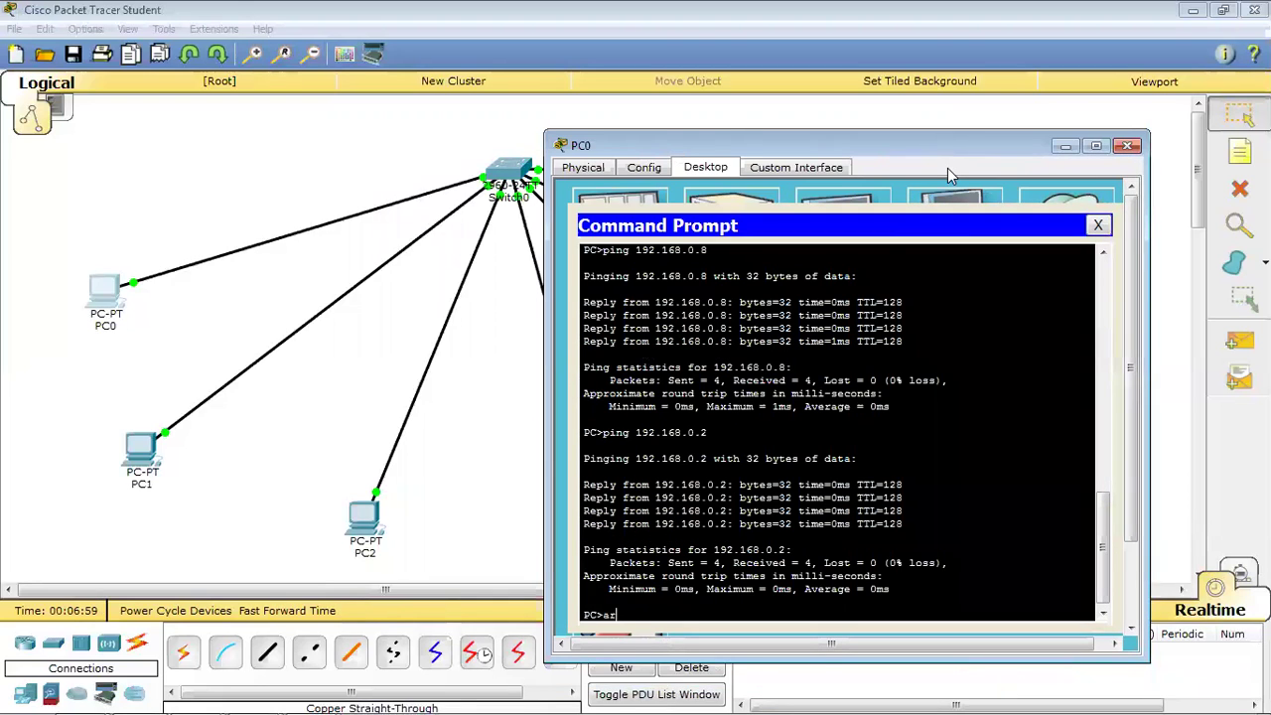
pyautogui.write('p-')
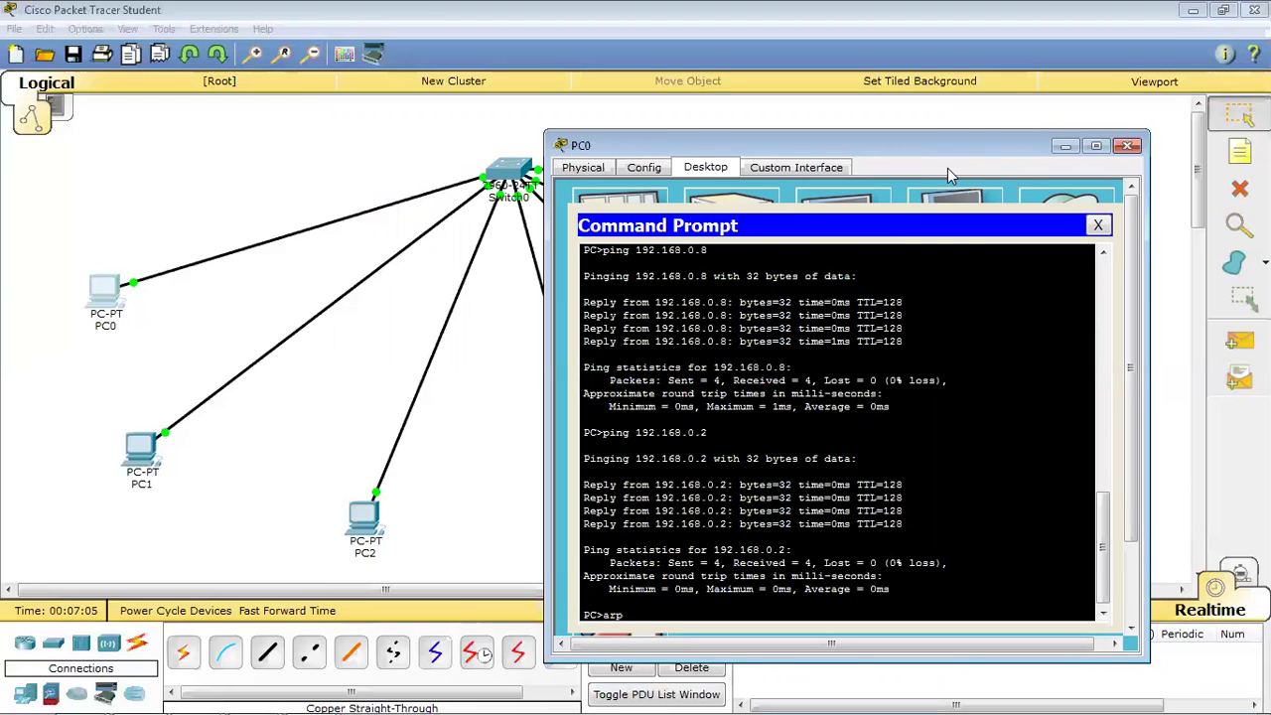
pyautogui.write('a')
pyautogui.press('Return')
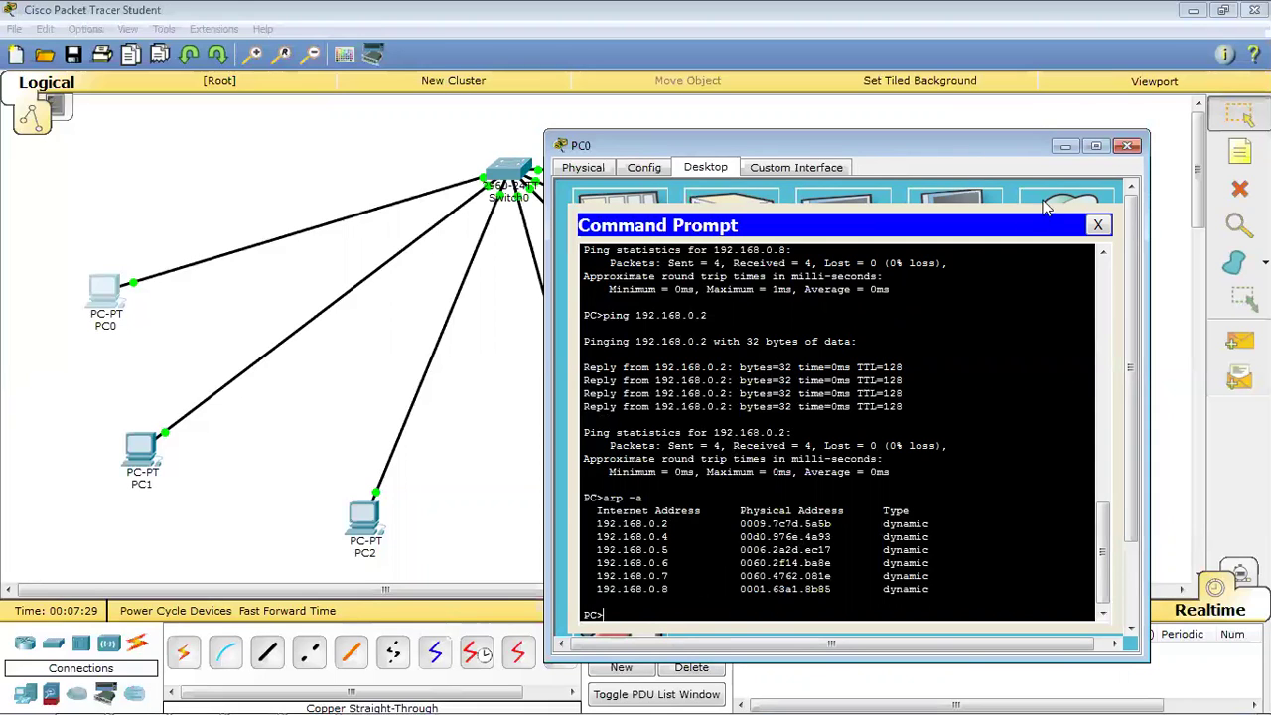
pyautogui.click(1127, 146)
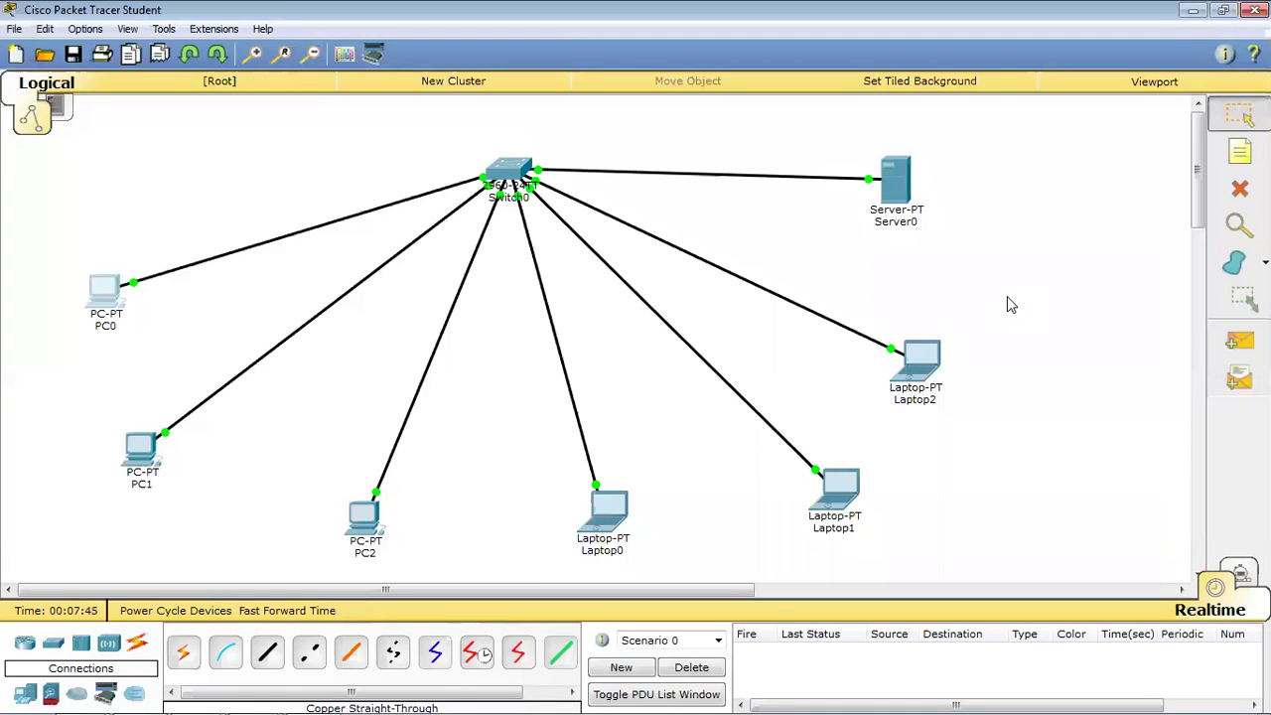
# Step: Save the network as a Packet Tracer file named DHCP in the CISCO PACKET TRACER PRACTICAL folder
pyautogui.click(14, 29)
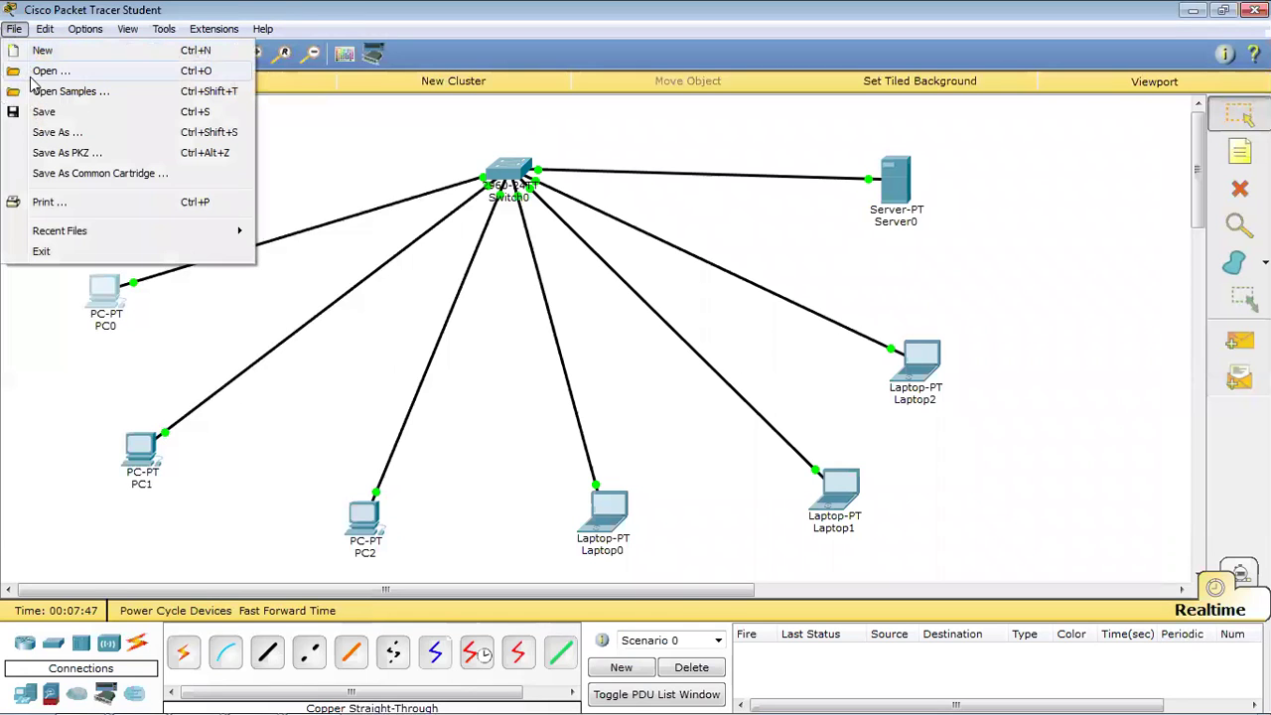
pyautogui.click(60, 131)
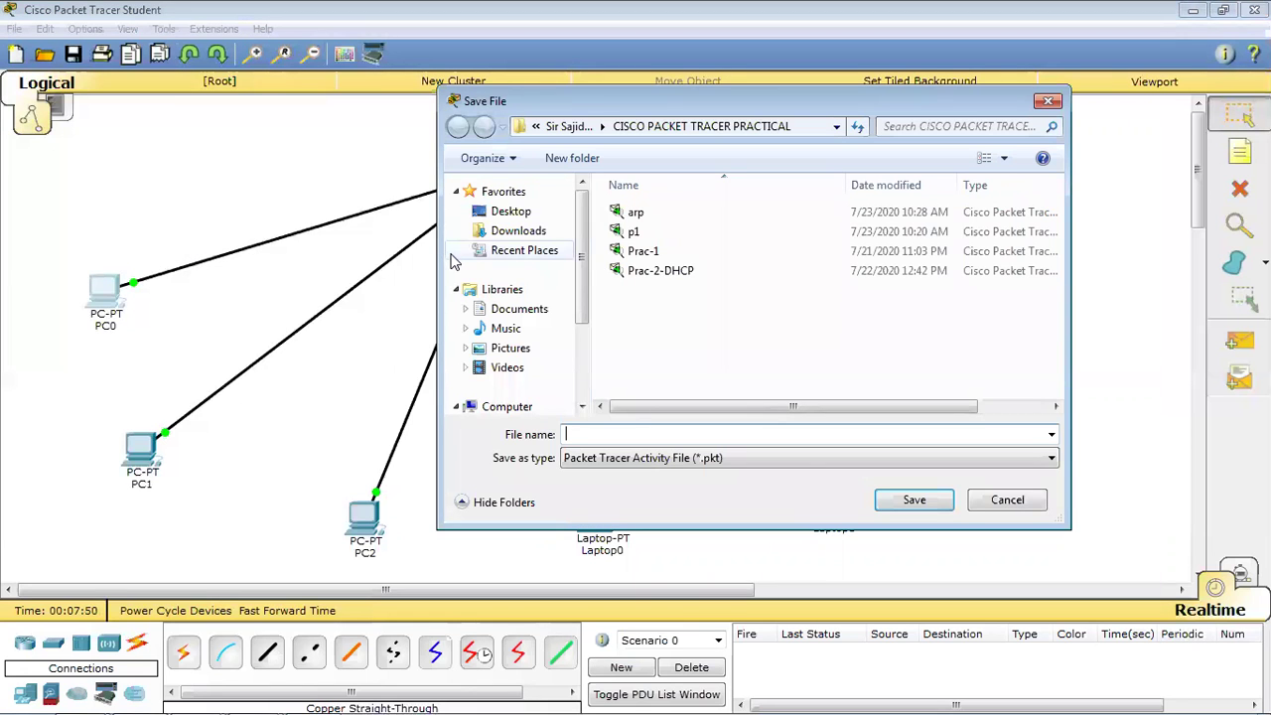
pyautogui.write('DHCP')
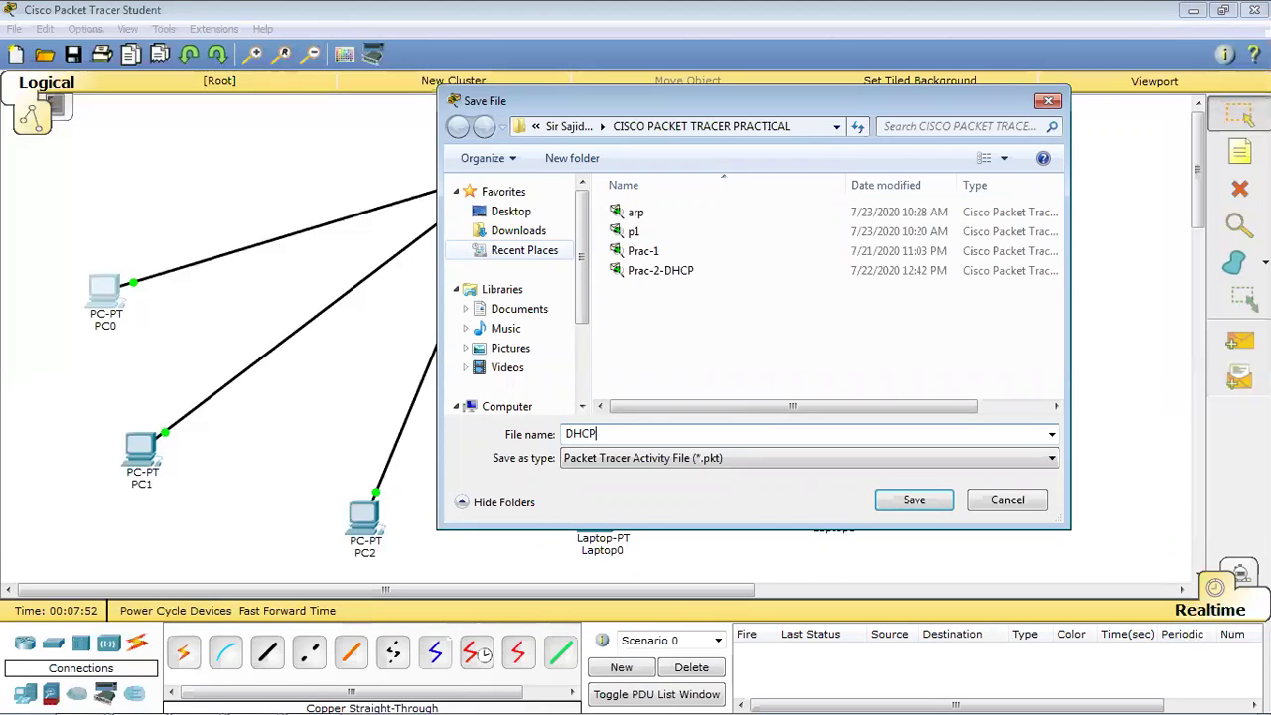
pyautogui.press('Return')
# Step: Switch to the running PowerPoint slide show of the Computer Networking presentation
pyautogui.hotkey('alt', 'Tab')
pyautogui.hotkey('alt', 'Tab')
pyautogui.hotkey('alt', 'Tab')
pyautogui.hotkey('alt', 'Tab')
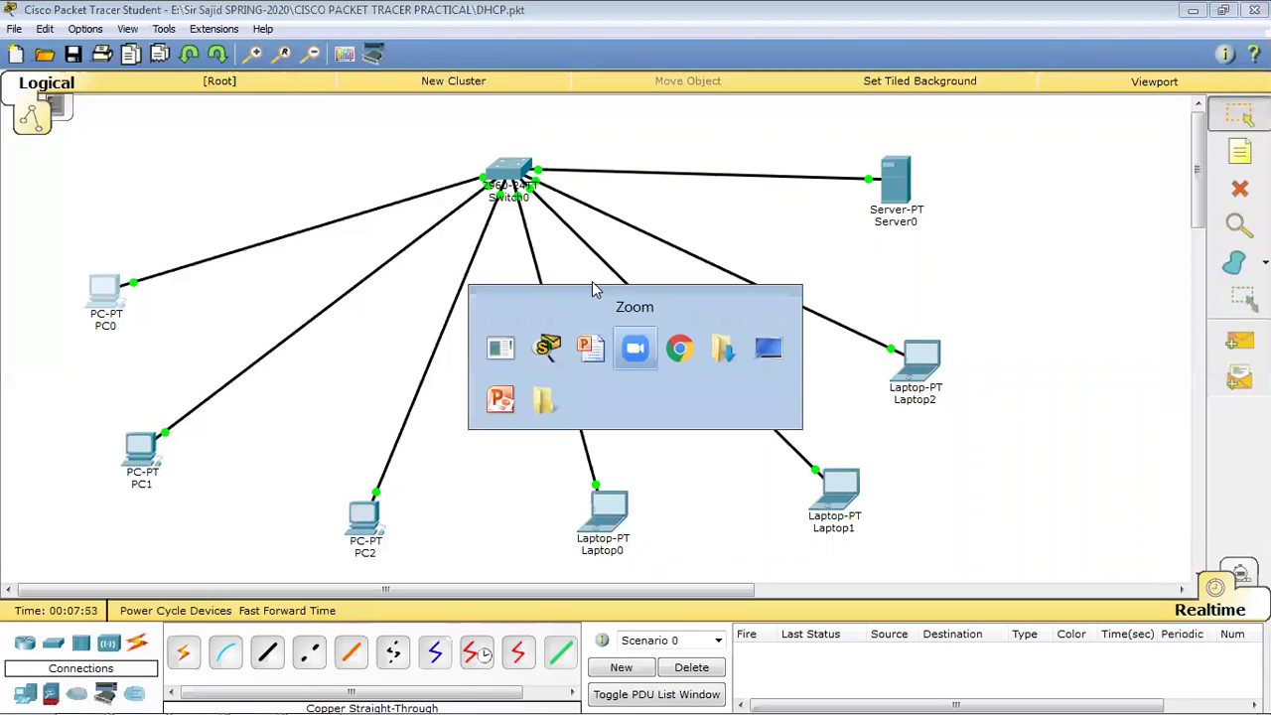
pyautogui.hotkey('alt', 'Tab')
pyautogui.hotkey('alt', 'Tab')
pyautogui.hotkey('alt', 'Tab')
pyautogui.hotkey('alt', 'Tab')
pyautogui.hotkey('alt', 'Tab')
pyautogui.hotkey('alt', 'Tab')
pyautogui.hotkey('alt', 'Tab')
pyautogui.hotkey('alt', 'Tab')
pyautogui.hotkey('alt', 'Tab')
pyautogui.hotkey('alt', 'Tab')
pyautogui.hotkey('alt', 'Tab')
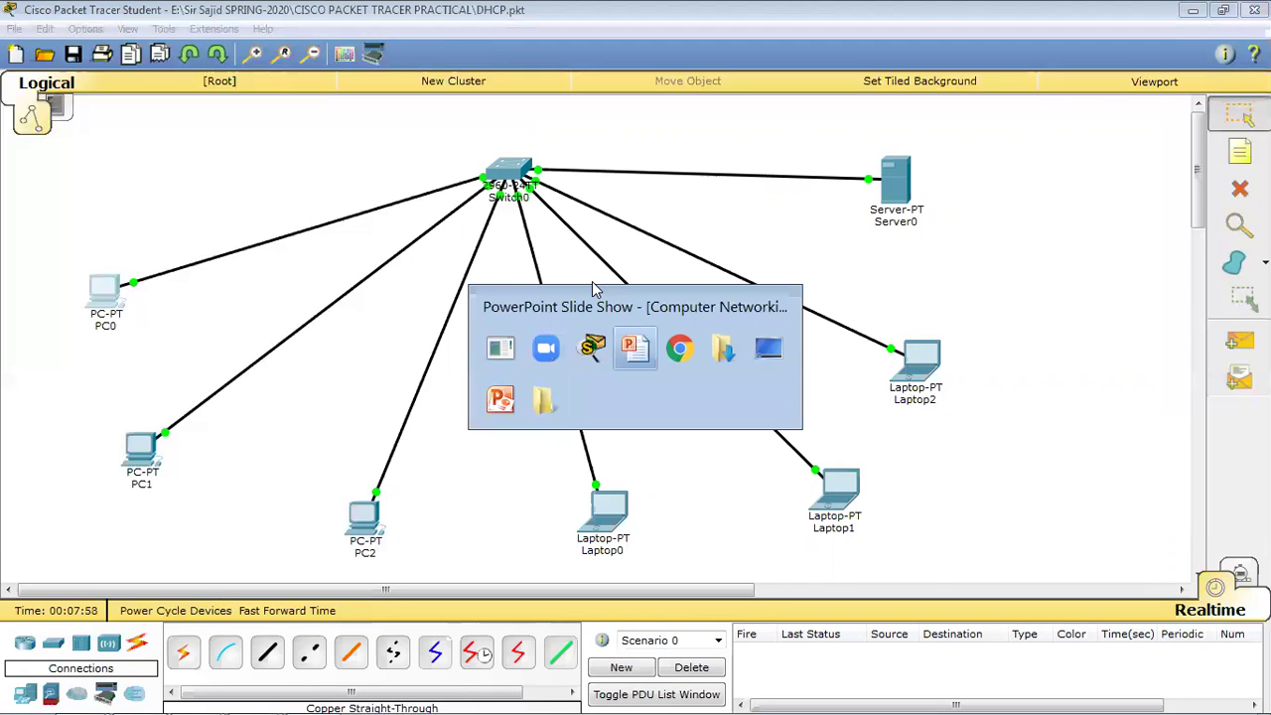